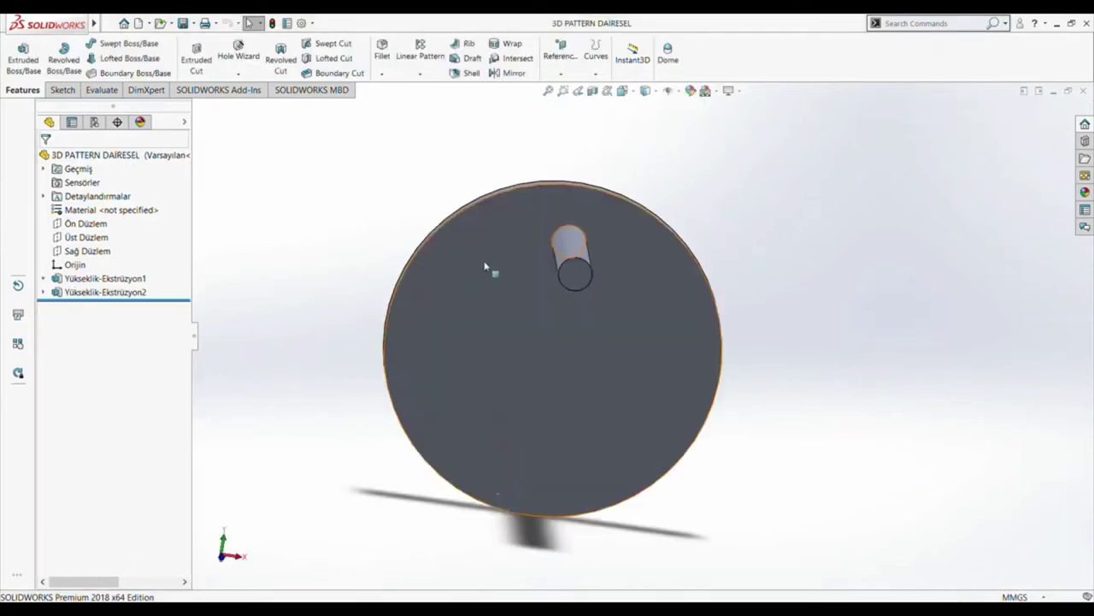
- Set up a circular pattern of the cylindrical rod, using the disc's front face as the direction reference
middle_click_drag(955, 493, 781, 374)
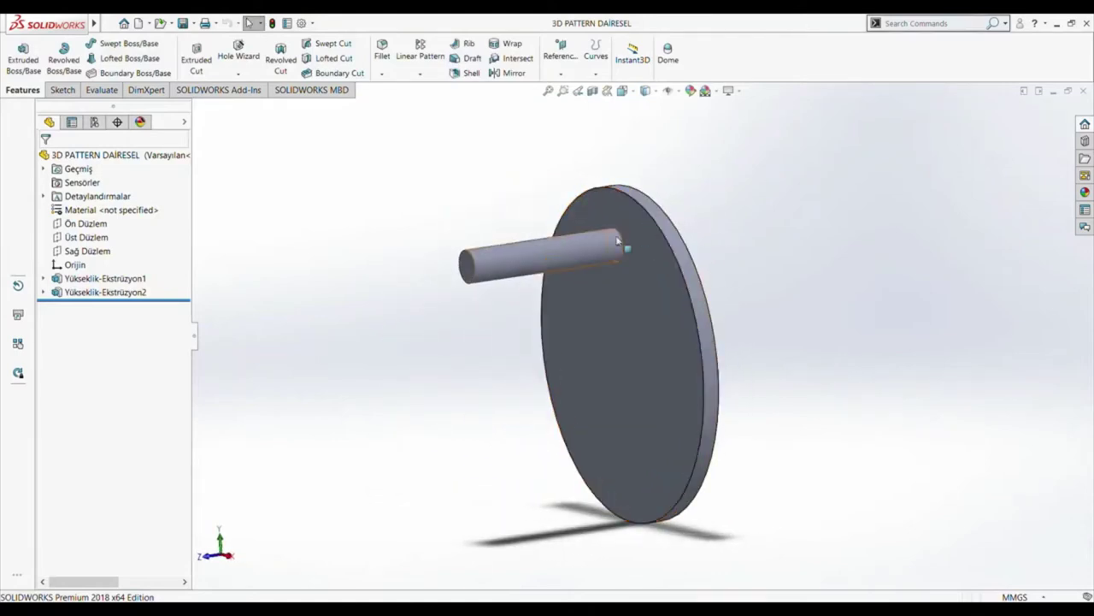
middle_click_drag(422, 326, 462, 307)
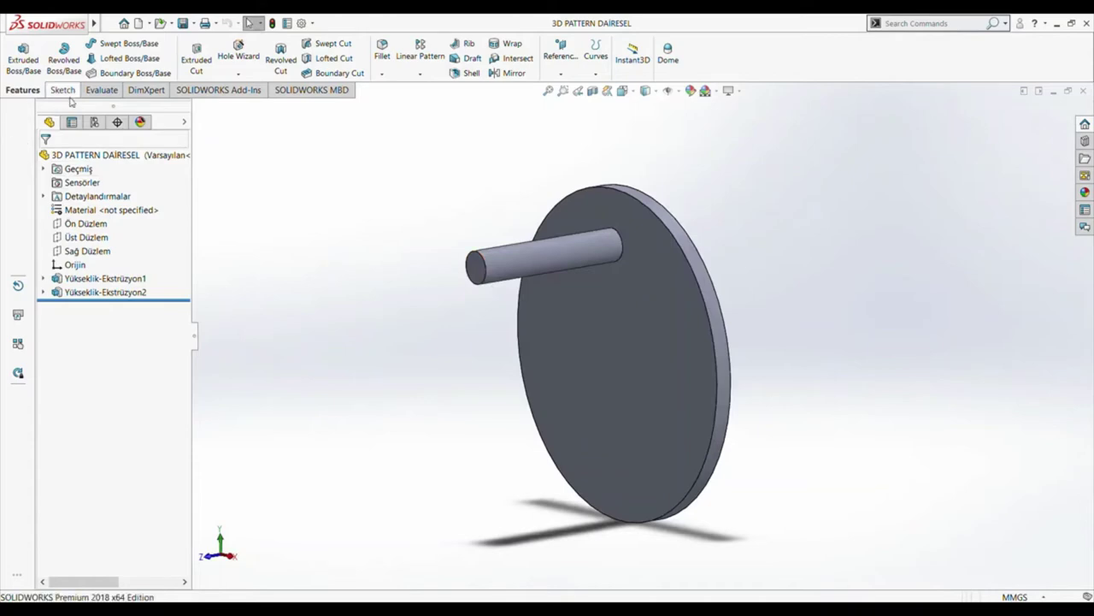
left_click(443, 109)
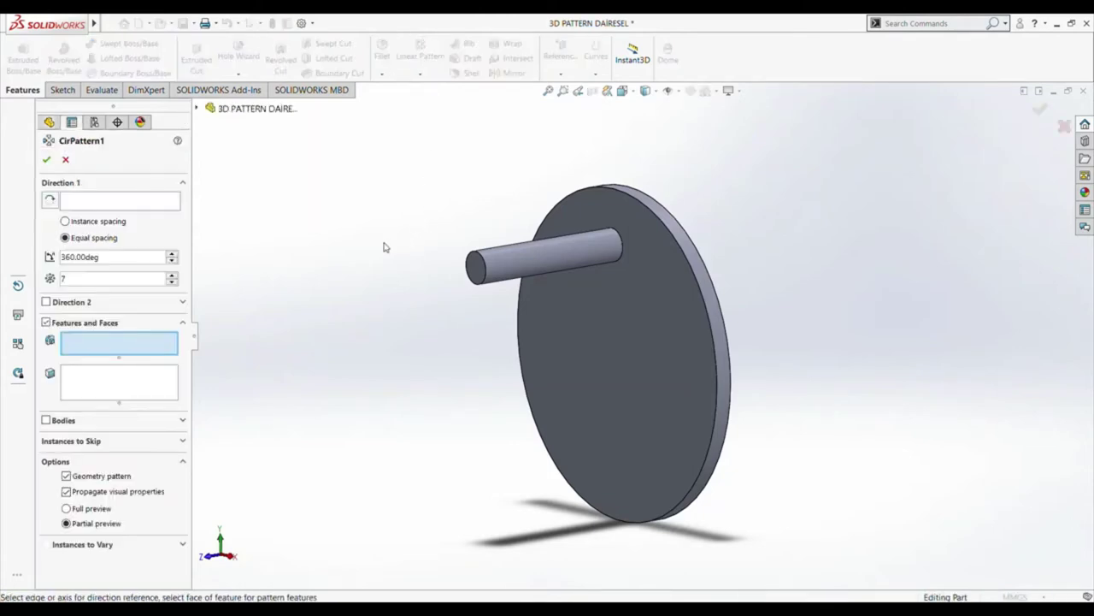
middle_click_drag(383, 244, 416, 249)
left_click(155, 205)
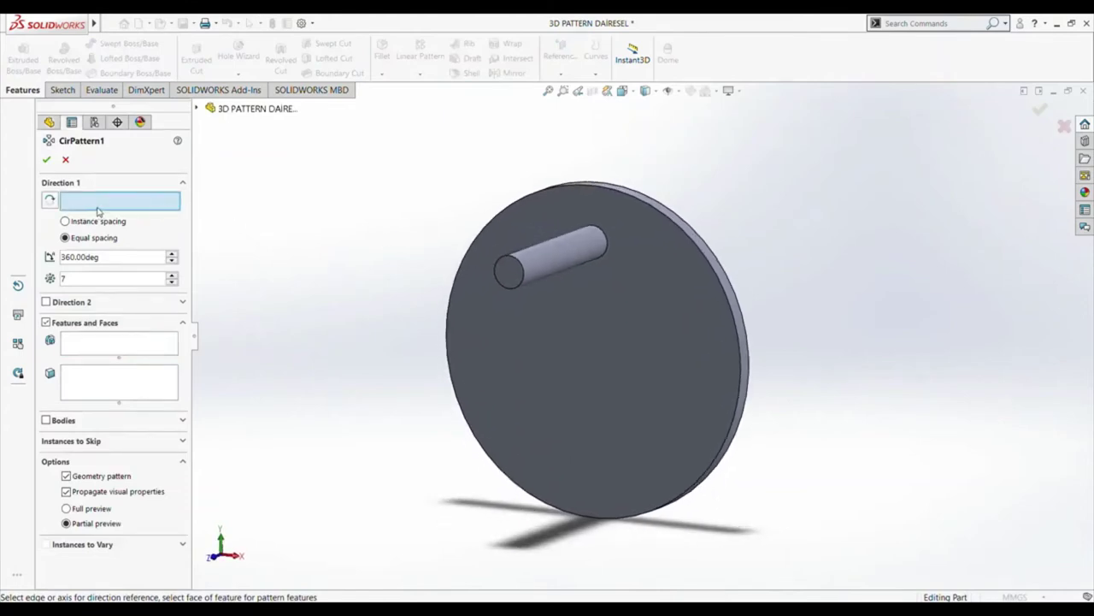
left_click(596, 323)
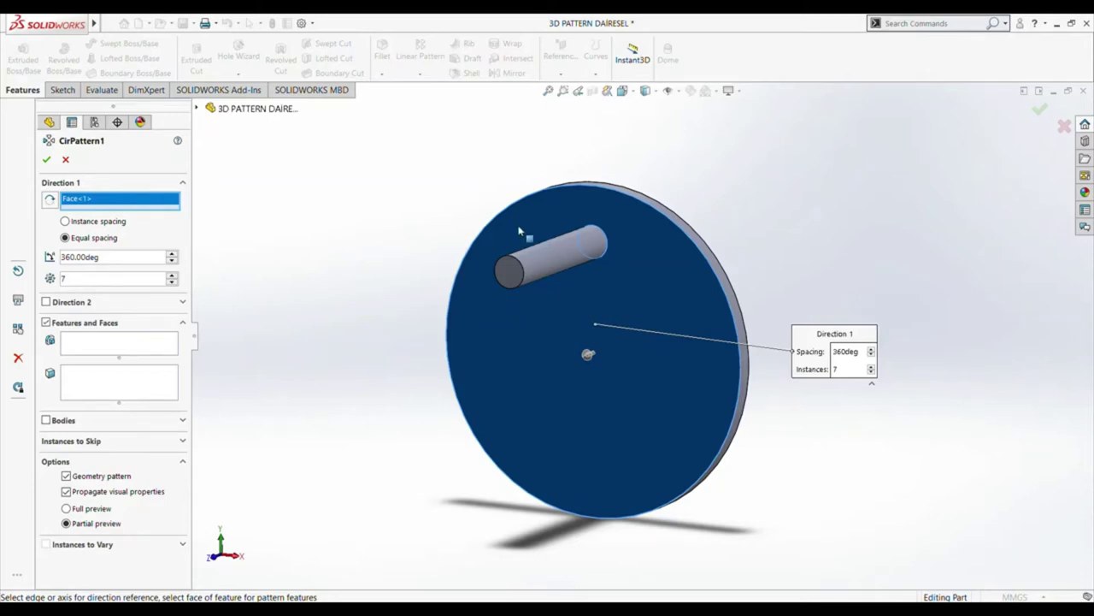
left_click(120, 343)
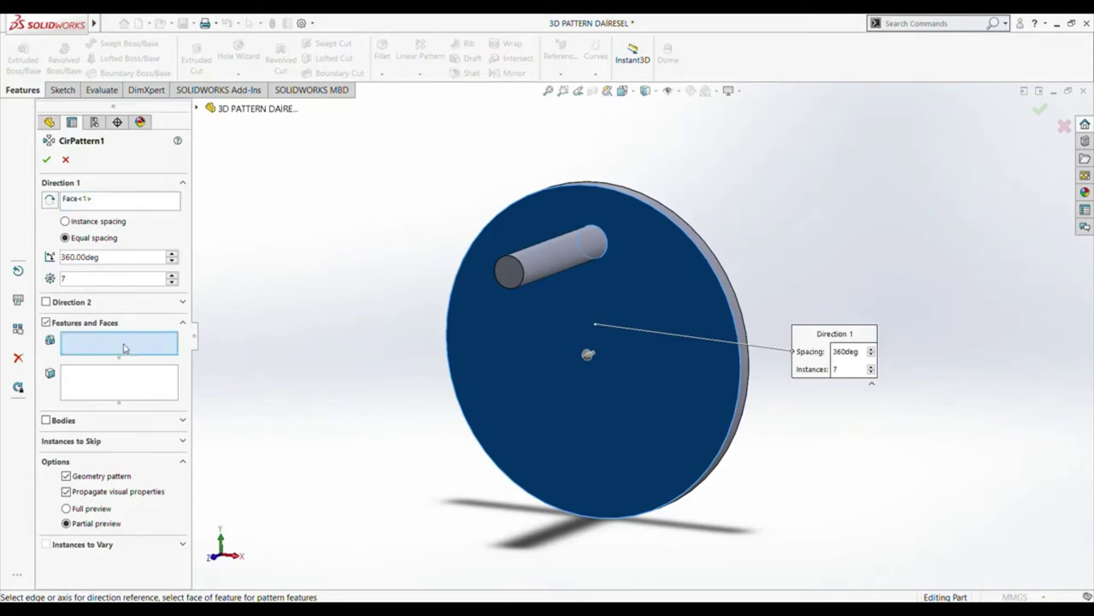
left_click(571, 268)
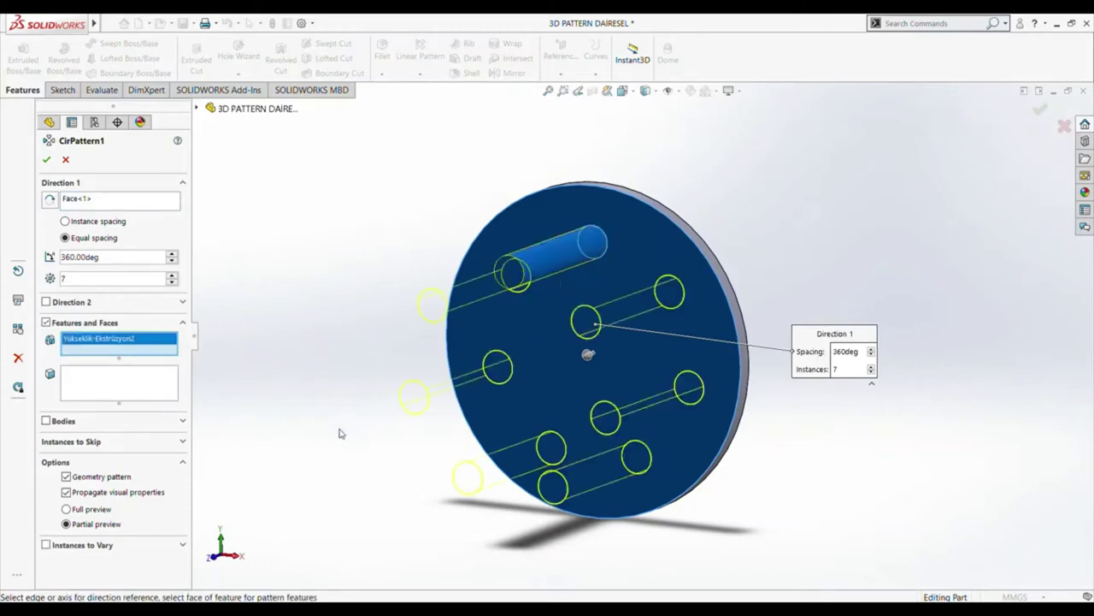
middle_click_drag(339, 430, 381, 403)
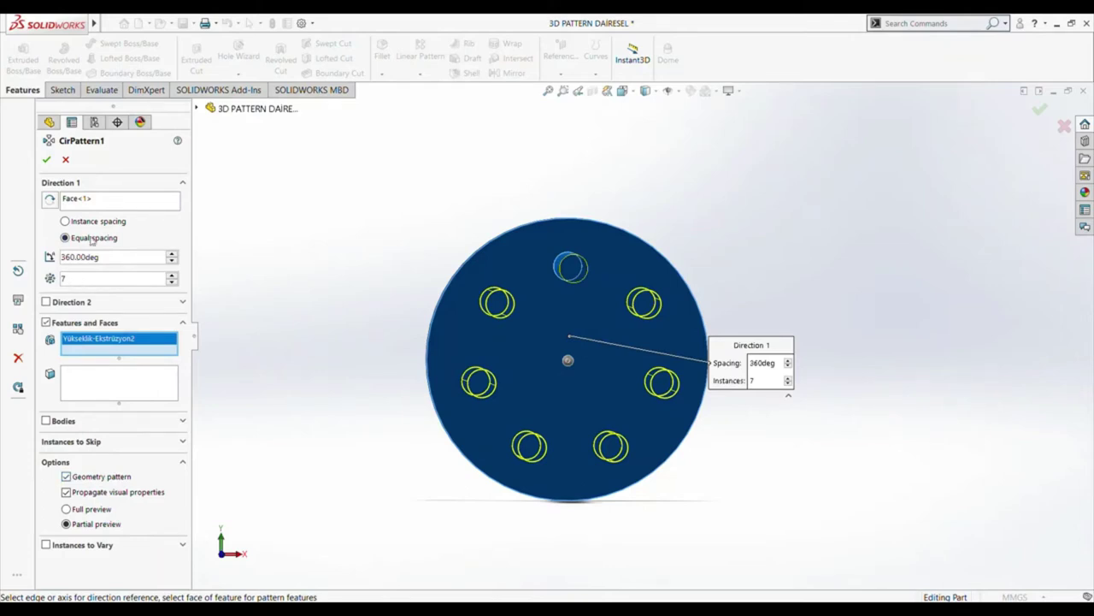
- Preview the rod pattern with instance spacing, and with equal spacing over 180°
left_click(65, 221)
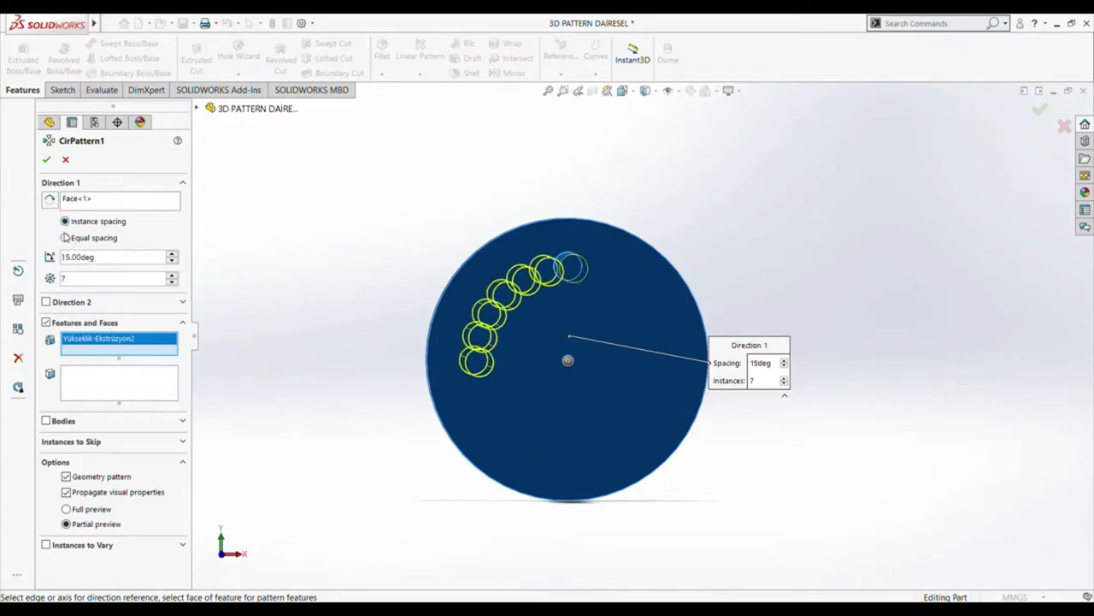
left_click(66, 238)
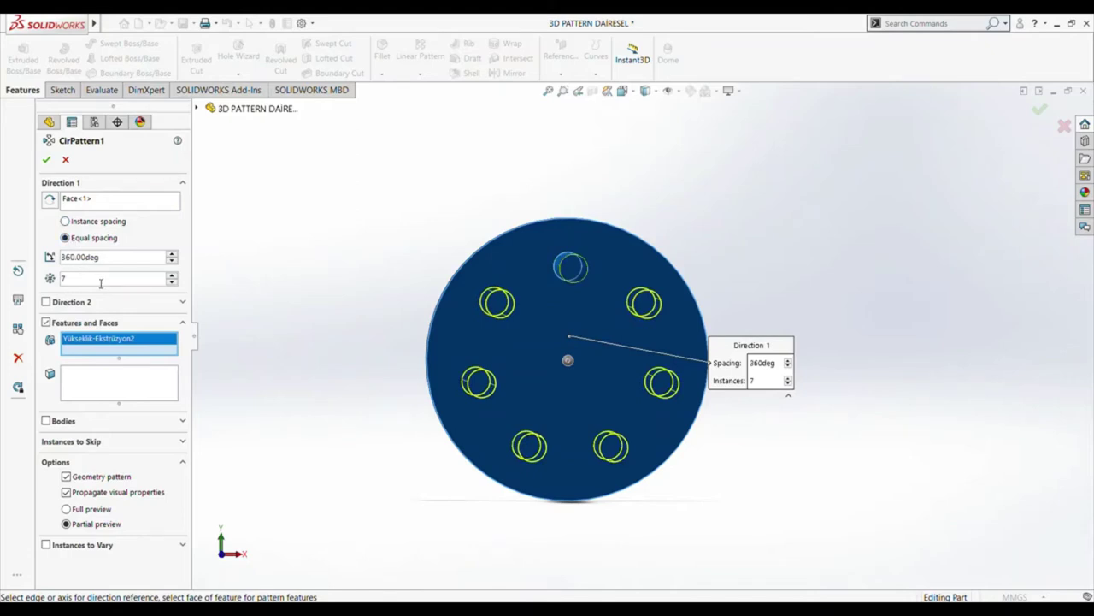
double_click(100, 257)
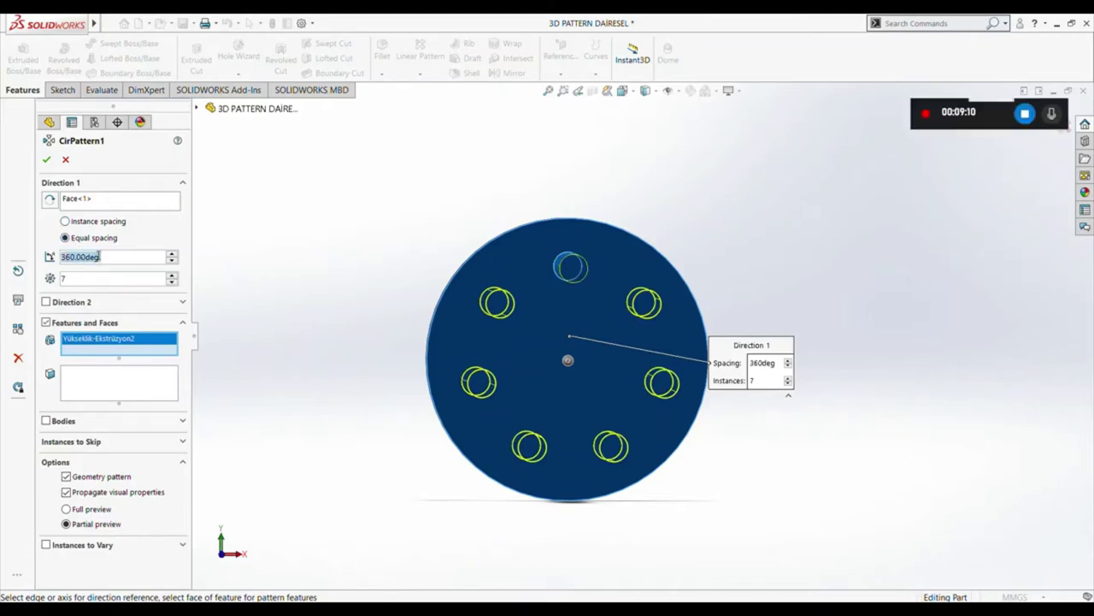
type("1")
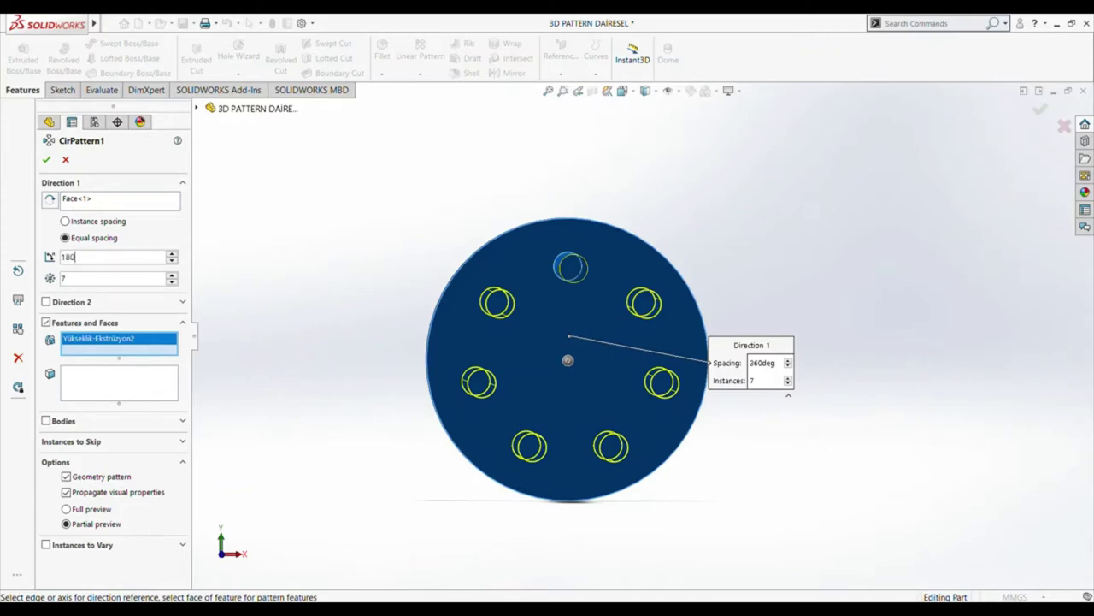
type("80")
key("Return")
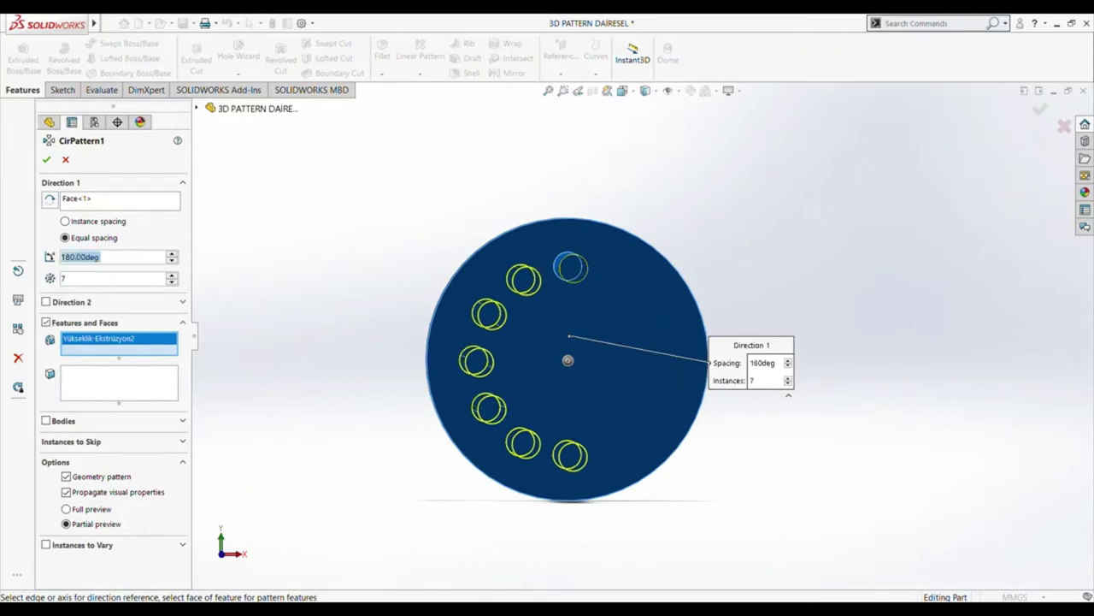
- Set the total pattern angle to 360° and accept the equally spaced circular pattern of seven rods
type("360")
key("Return")
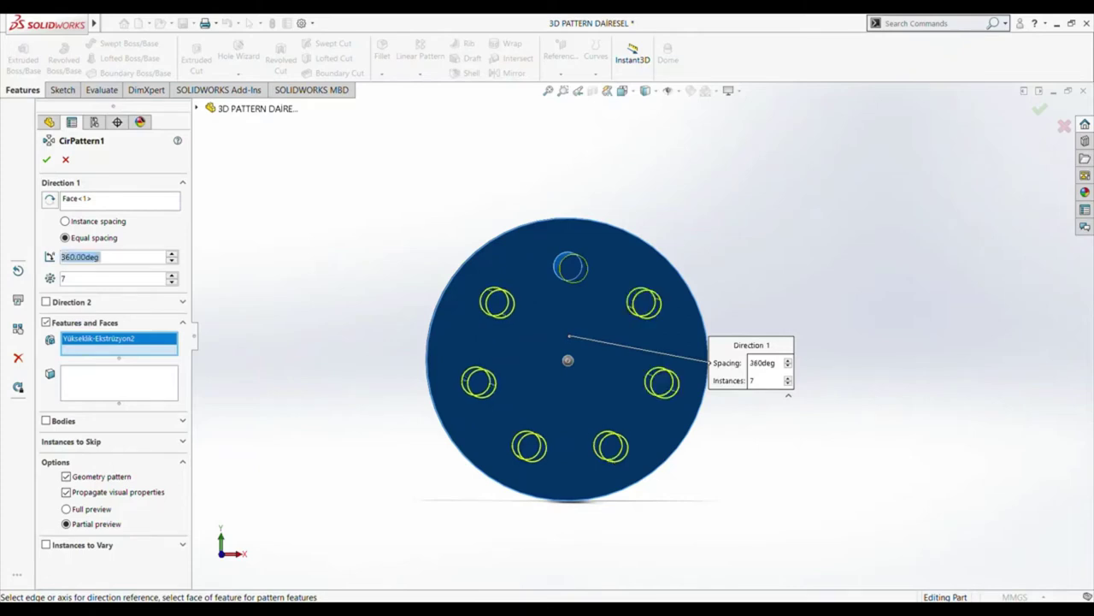
key("Return")
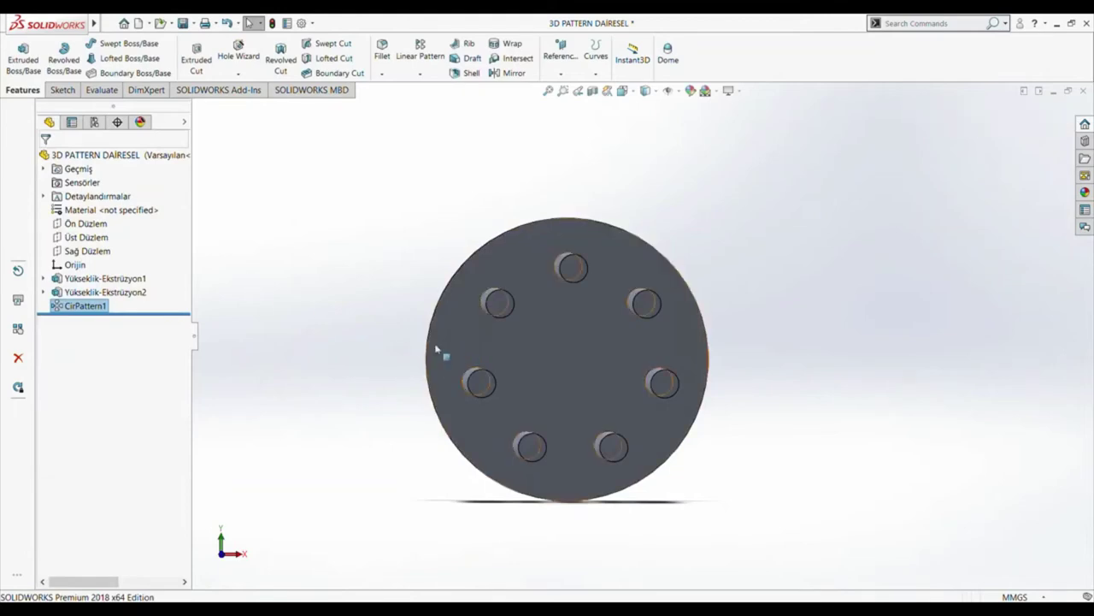
middle_click_drag(398, 337, 820, 319)
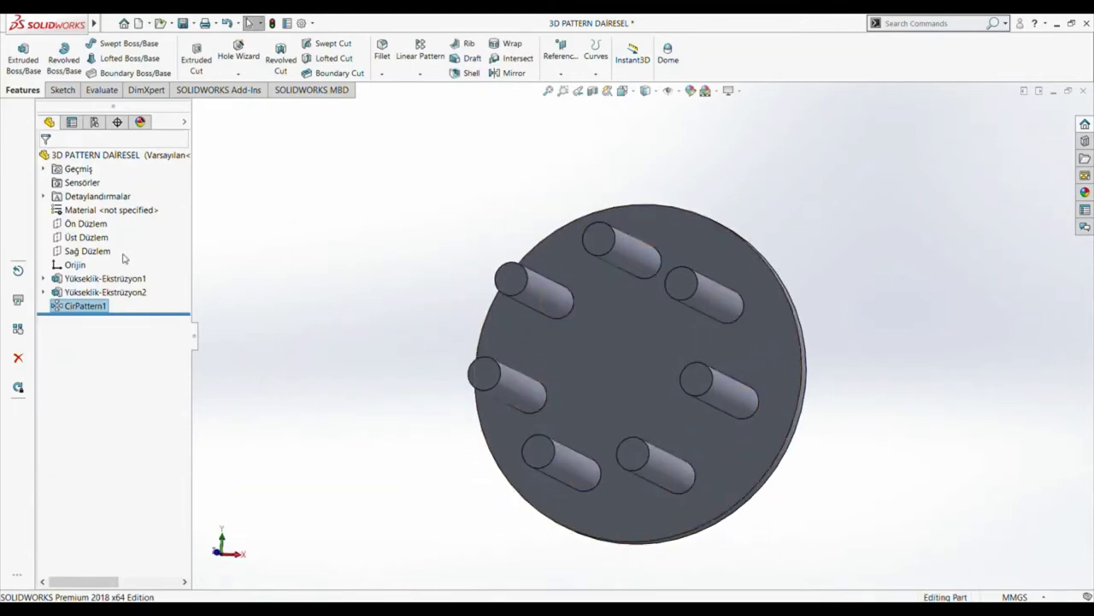
- Edit the circular pattern of rods to skip instances 2 and 3
left_click(99, 304)
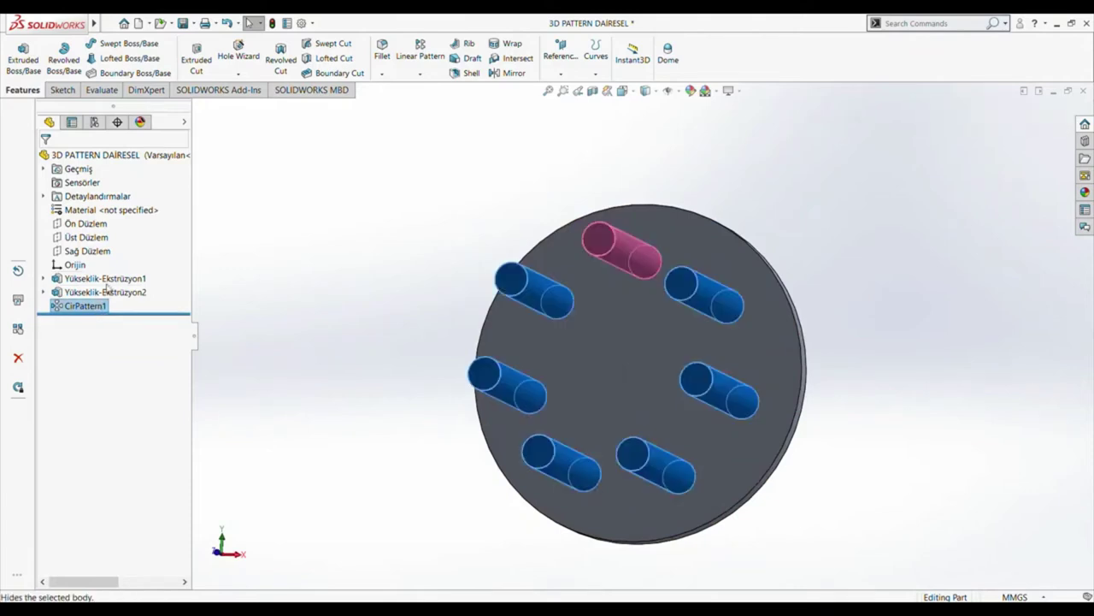
left_click(111, 275)
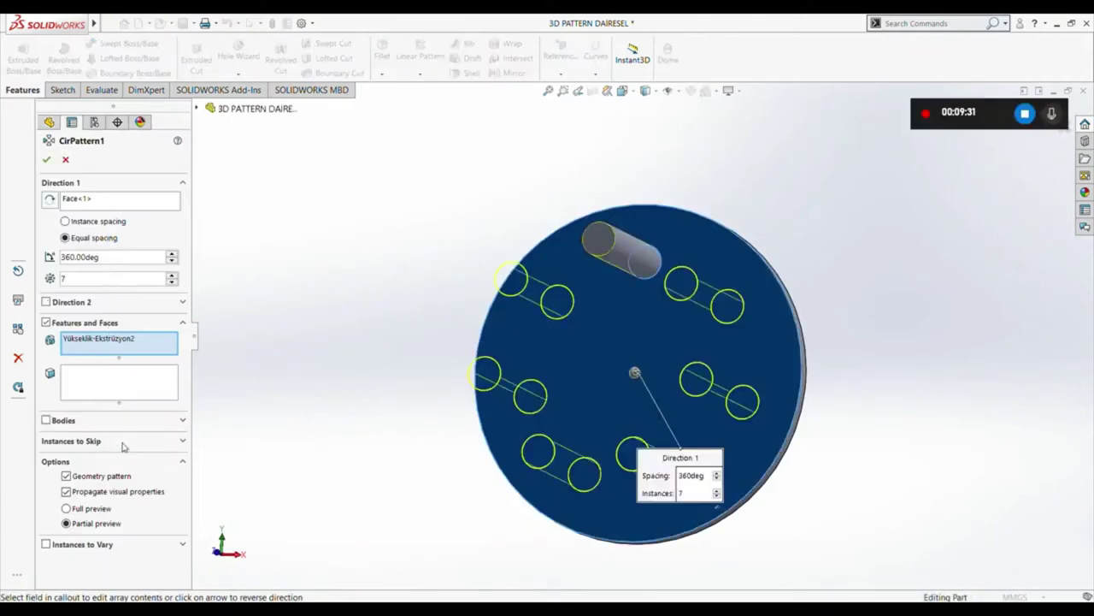
left_click(182, 441)
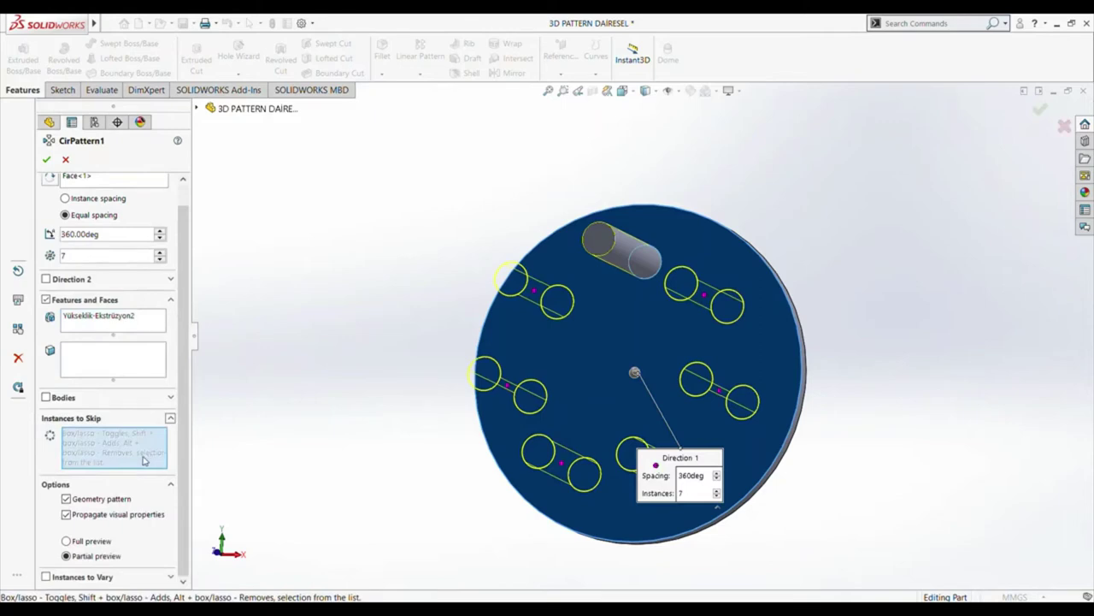
left_click(509, 386)
left_click(535, 291)
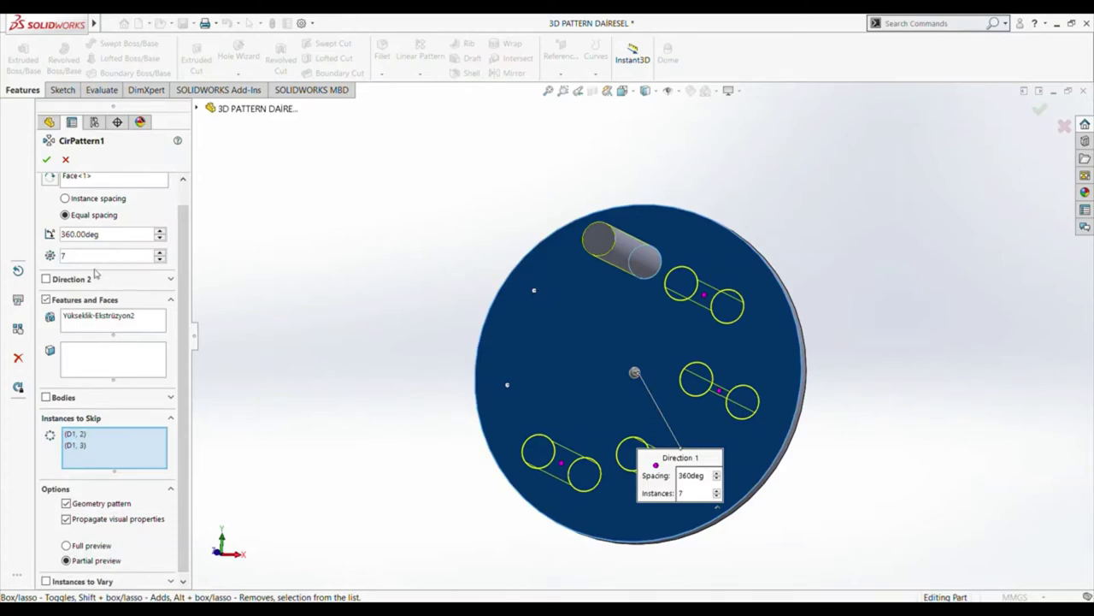
- Increase the circular pattern's instance count to 11 and accept the edit
scroll(94, 261, "up", 3)
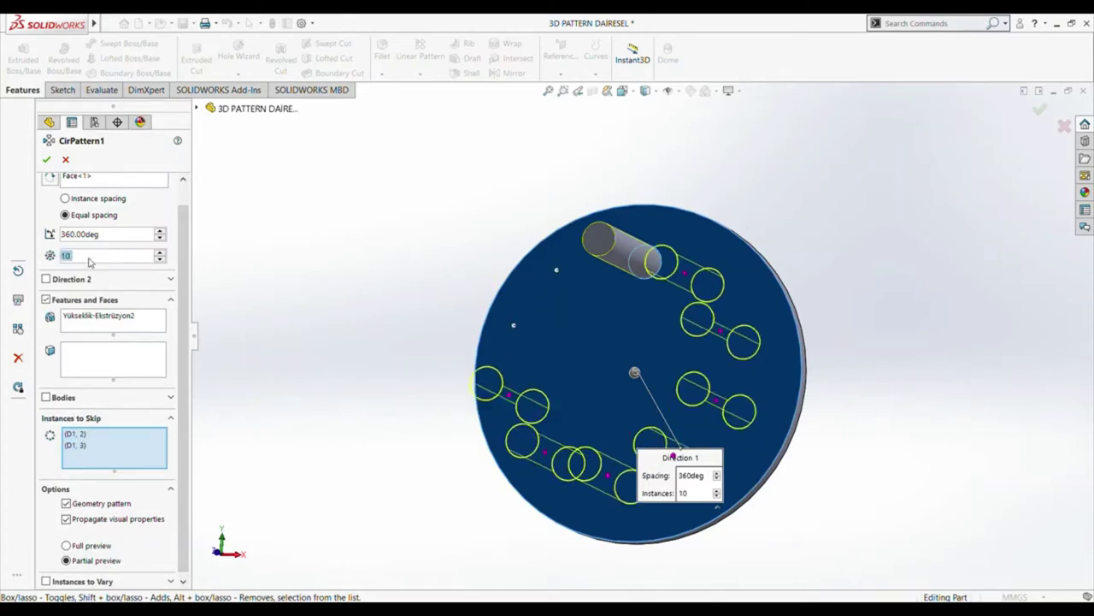
scroll(88, 262, "up", 1)
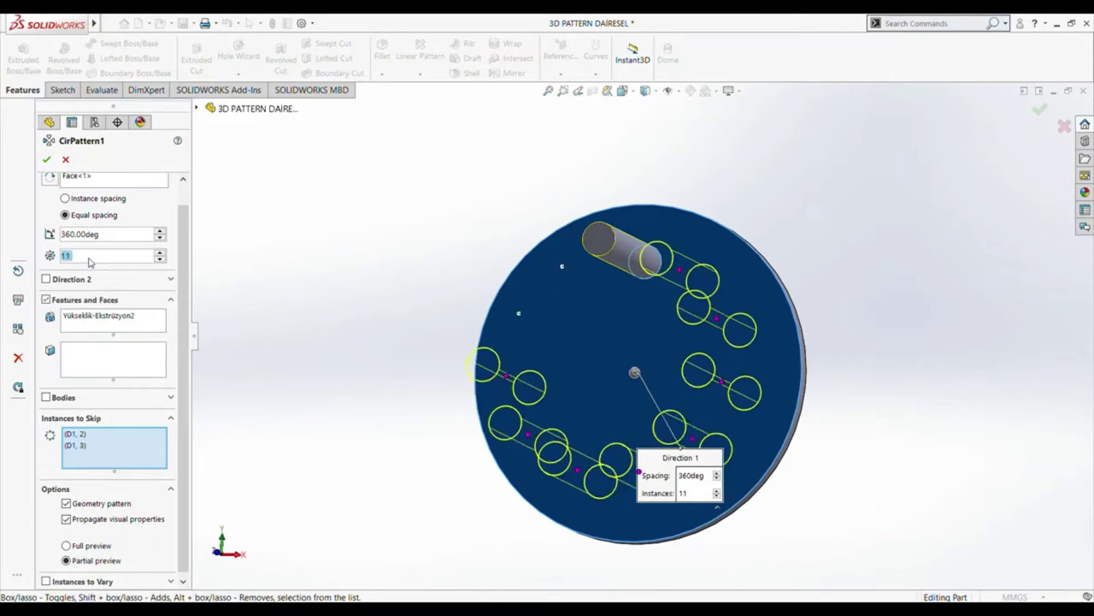
left_click(46, 159)
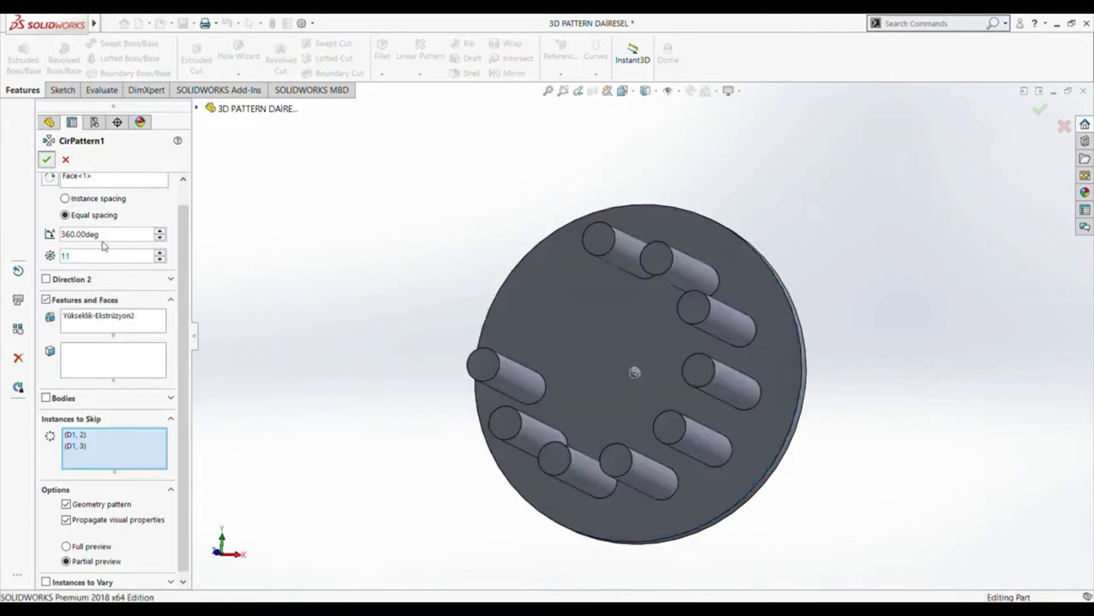
middle_click_drag(310, 298, 362, 388)
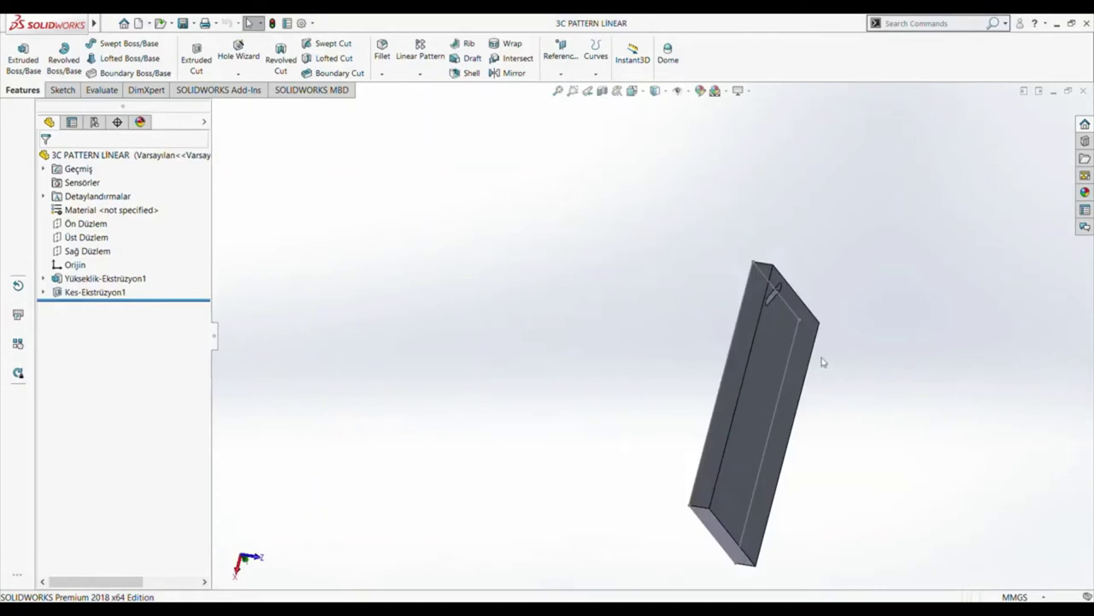
- Start a linear pattern in the slotted plate with the short edge beside the slot as direction 1 and 4 instances
middle_click_drag(848, 328, 750, 266)
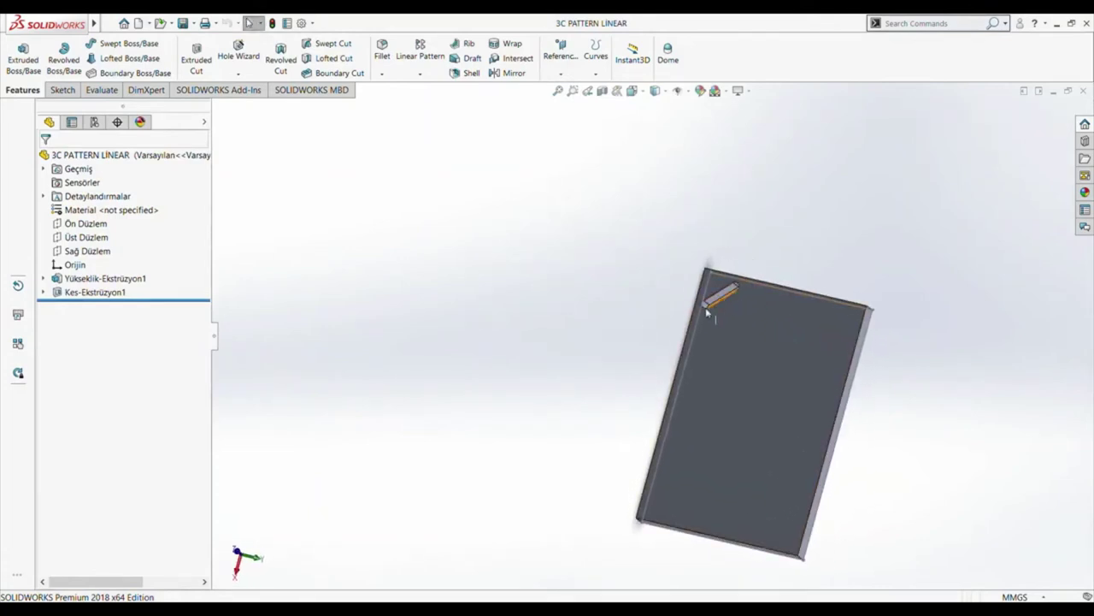
middle_click_drag(589, 313, 590, 350)
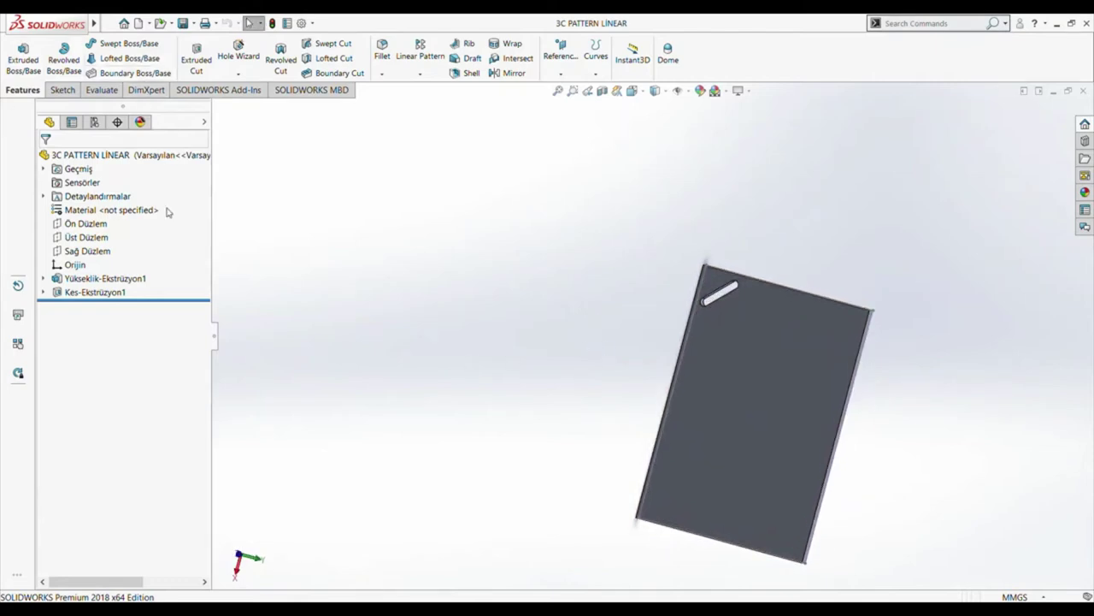
left_click(435, 63)
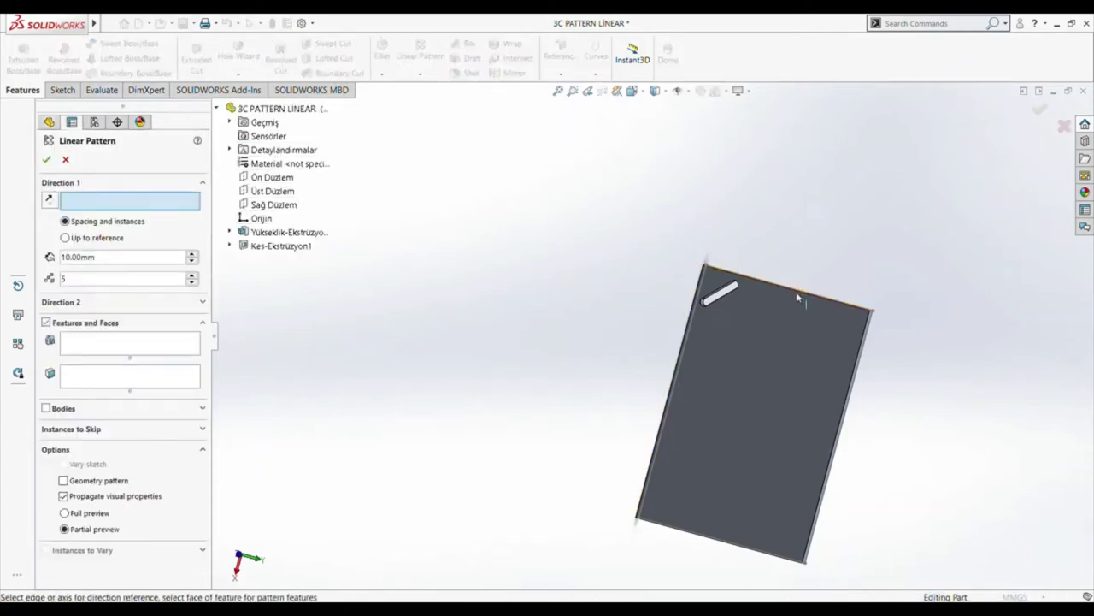
scroll(788, 292, "down", 2)
scroll(787, 293, "down", 1)
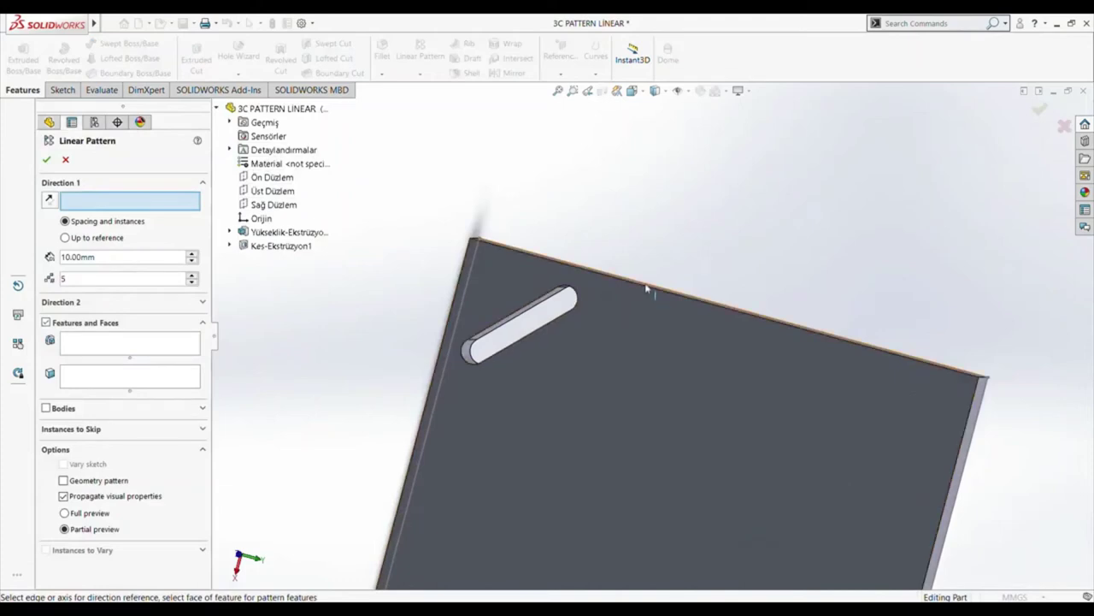
left_click(651, 295)
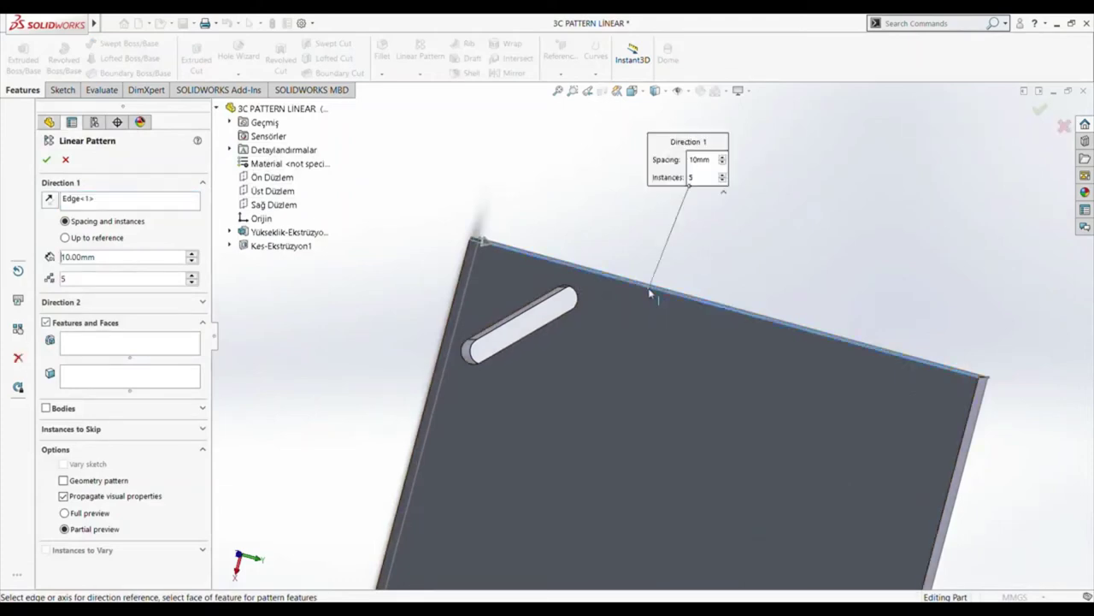
scroll(637, 342, "up", 3)
scroll(612, 372, "up", 2)
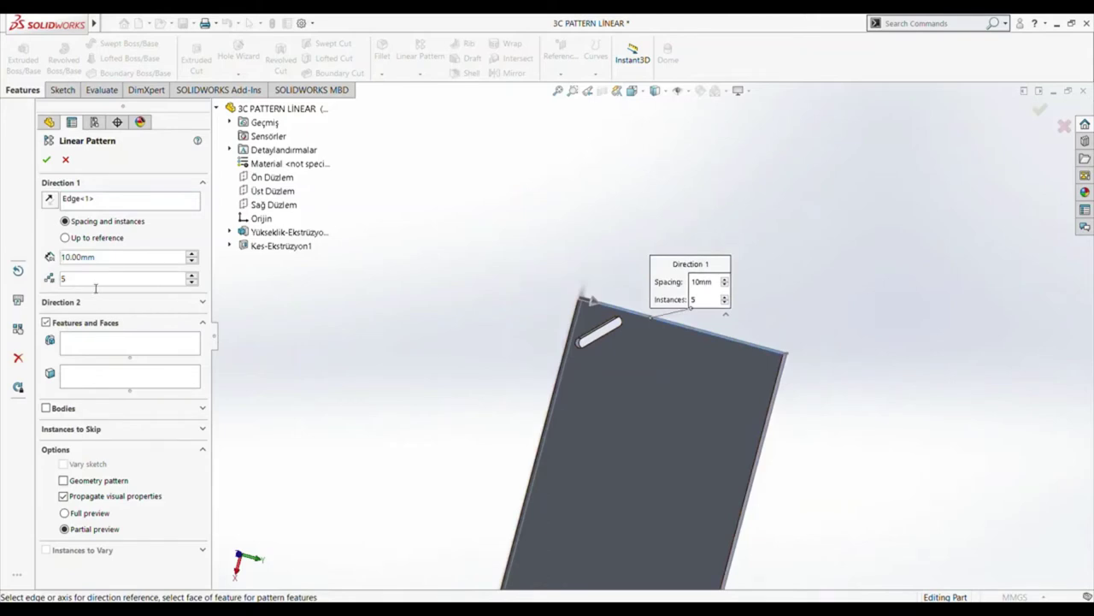
scroll(96, 284, "down", 1)
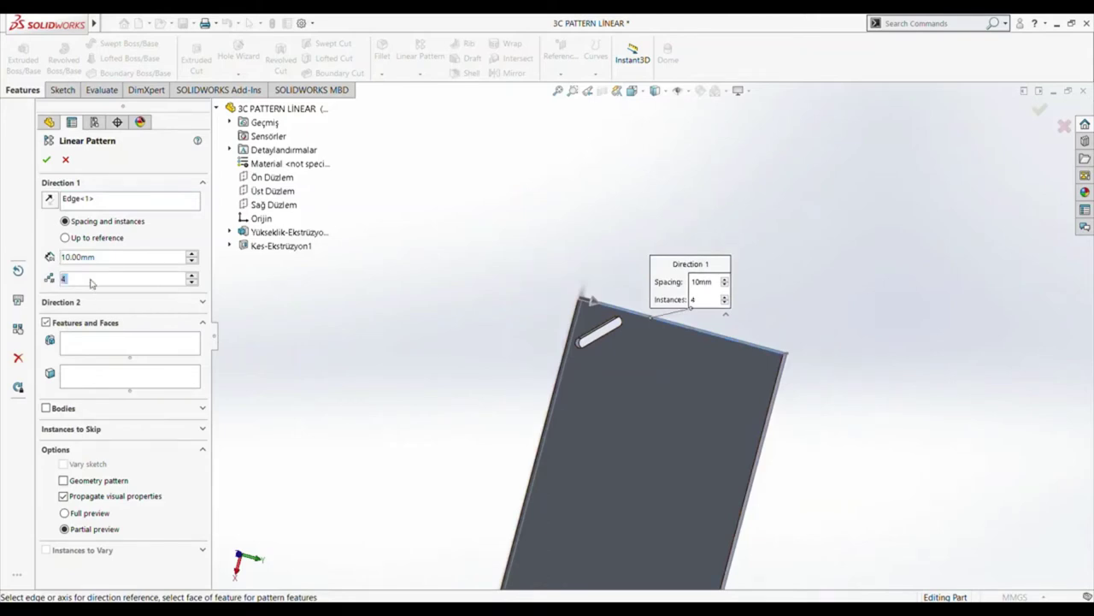
- Add a second direction to the linear pattern along the plate's long edge nearest the slot
left_click(135, 347)
left_click(203, 304)
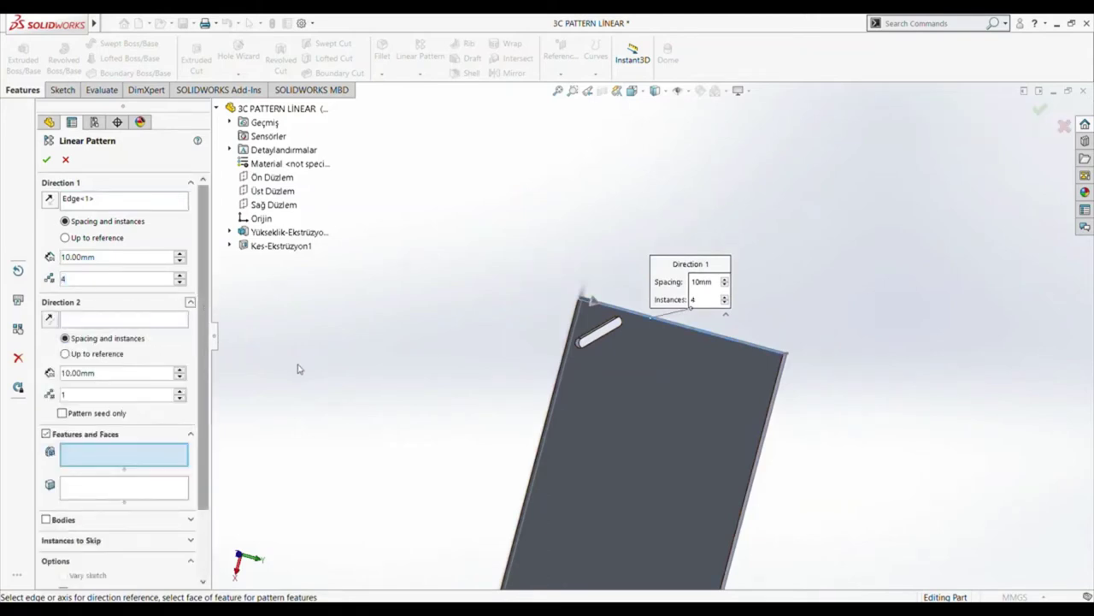
left_click(549, 405)
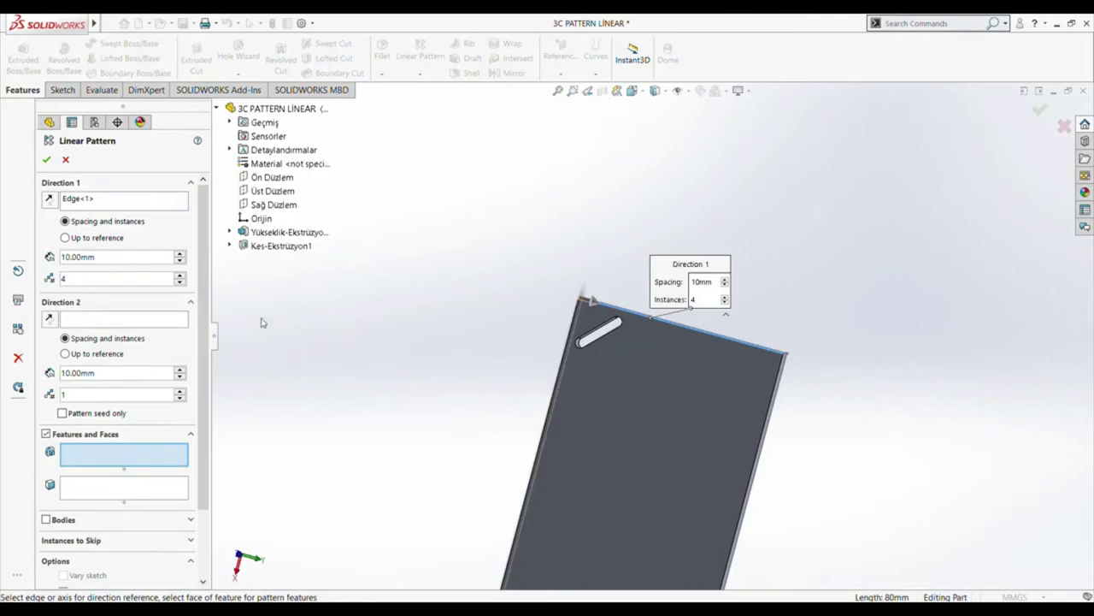
left_click(94, 320)
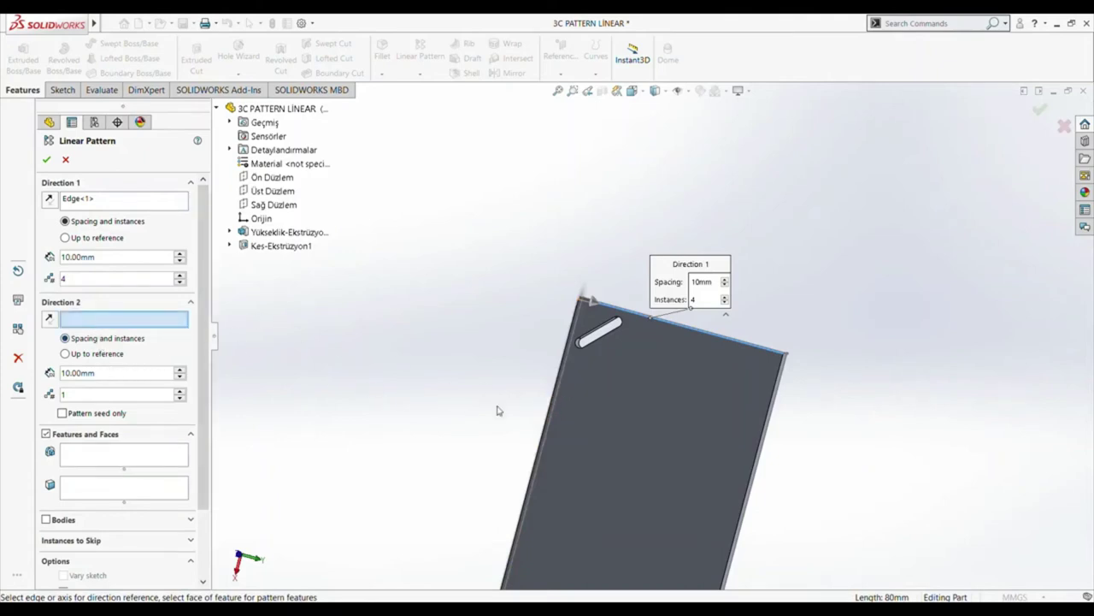
left_click(551, 418)
scroll(534, 344, "up", 2)
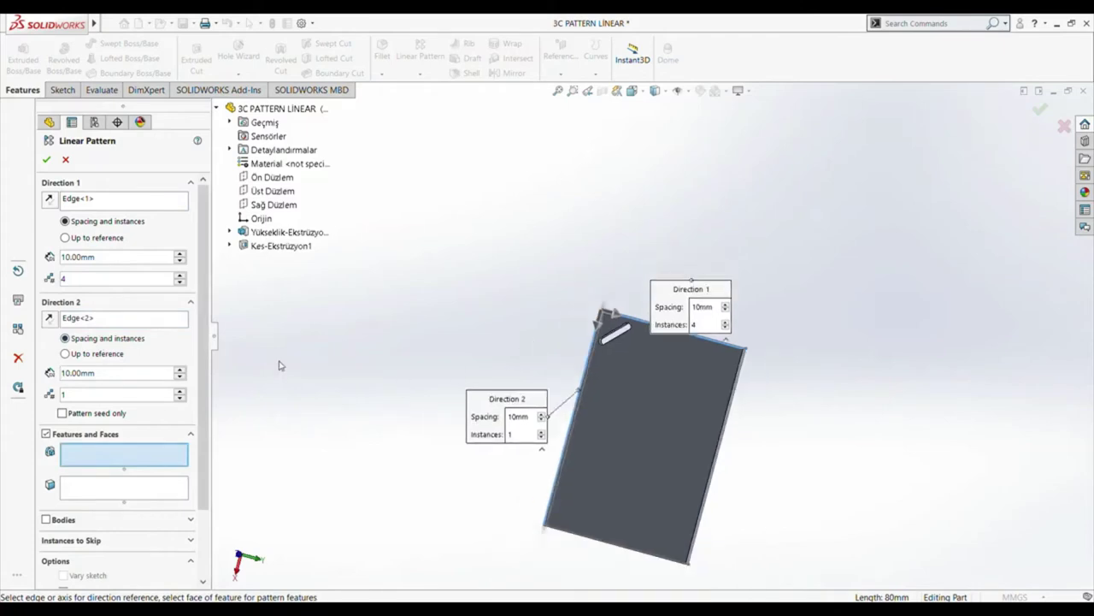
- Set direction 2 of the linear pattern to 7 instances and choose the slot cut as the feature to pattern
left_click(142, 395)
scroll(143, 395, "up", 1)
scroll(144, 397, "up", 2)
scroll(615, 440, "down", 2)
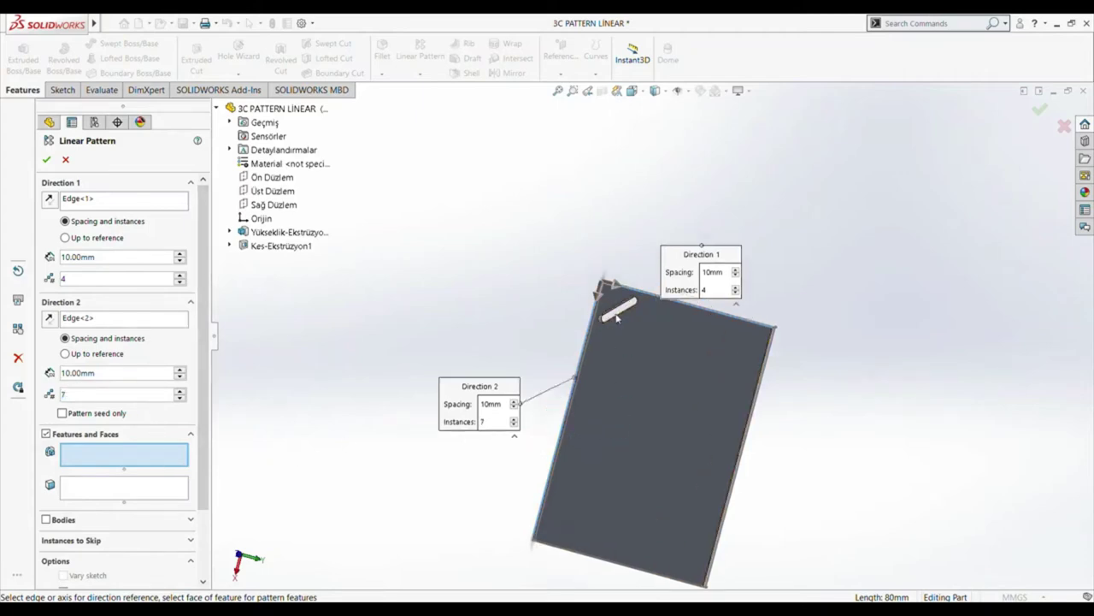
scroll(618, 318, "down", 5)
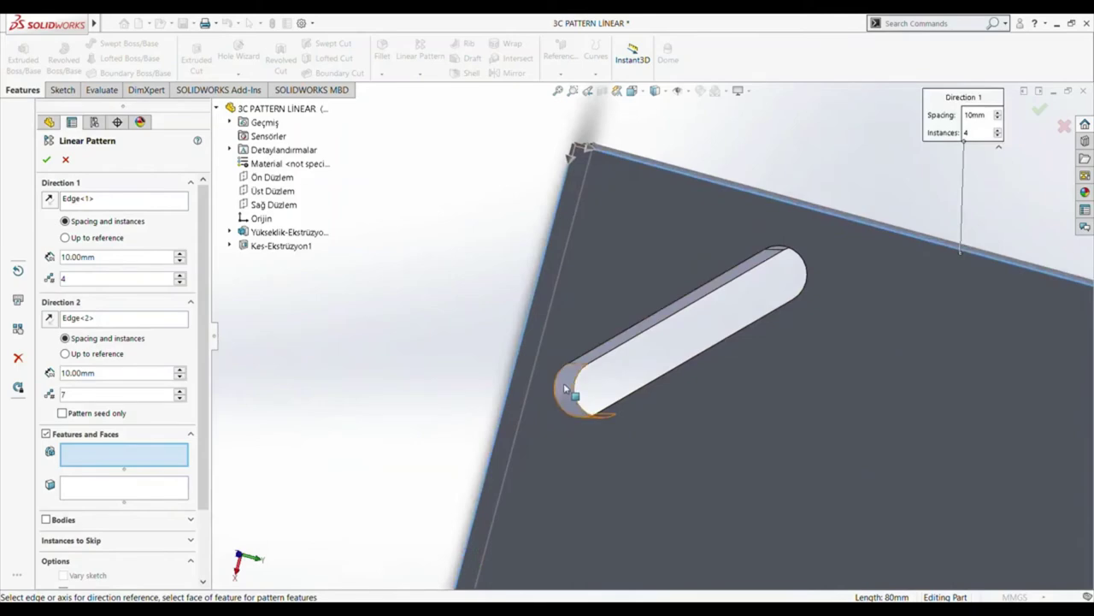
left_click(563, 382)
scroll(706, 512, "up", 5)
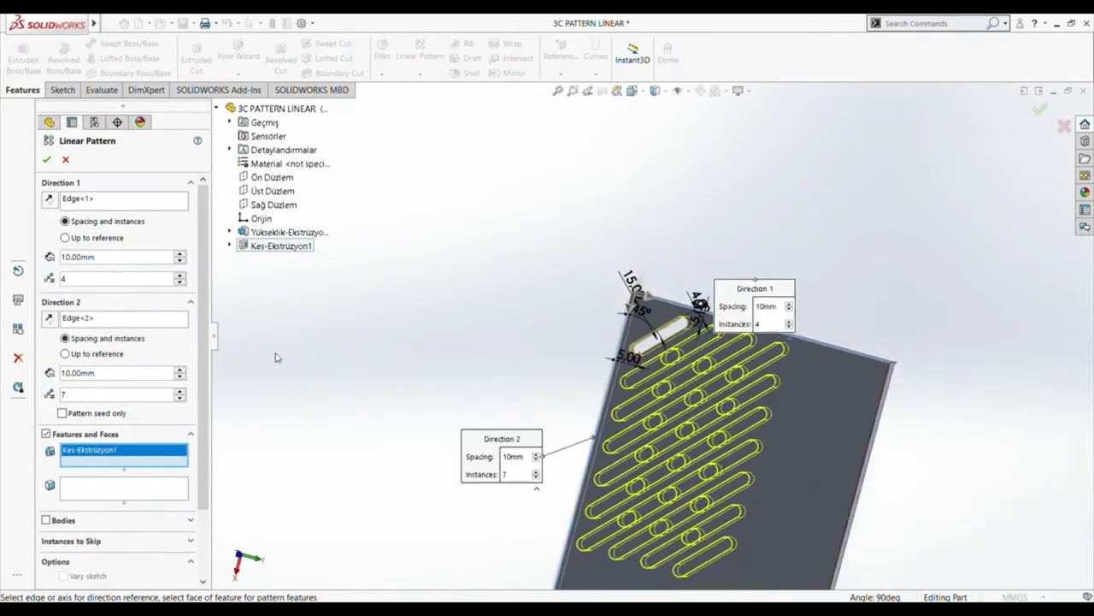
- Set the spacing in both directions to 20 mm and direction 2 to 6 instances, and accept the linear pattern
scroll(103, 258, "up", 1)
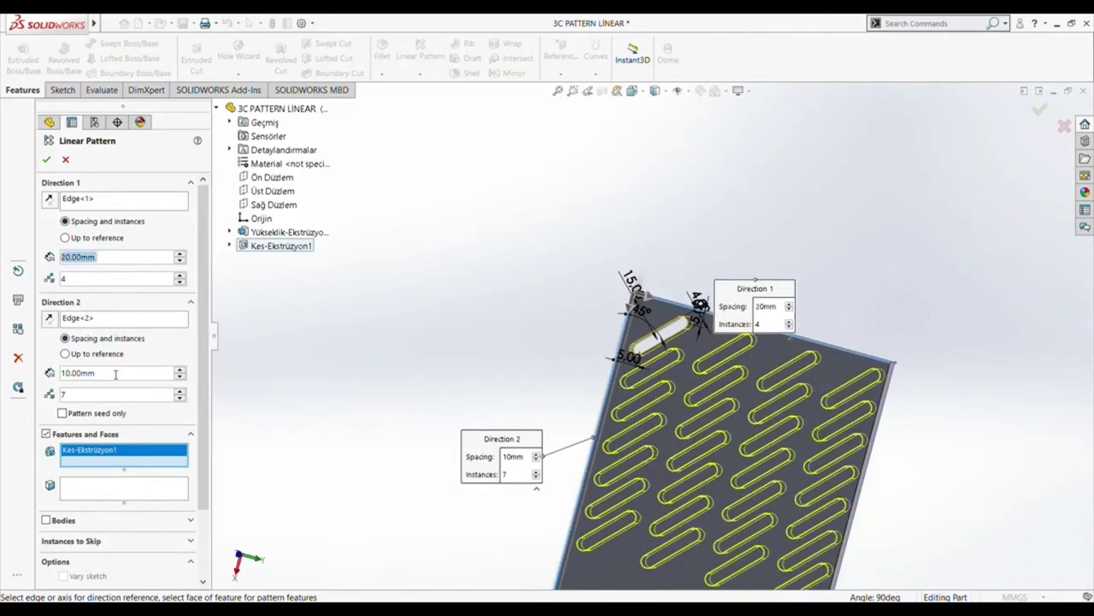
scroll(116, 374, "up", 1)
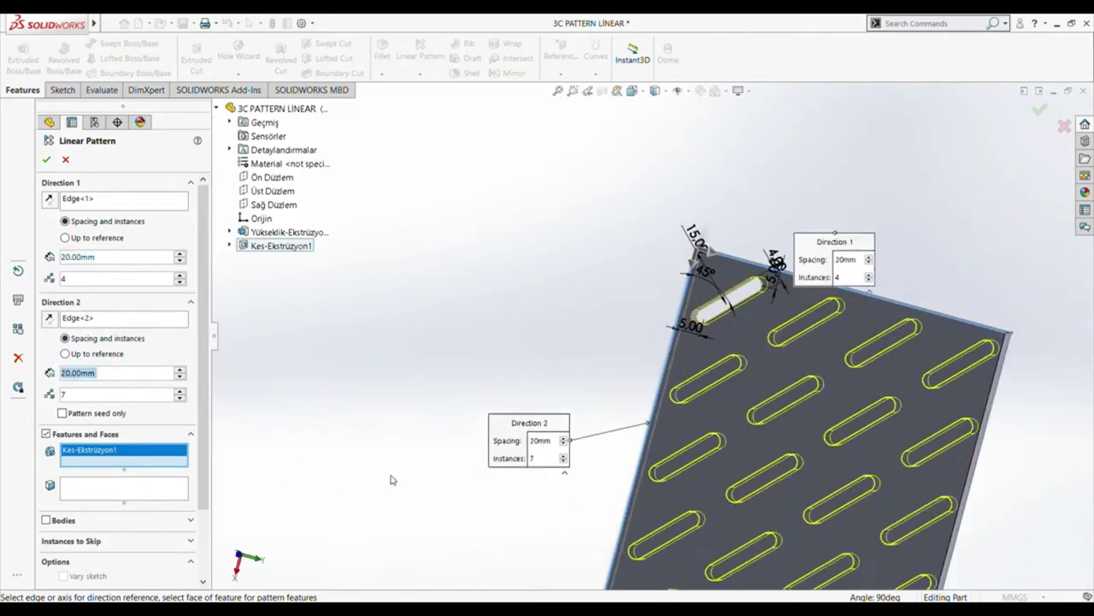
scroll(391, 477, "up", 2)
scroll(391, 474, "up", 1)
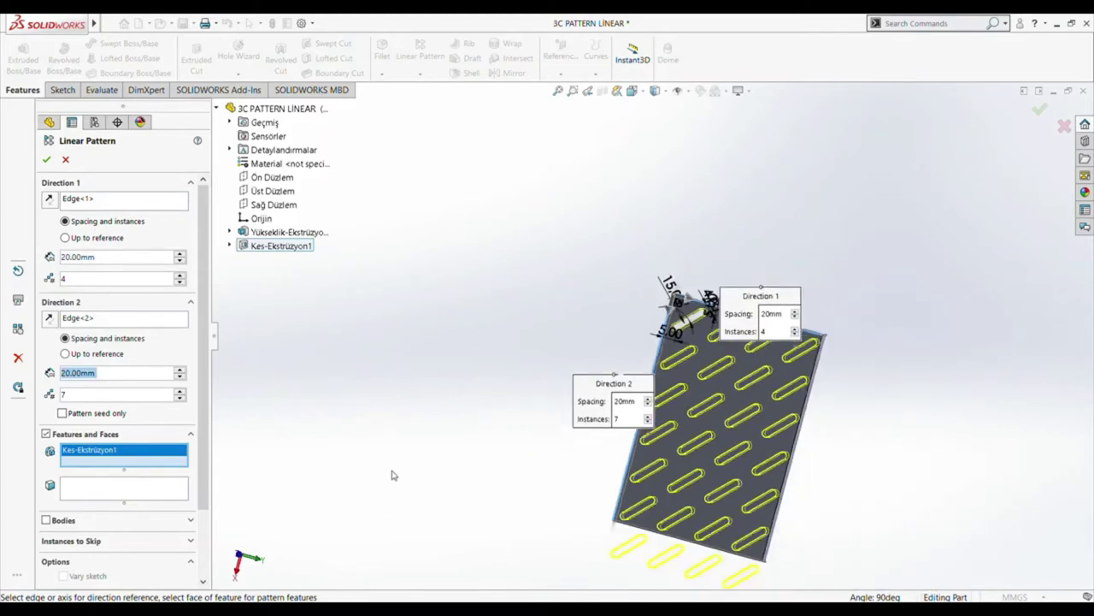
scroll(133, 398, "down", 1)
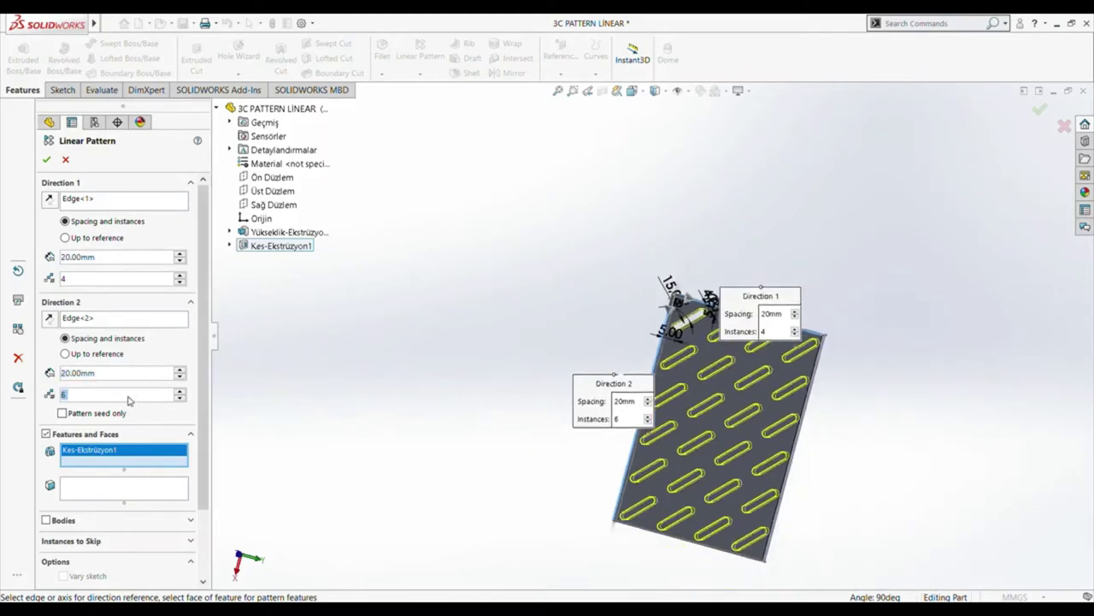
left_click(47, 159)
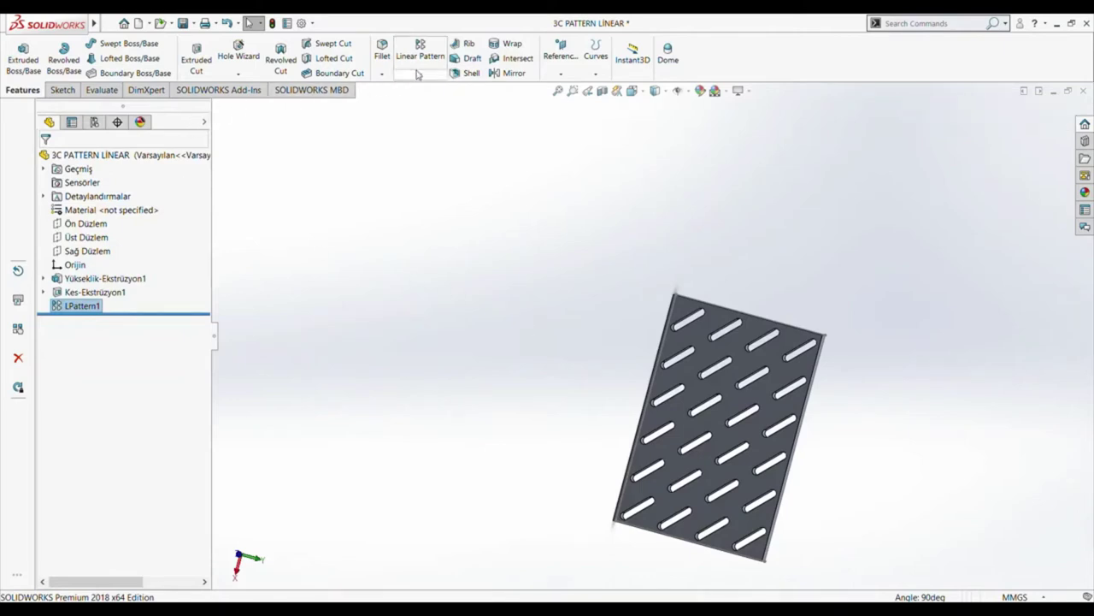
- Edit the linear pattern of slots to skip instances (2, 3) and (1, 3)
left_click(64, 308)
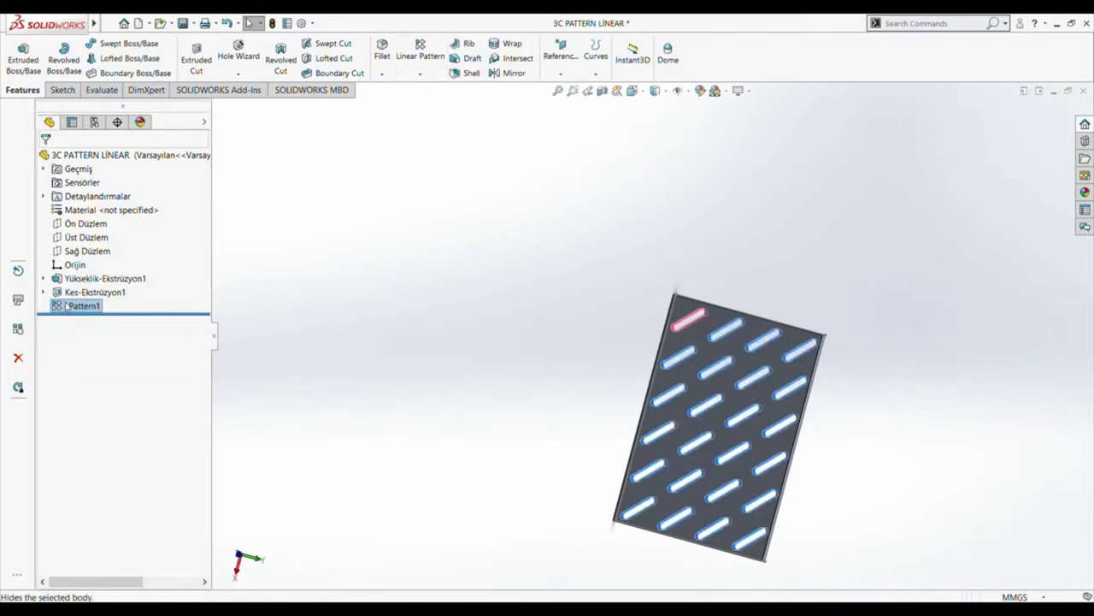
left_click(72, 275)
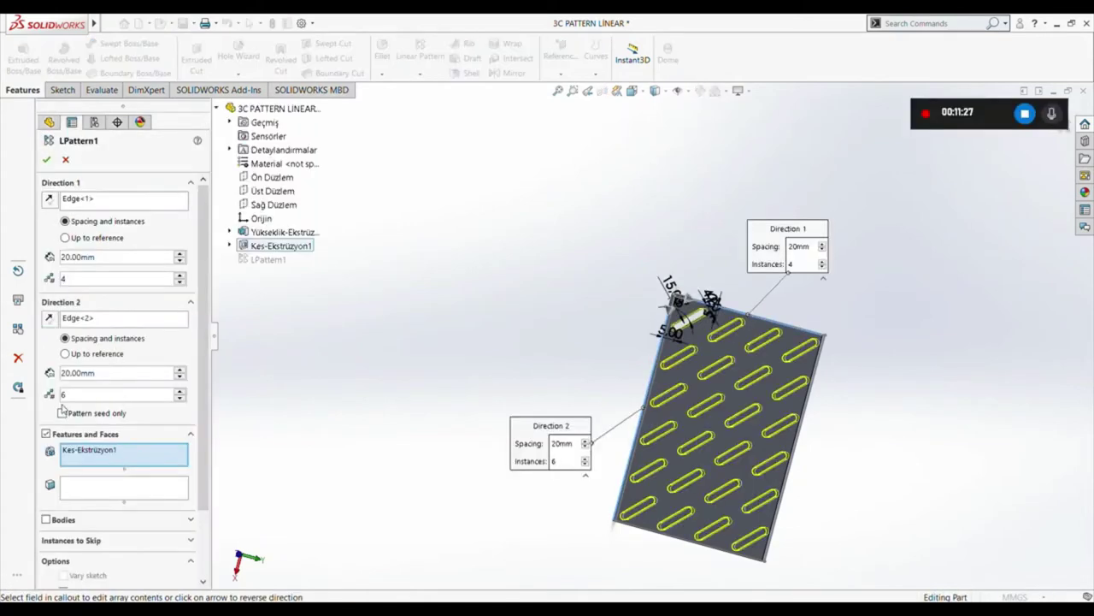
left_click(77, 540)
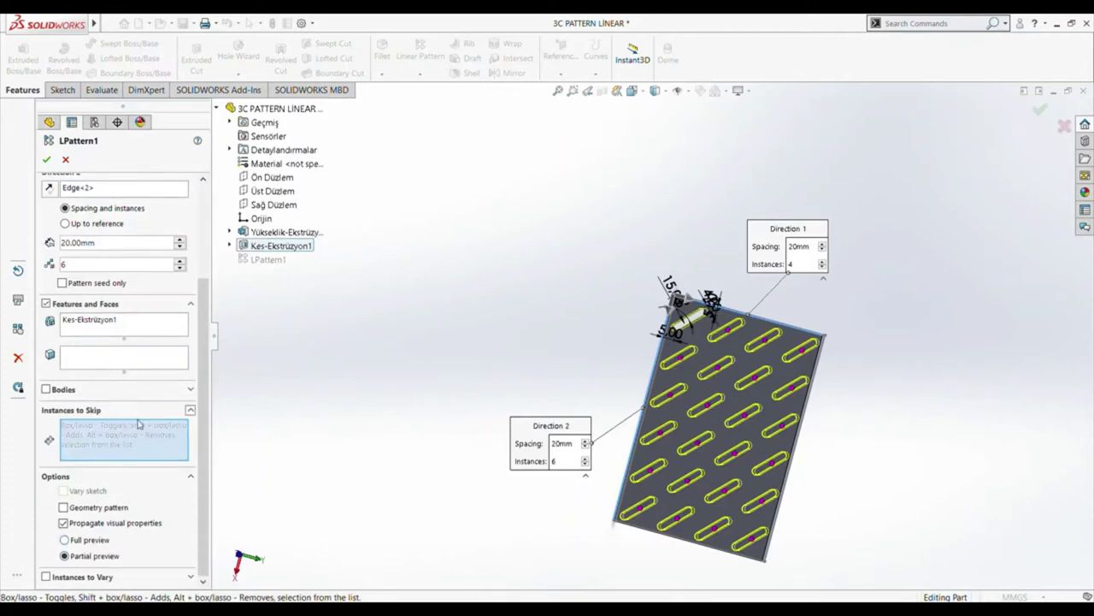
left_click(706, 407)
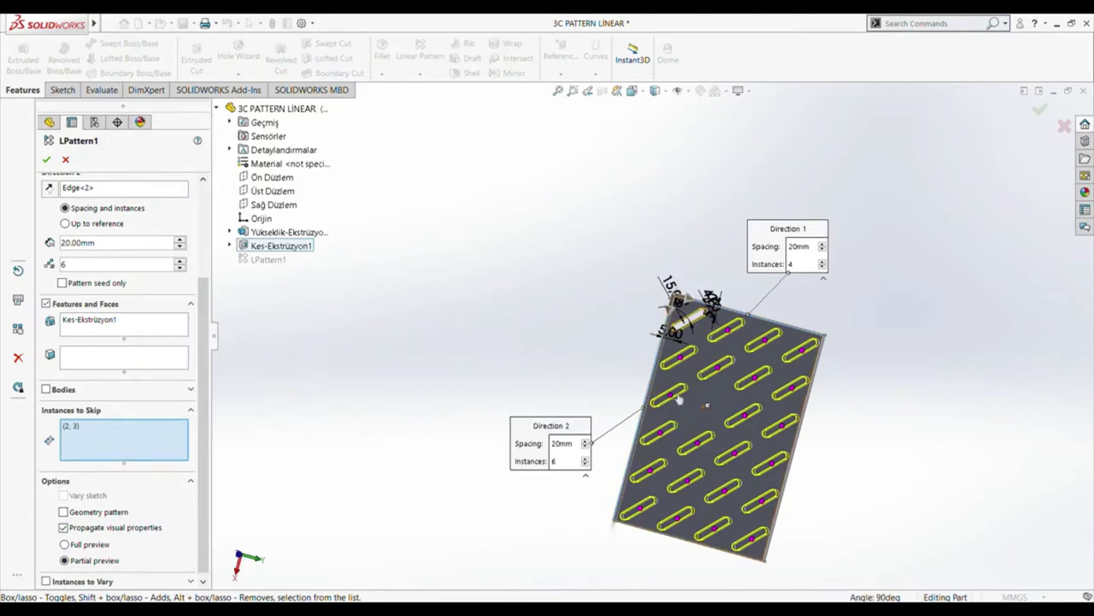
left_click(672, 395)
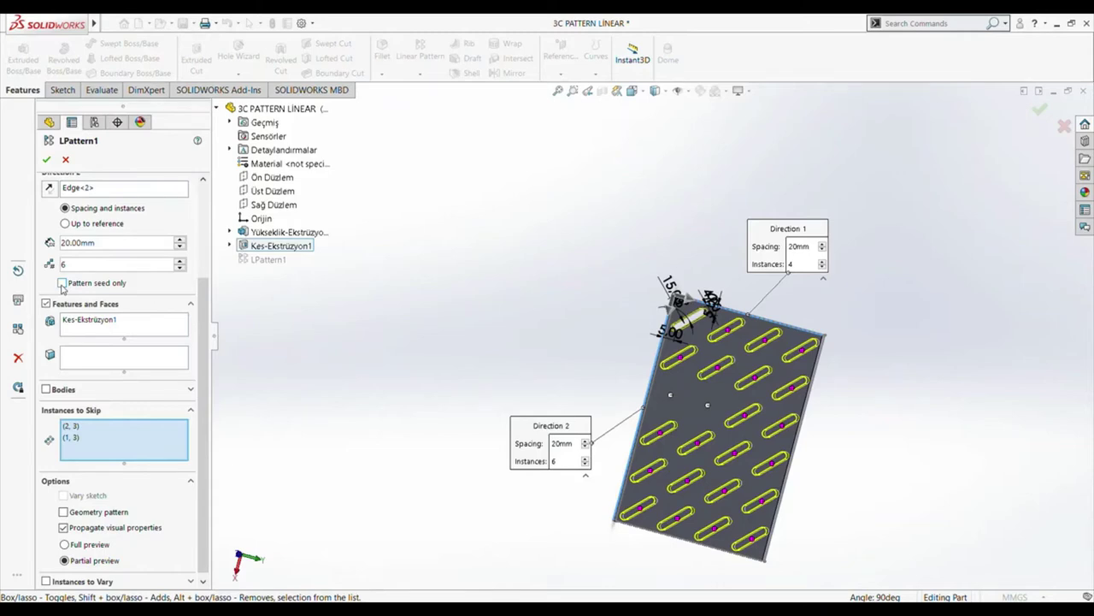
- Restrict direction 2 to patterning the seed only, accept the edit and inspect the plate from other angles
left_click(62, 284)
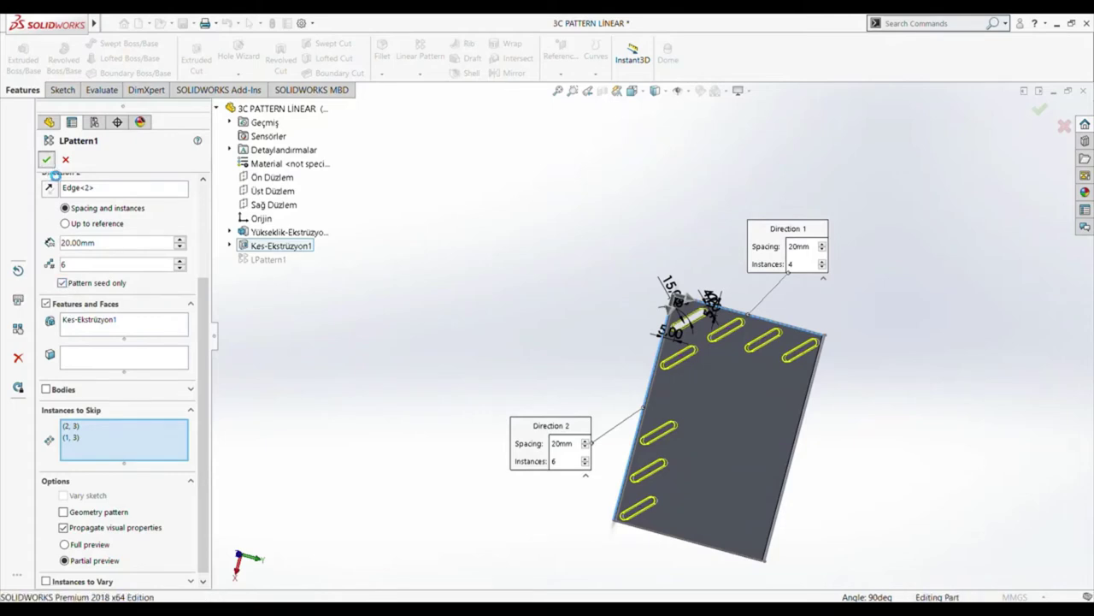
left_click(46, 159)
middle_click_drag(418, 327, 349, 320)
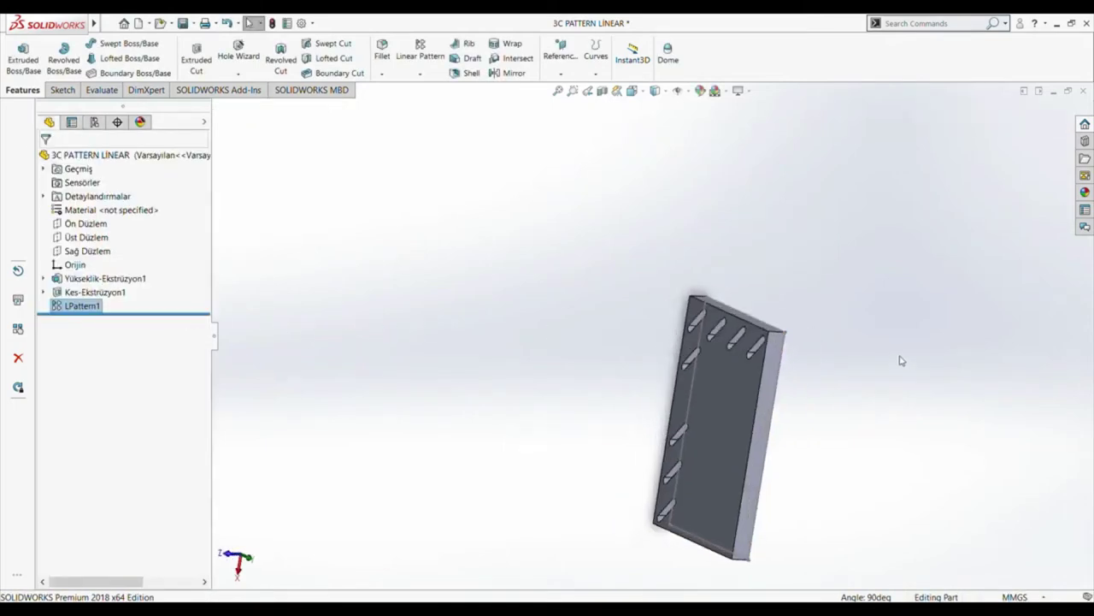
middle_click_drag(902, 359, 803, 414)
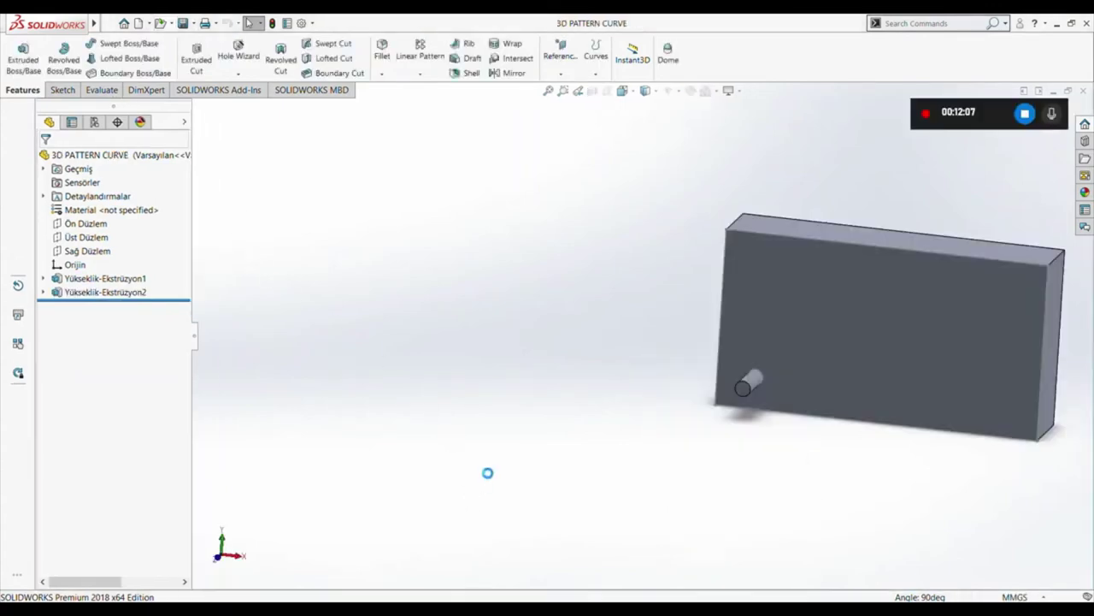
- In the 3D PATTERN CURVE part, sketch a wavy five-point spline across the block's front face from the rod's base centre and exit the sketch
key("f")
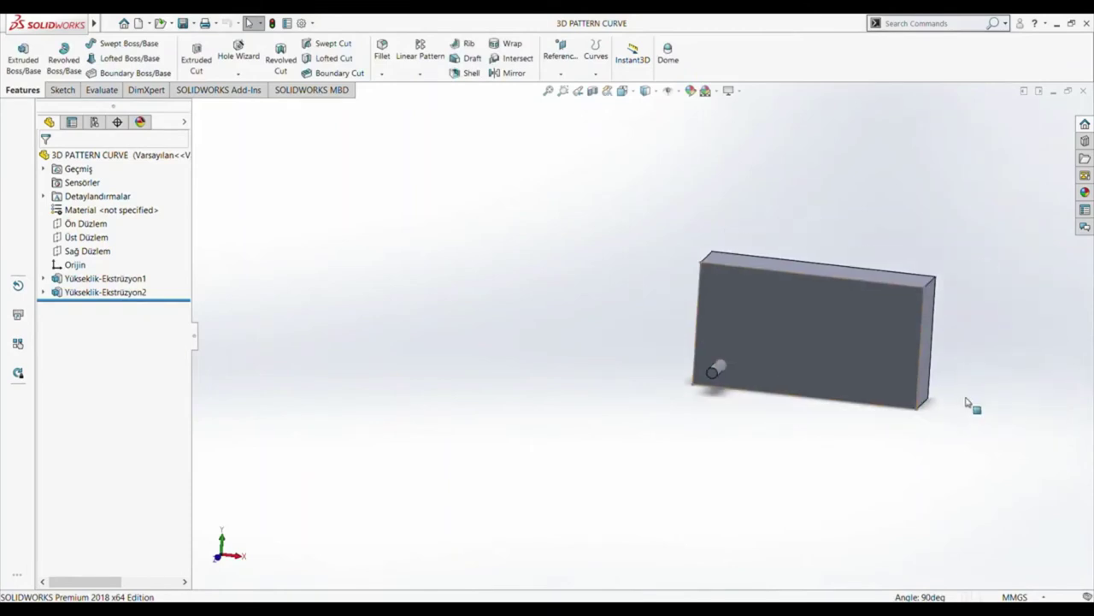
scroll(683, 374, "down", 2)
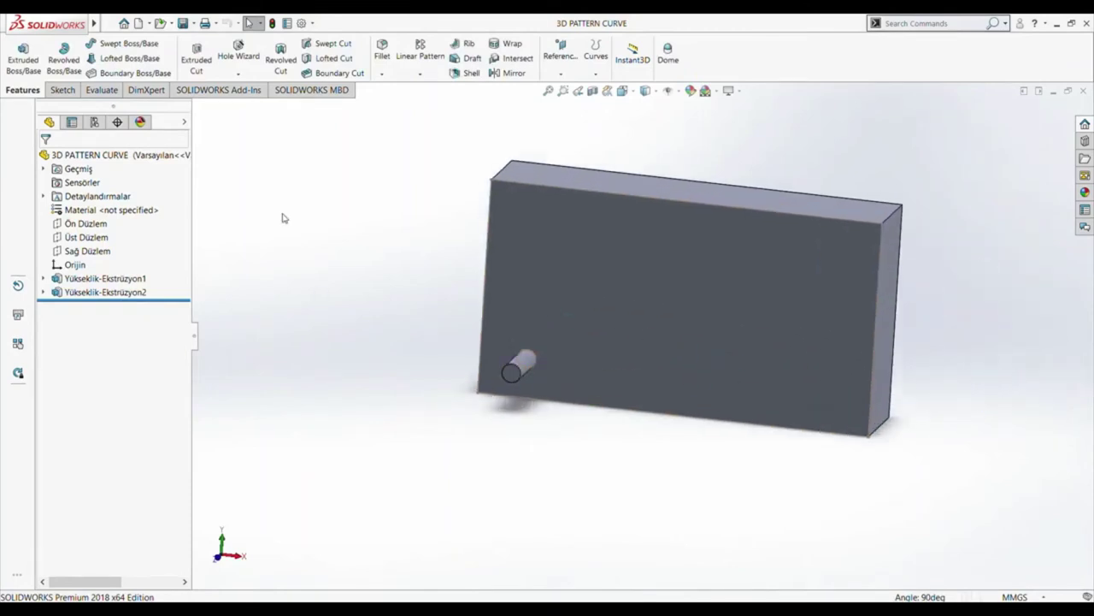
mouse_move(39, 39)
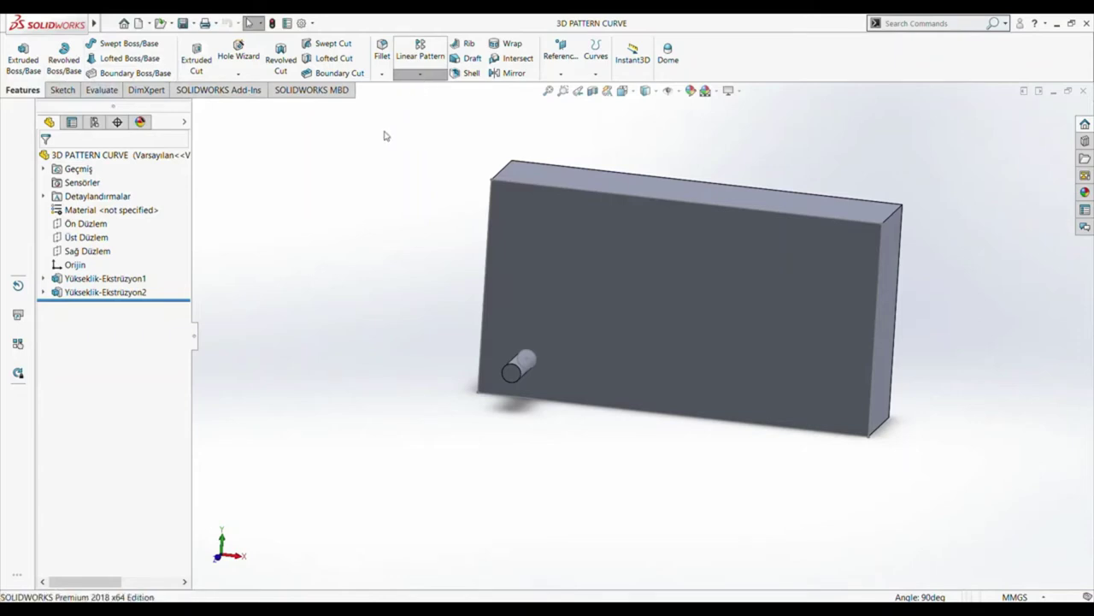
left_click(76, 90)
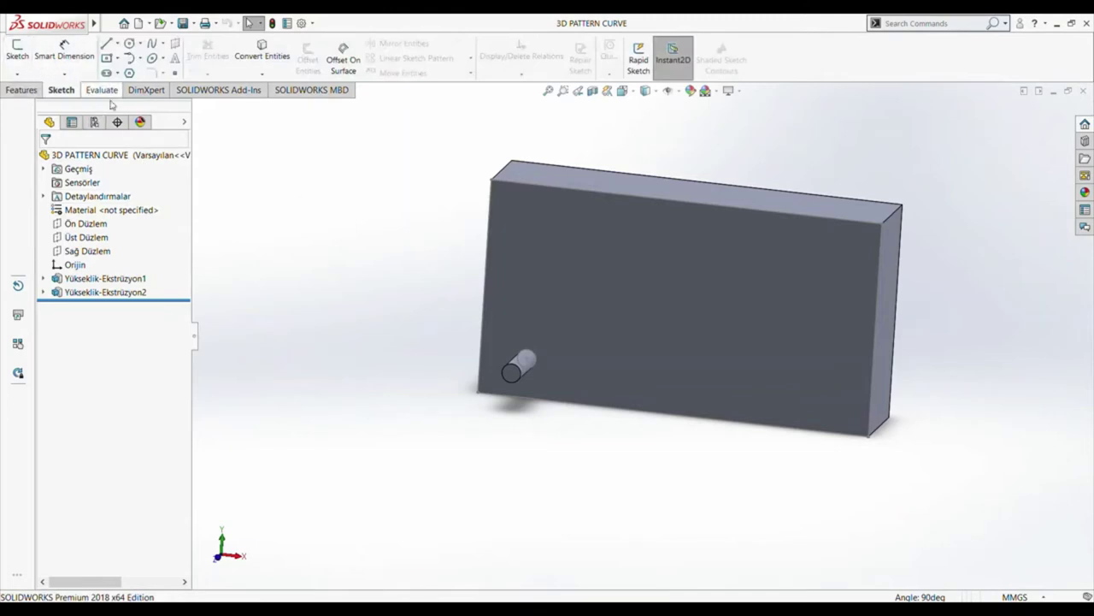
left_click(647, 236)
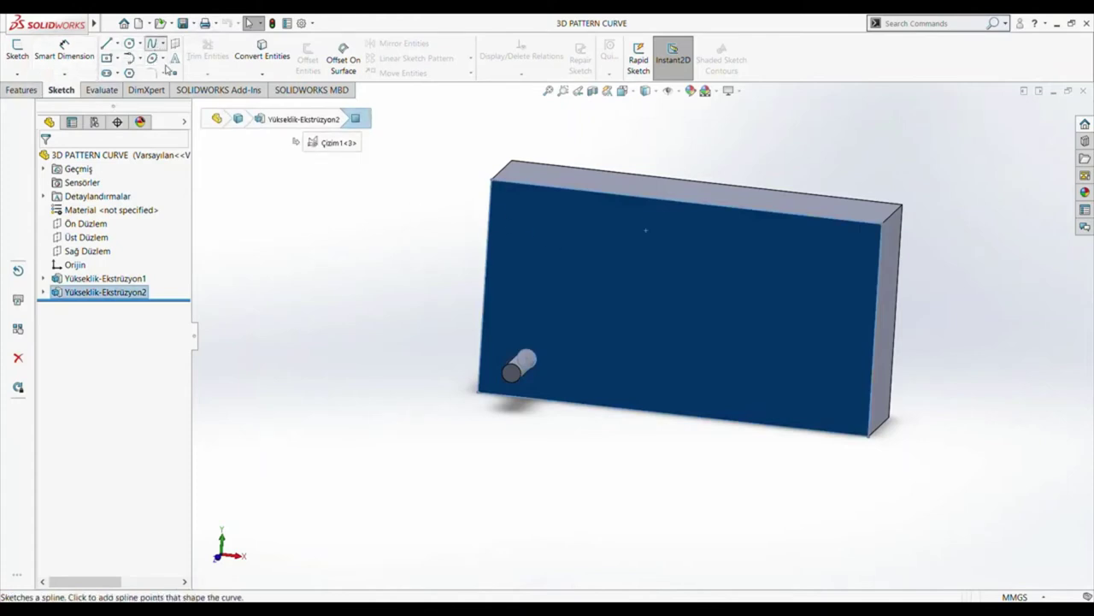
left_click(152, 43)
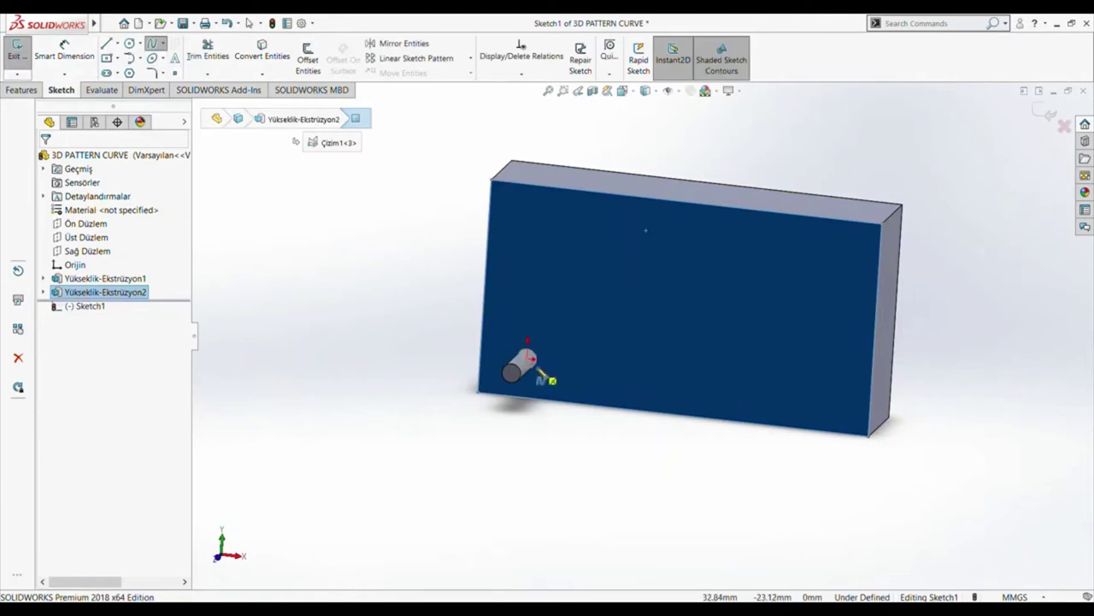
scroll(547, 372, "down", 5)
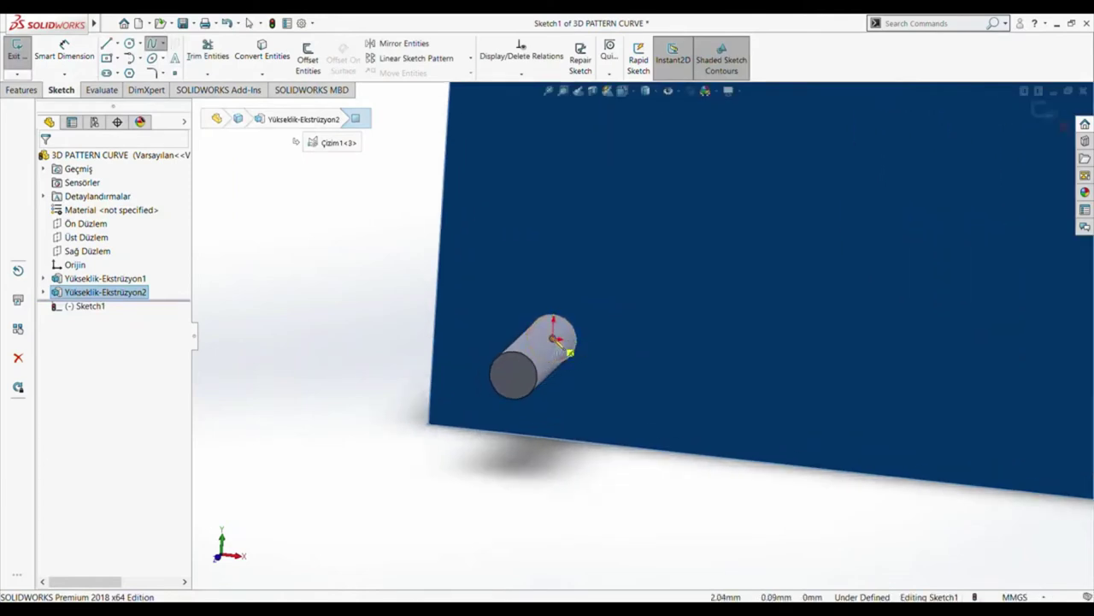
left_click(553, 338)
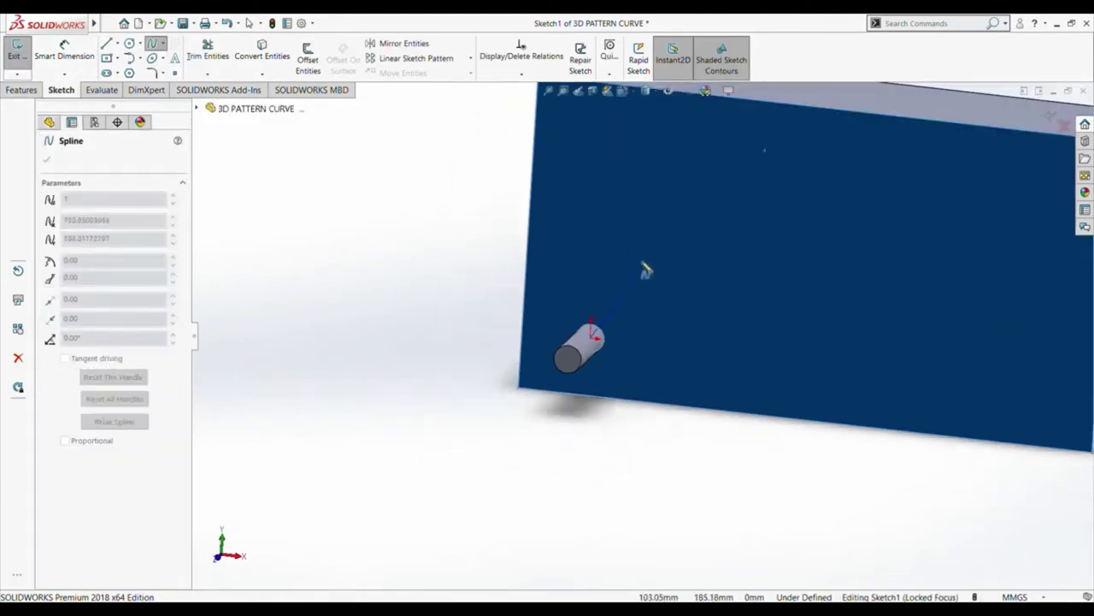
left_click(630, 249)
left_click(794, 305)
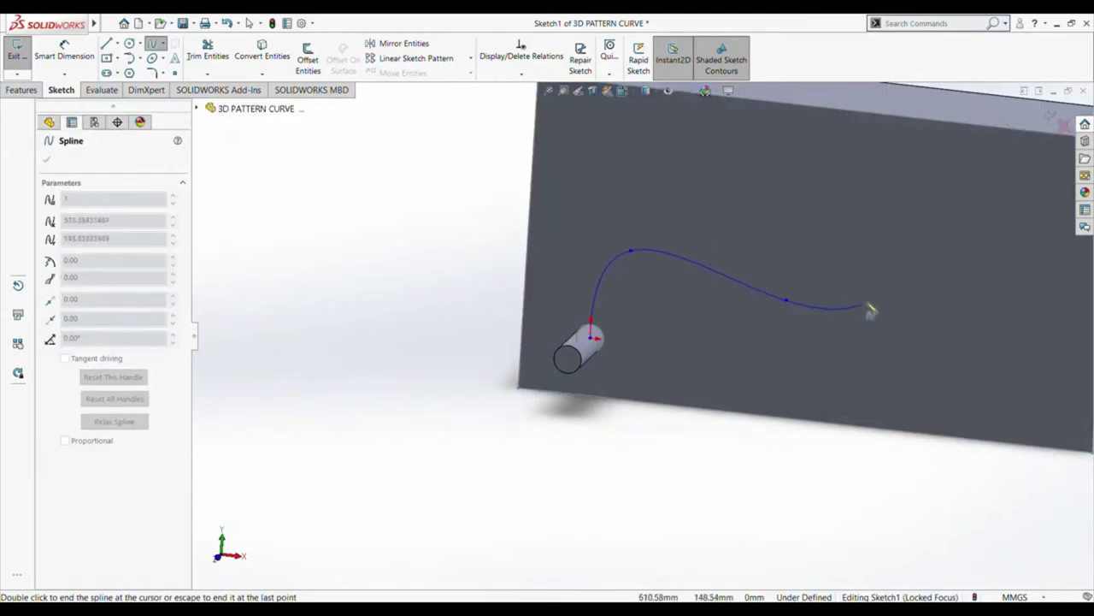
scroll(924, 272, "up", 4)
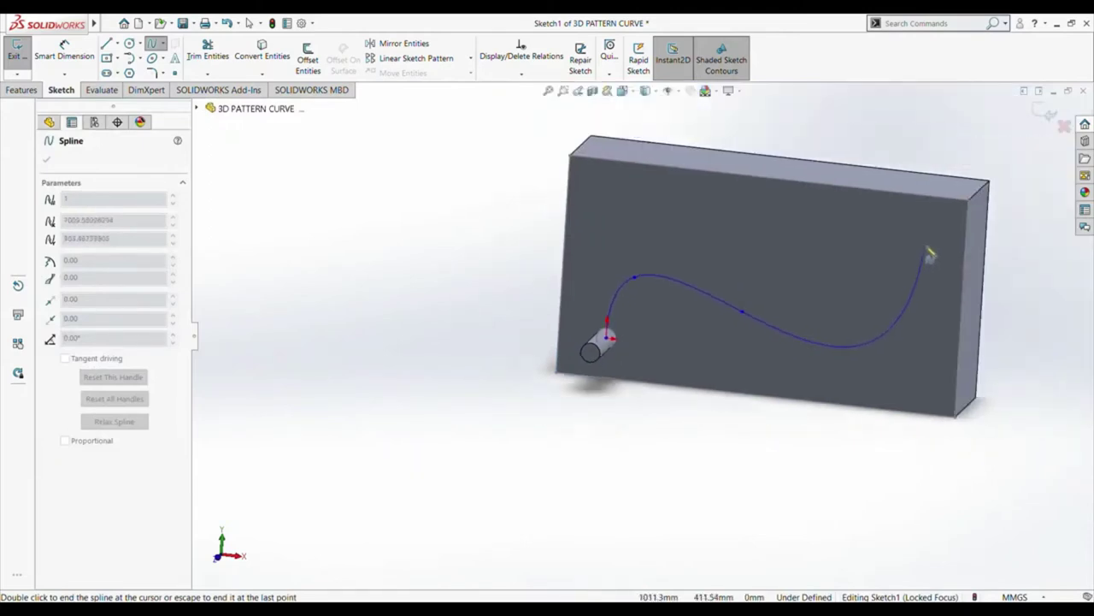
left_click(856, 267)
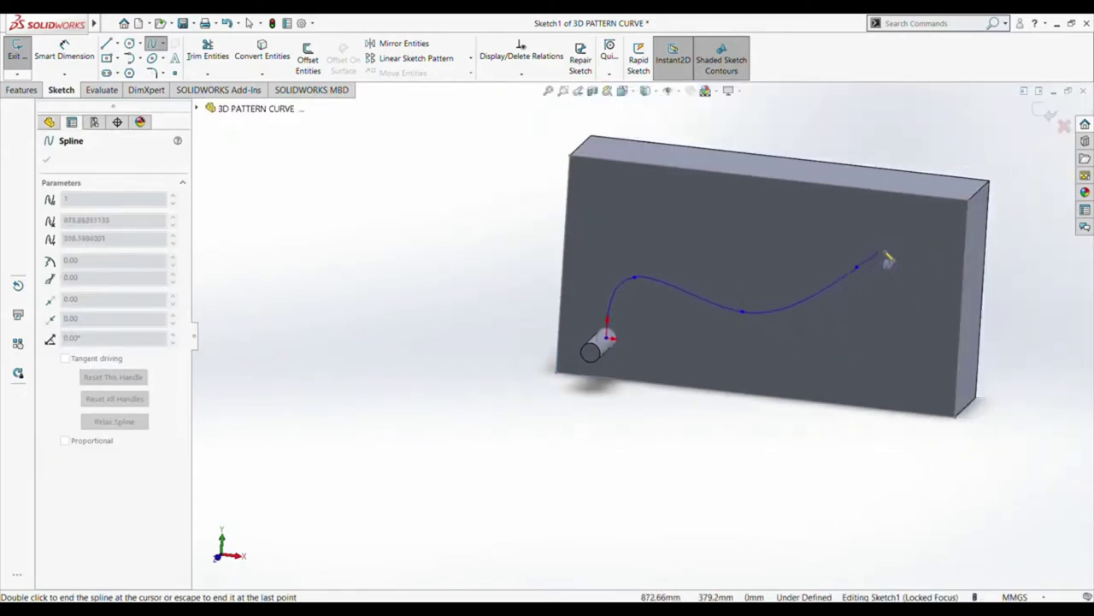
left_click(946, 262)
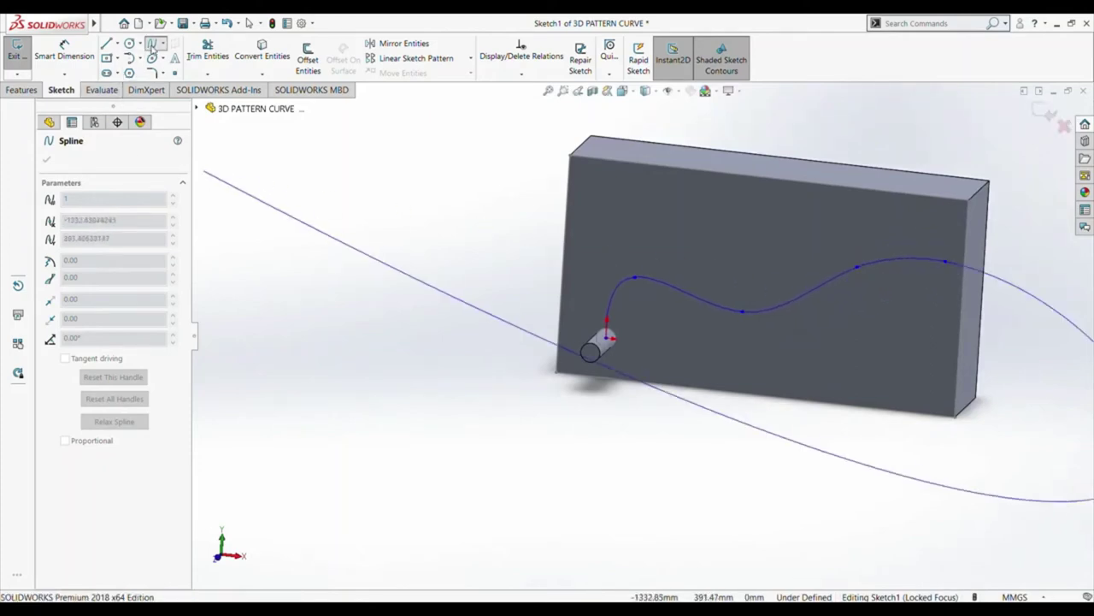
left_click(151, 43)
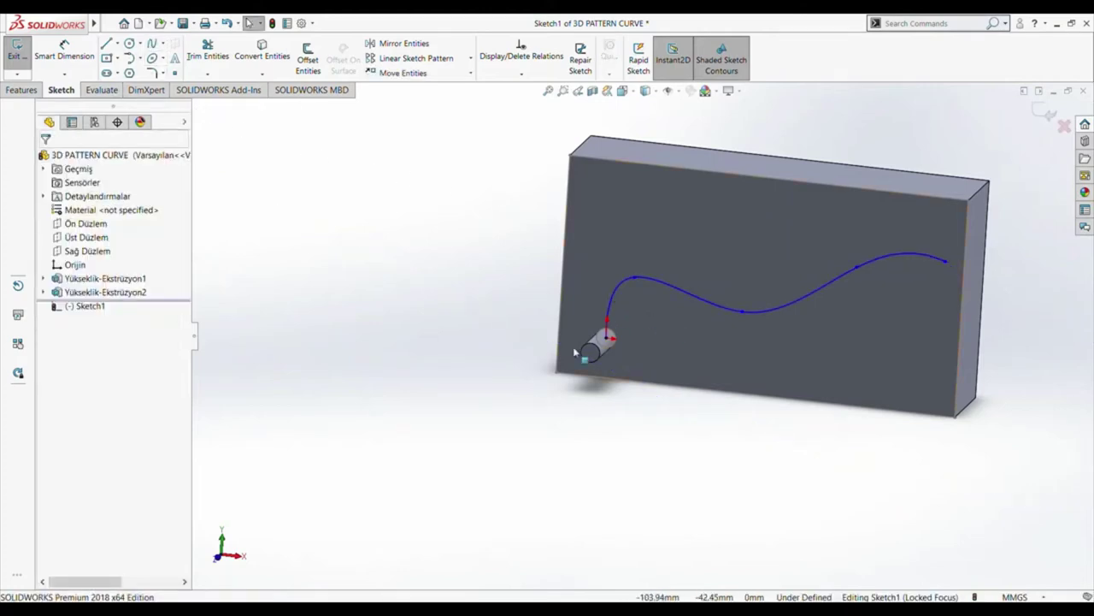
left_click(24, 58)
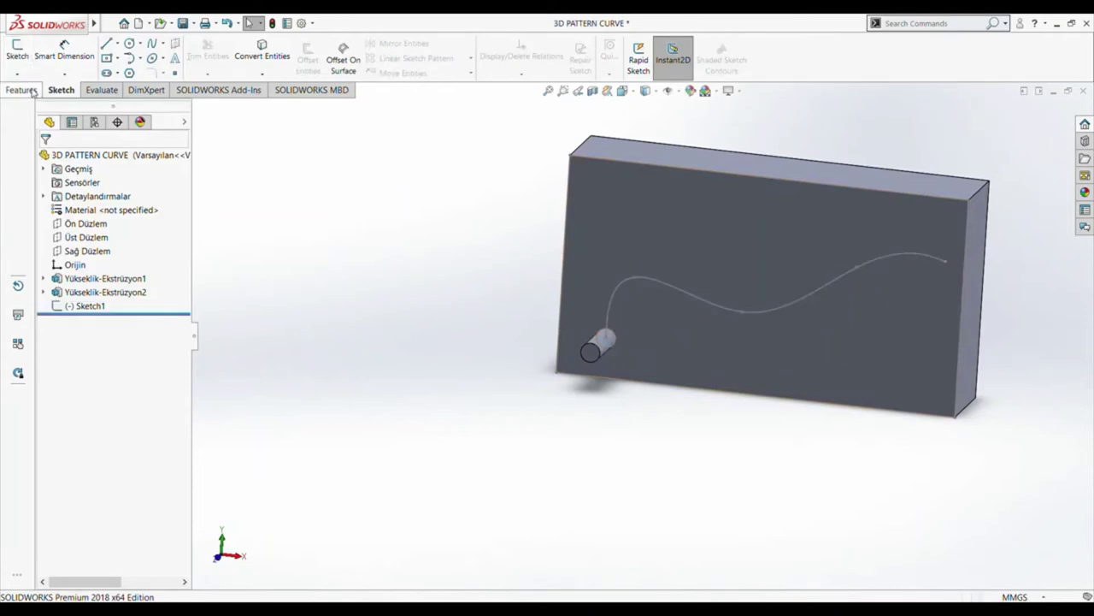
- Set up a curve driven pattern of the rod along the sketched spline with 10 equally spaced instances
left_click(22, 90)
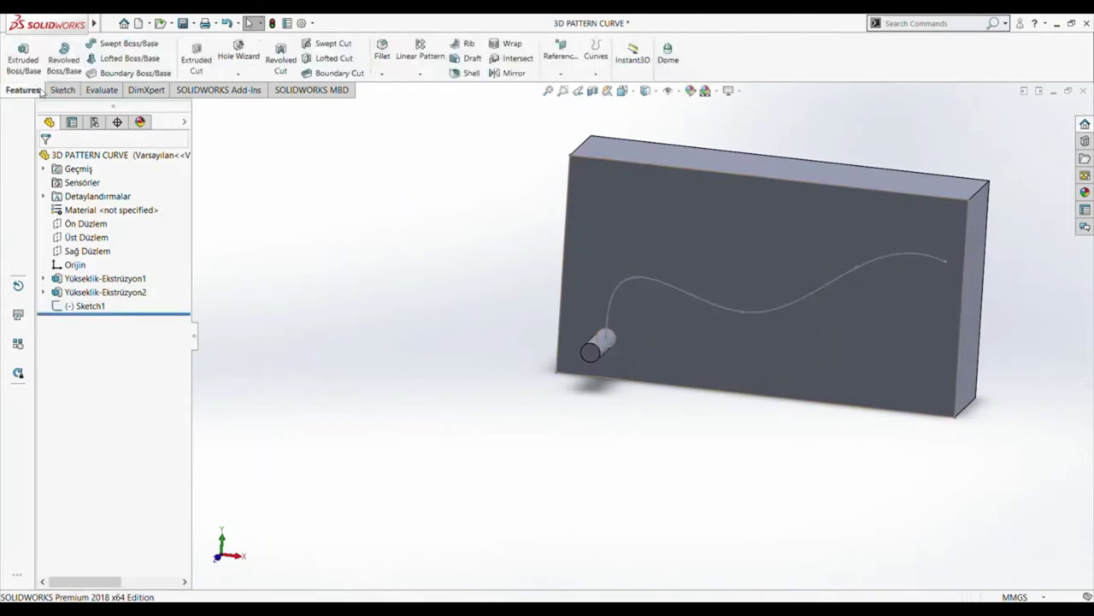
left_click(431, 75)
left_click(447, 134)
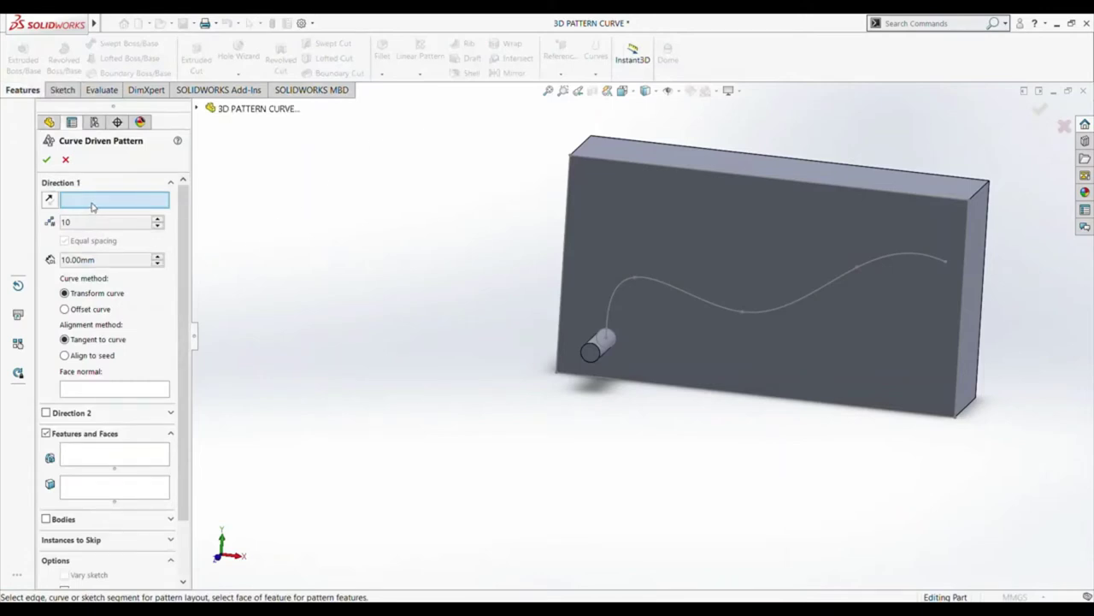
left_click(717, 306)
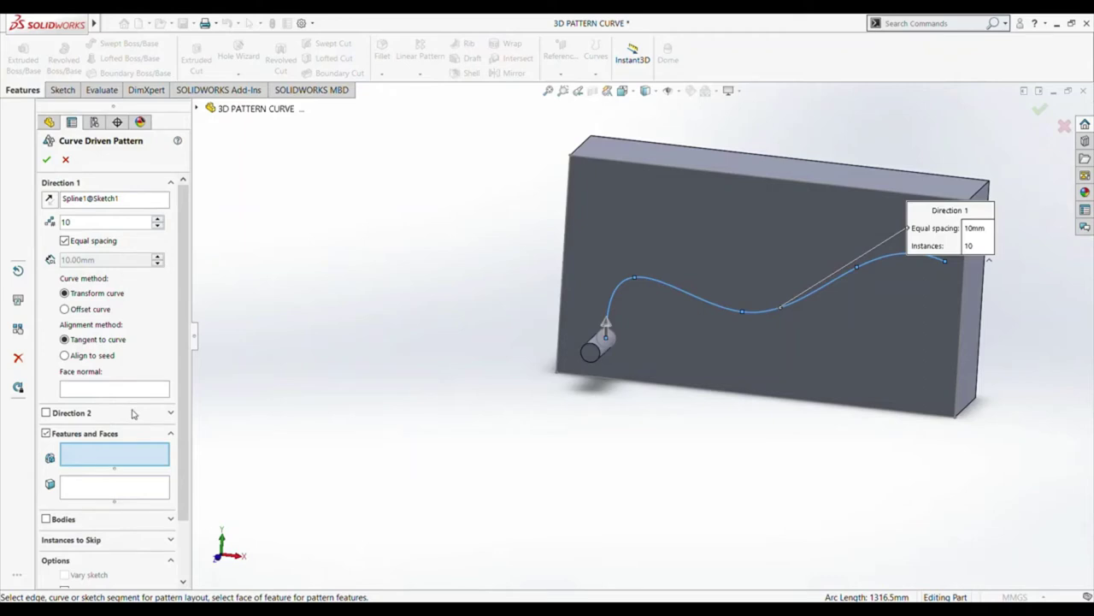
left_click(598, 346)
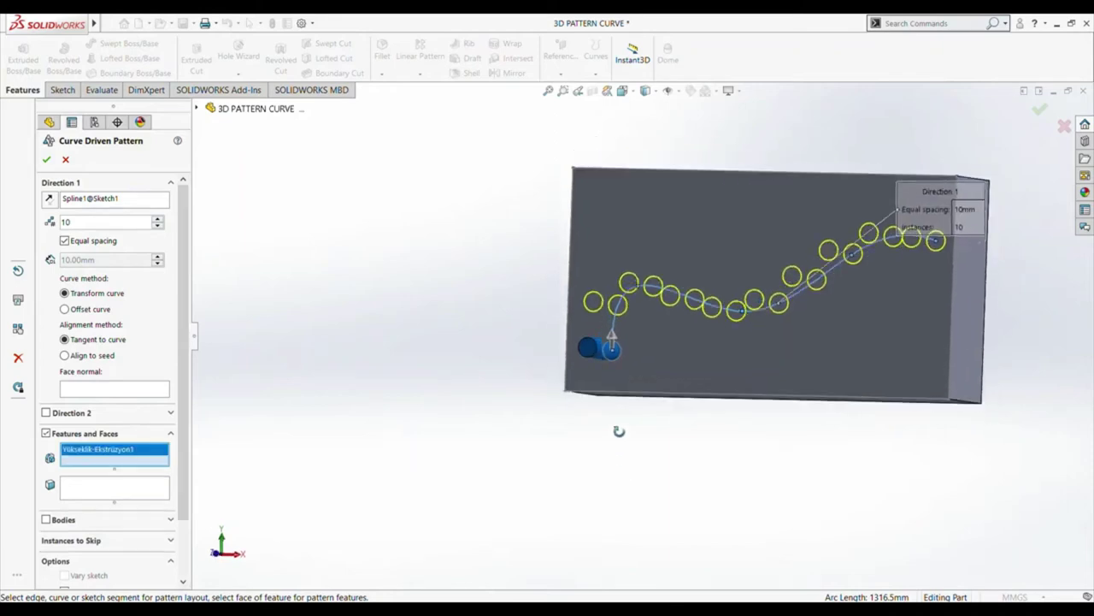
middle_click_drag(618, 430, 605, 359)
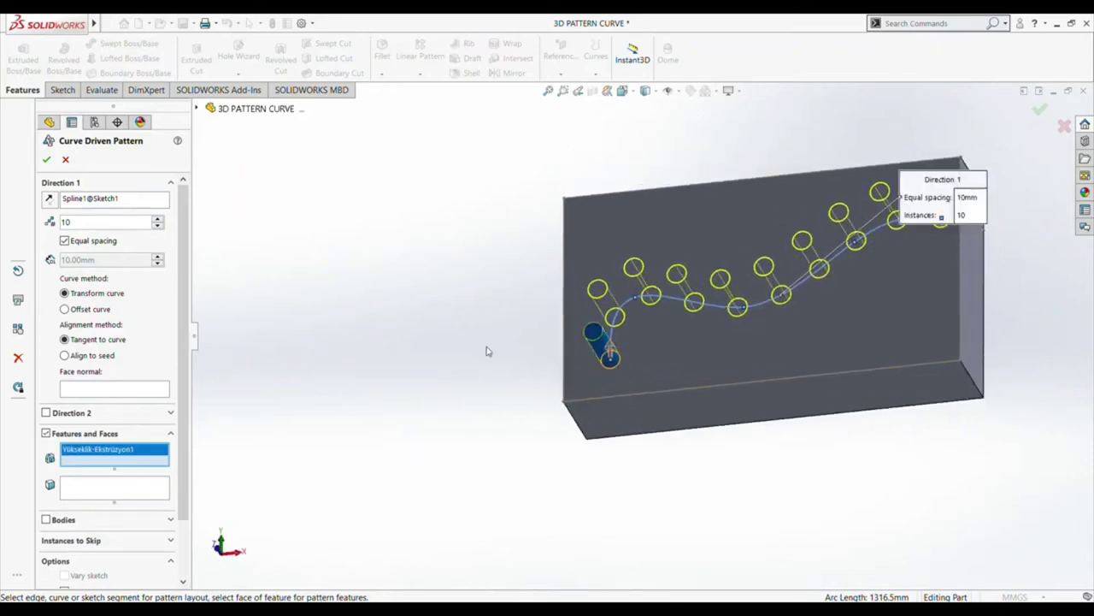
- Accept the curve driven pattern of the rod and inspect the patterned rods on the block from other angles
left_click(47, 160)
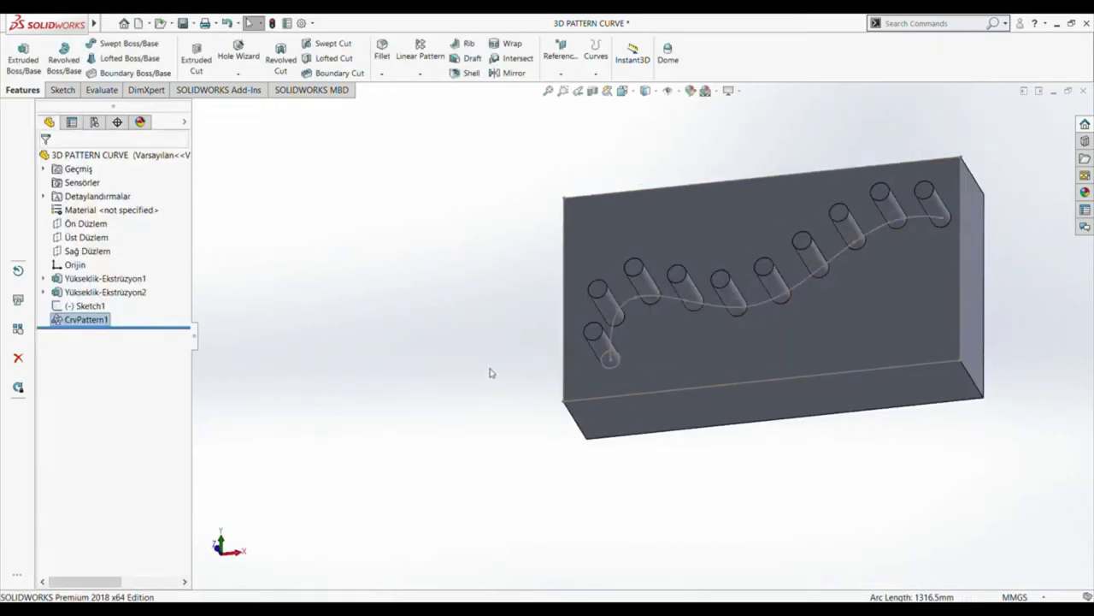
middle_click_drag(497, 377, 499, 361)
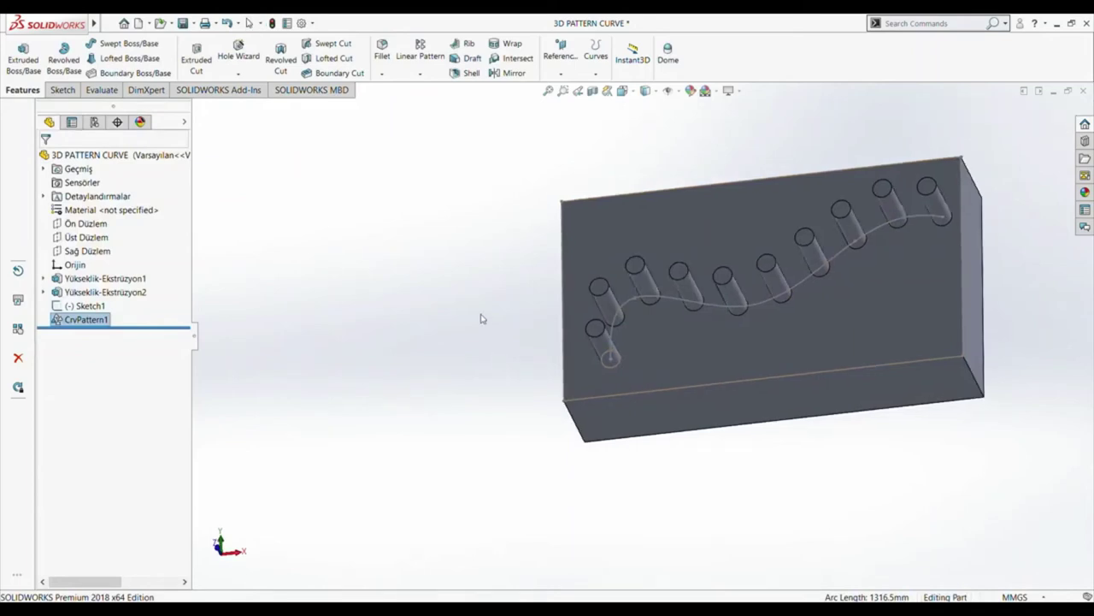
middle_click_drag(508, 210, 547, 296)
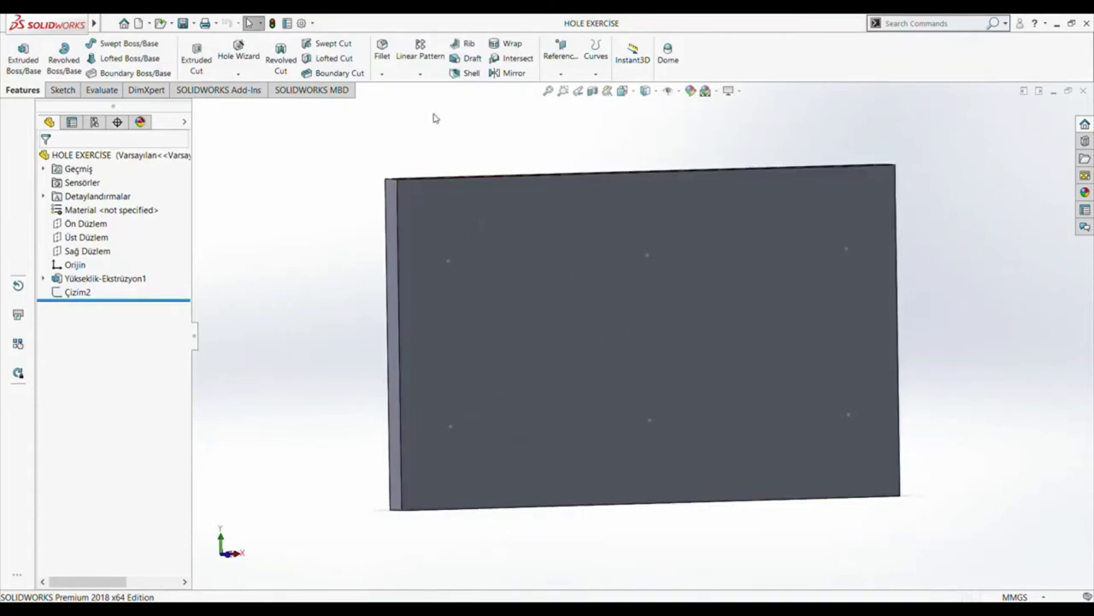
left_click(240, 53)
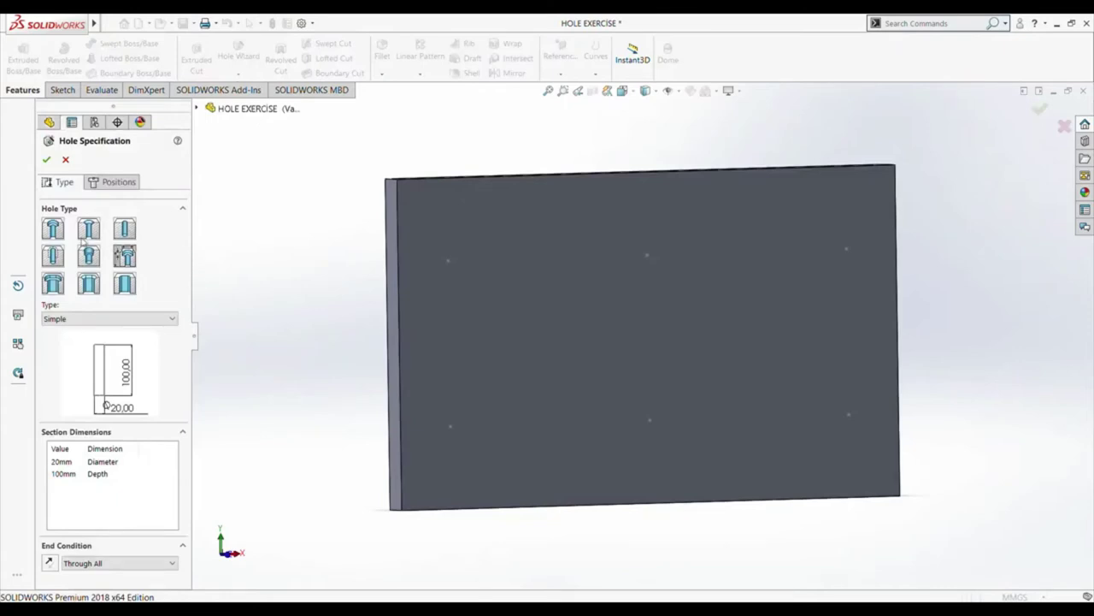
left_click(53, 229)
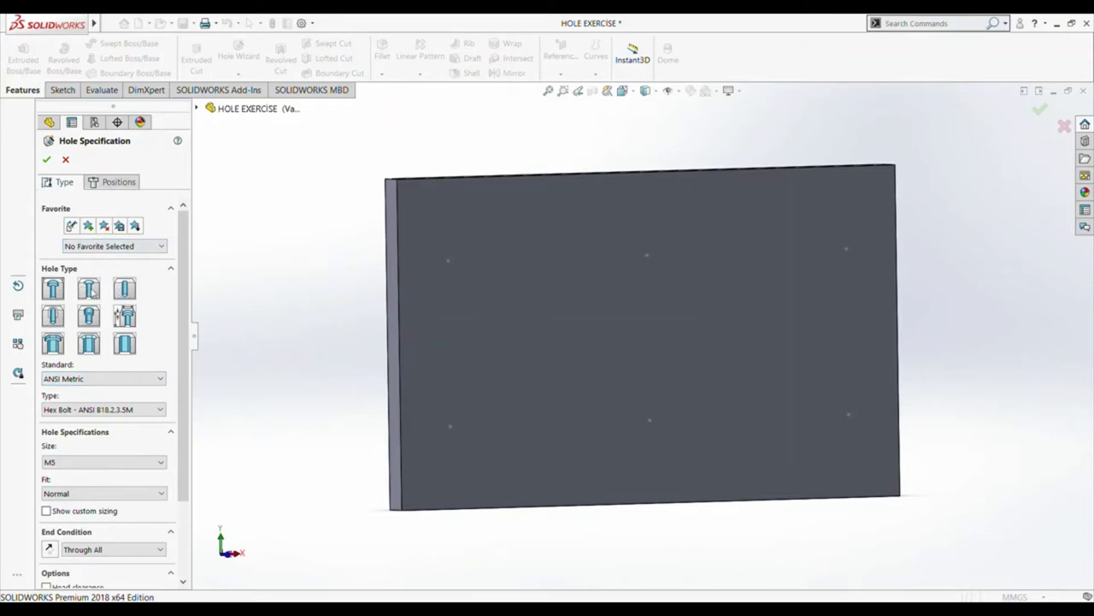
scroll(115, 410, "down", 1)
left_click(120, 185)
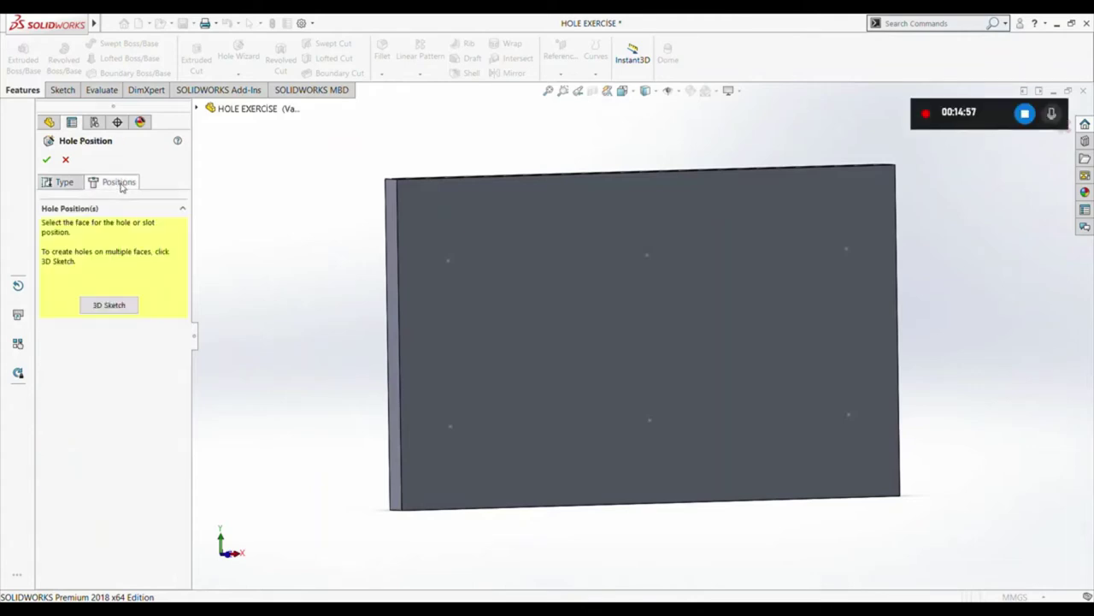
left_click(118, 307)
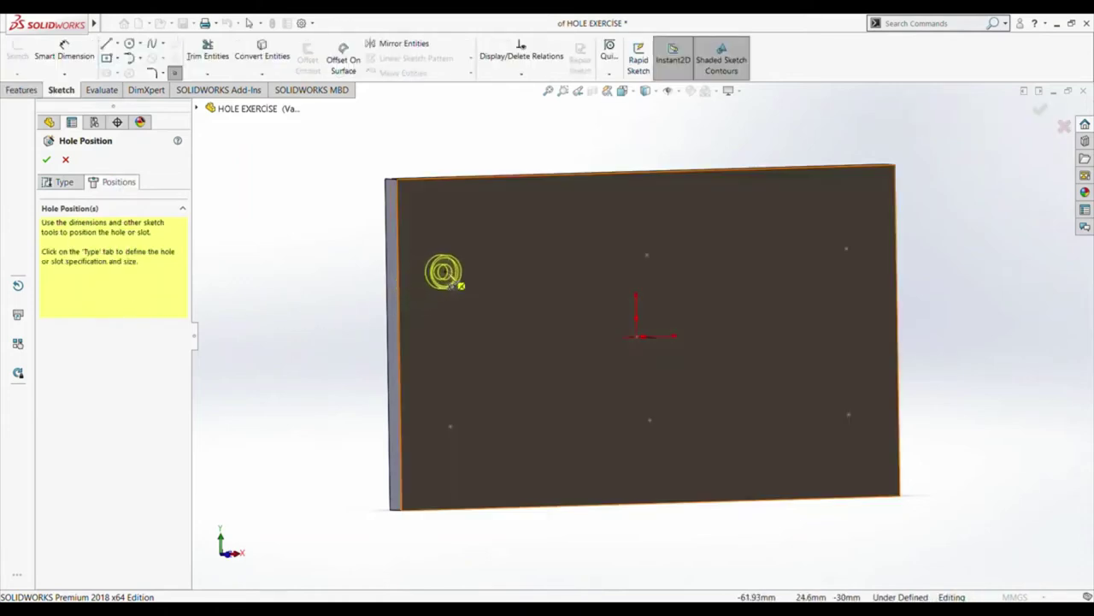
left_click(445, 260)
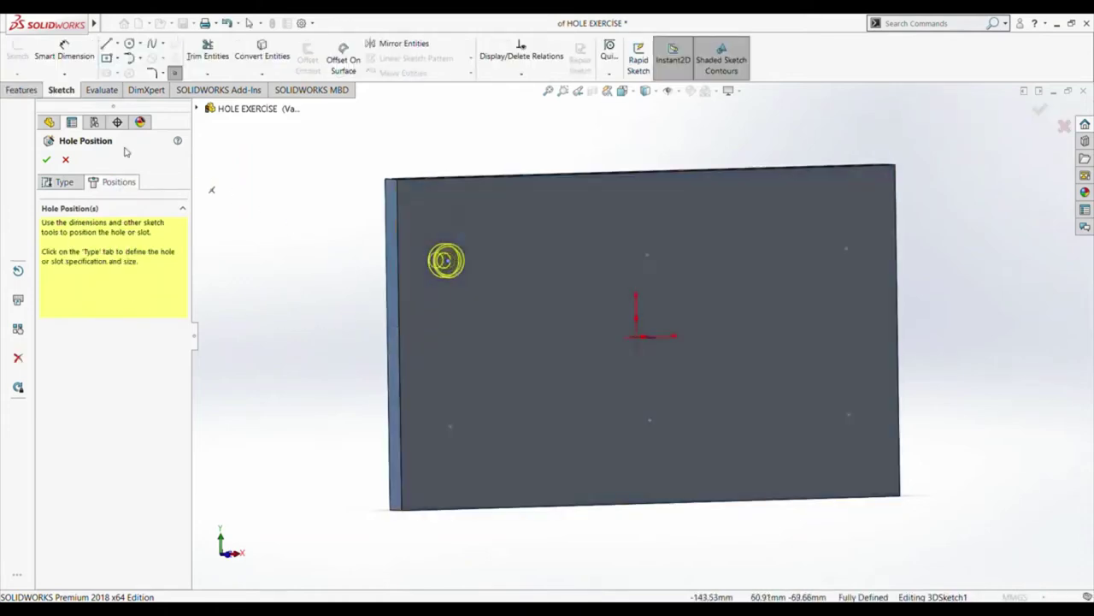
left_click(65, 159)
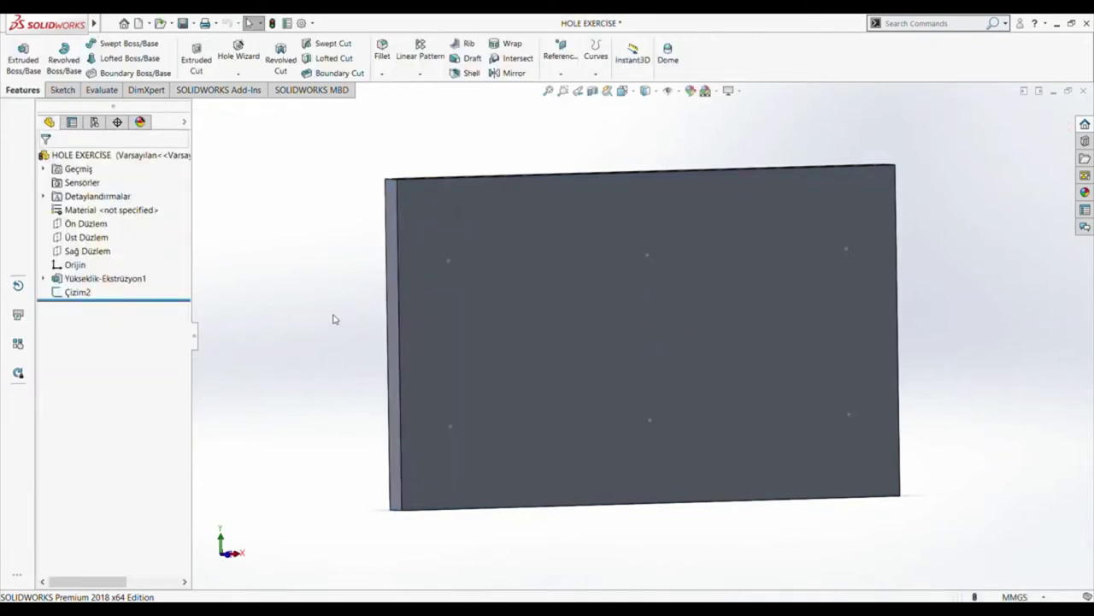
- In the HOLE EXERCISE part, start a Hole Wizard hole and place it through a 3D sketch on the plate's upper-left sketch point
left_click(257, 71)
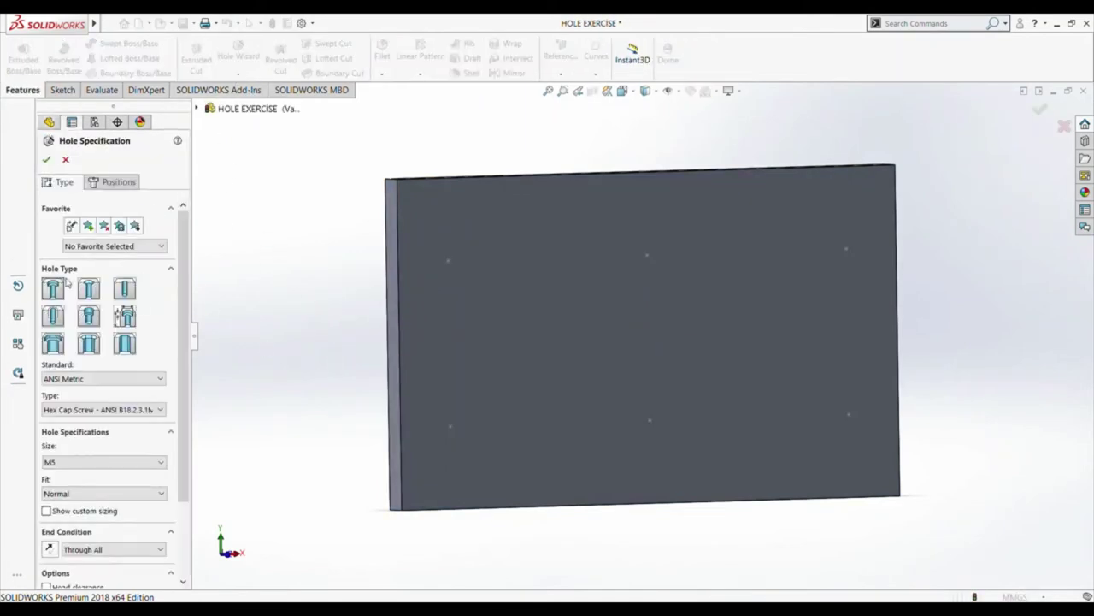
left_click(111, 182)
left_click(116, 304)
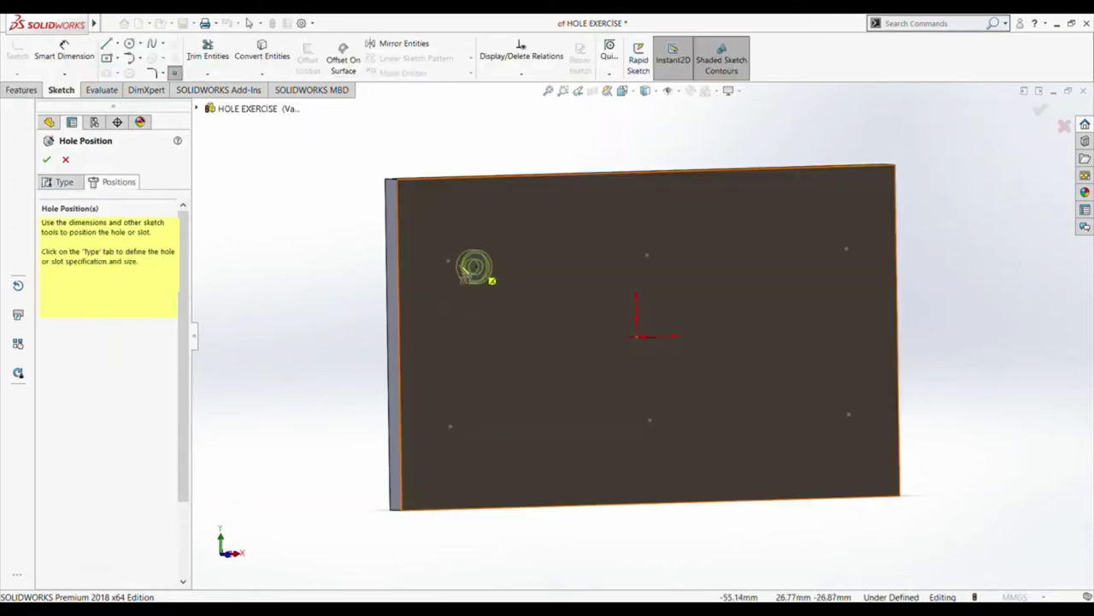
left_click(447, 261)
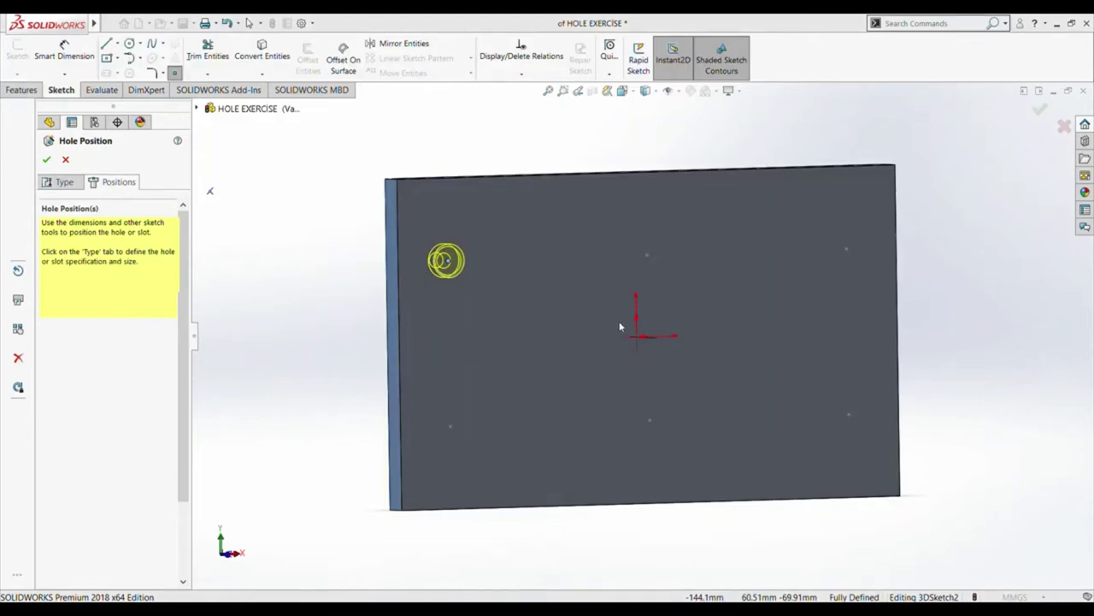
- Change the hole to an ANSI Metric M5 flat head screw countersink, accept it and inspect the plate from an angle
left_click(58, 181)
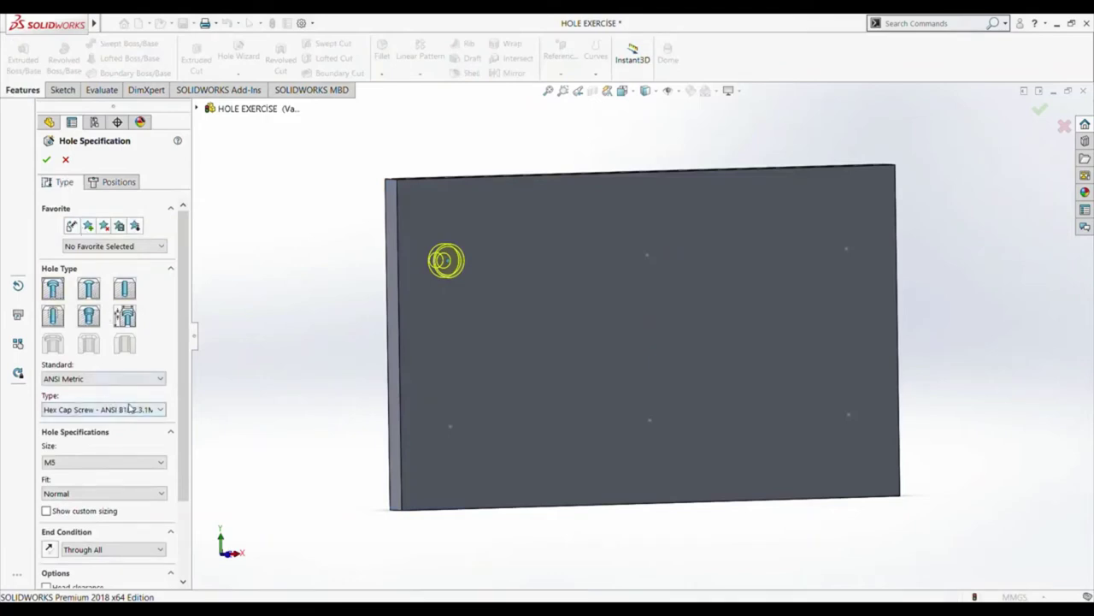
left_click(114, 182)
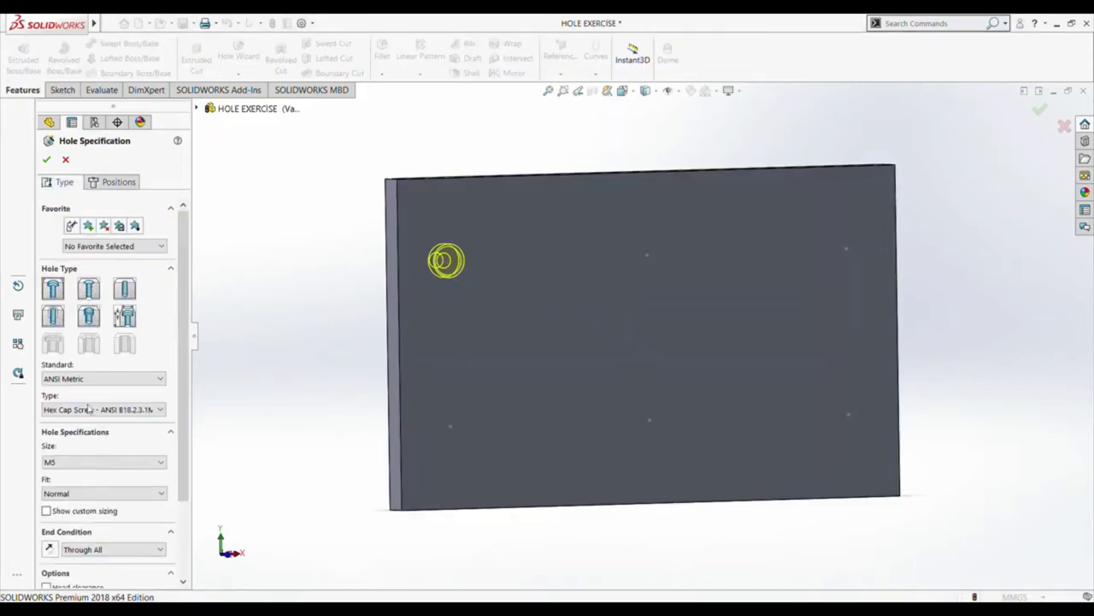
scroll(88, 409, "up", 2)
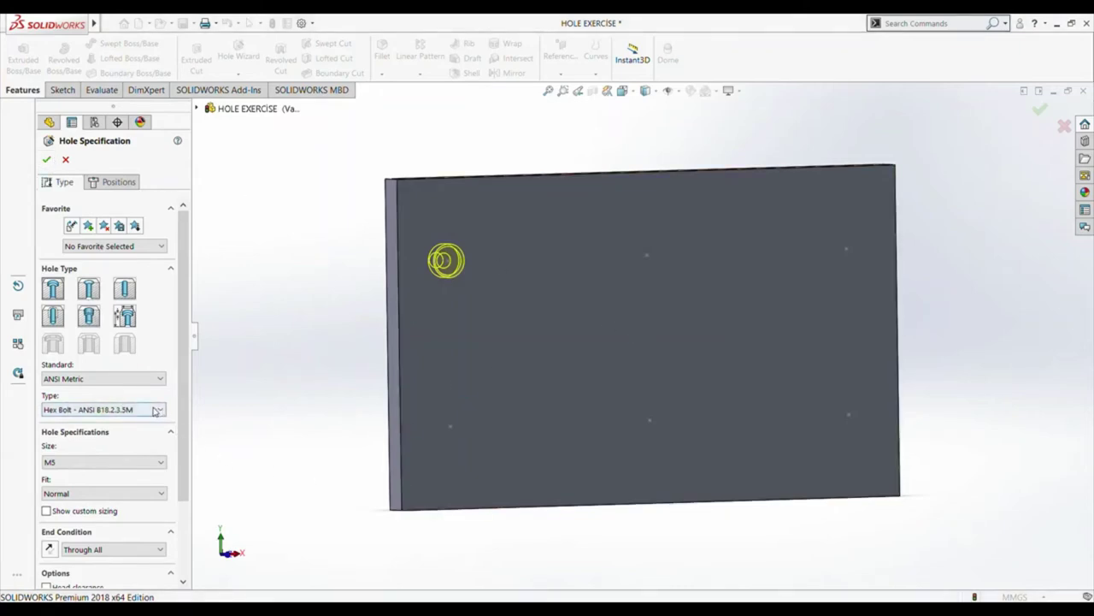
left_click(88, 289)
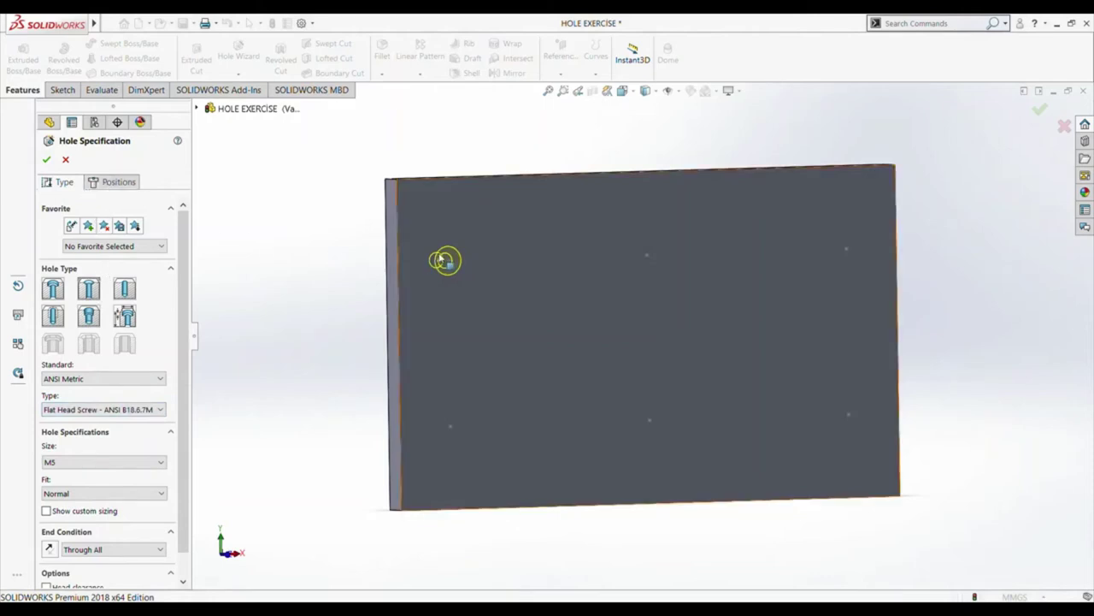
left_click(133, 185)
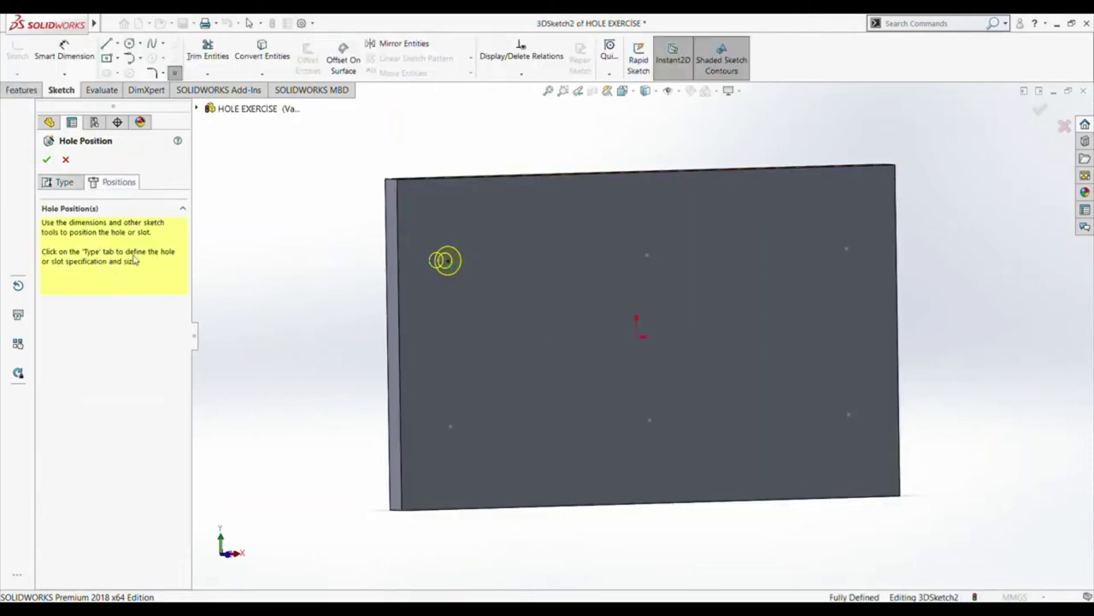
left_click(466, 276)
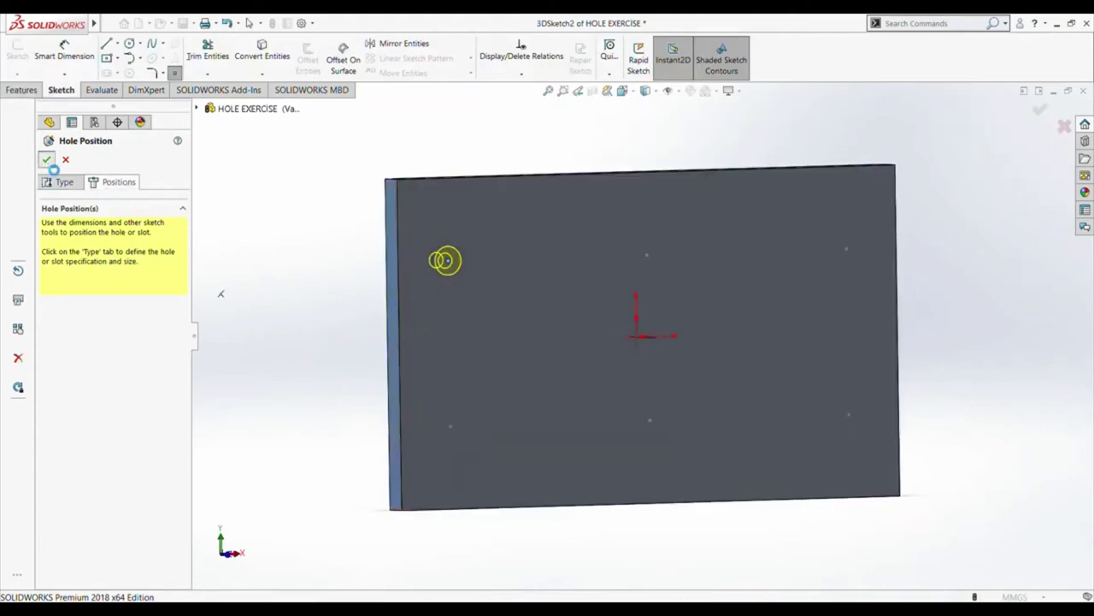
left_click(46, 159)
middle_click_drag(293, 286, 322, 224)
middle_click_drag(283, 266, 310, 286)
- Start an ANSI Metric hex bolt counterbore hole and place it through a 3D sketch on the plate's upper-middle sketch point
left_click(239, 50)
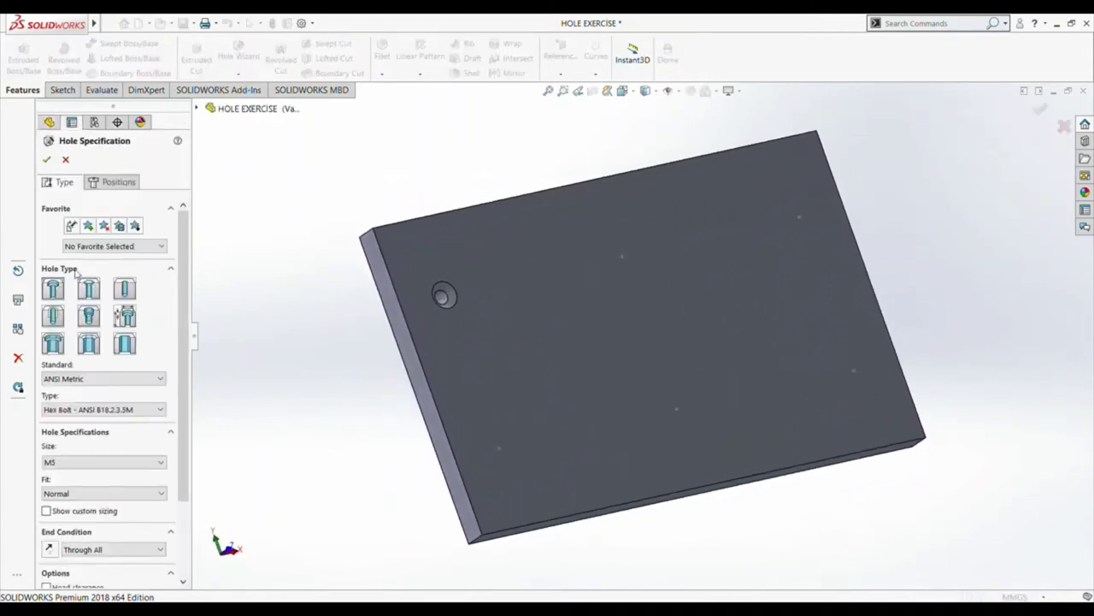
left_click(119, 182)
left_click(109, 304)
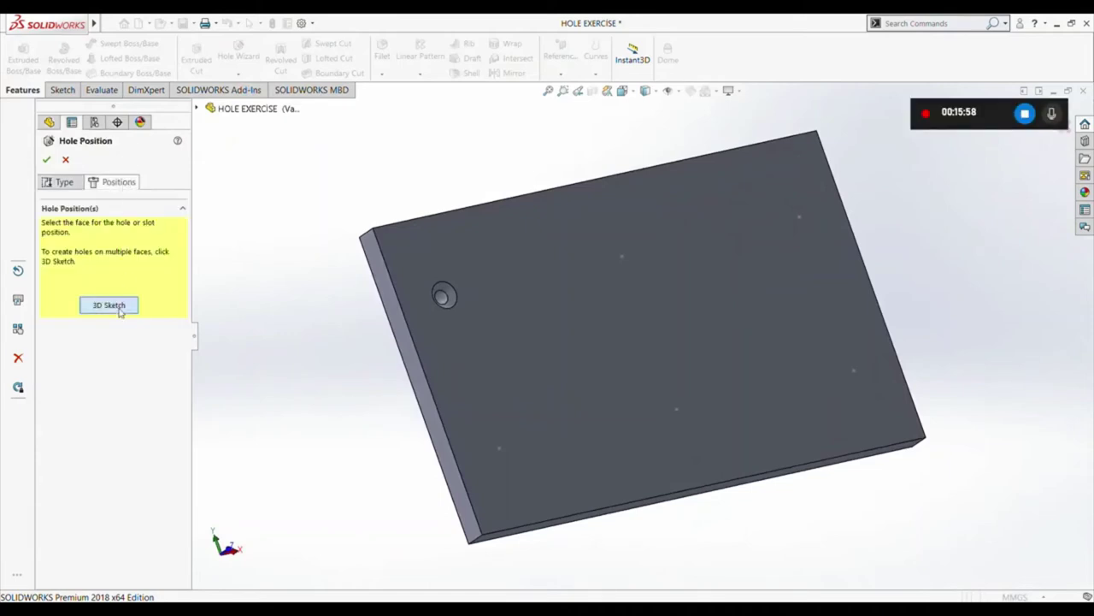
left_click(625, 259)
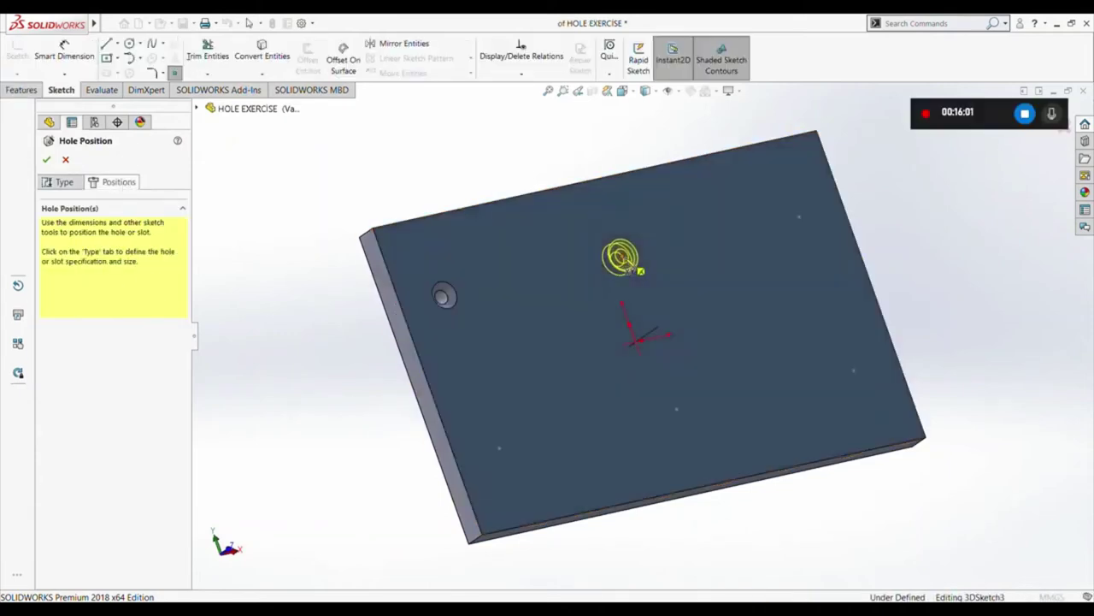
- Set the counterbore hole's fit to Loose and try size M8 before returning the size to M5
left_click(47, 160)
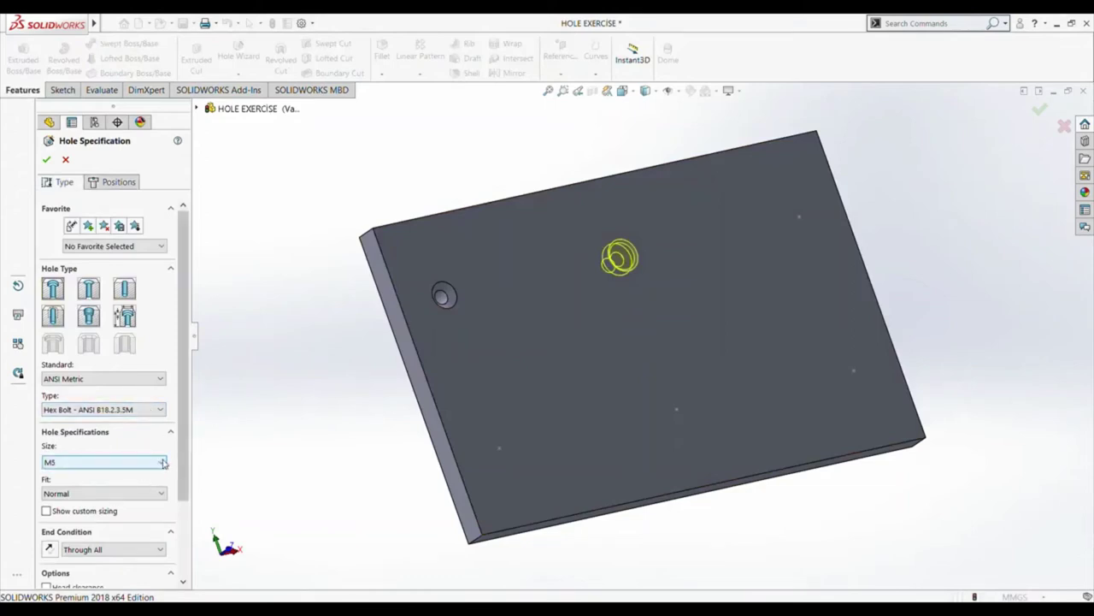
scroll(154, 460, "down", 2)
scroll(129, 497, "down", 1)
scroll(135, 484, "down", 3)
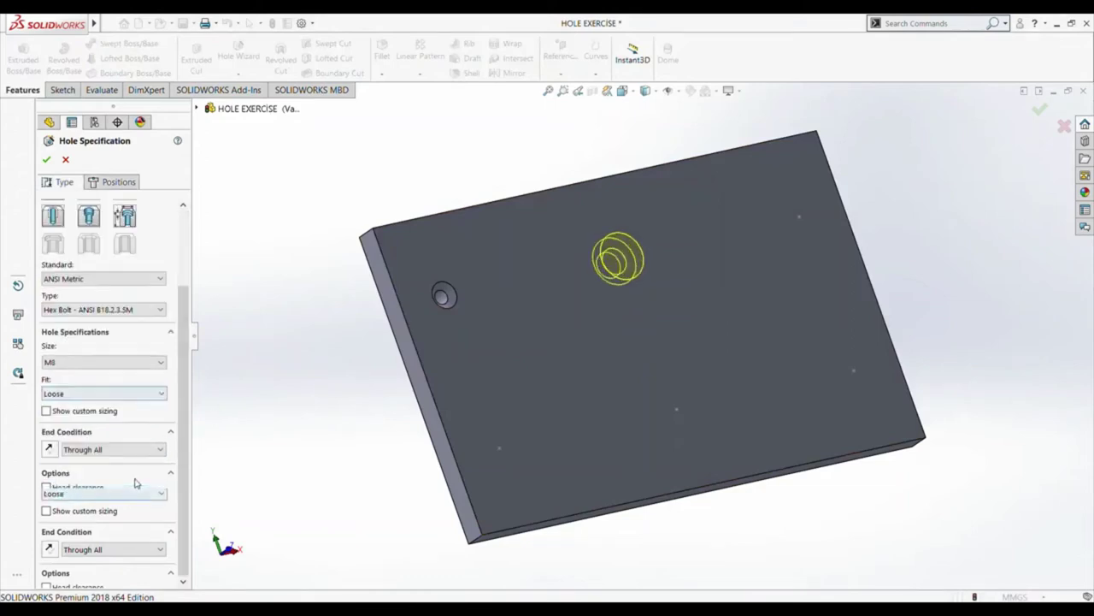
scroll(132, 473, "up", 3)
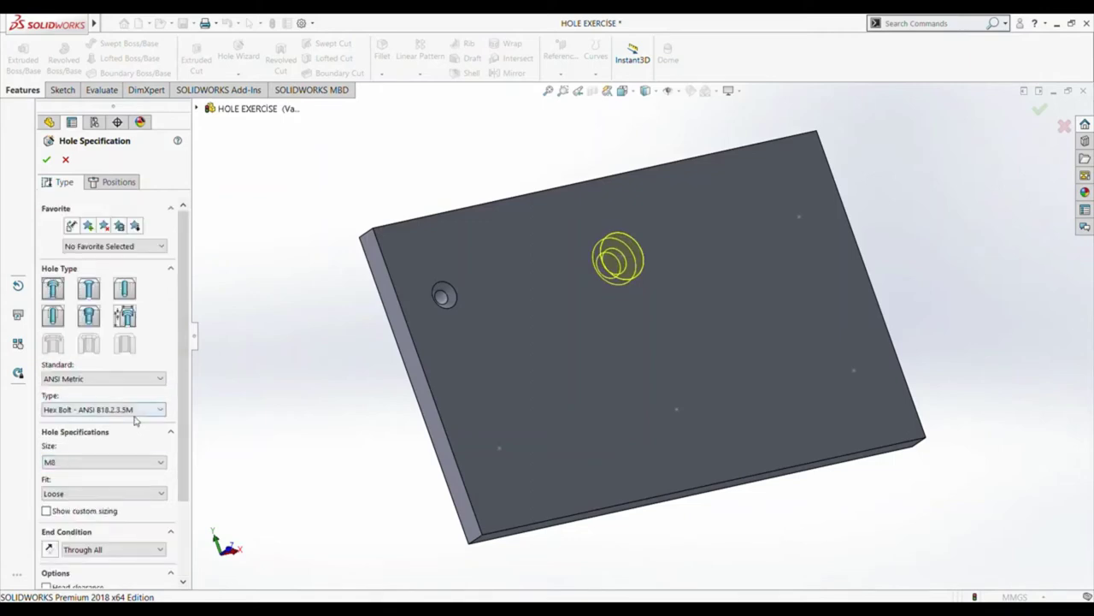
scroll(138, 463, "up", 2)
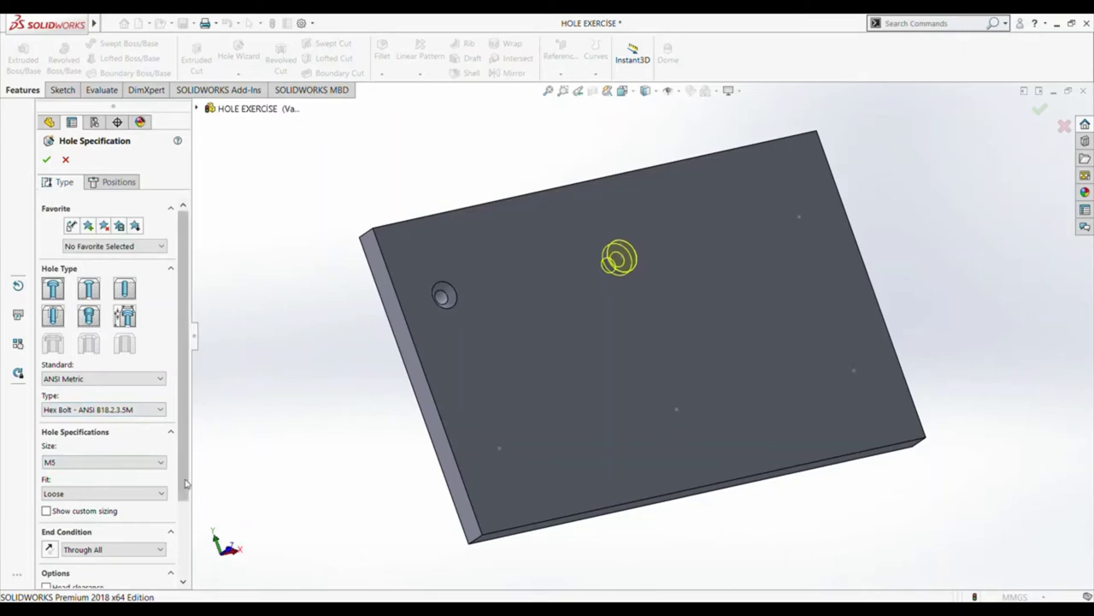
- Turn off the near side countersink for the counterbore hole, accept the hole and inspect both holes in the plate
left_click_drag(184, 478, 184, 571)
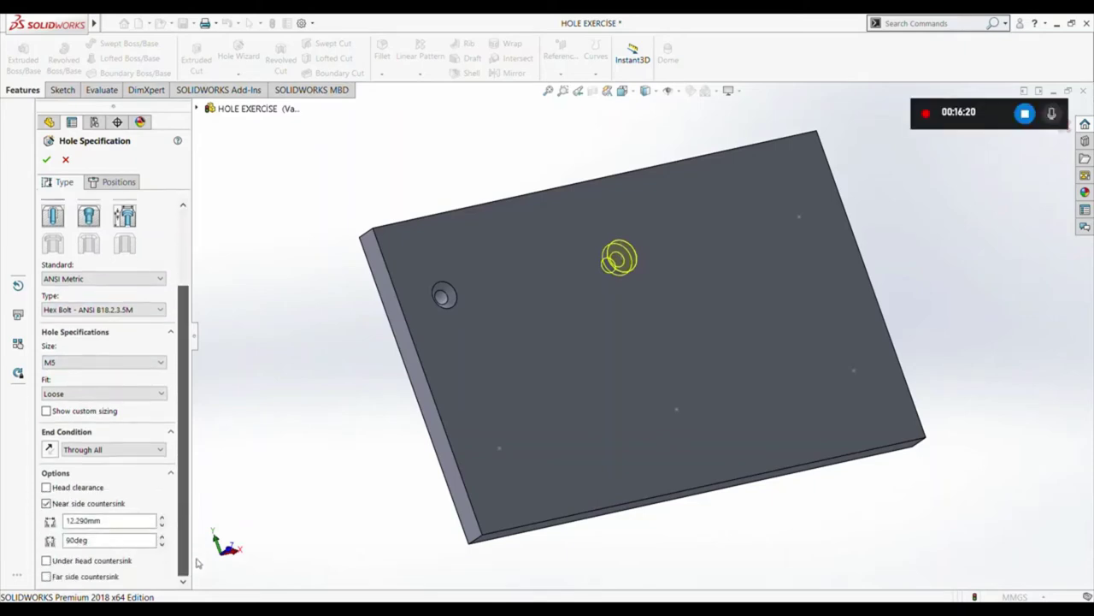
left_click(46, 504)
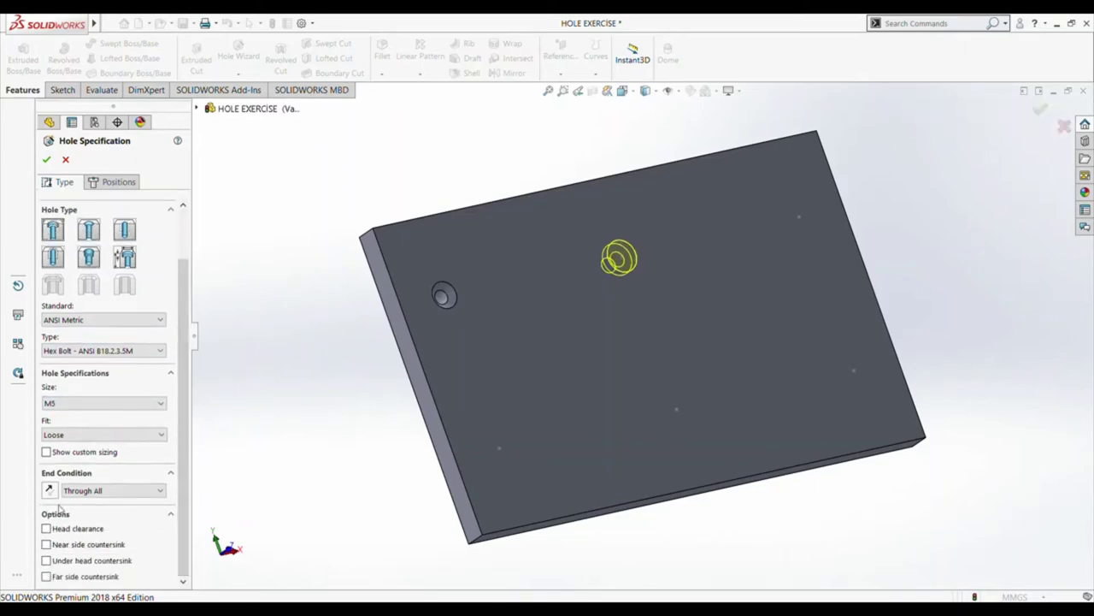
left_click_drag(182, 420, 198, 320)
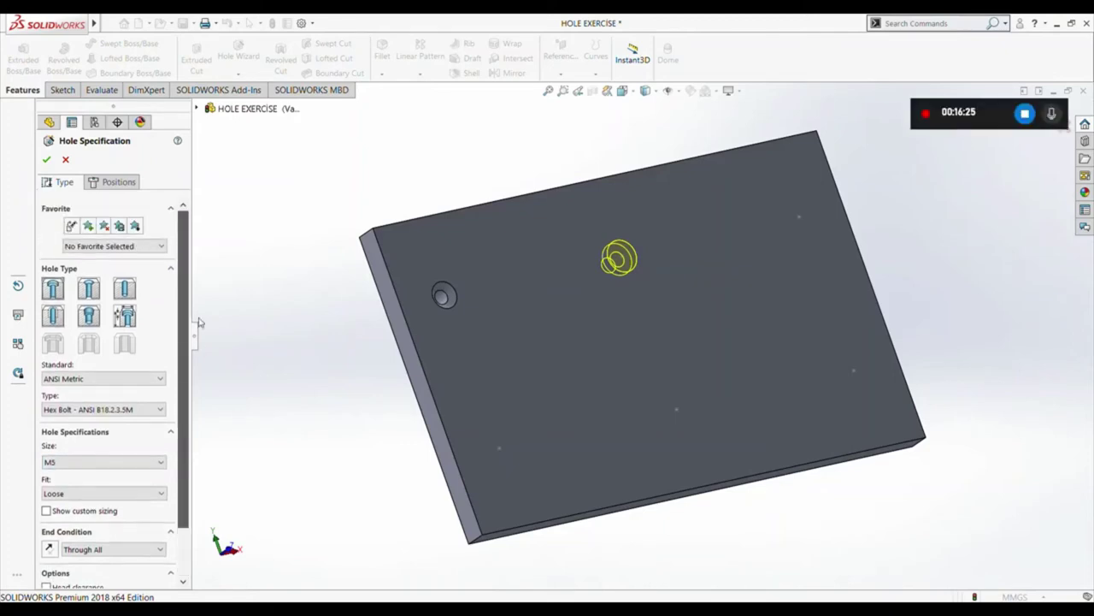
left_click(47, 160)
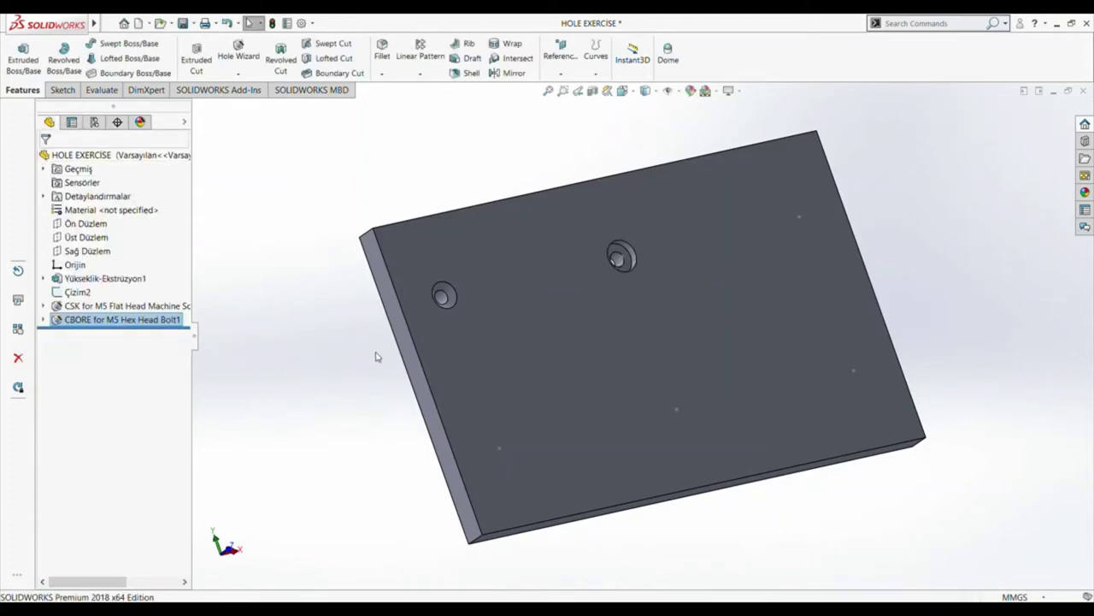
middle_click_drag(330, 370, 296, 379)
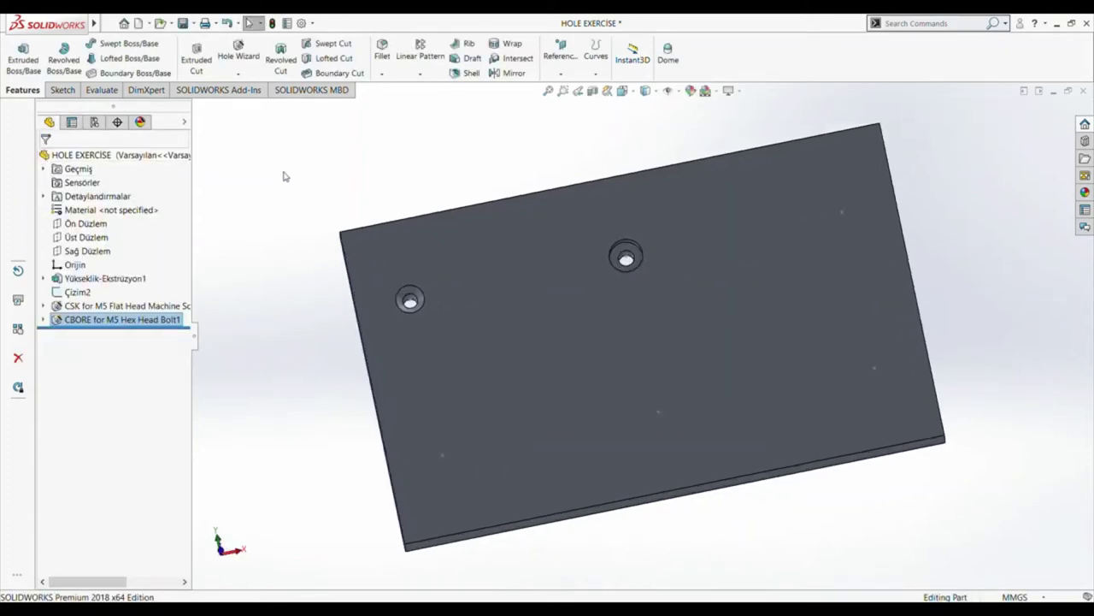
left_click(249, 59)
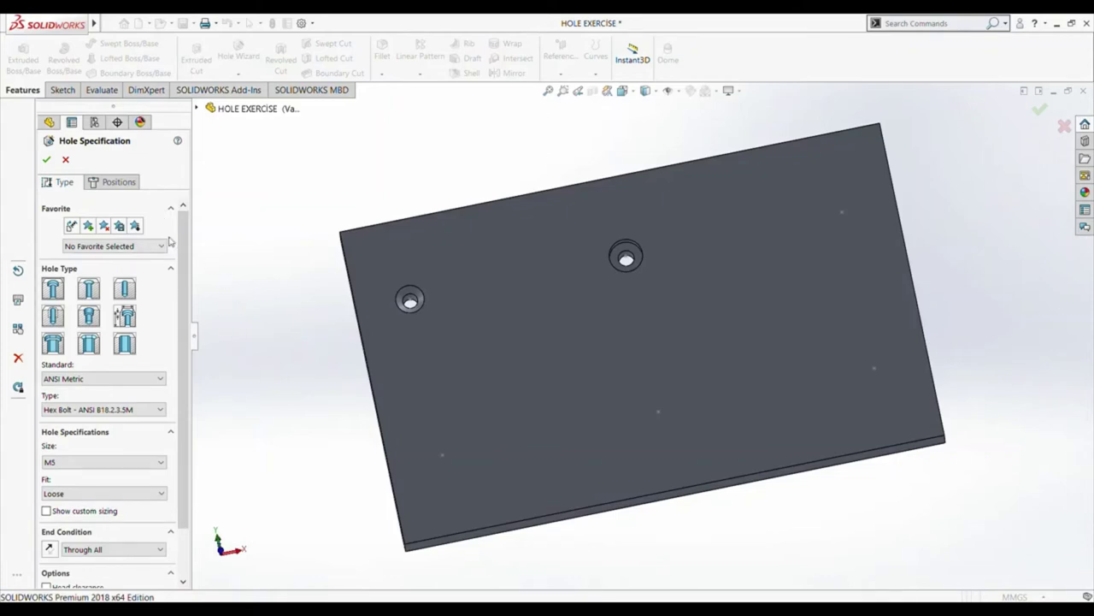
left_click(65, 159)
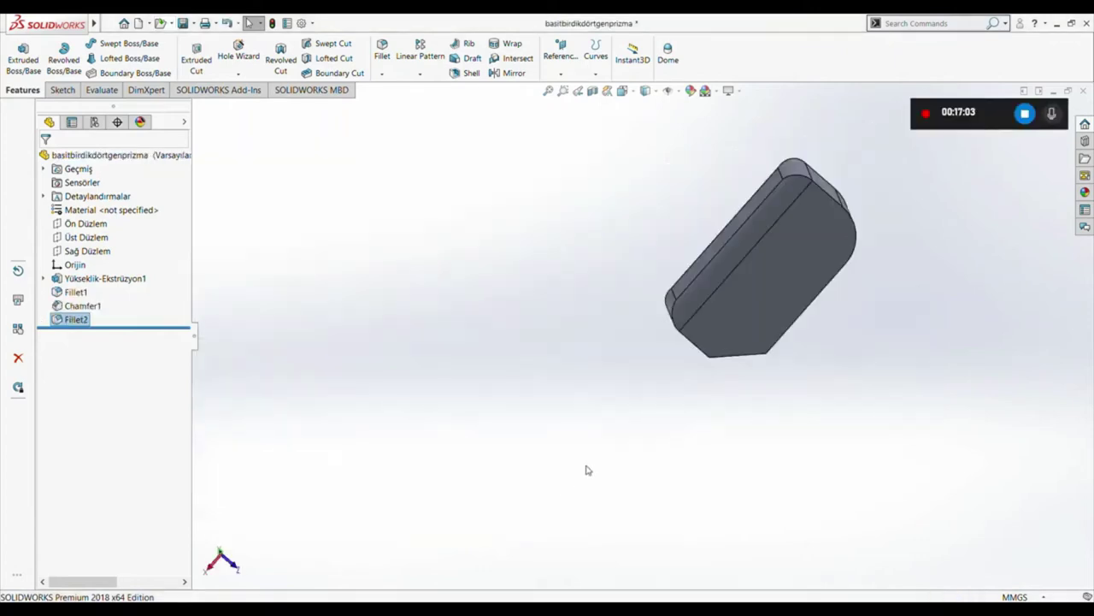
- Delete the second fillet, the first fillet and the chamfer from the prism, leaving only the base extrusion
left_click(72, 322)
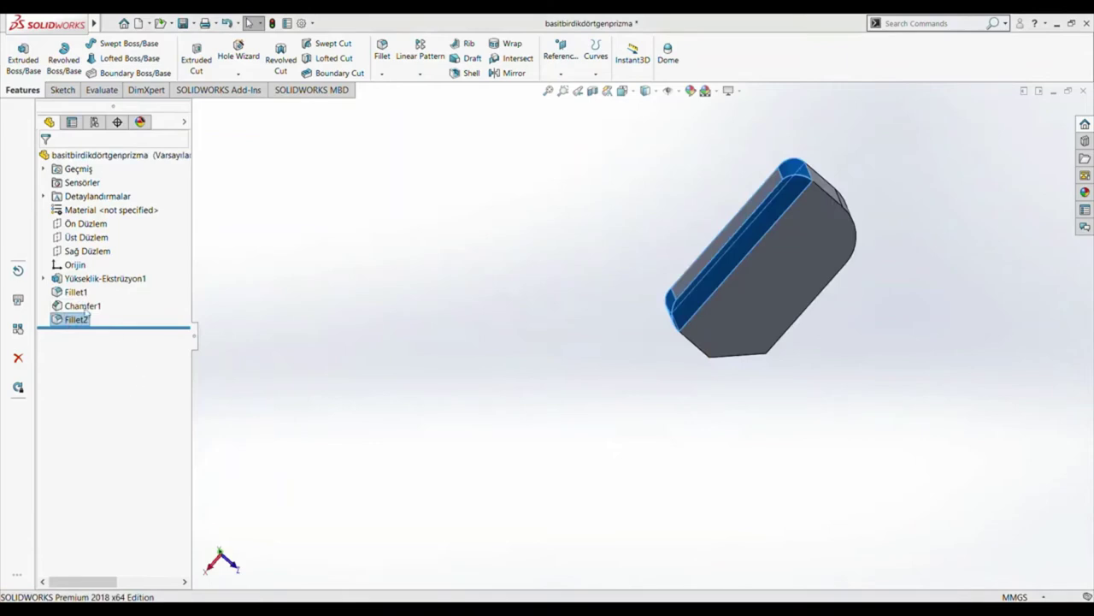
key("Delete")
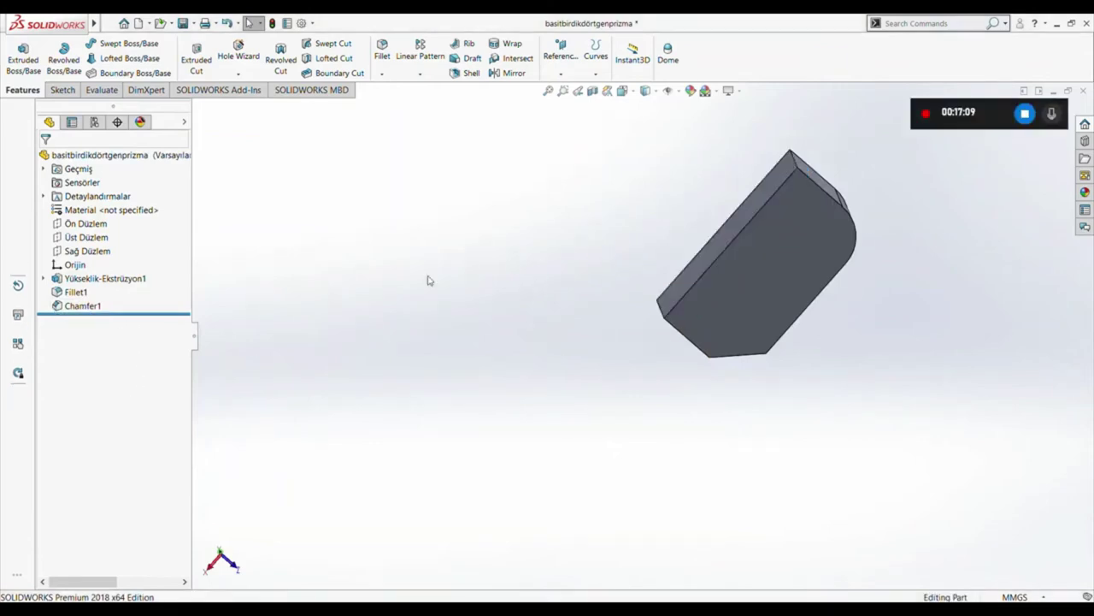
left_click(77, 292)
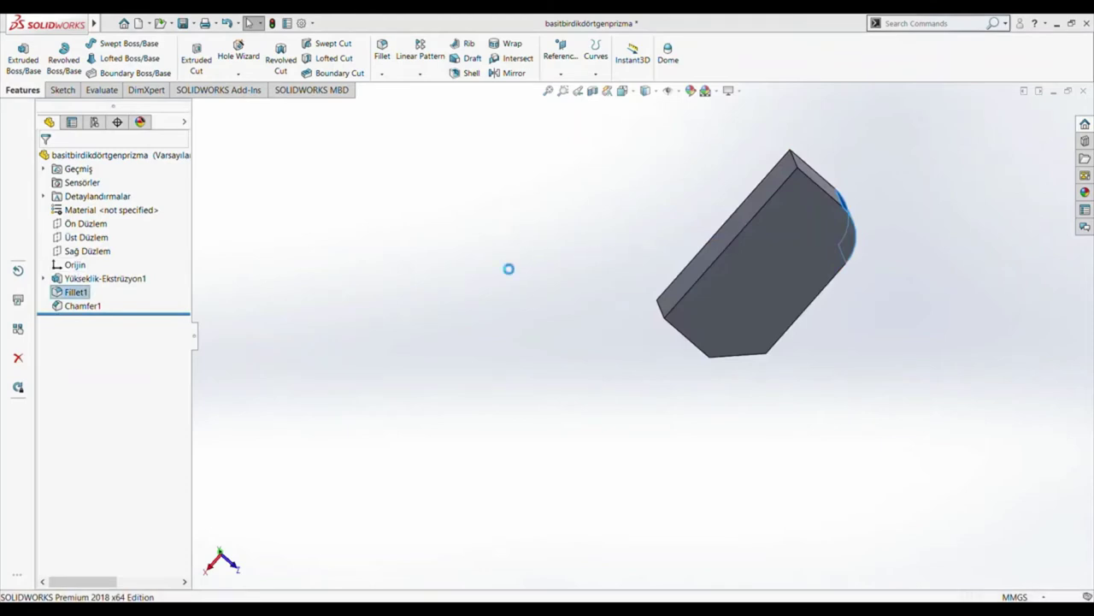
key("Delete")
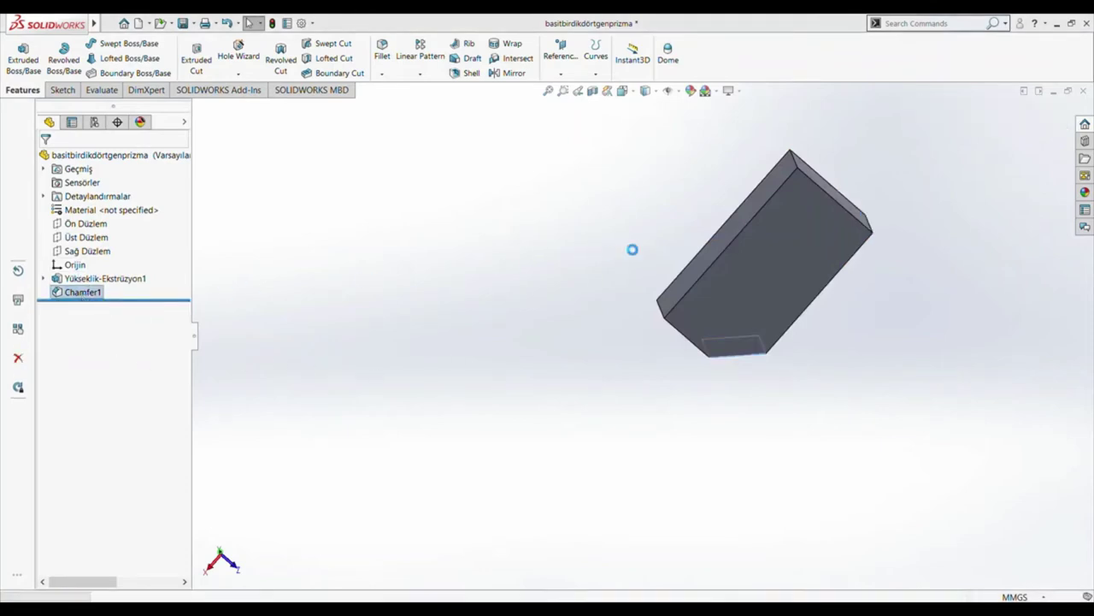
key("Delete")
middle_click_drag(706, 420, 481, 536)
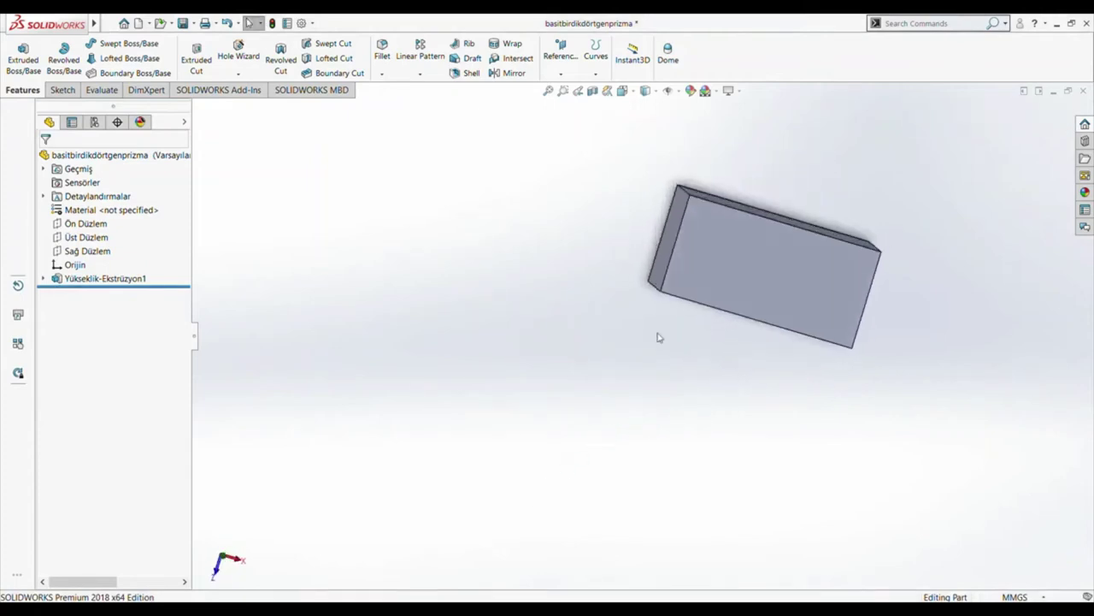
middle_click_drag(659, 349, 610, 486)
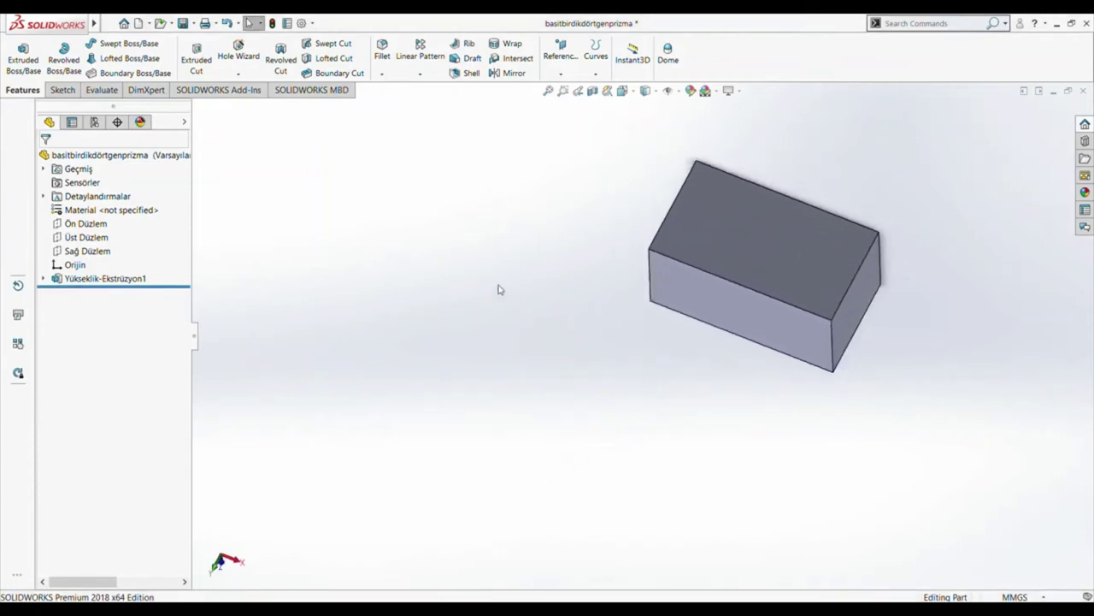
- Start a sketch on the block's large face and draw a circle about 8 mm in diameter near one corner
left_click(62, 90)
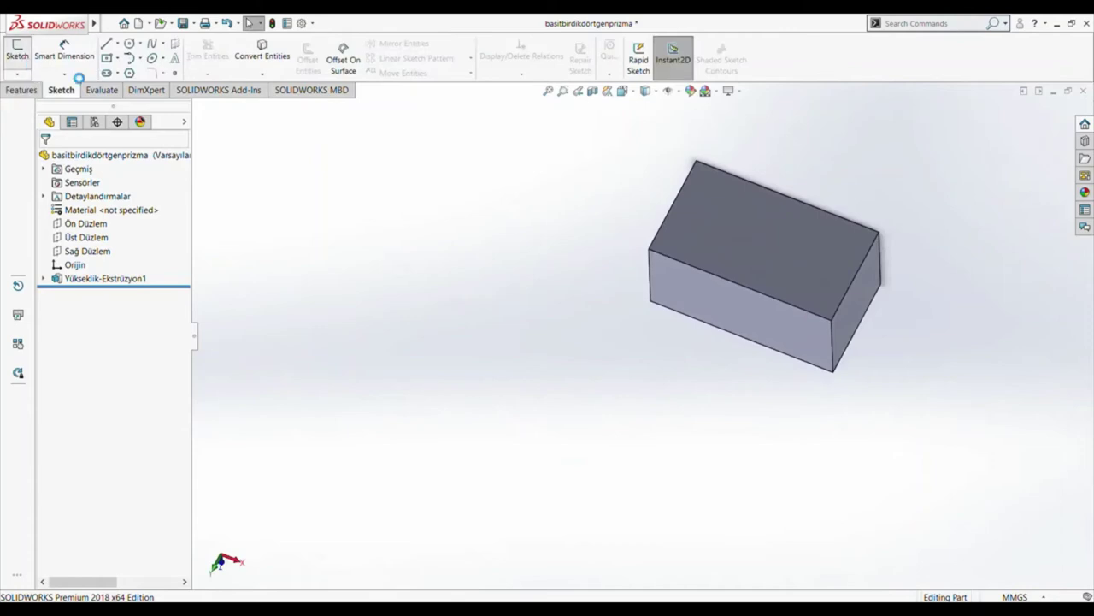
left_click(757, 214)
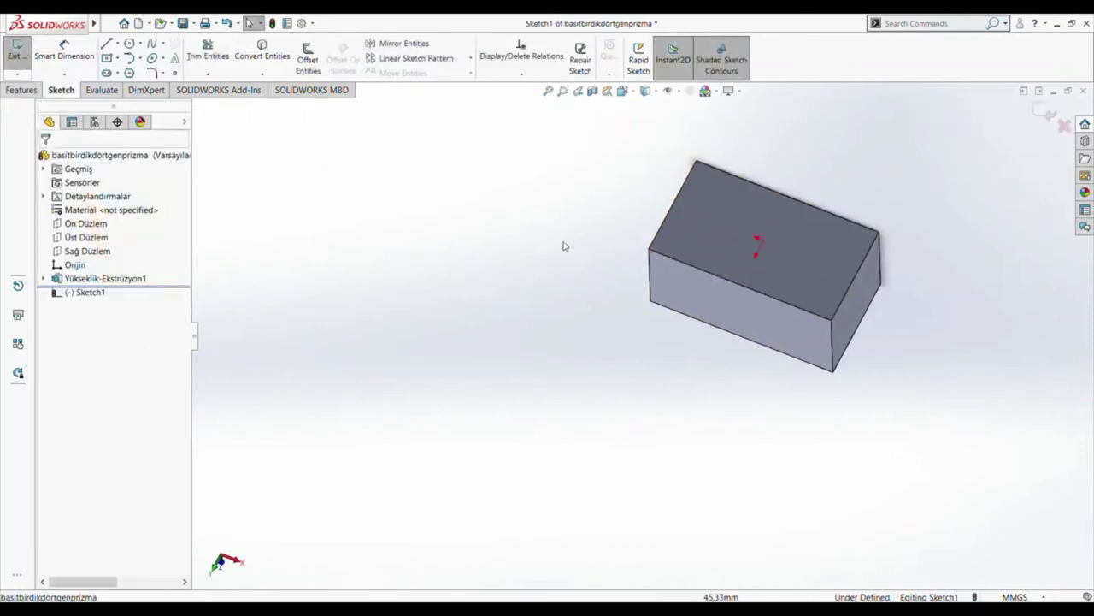
middle_click_drag(987, 262, 972, 354)
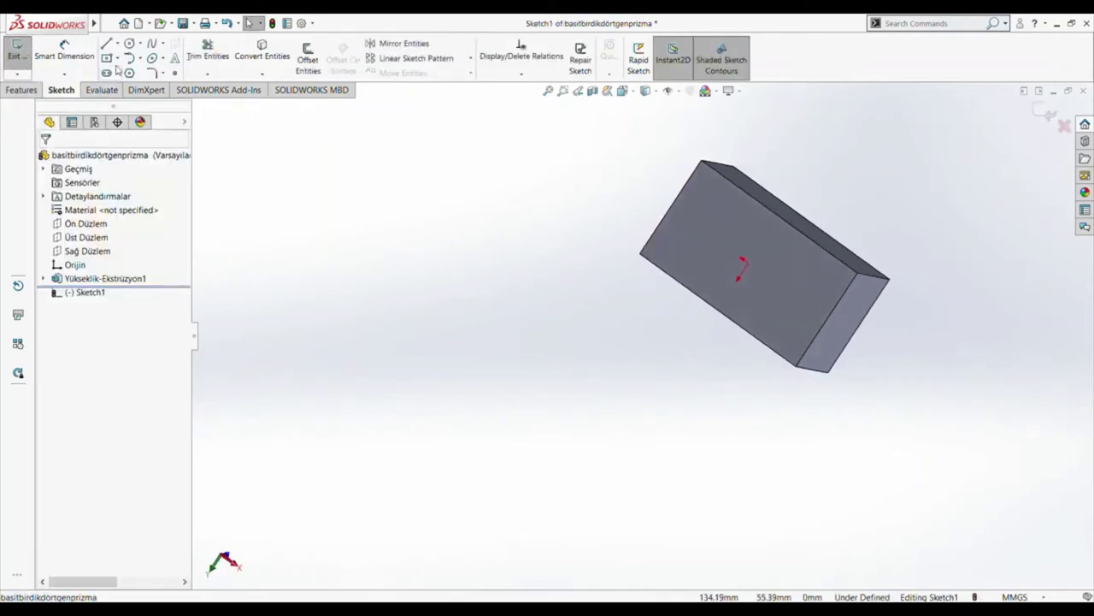
left_click(129, 44)
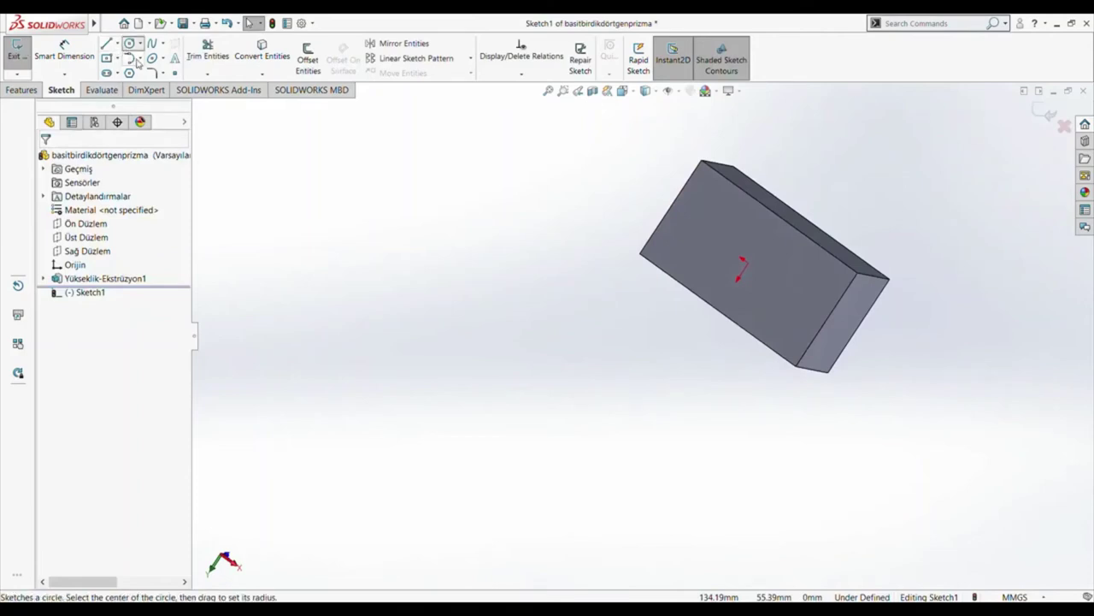
left_click(782, 326)
left_click(798, 321)
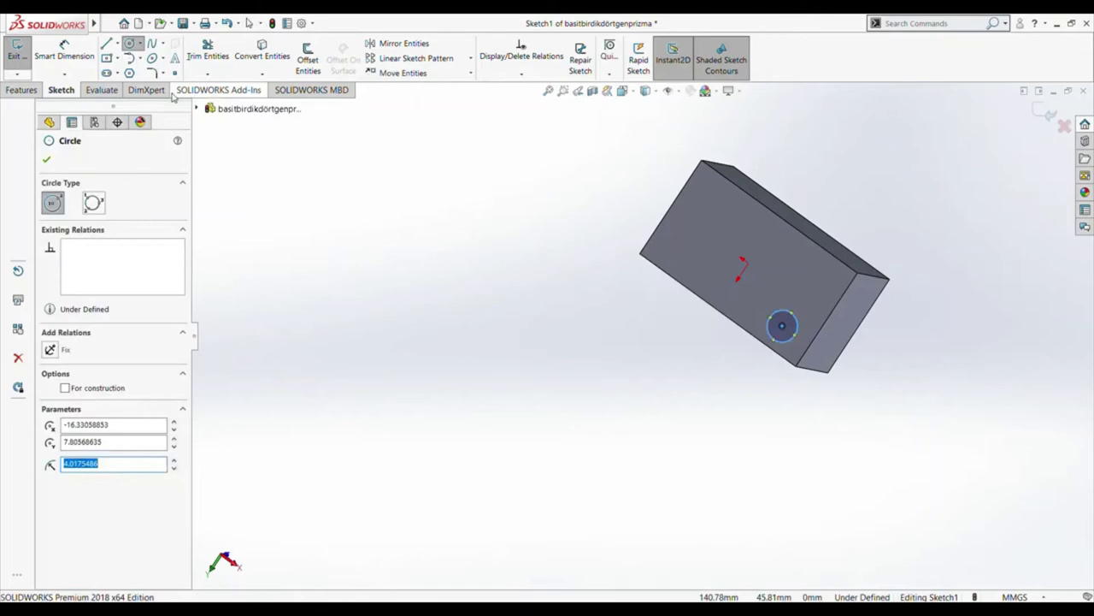
- Dimension the circle's diameter and set it to 10 mm
left_click(64, 51)
left_click(733, 393)
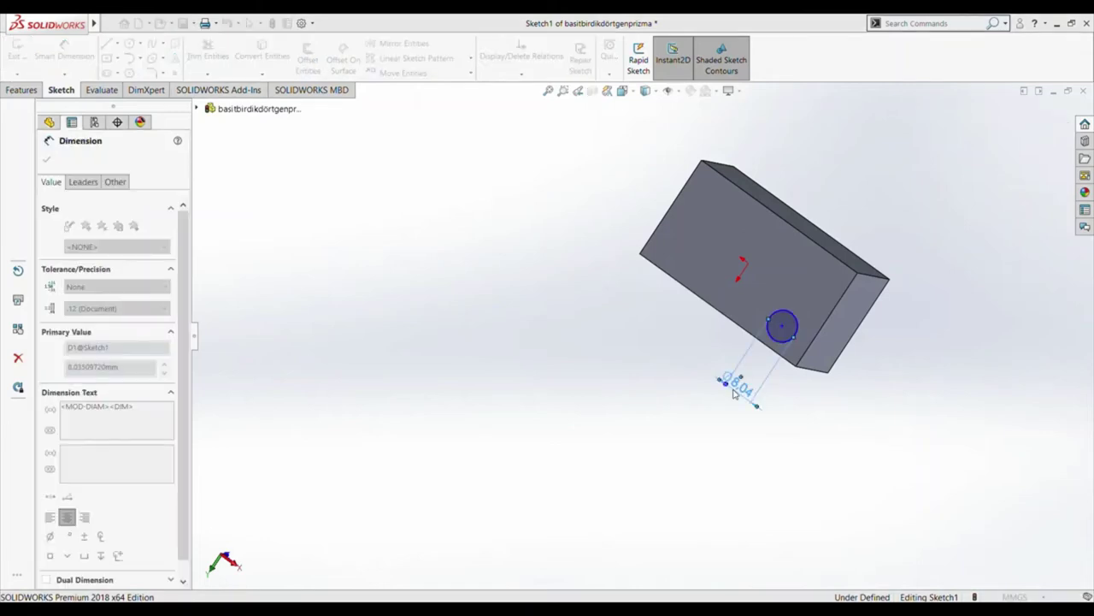
type("10")
key("Return")
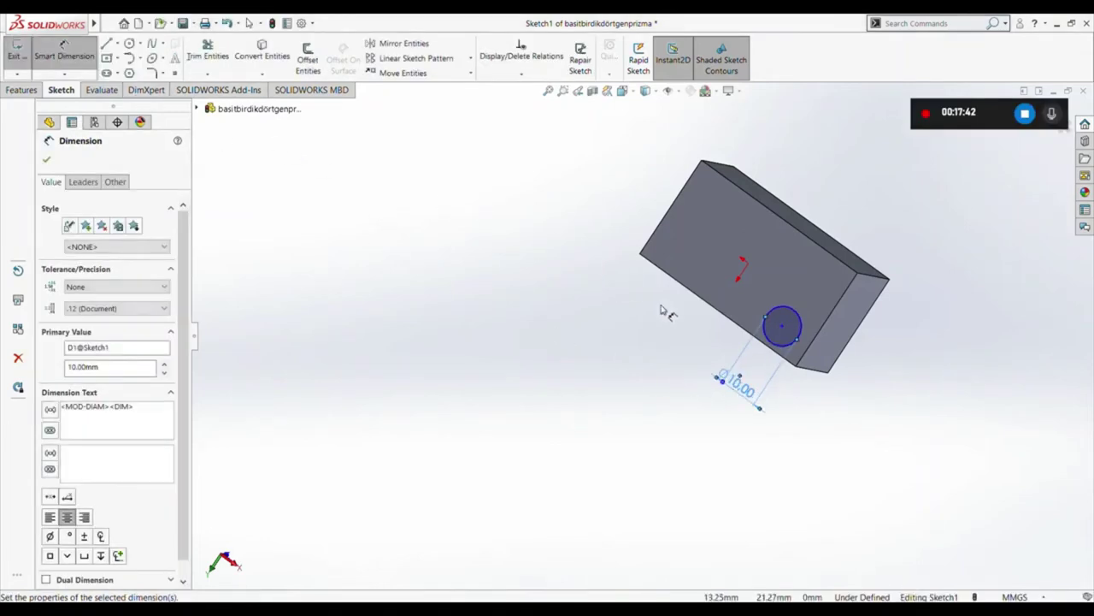
- Dimension the circle's centre 8 mm from the adjacent short edge and 8 mm from the long edge, and exit the sketch
left_click(795, 340)
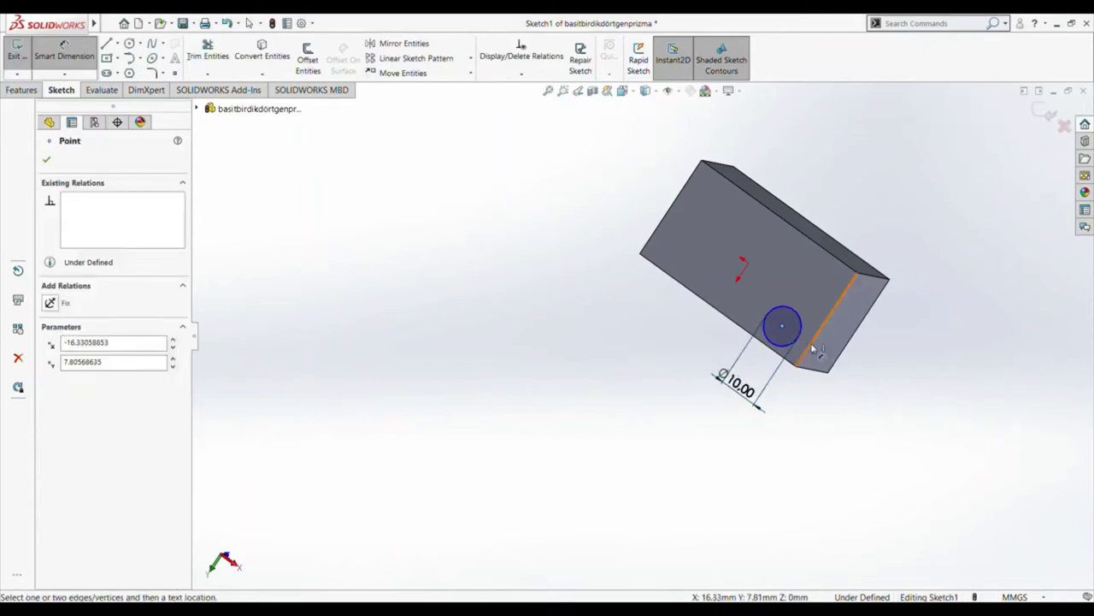
left_click(814, 348)
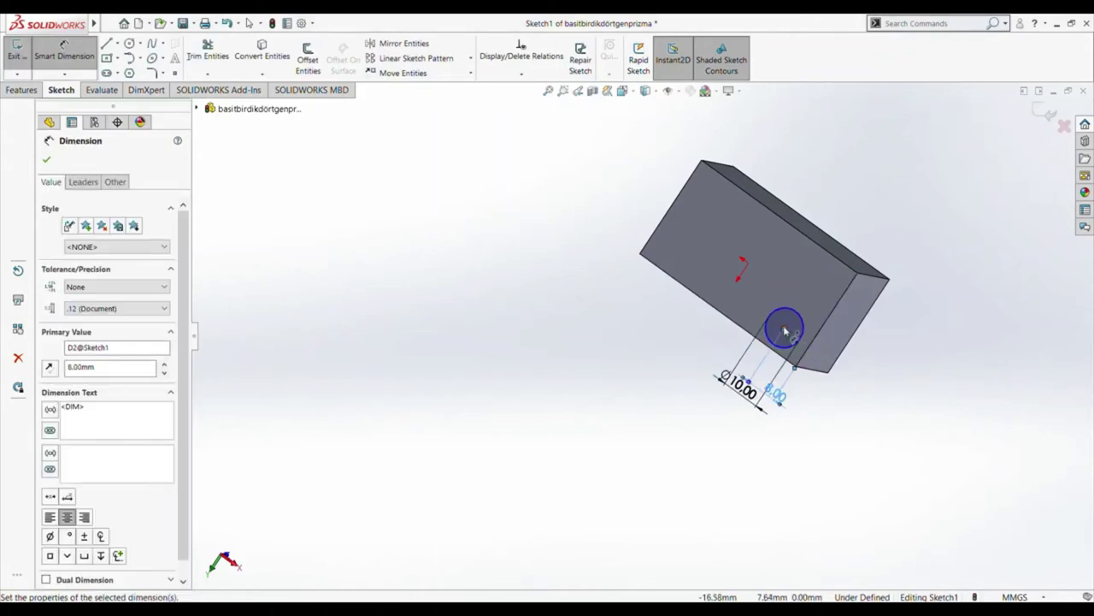
type("8")
key("Return")
left_click(783, 357)
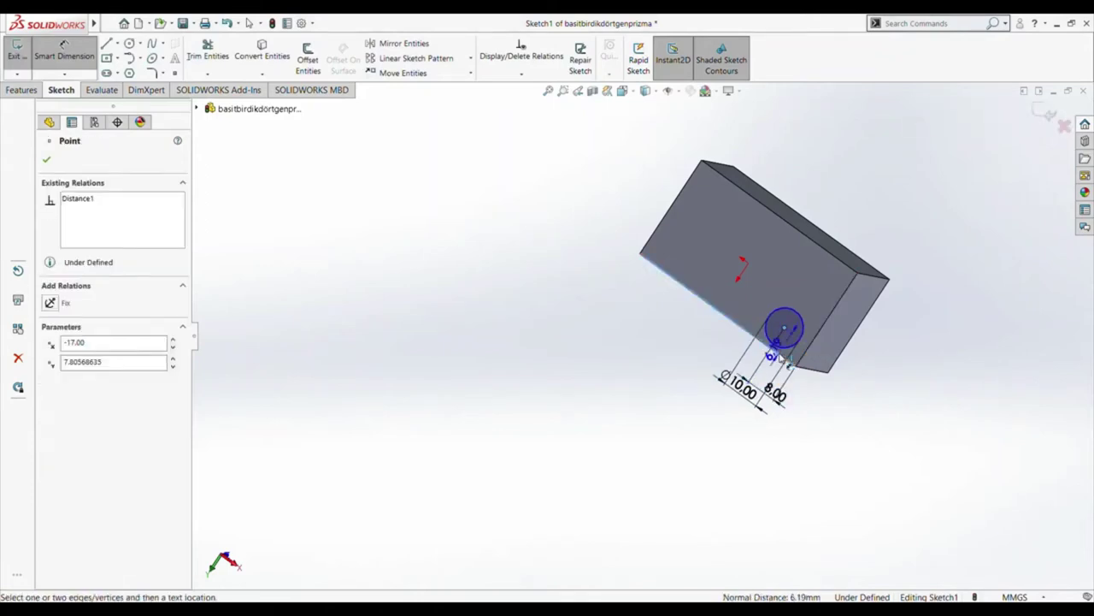
left_click(860, 384)
type("8")
key("Return")
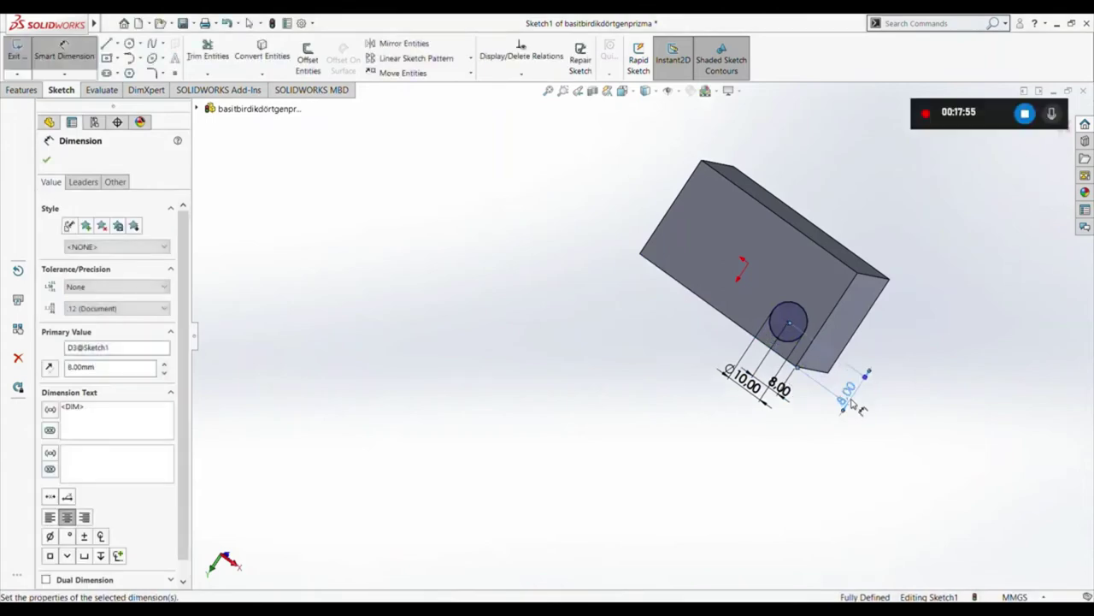
left_click(64, 50)
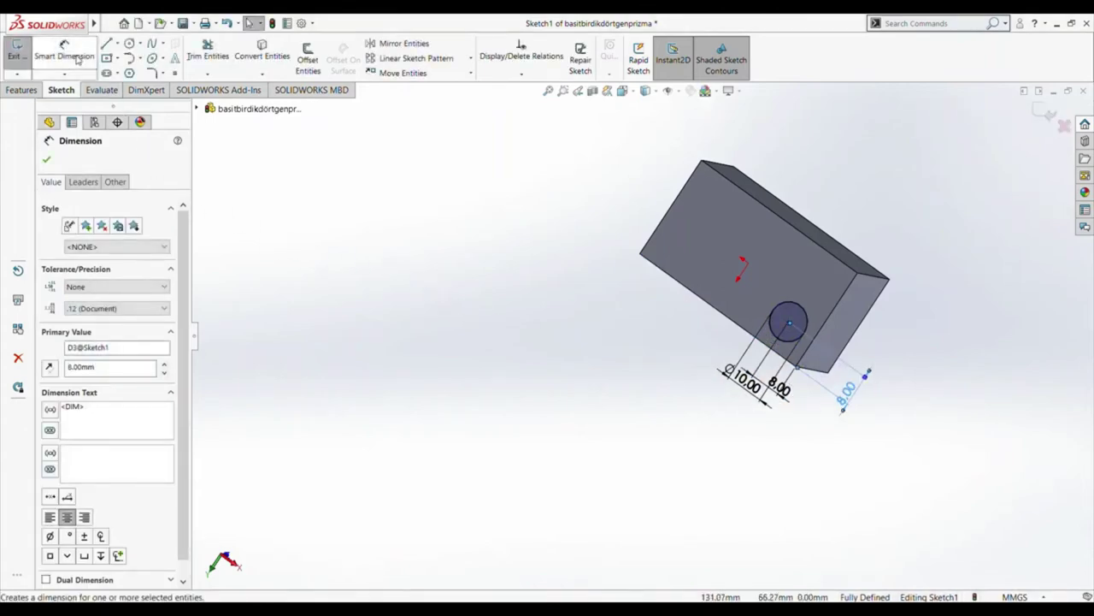
left_click(17, 49)
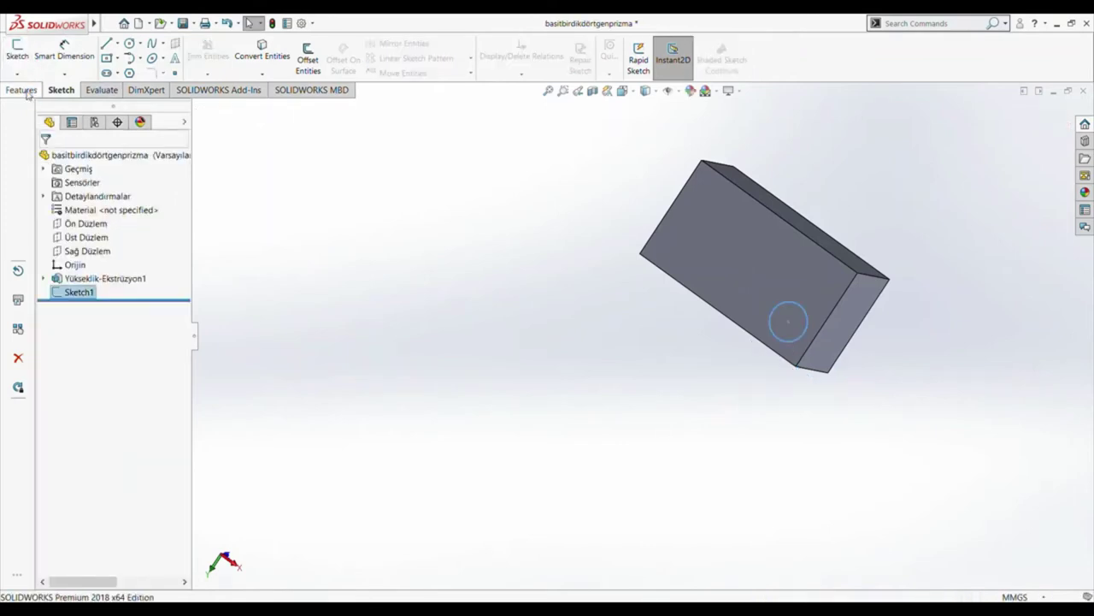
- Extrude the circle as a blind boss, trying a depth of 7 mm before accepting it at 4 mm
left_click(37, 64)
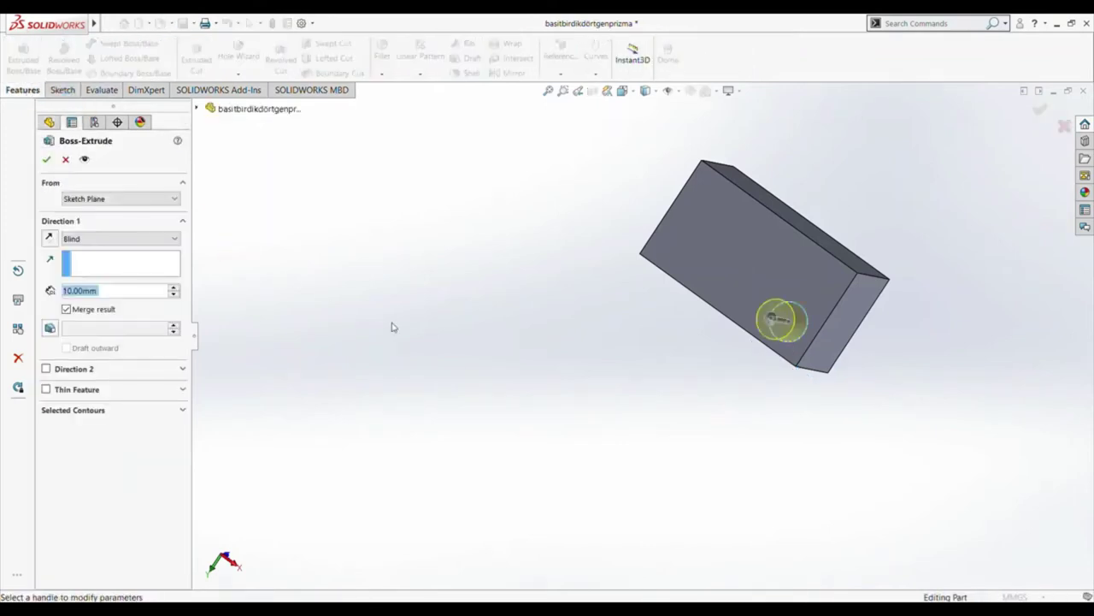
double_click(100, 293)
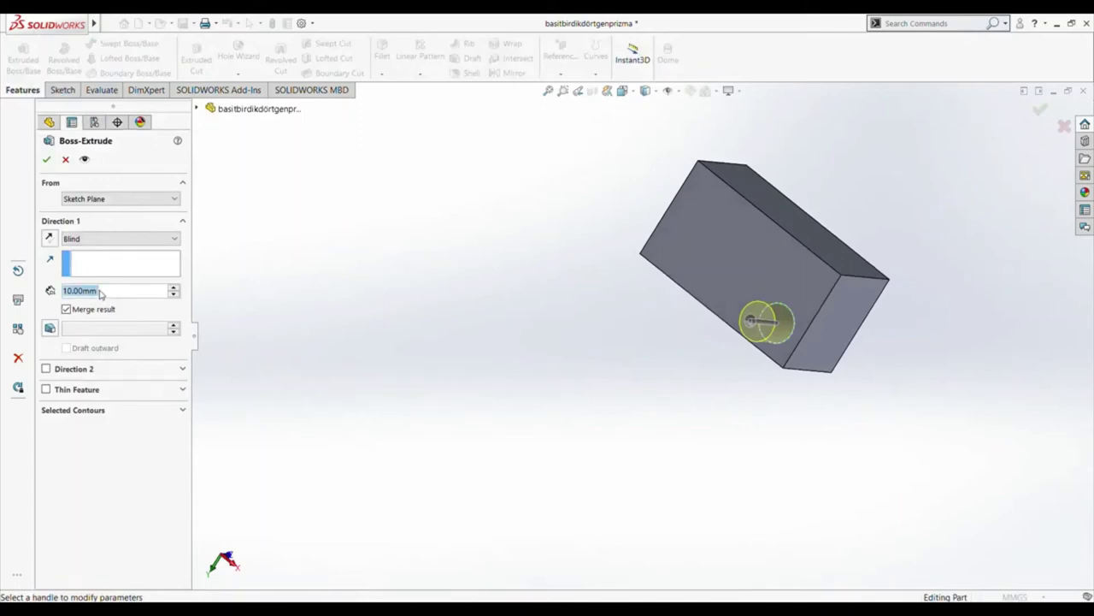
type("7")
key("Return")
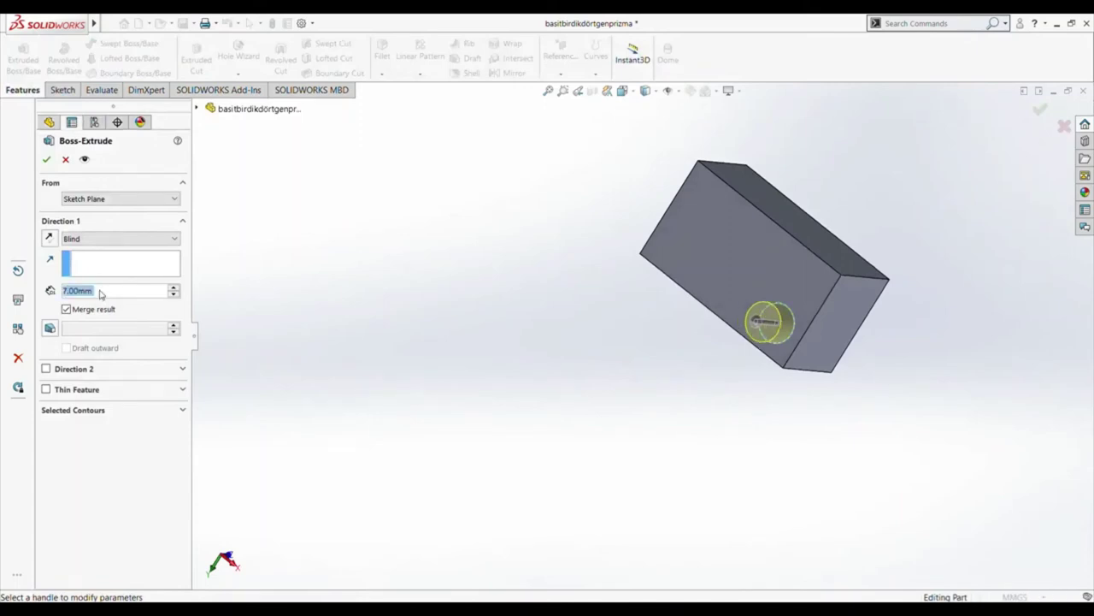
type("4")
key("Return")
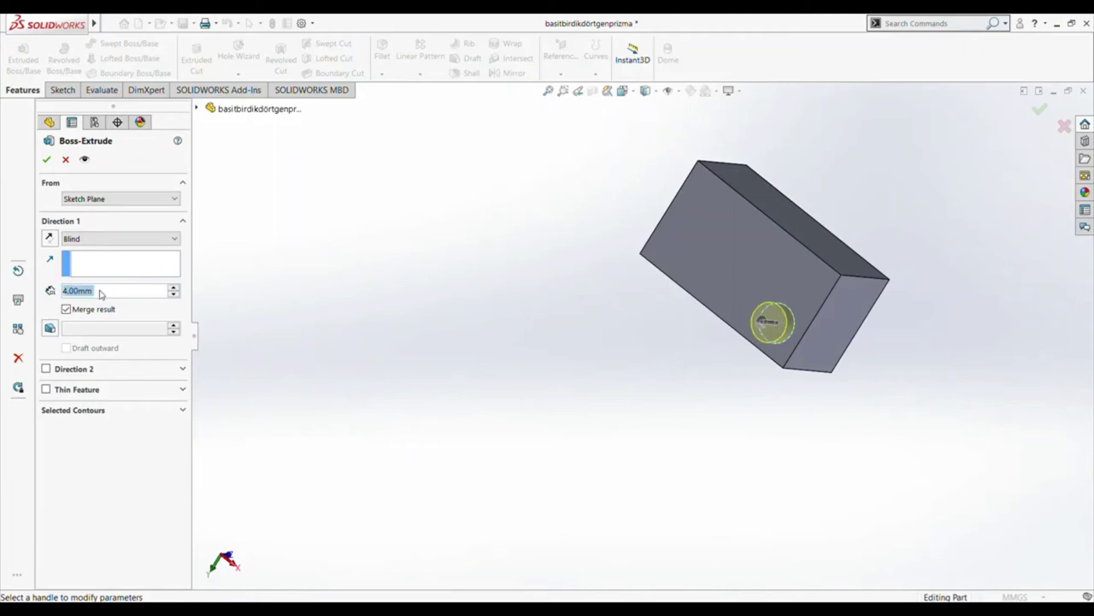
left_click(47, 160)
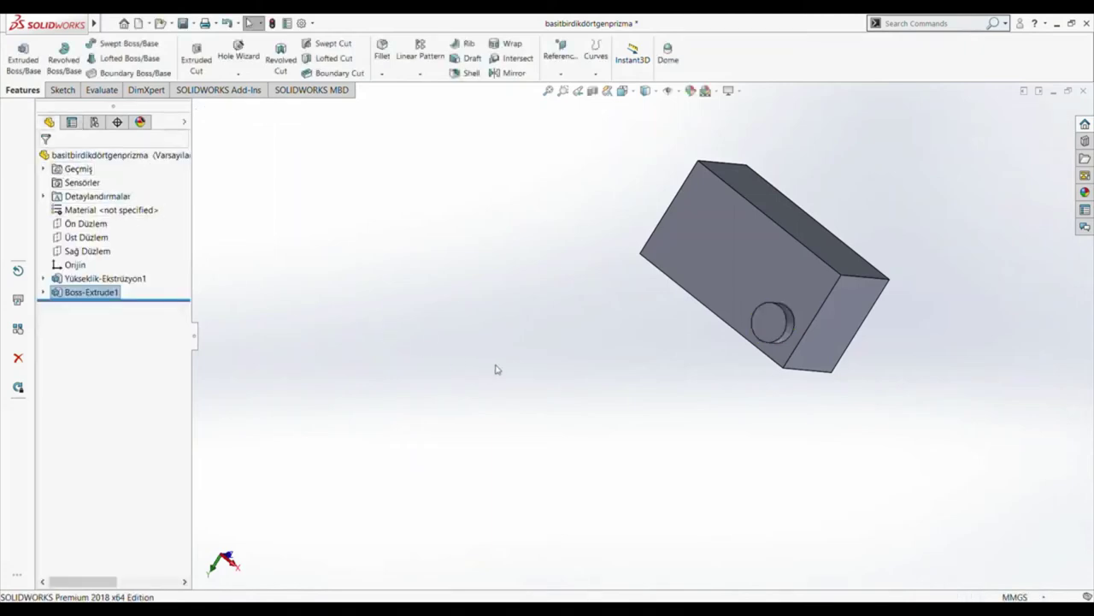
middle_click_drag(495, 369, 472, 356)
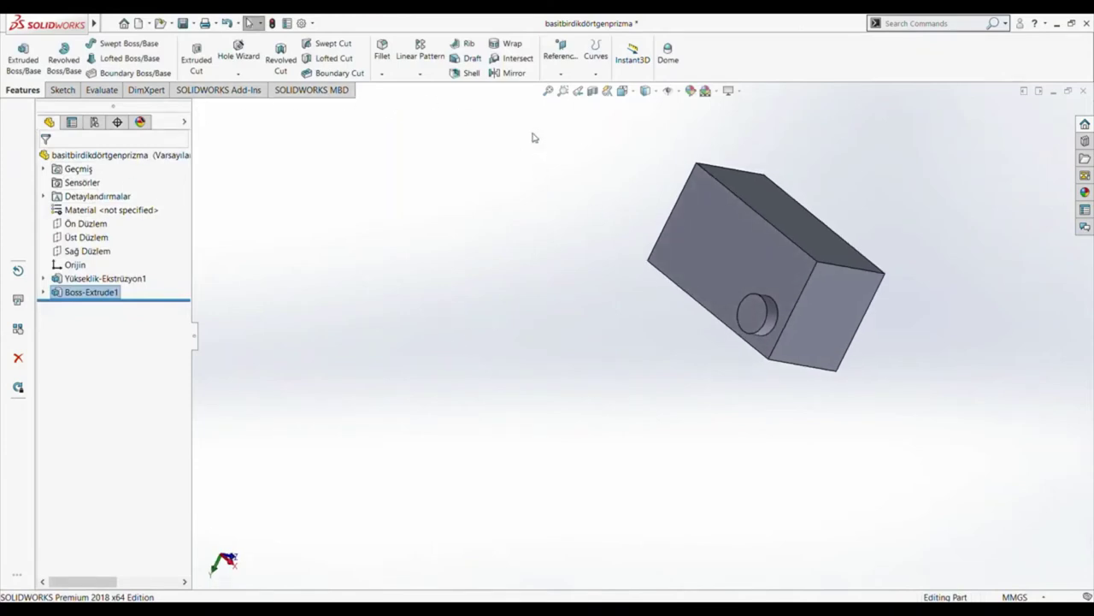
- Start a linear pattern of the round boss, try the block's large face as the first direction and clear it
left_click(422, 56)
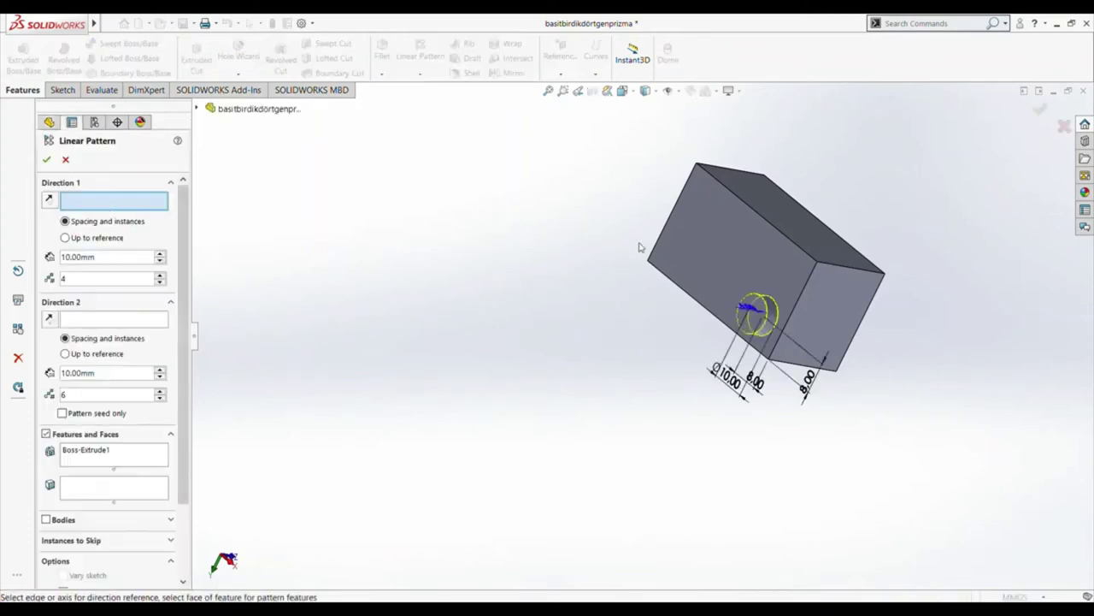
left_click(708, 253)
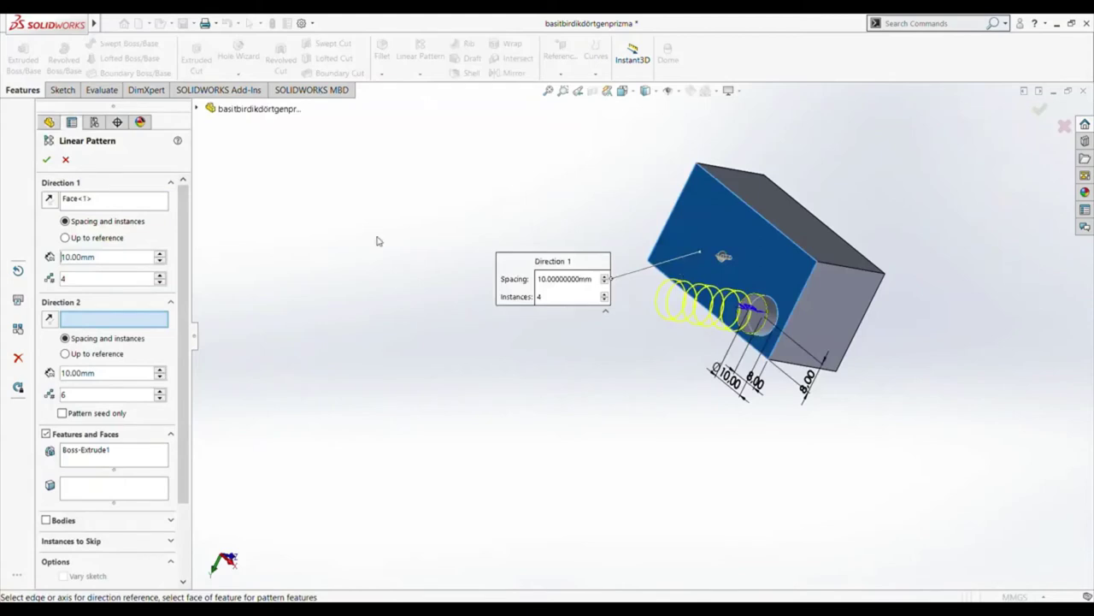
left_click(78, 201)
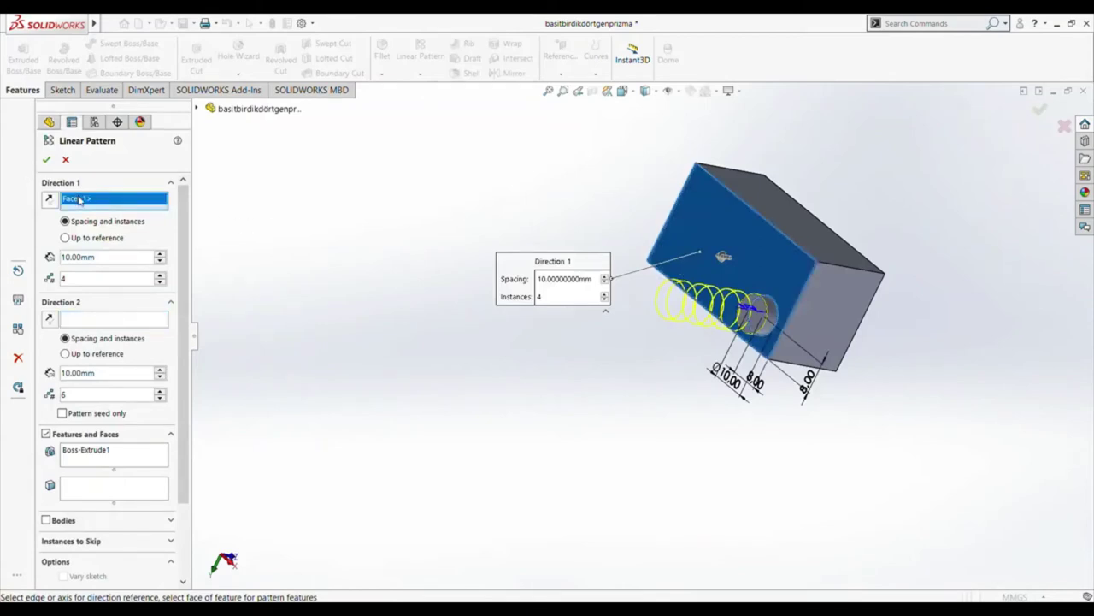
key("Delete")
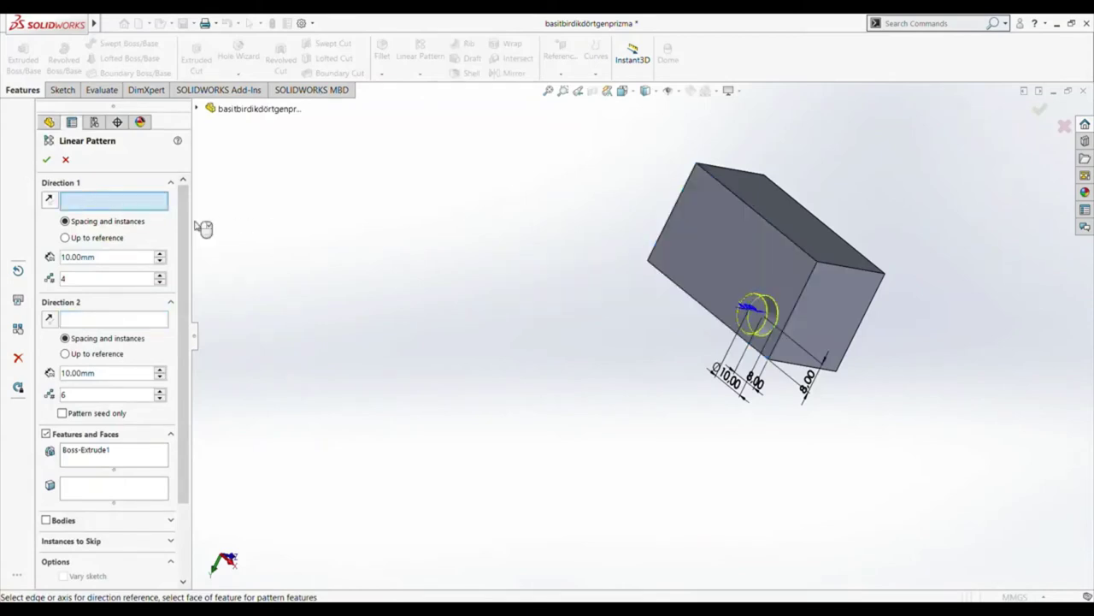
- Use the face's short edge beside the boss as the pattern's first direction and set it to 2 instances
left_click(793, 301)
scroll(787, 276, "up", 3)
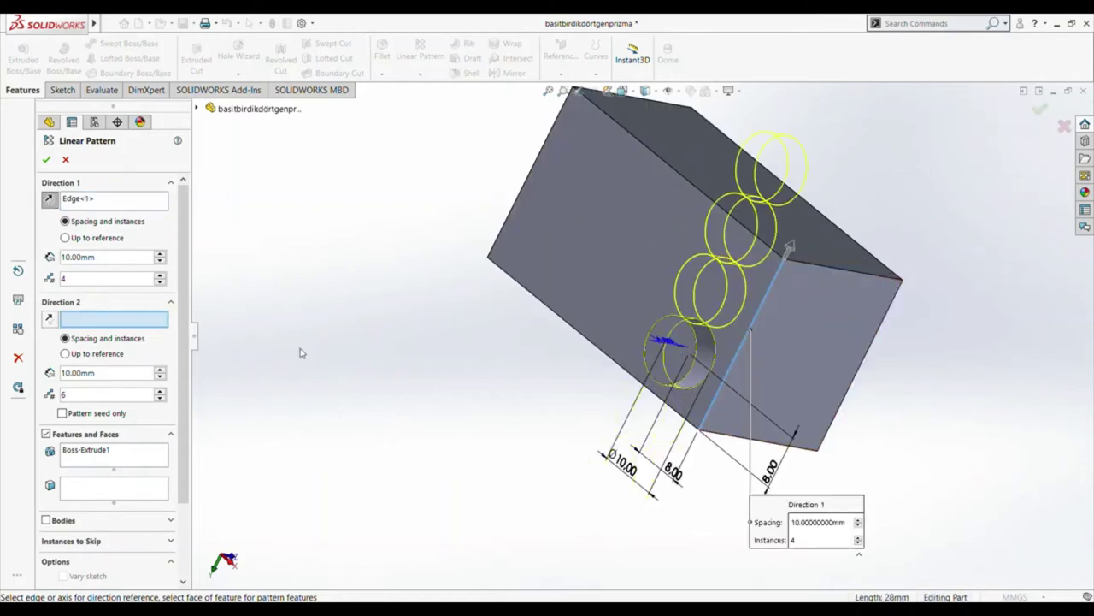
scroll(117, 280, "down", 3)
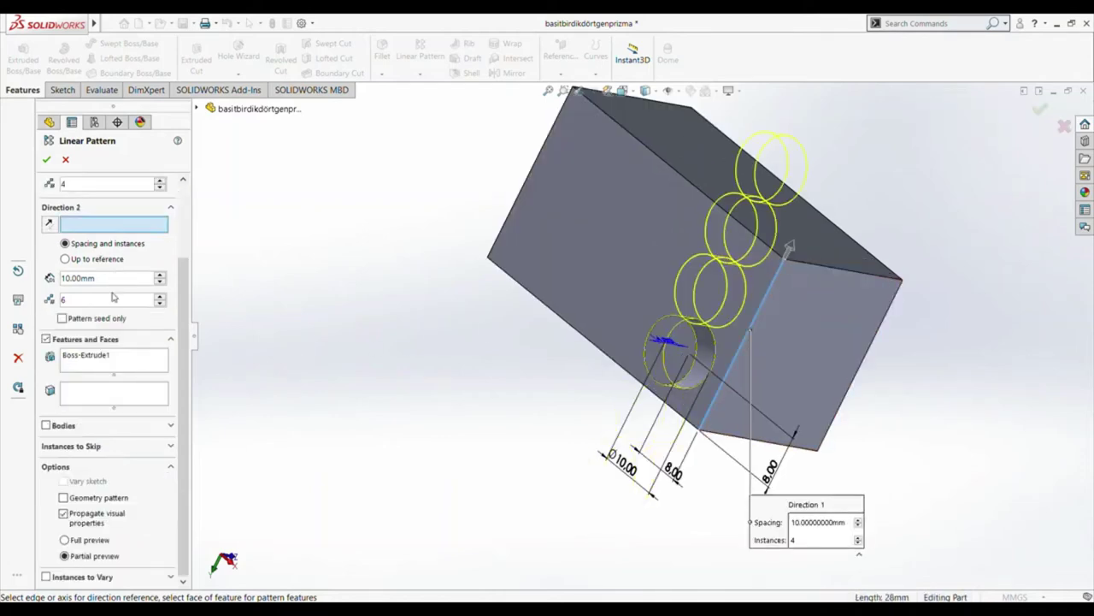
scroll(83, 187, "down", 1)
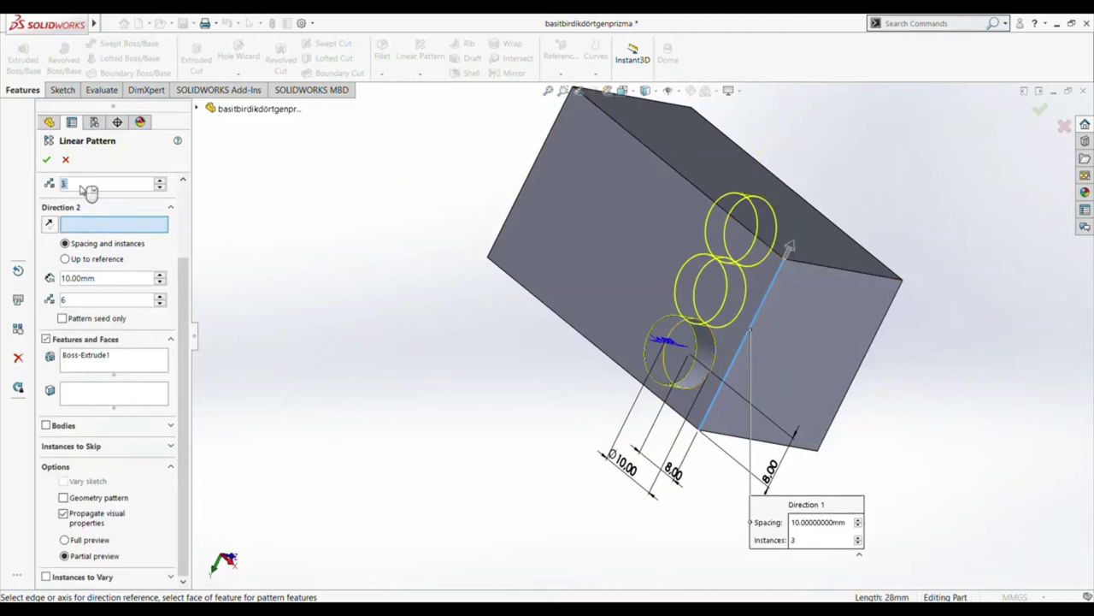
scroll(82, 189, "down", 1)
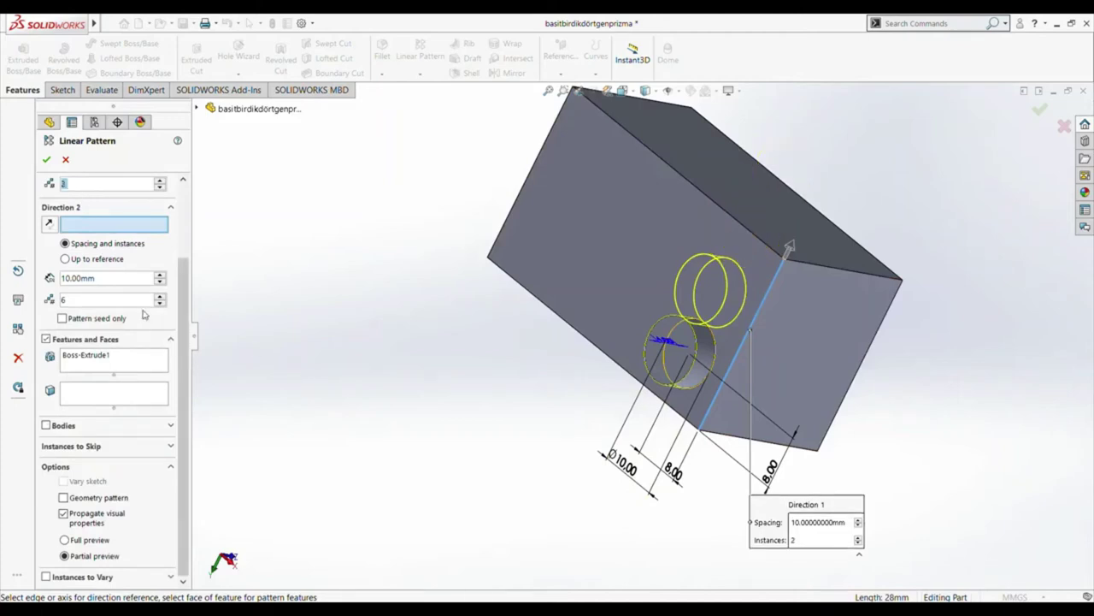
- Use the face's long edge beside the boss as the pattern's second direction and set it to 4 instances
left_click(599, 350)
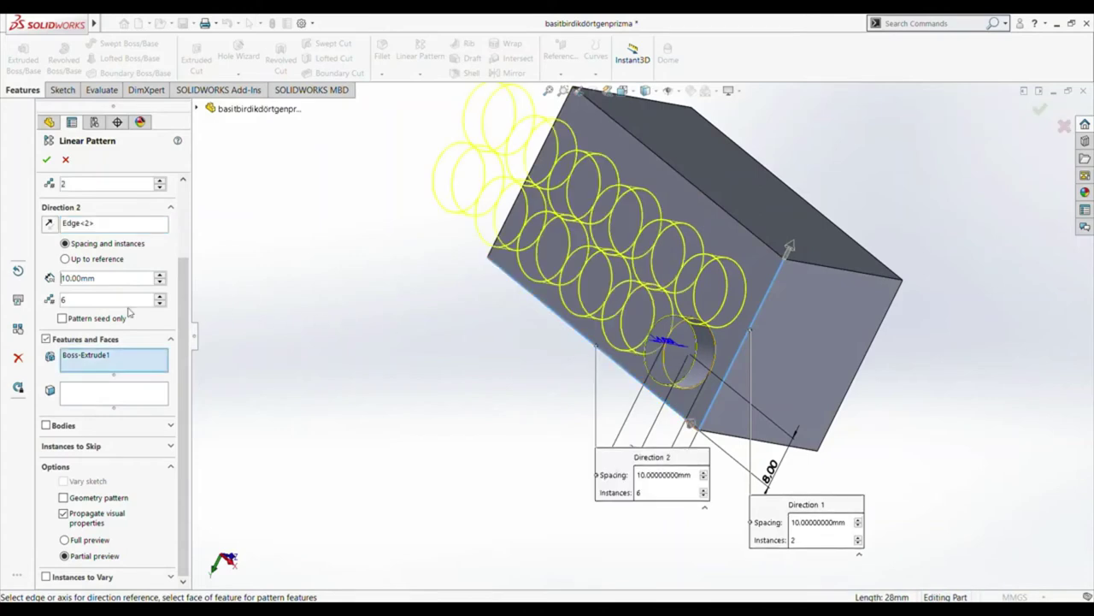
scroll(119, 300, "down", 1)
scroll(117, 299, "down", 1)
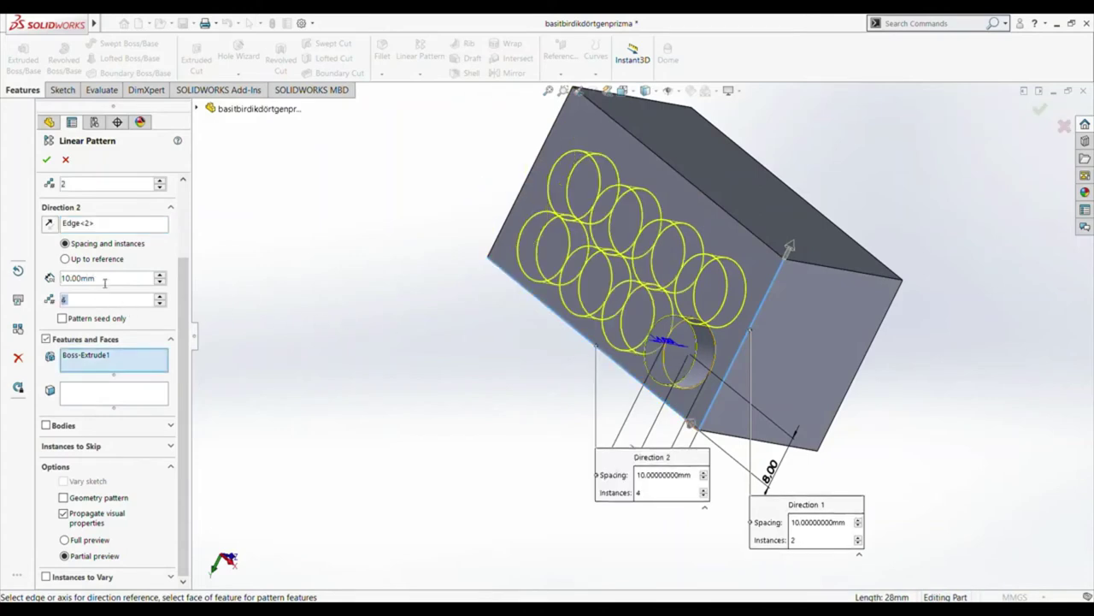
- Set the spacing of the pattern's second direction to 12 mm
left_click(104, 281)
type("1")
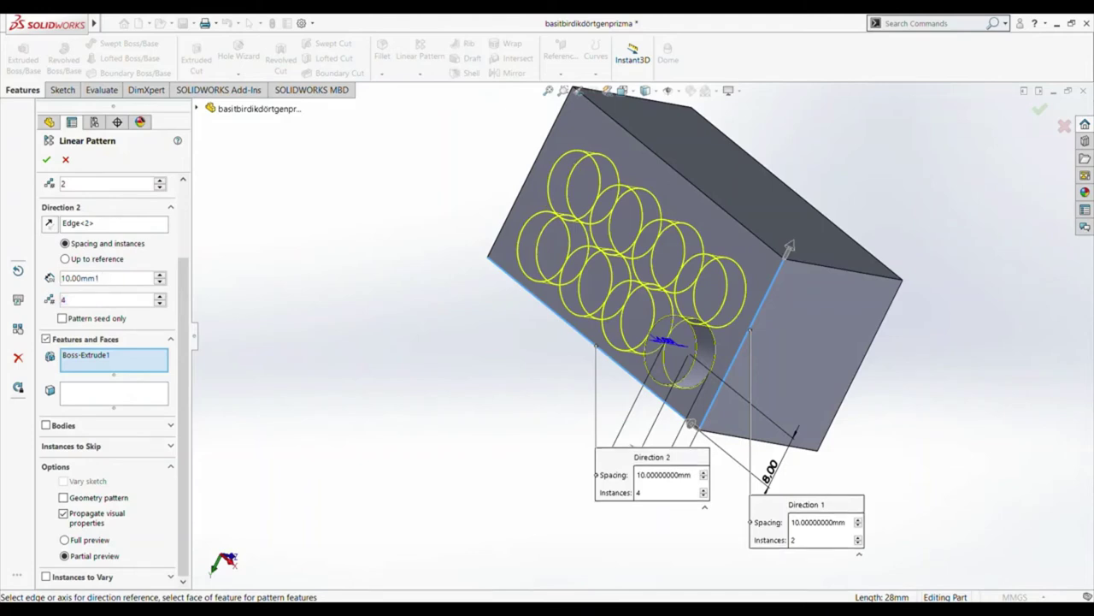
key("BackSpace")
key("BackSpace")
key("BackSpace")
key("BackSpace")
key("BackSpace")
key("BackSpace")
key("BackSpace")
key("BackSpace")
key("Return")
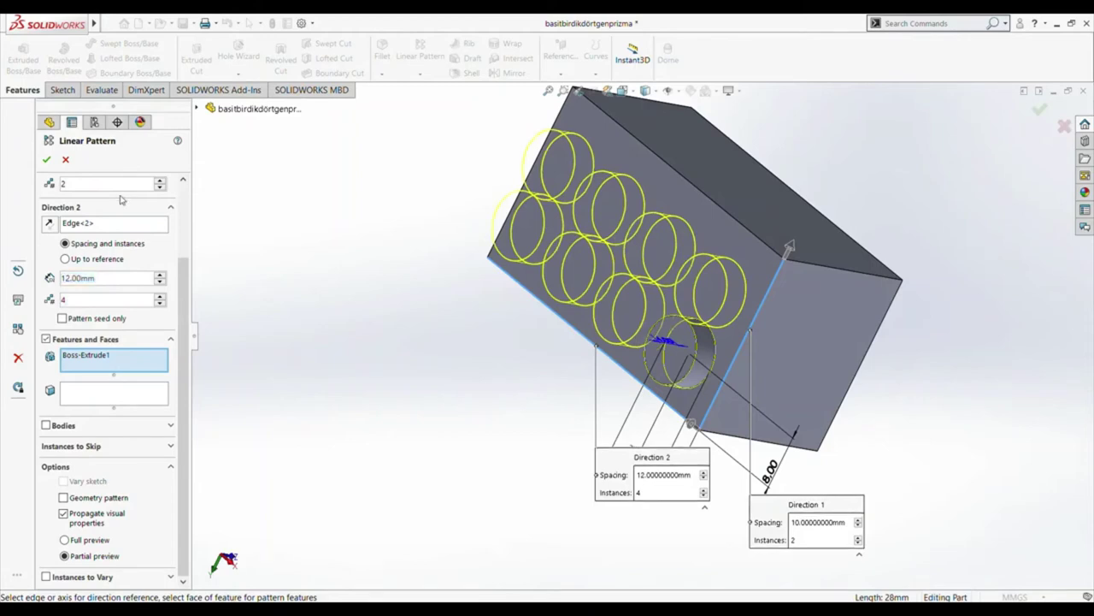
- Set the spacing of the pattern's first direction to 12 mm and accept the linear pattern
scroll(116, 213, "up", 3)
left_click(104, 260)
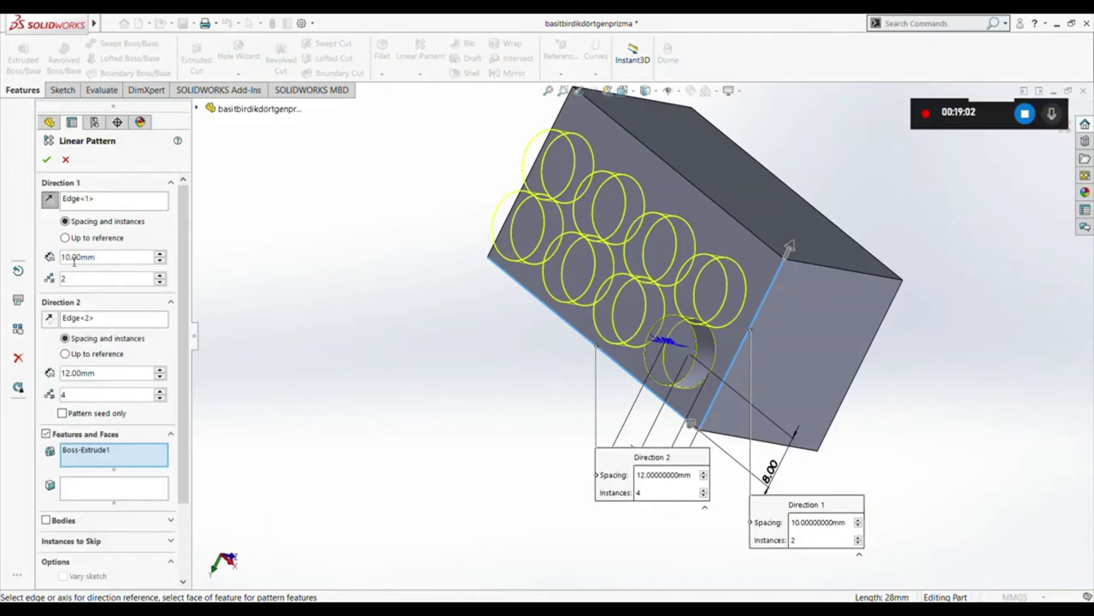
key("BackSpace")
key("BackSpace")
key("BackSpace")
key("BackSpace")
key("BackSpace")
key("BackSpace")
key("BackSpace")
type("12")
key("Return")
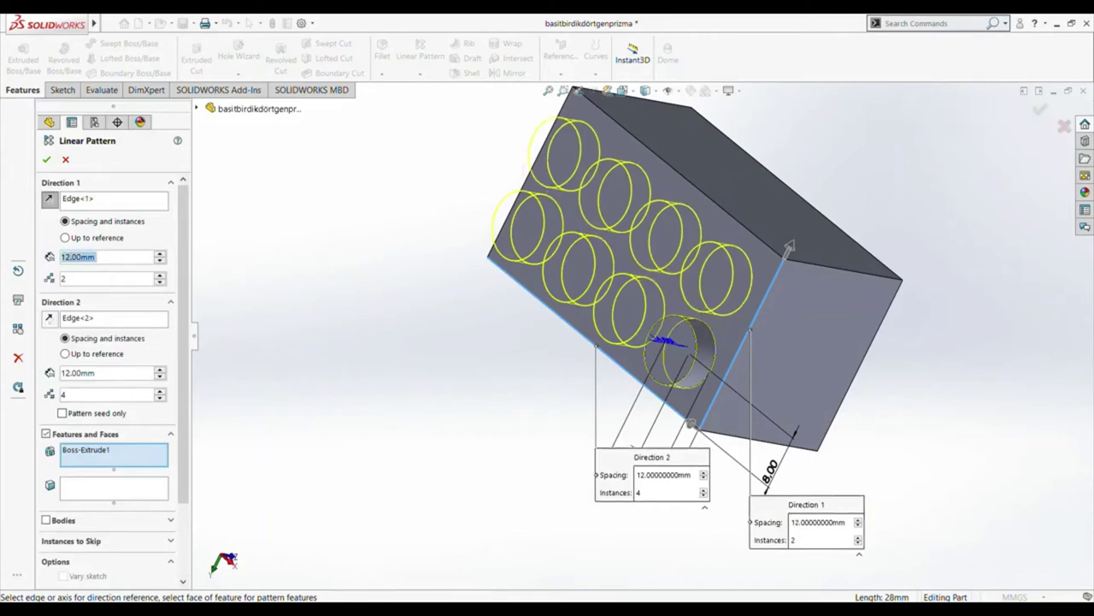
key("Return")
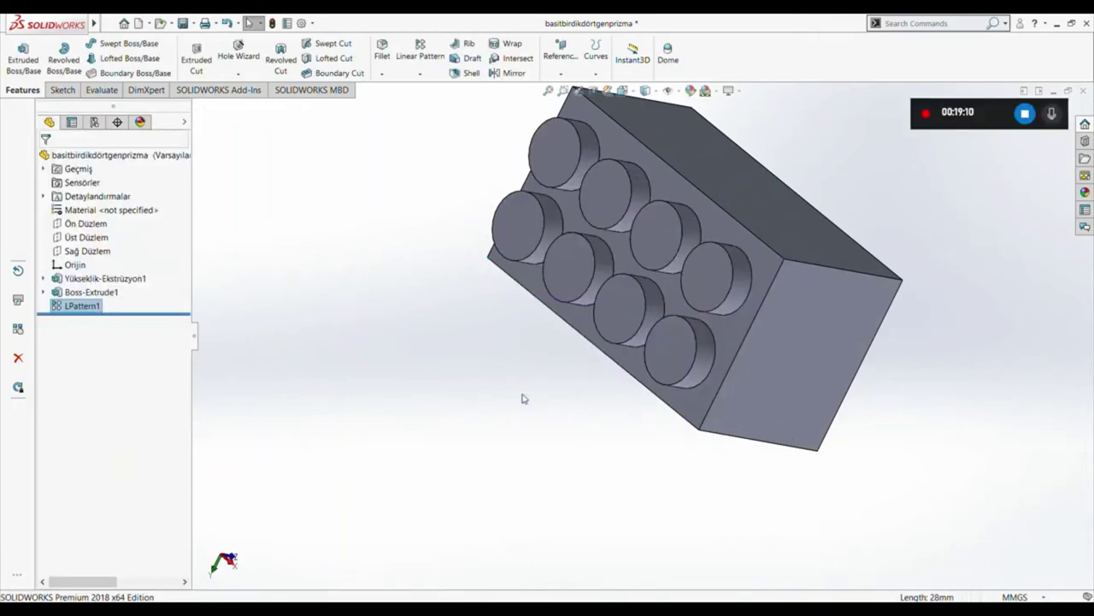
- Shell the block with a 2 mm wall thickness, removing the large face opposite the patterned bosses
scroll(521, 396, "up", 2)
middle_click_drag(505, 420, 370, 435)
key("z")
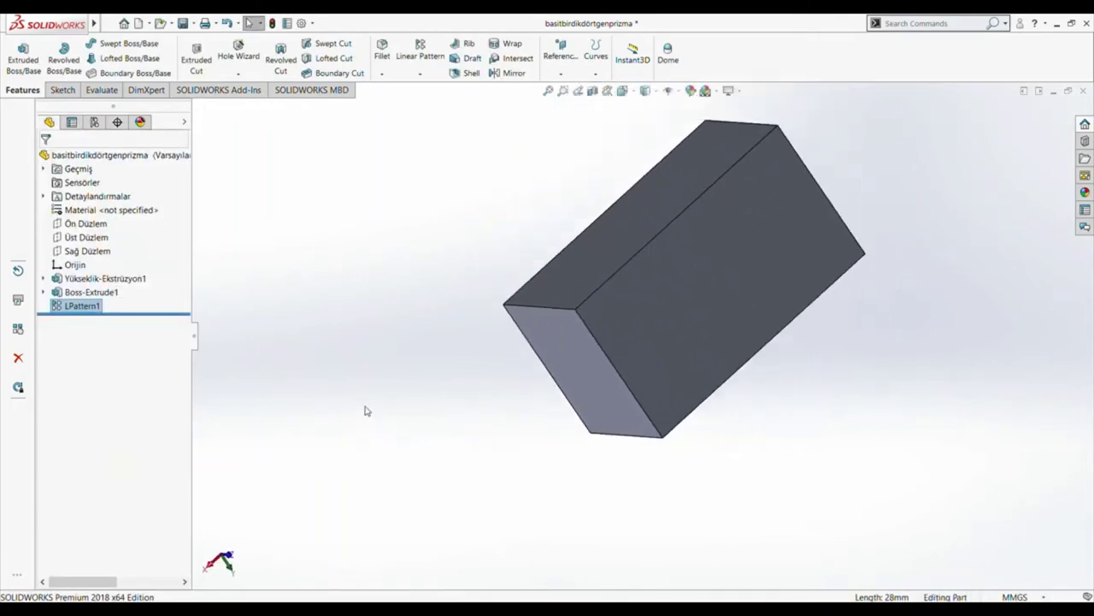
left_click(459, 74)
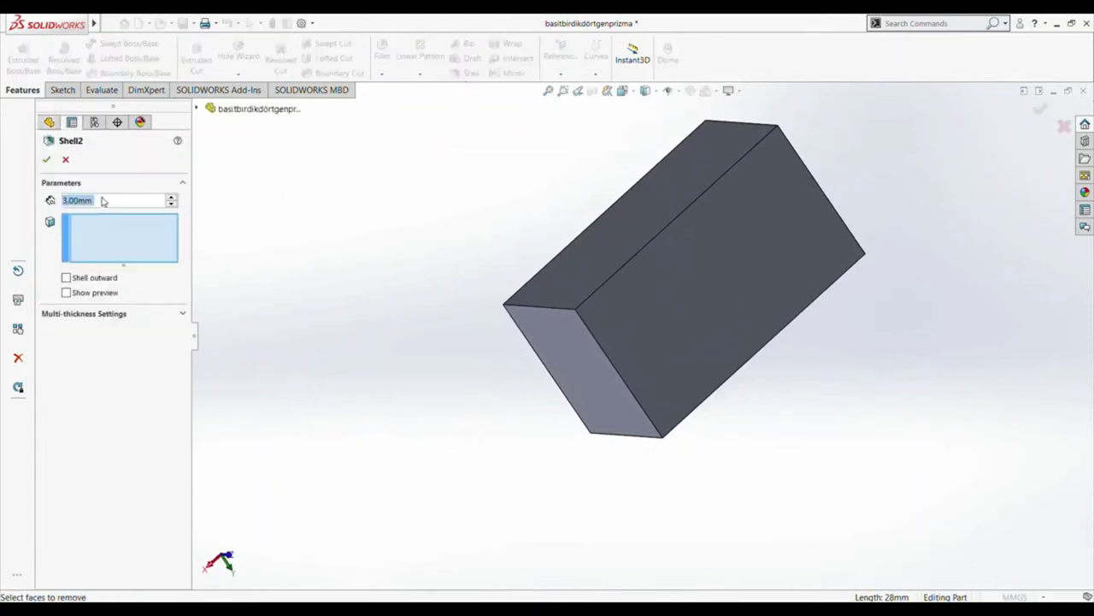
type("2")
key("Return")
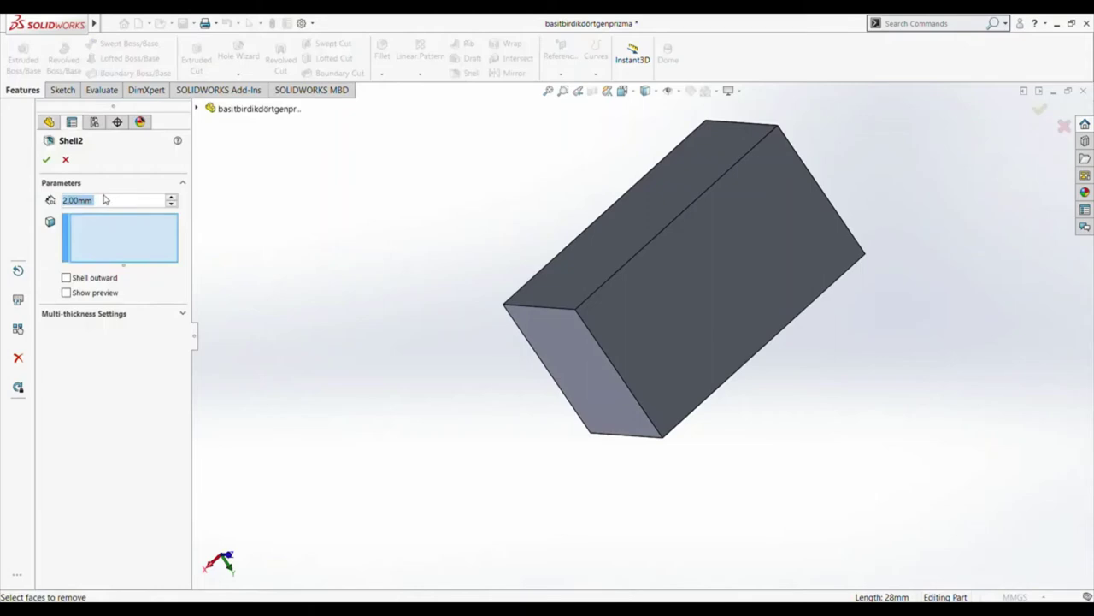
left_click(697, 262)
left_click(46, 159)
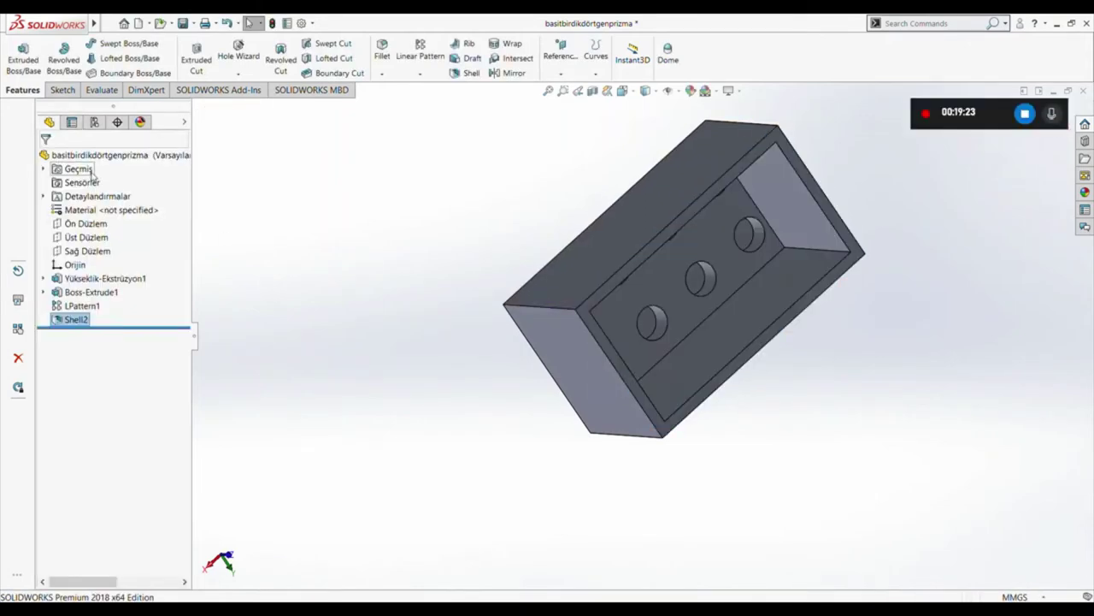
middle_click_drag(422, 222, 336, 365)
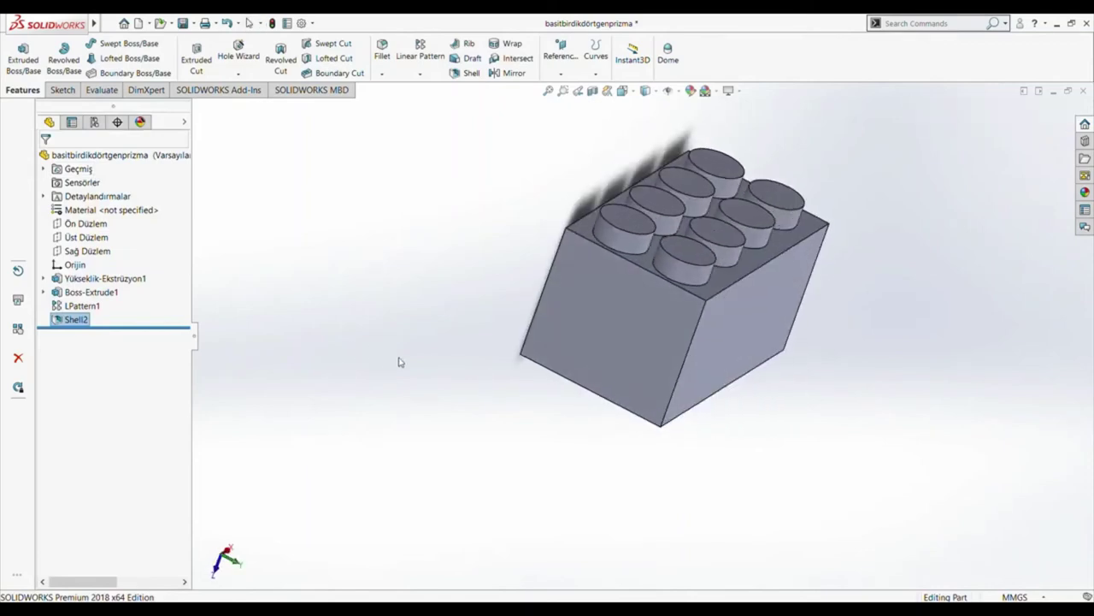
middle_click_drag(418, 333, 356, 322)
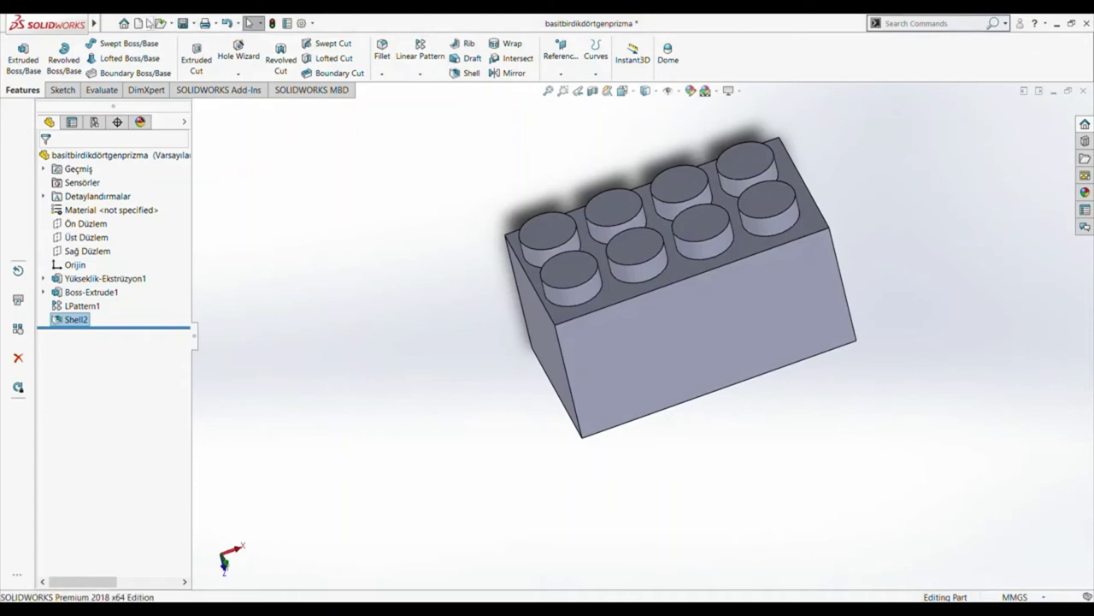
- Create a new part and start a sketch on the front plane (Ön Düzlem)
left_click(138, 23)
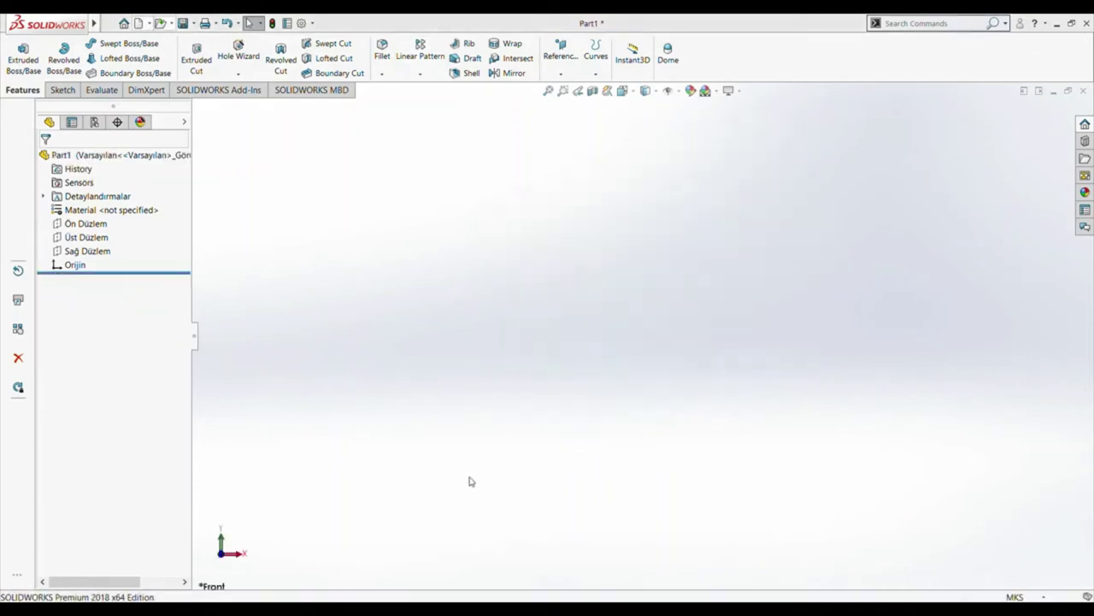
middle_click_drag(533, 408, 466, 410)
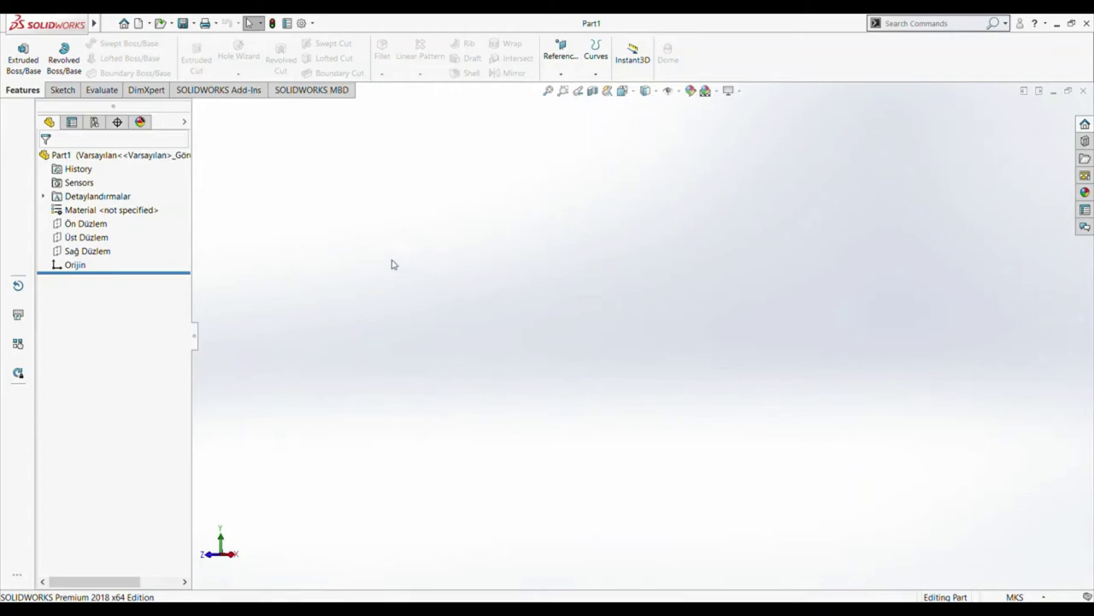
left_click(61, 90)
left_click(18, 61)
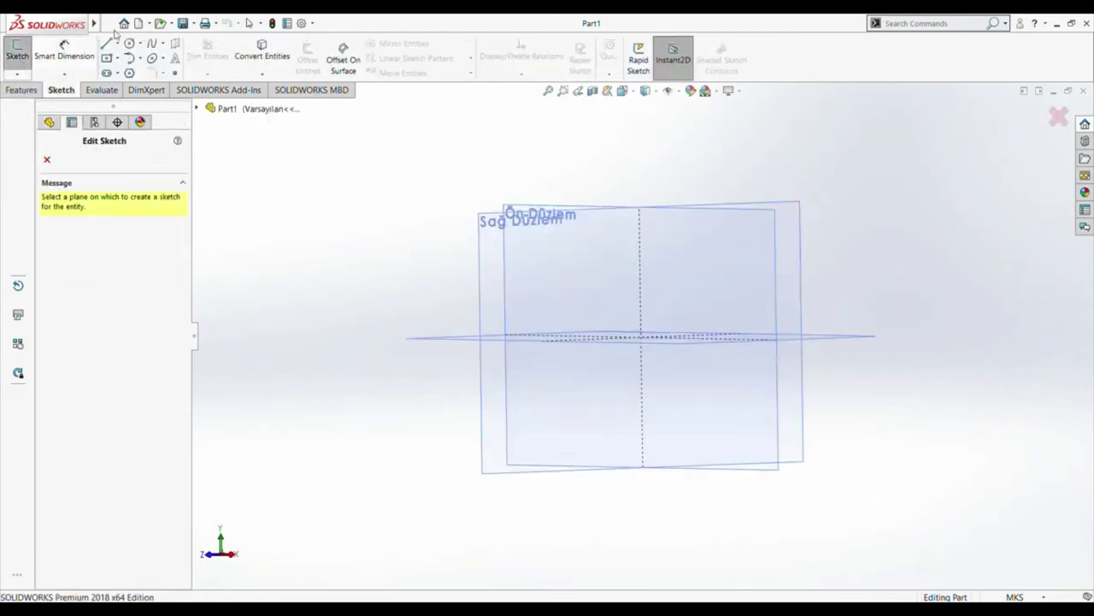
left_click(513, 207)
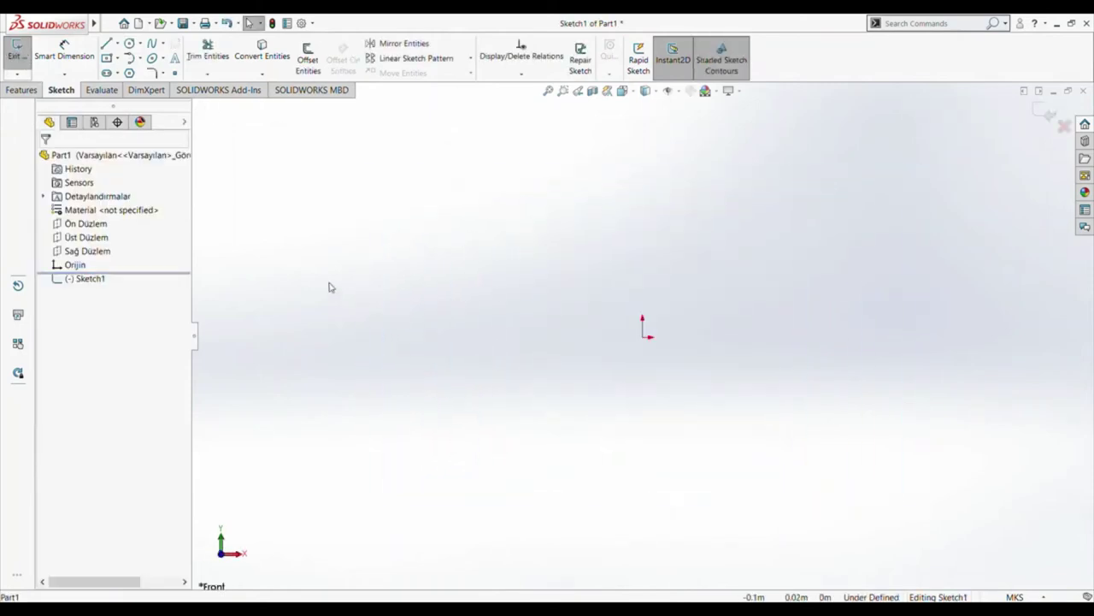
- Sketch a circle centred on the origin with a radius of about 0.031 m
left_click(130, 43)
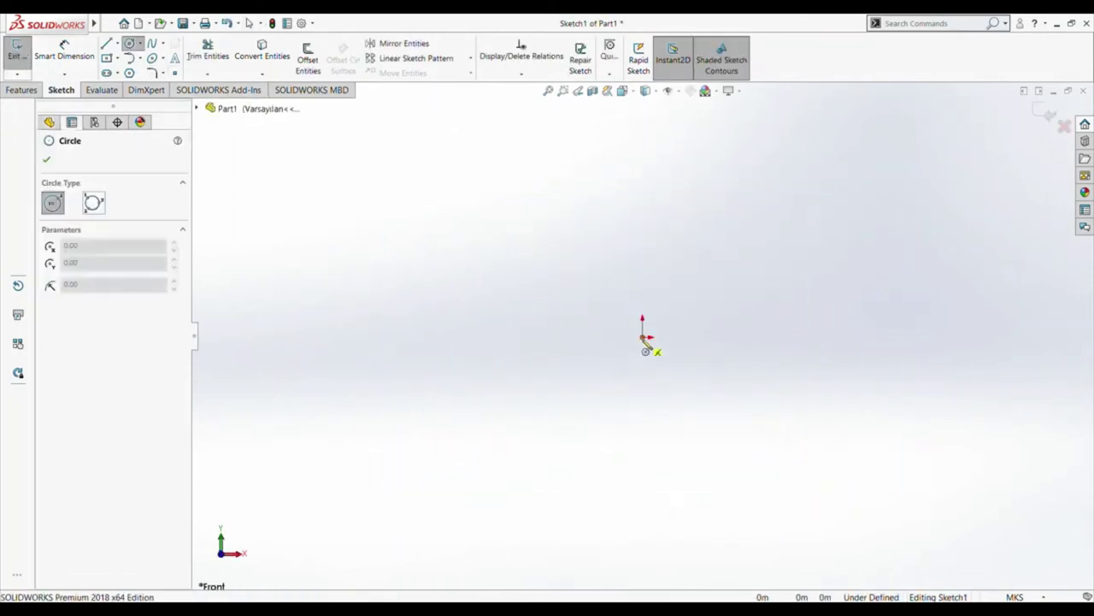
left_click(644, 337)
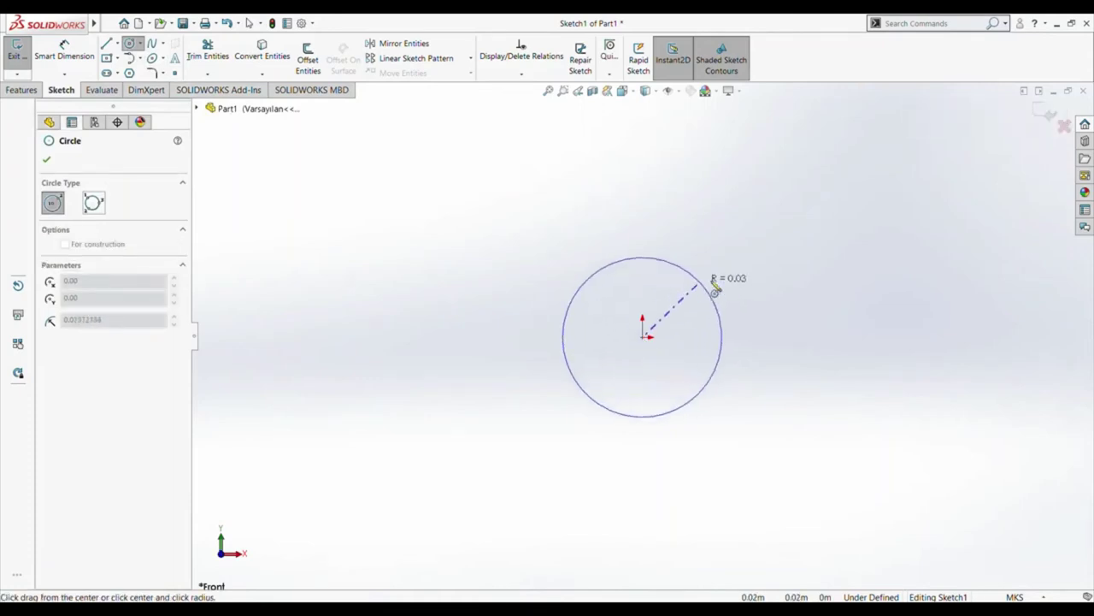
left_click(721, 287)
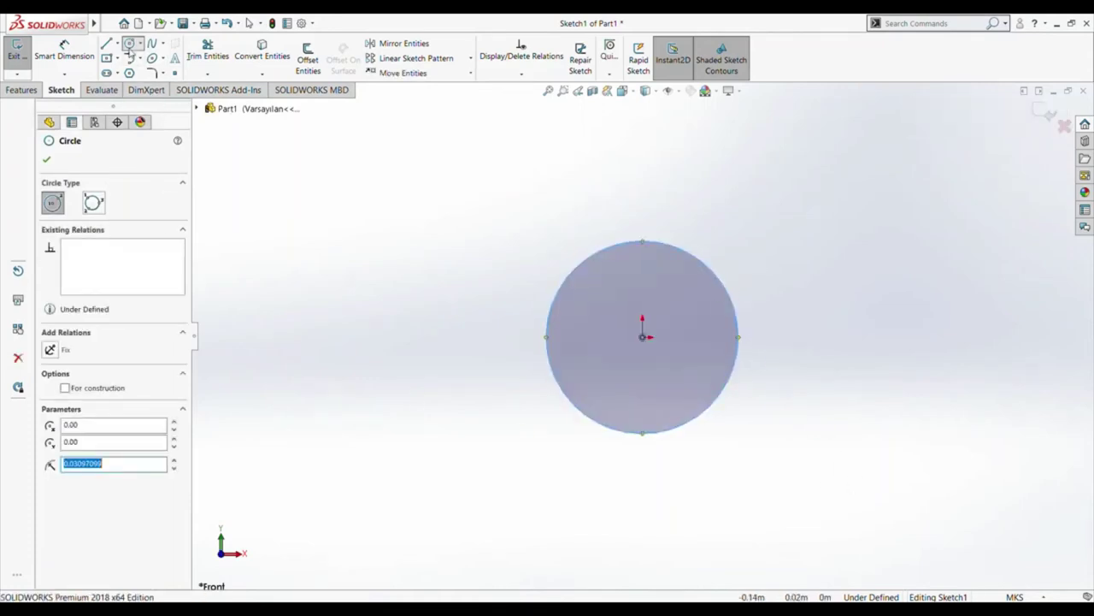
key("Escape")
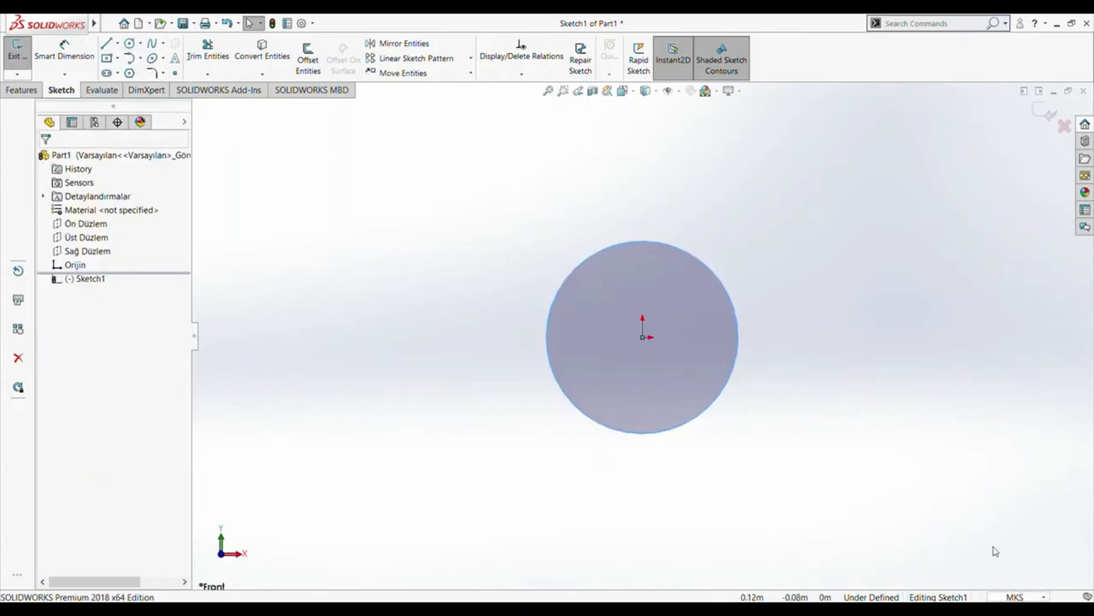
- Switch the document units to MMGS and reopen the circle's sketch for editing
key("ctrl+b")
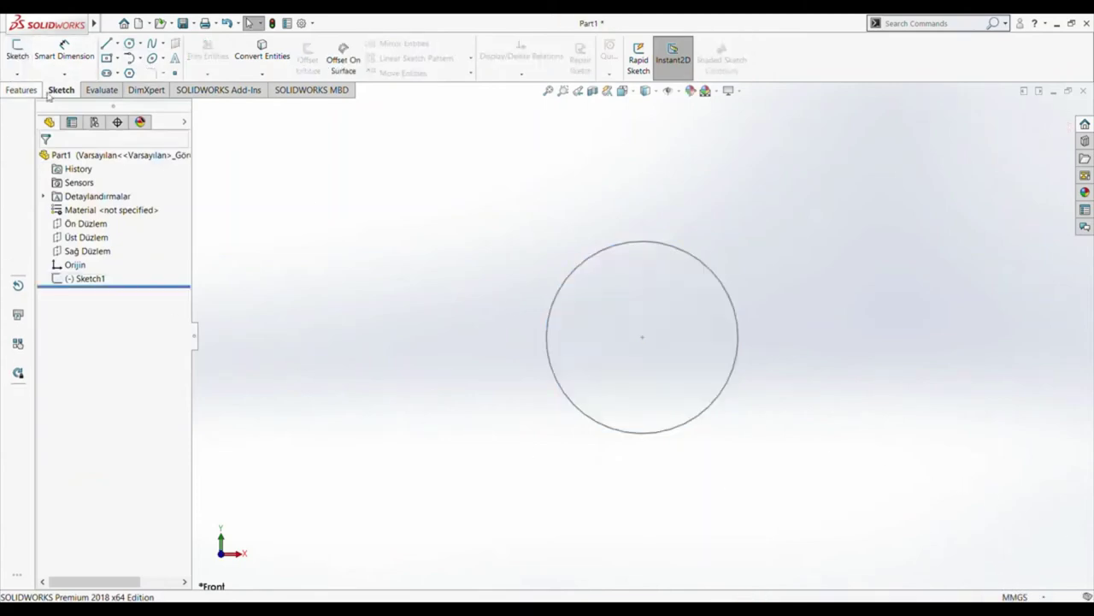
left_click(92, 279)
left_click(92, 247)
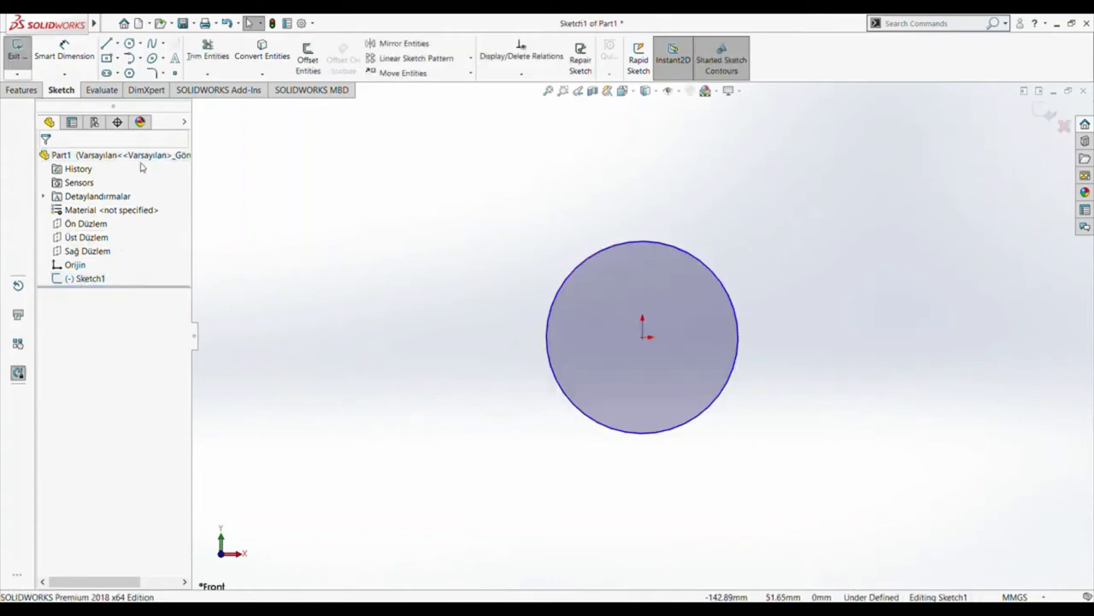
- Dimension the circle's diameter as 60 mm and exit the sketch
left_click(63, 49)
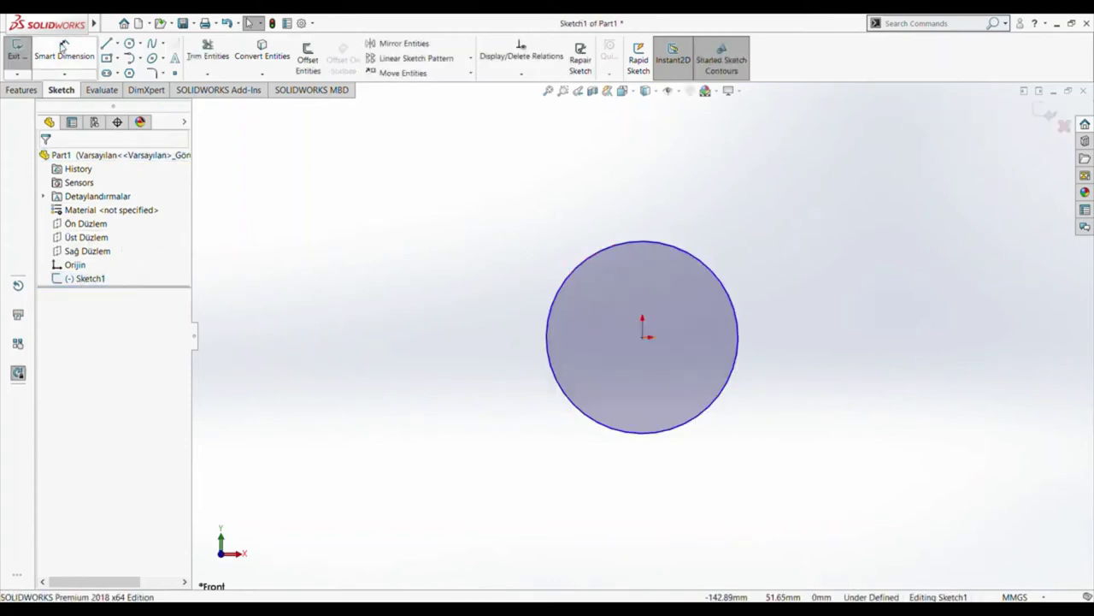
left_click(633, 244)
left_click(671, 500)
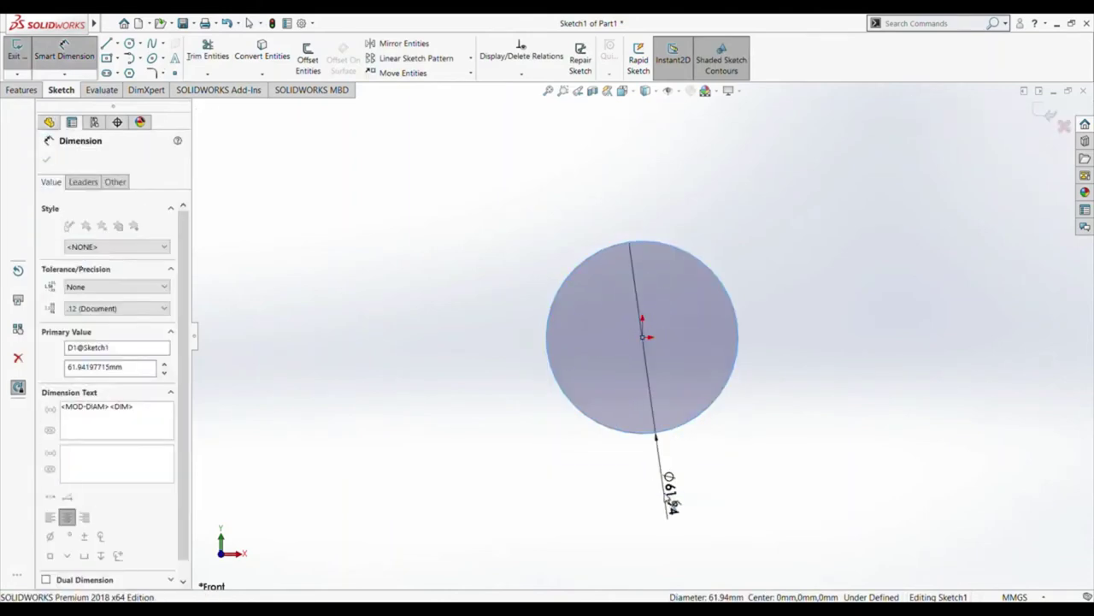
type("60")
key("Return")
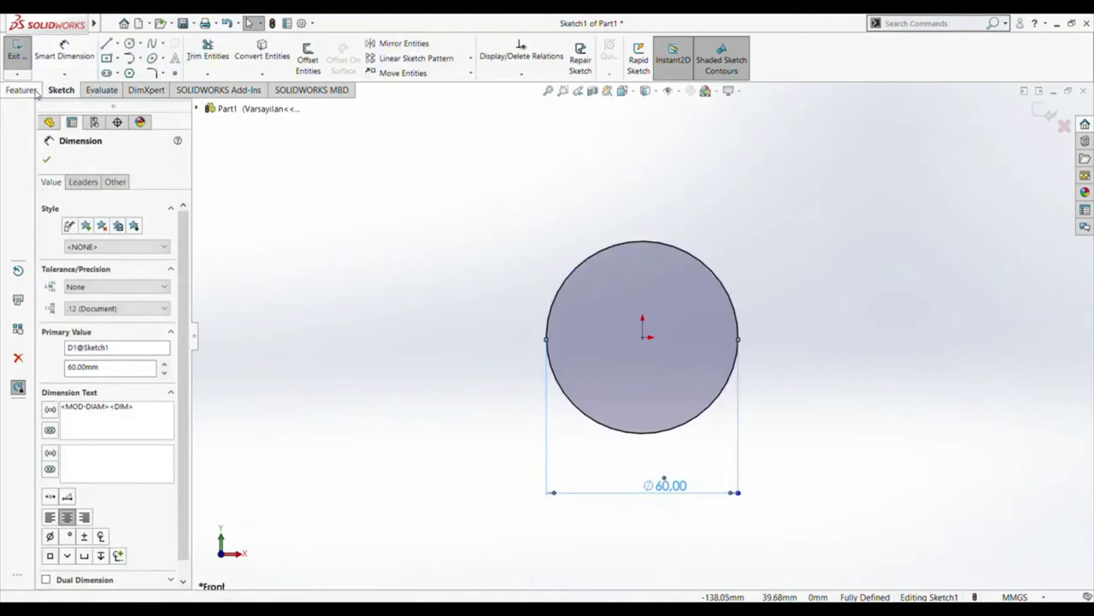
left_click(23, 66)
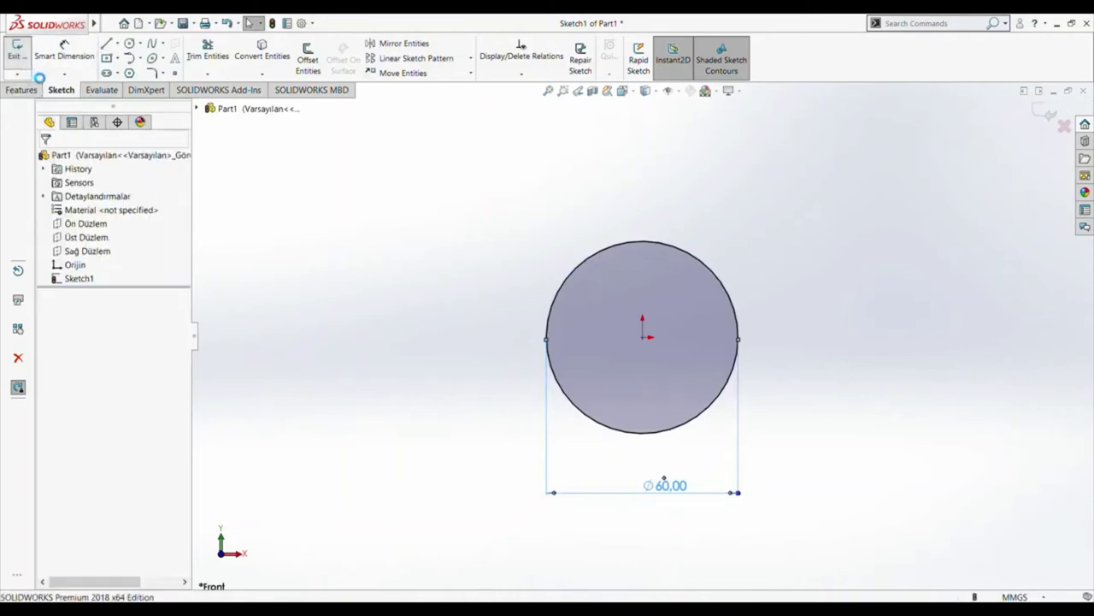
- Start a second sketch on the top plane (Üst Düzlem), perpendicular to the circle
mouse_move(437, 231)
middle_mouse_down()
mouse_move(395, 319)
mouse_move(379, 337)
mouse_move(364, 331)
middle_mouse_up()
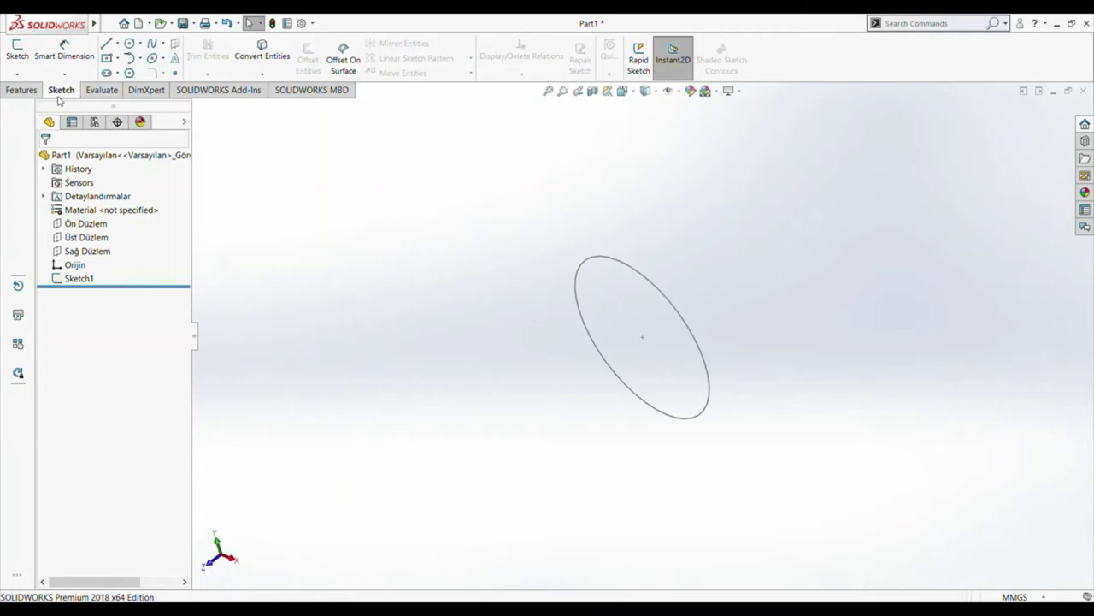
middle_click_drag(402, 225, 475, 381)
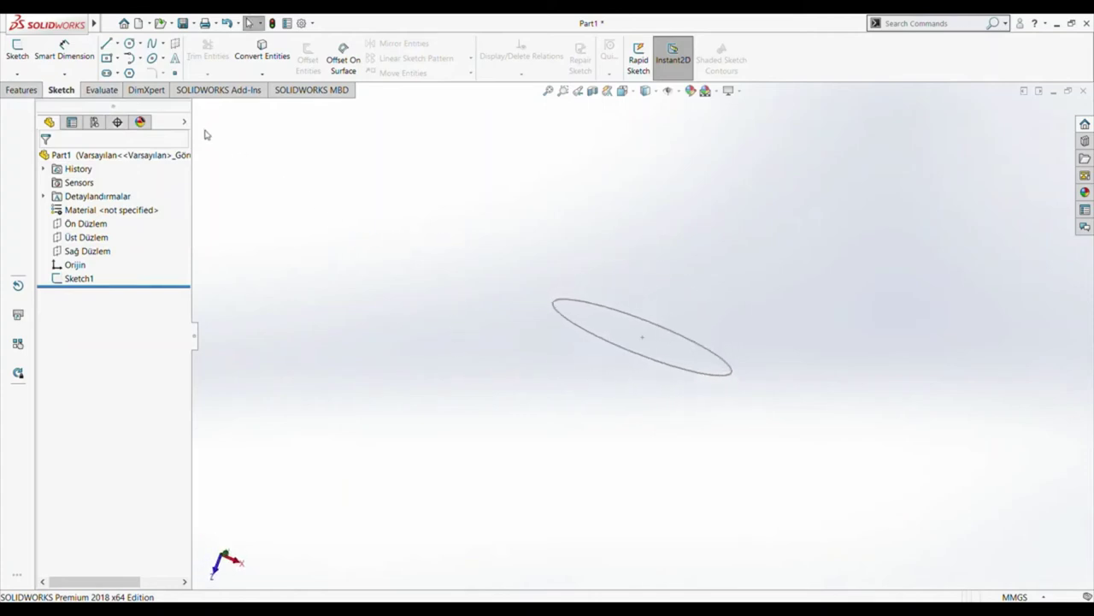
left_click(17, 51)
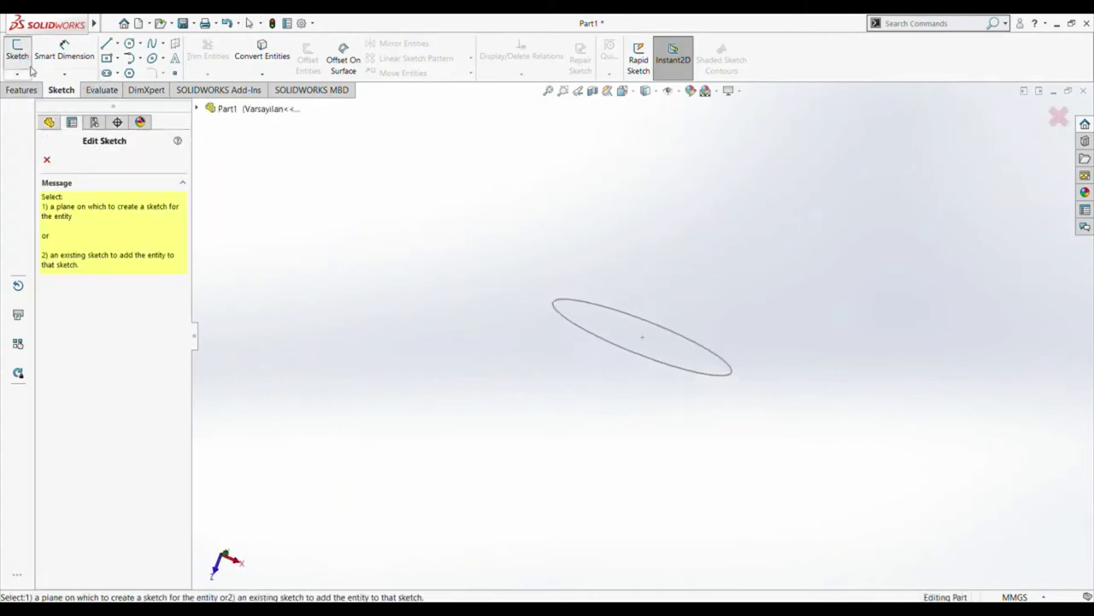
left_click(197, 109)
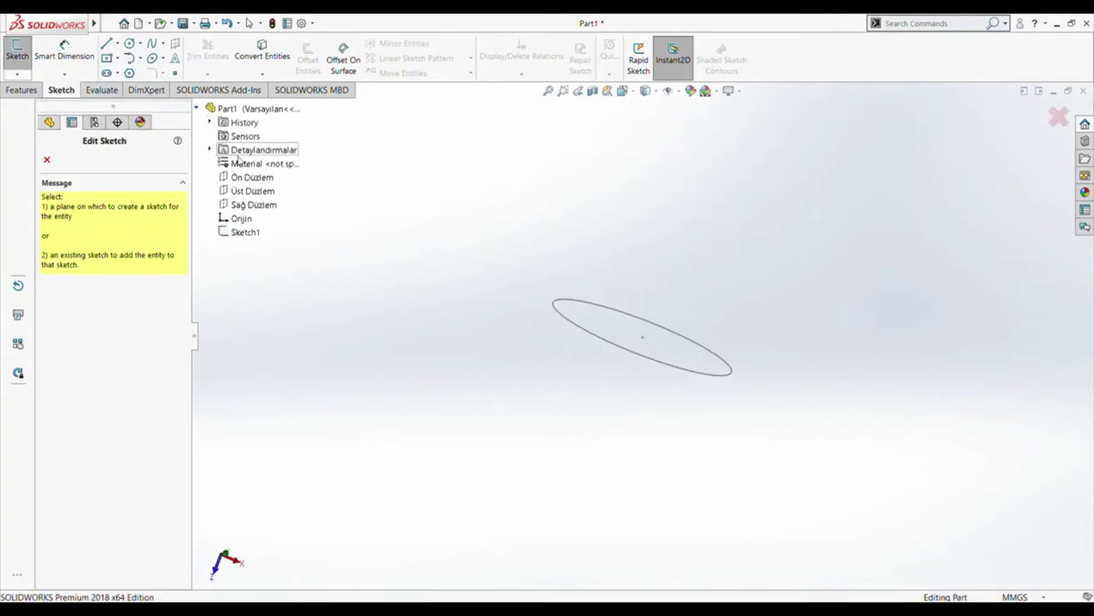
left_click(259, 197)
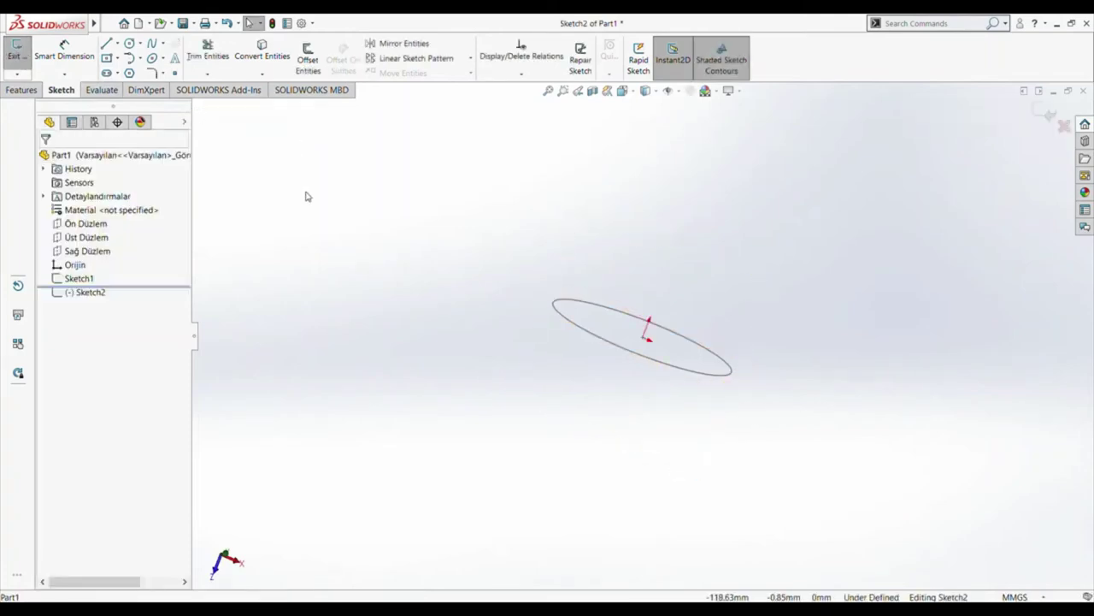
- Sketch an S-shaped spline through four points, starting at the circle's centre, and exit the sketch
left_click(155, 43)
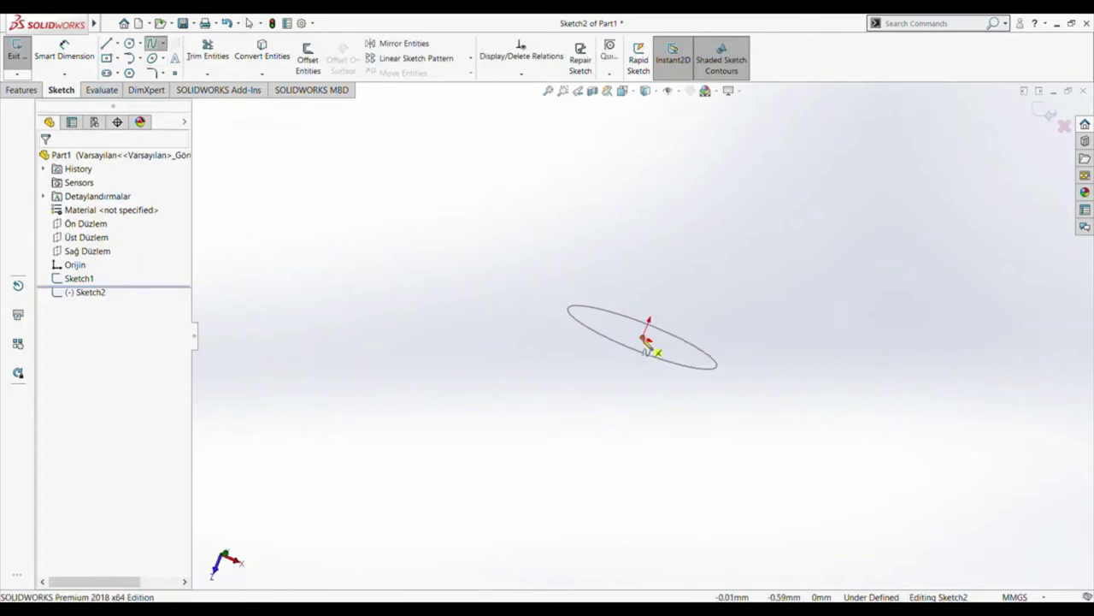
left_click(648, 337)
left_click(654, 203)
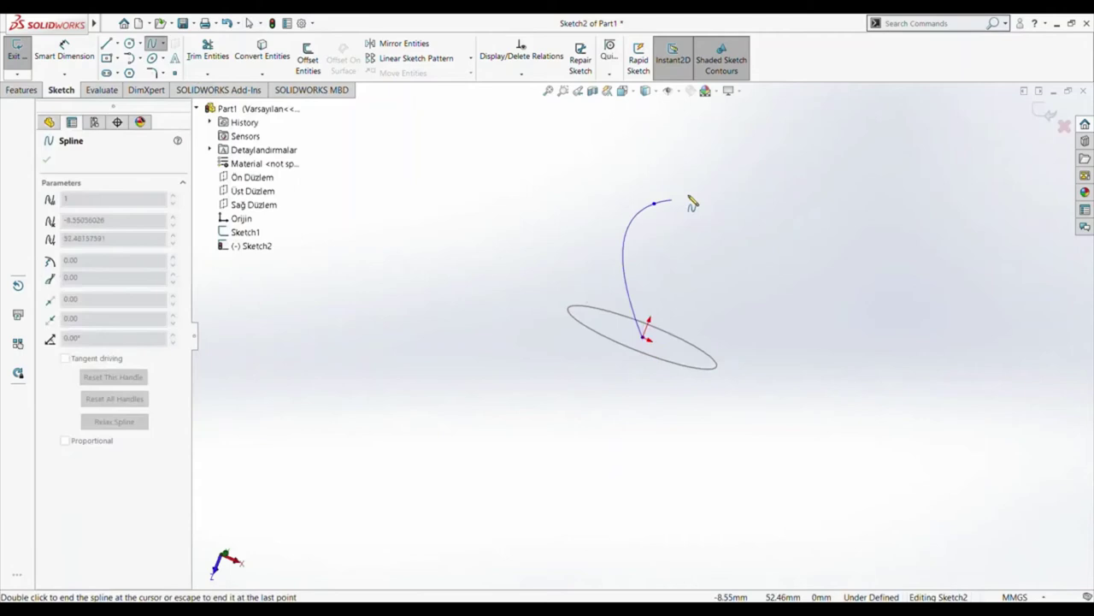
left_click(787, 150)
middle_click_drag(786, 150, 785, 199)
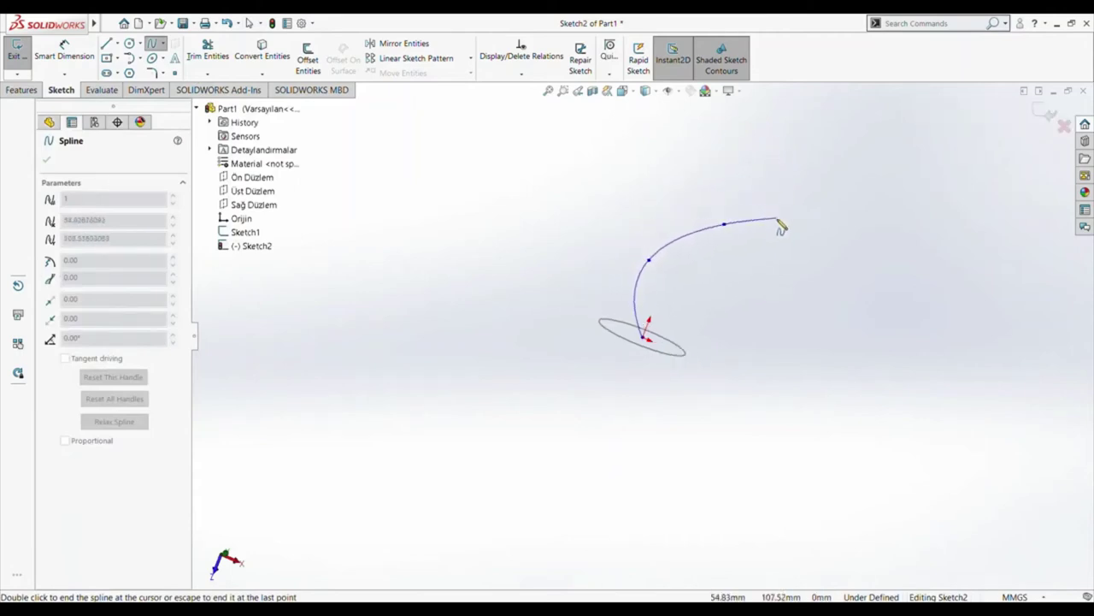
left_click(750, 130)
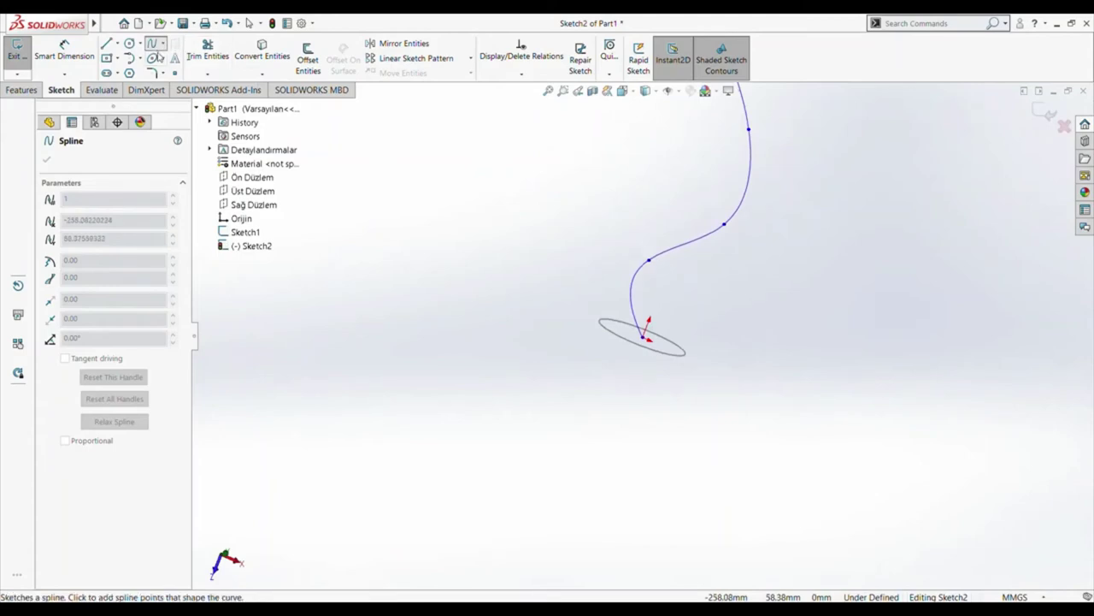
left_click(154, 44)
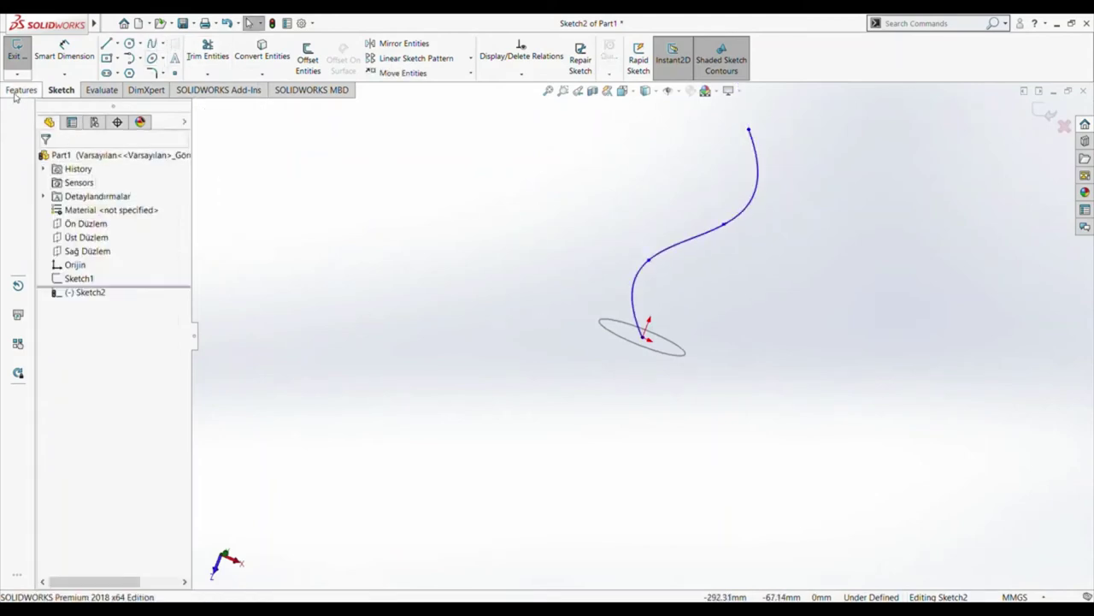
left_click(18, 49)
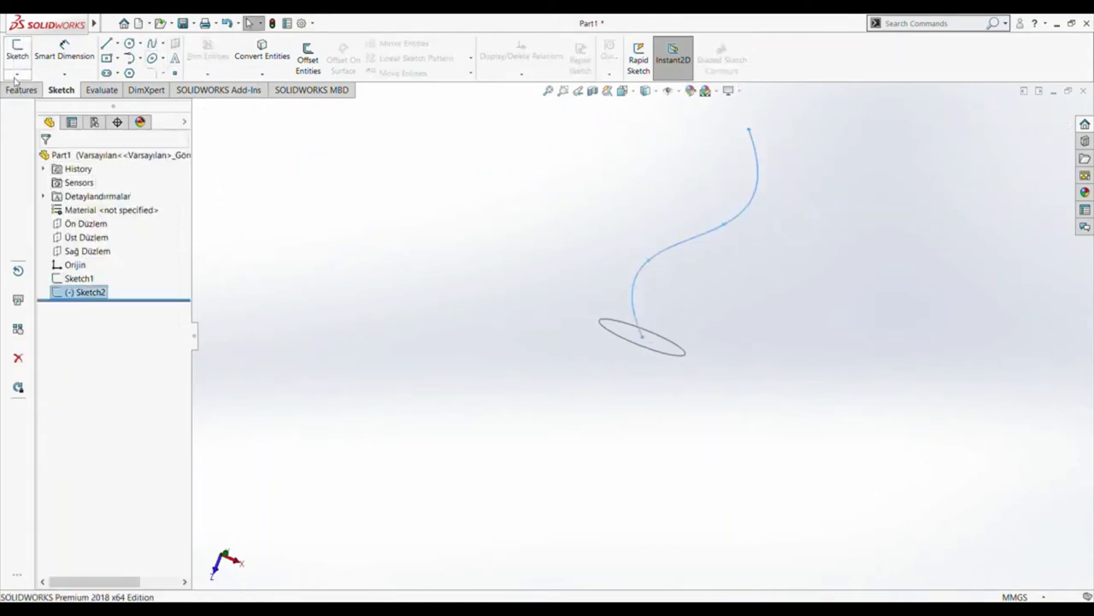
- Set up a Swept Boss/Base with the 60 mm circle as the sketch profile and the spline as the path
left_click(19, 90)
left_click(376, 233)
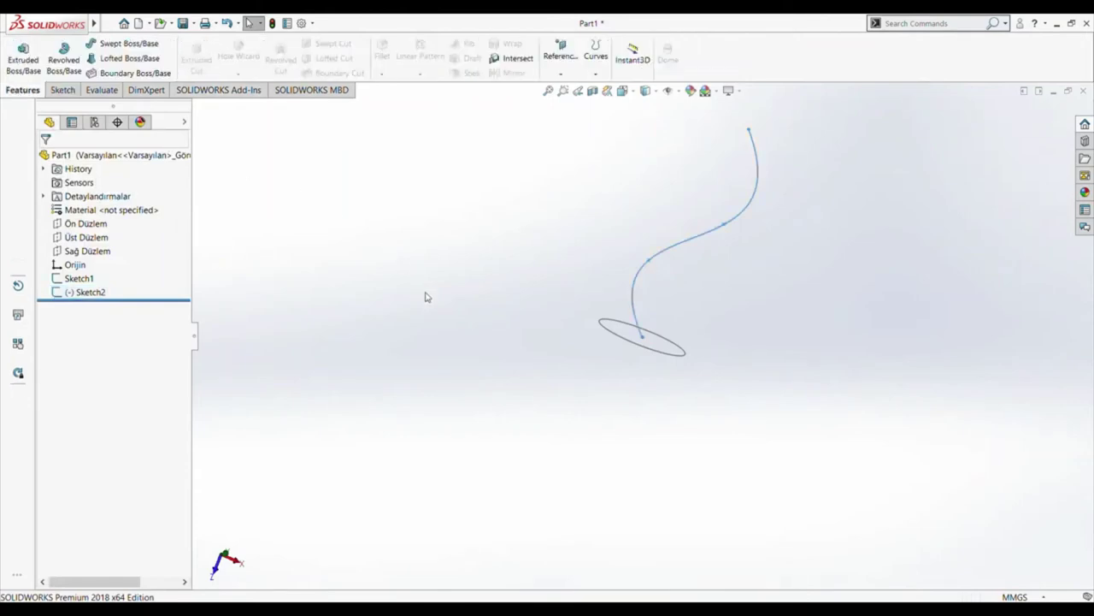
left_click(119, 49)
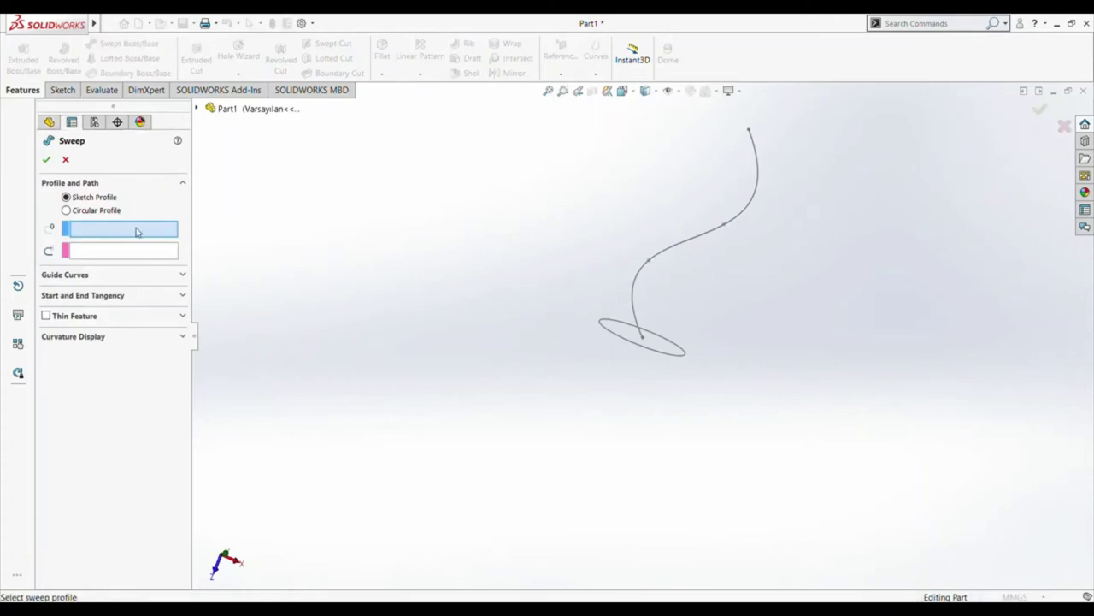
left_click(627, 343)
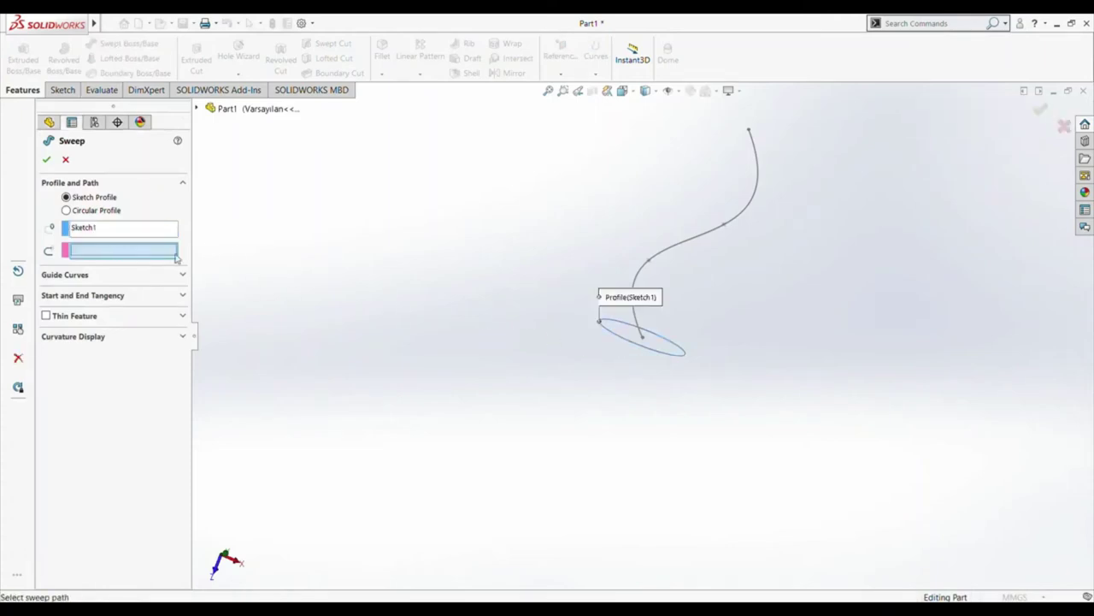
left_click(663, 261)
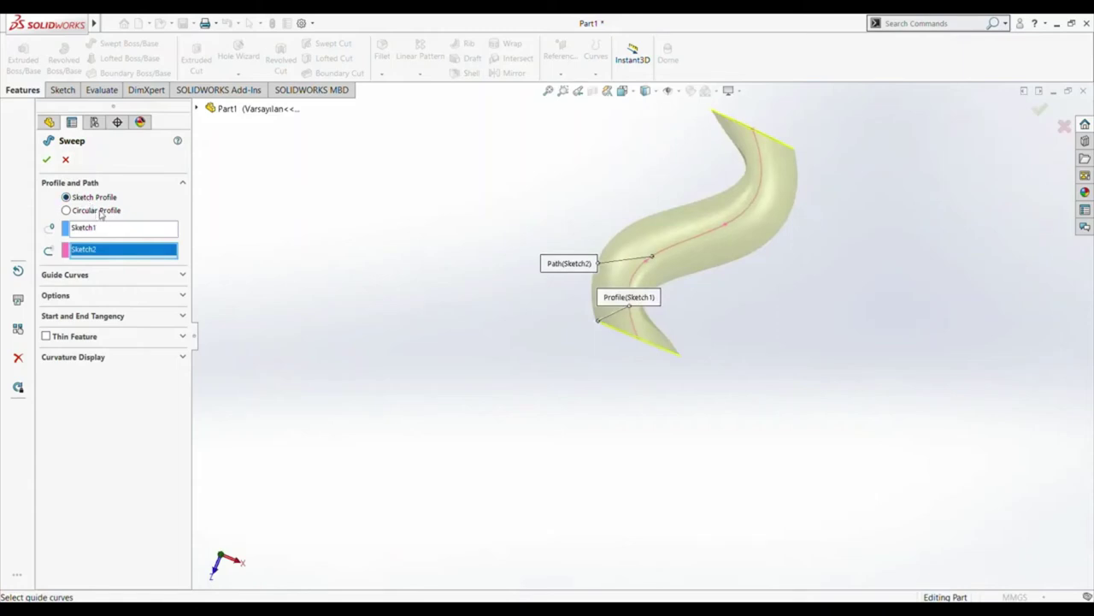
- Try the circular profile option, return to the sketch profile with the circle reselected, and complete the sweep
left_click(68, 211)
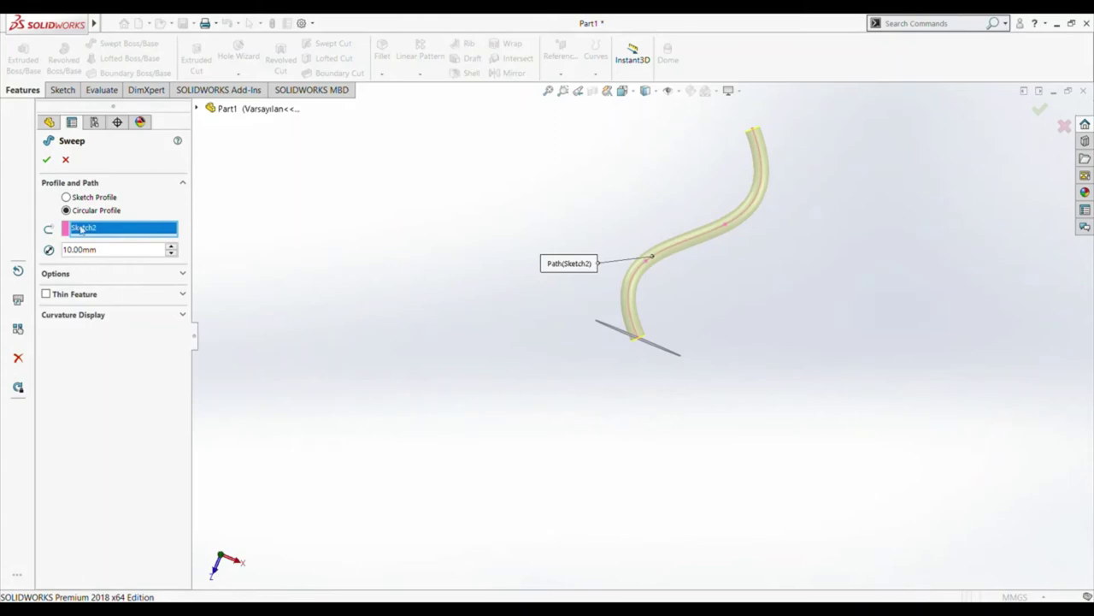
left_click(66, 197)
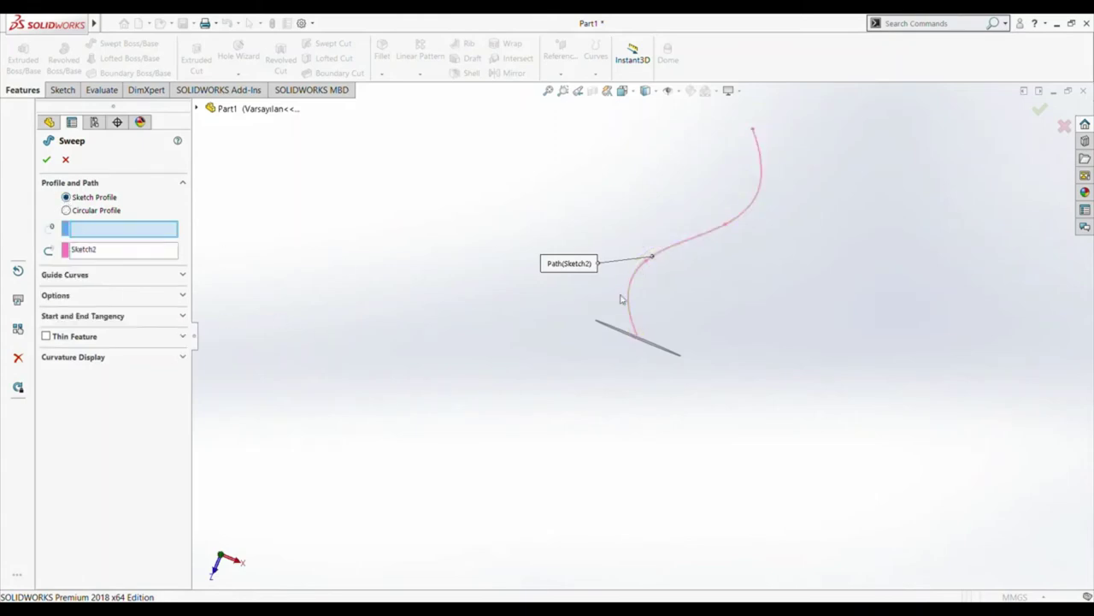
left_click(663, 351)
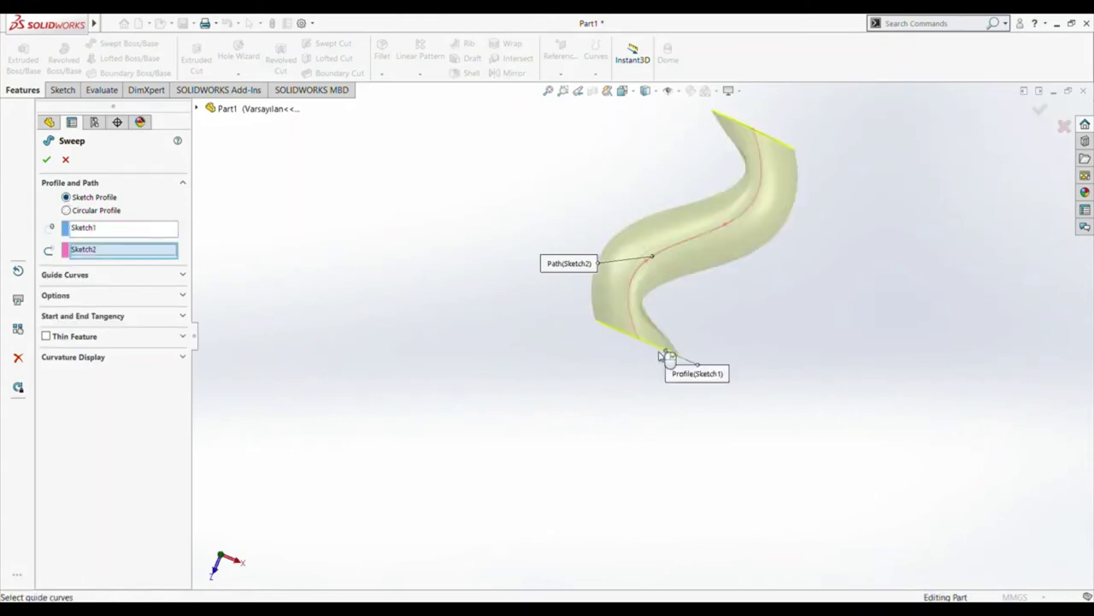
left_click(47, 160)
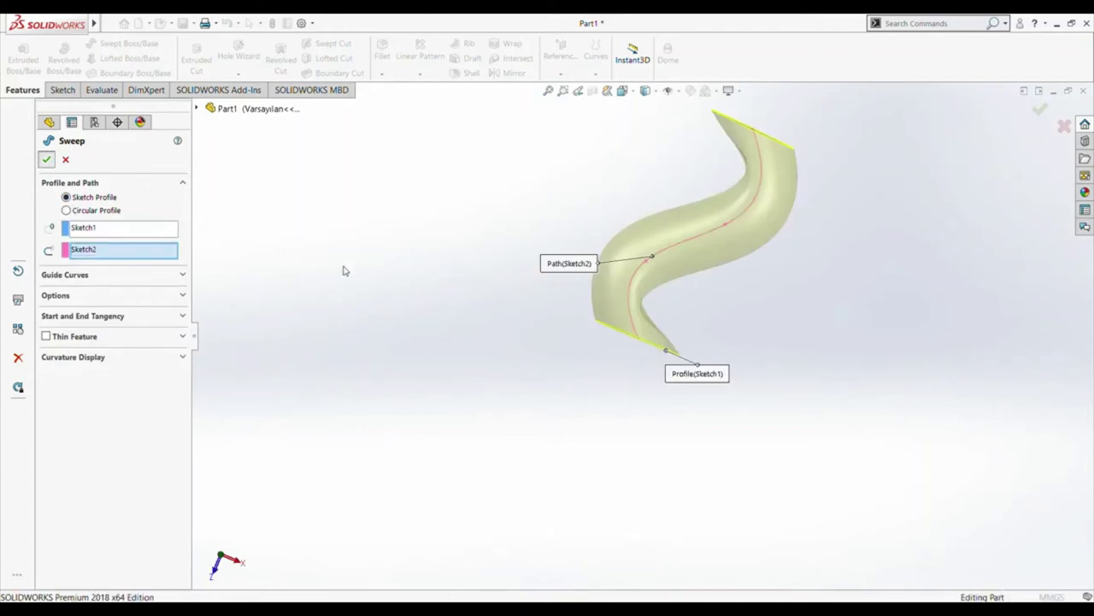
middle_click_drag(481, 252, 523, 216)
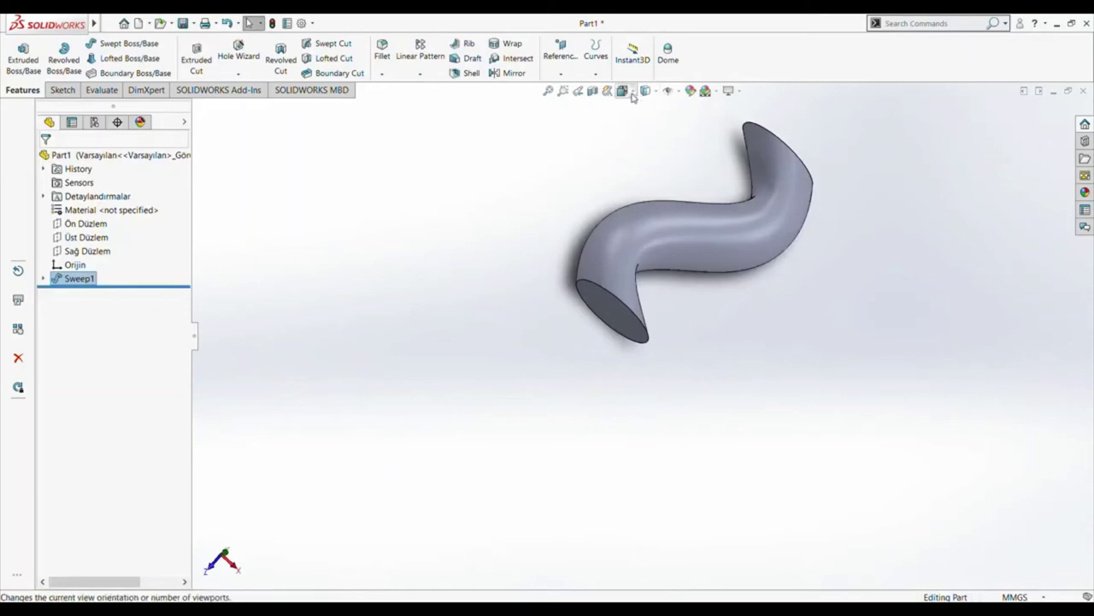
left_click(593, 92)
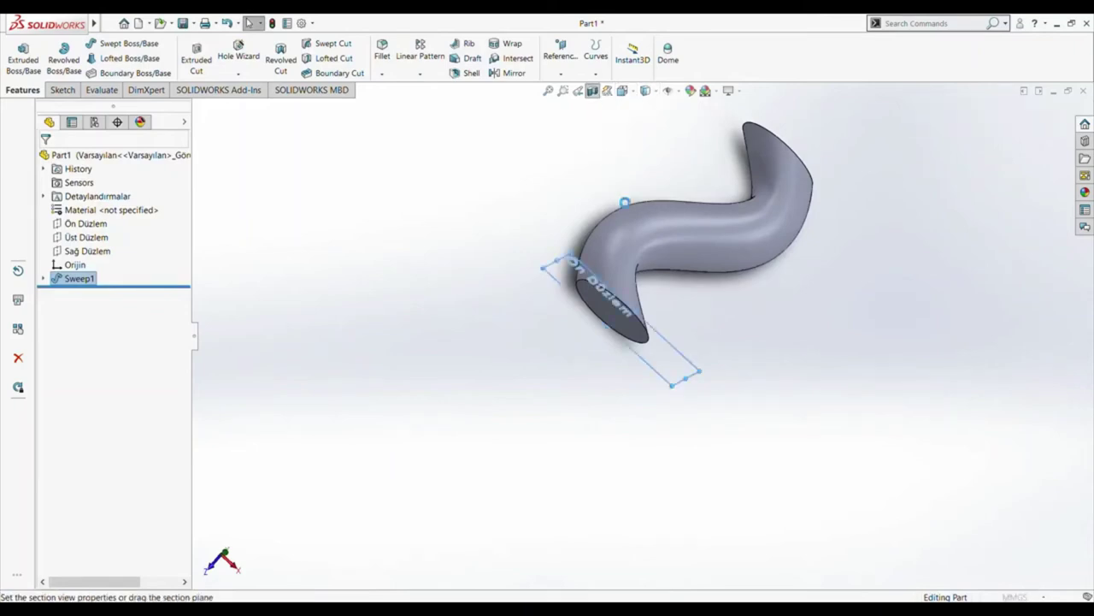
left_click_drag(588, 376, 581, 406)
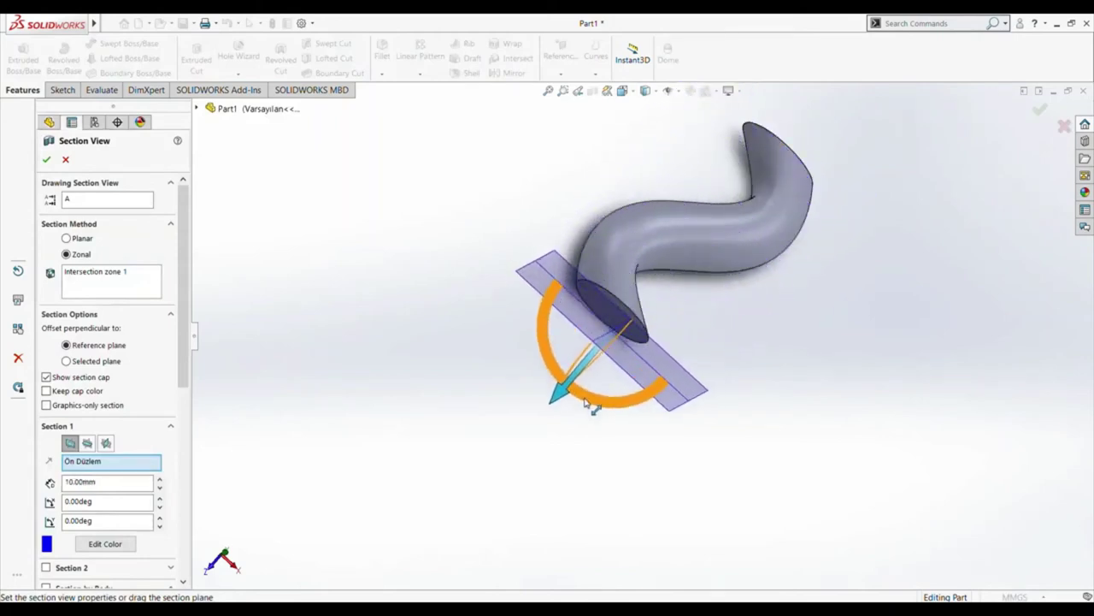
left_click(65, 159)
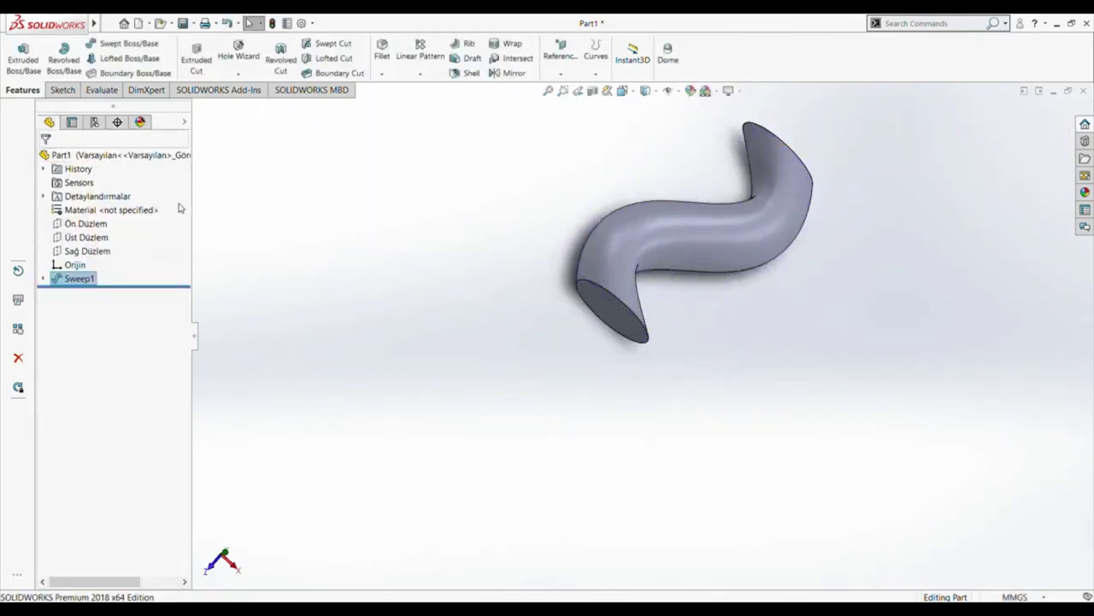
middle_click_drag(403, 305, 352, 308)
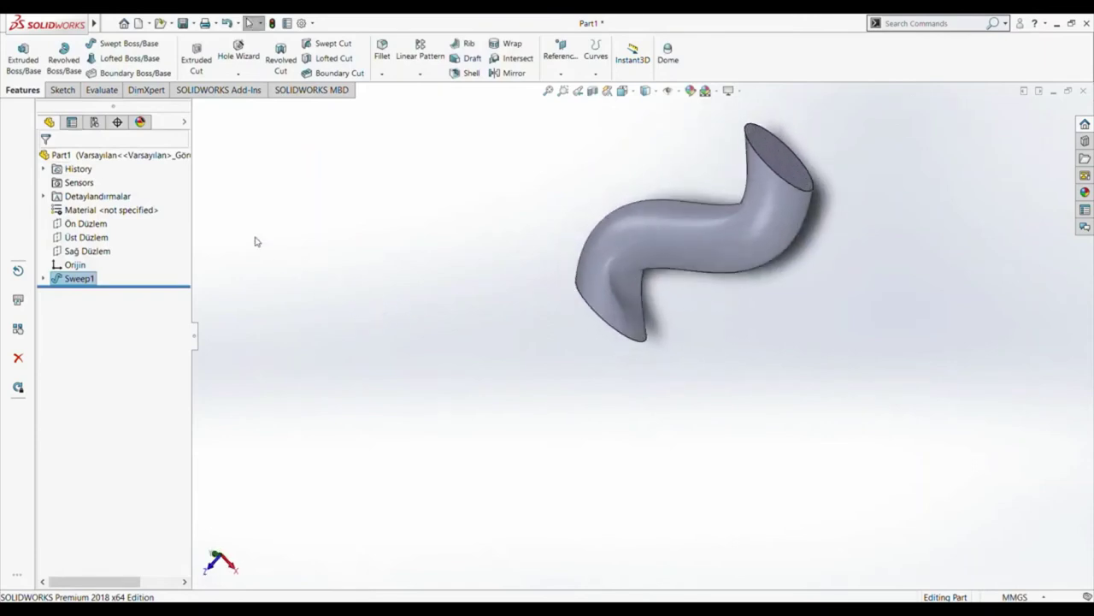
- Delete the sweep feature and remove the circle from its sketch with Power trim
left_click(82, 281)
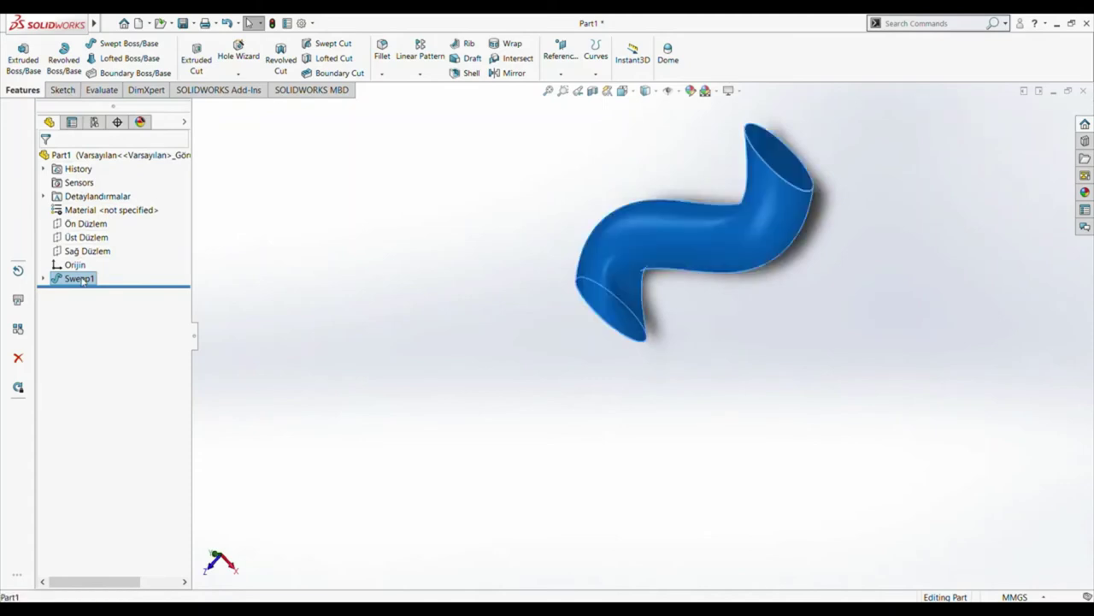
key("Delete")
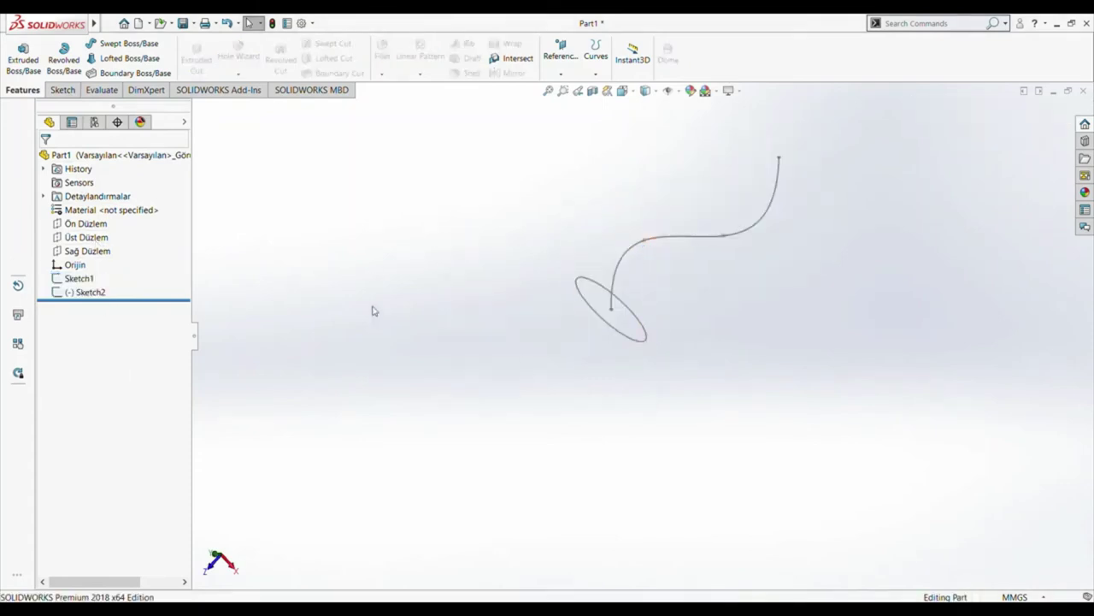
left_click(630, 342)
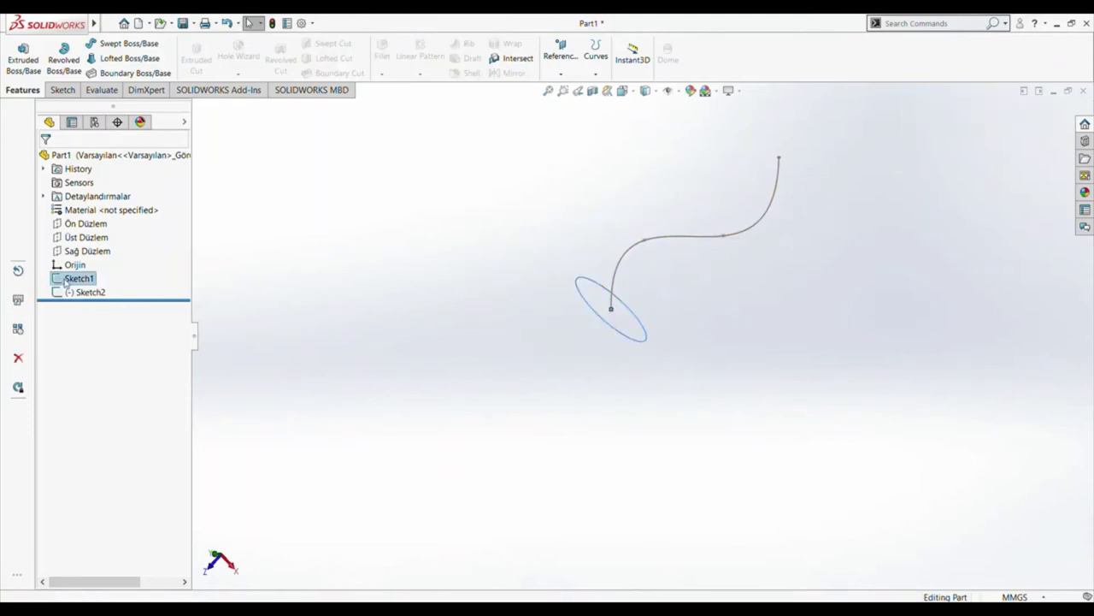
left_click(79, 250)
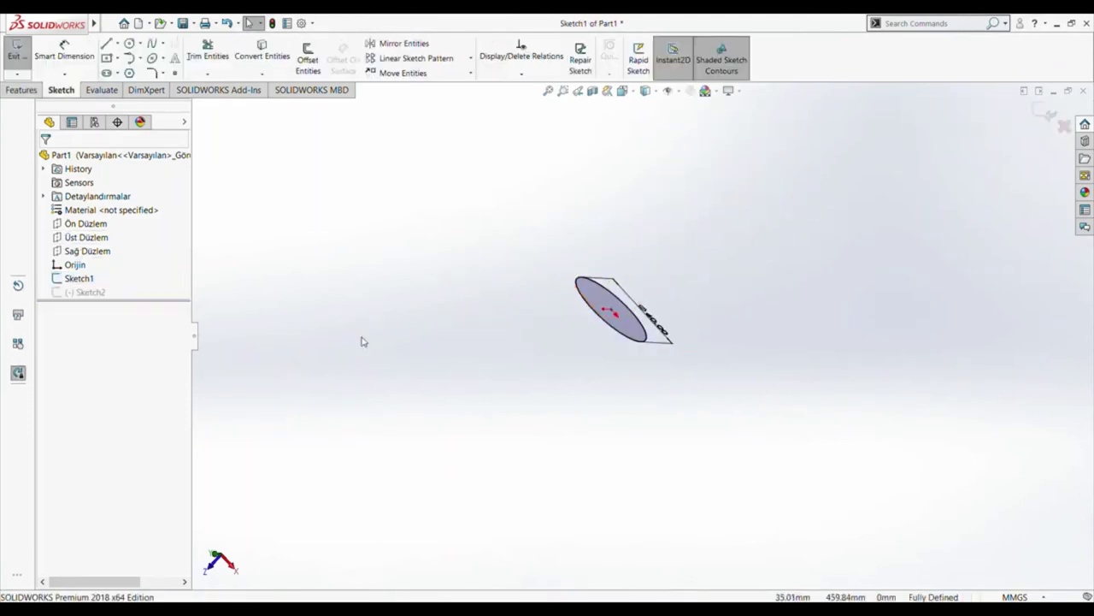
left_click(208, 51)
left_click_drag(553, 330, 644, 308)
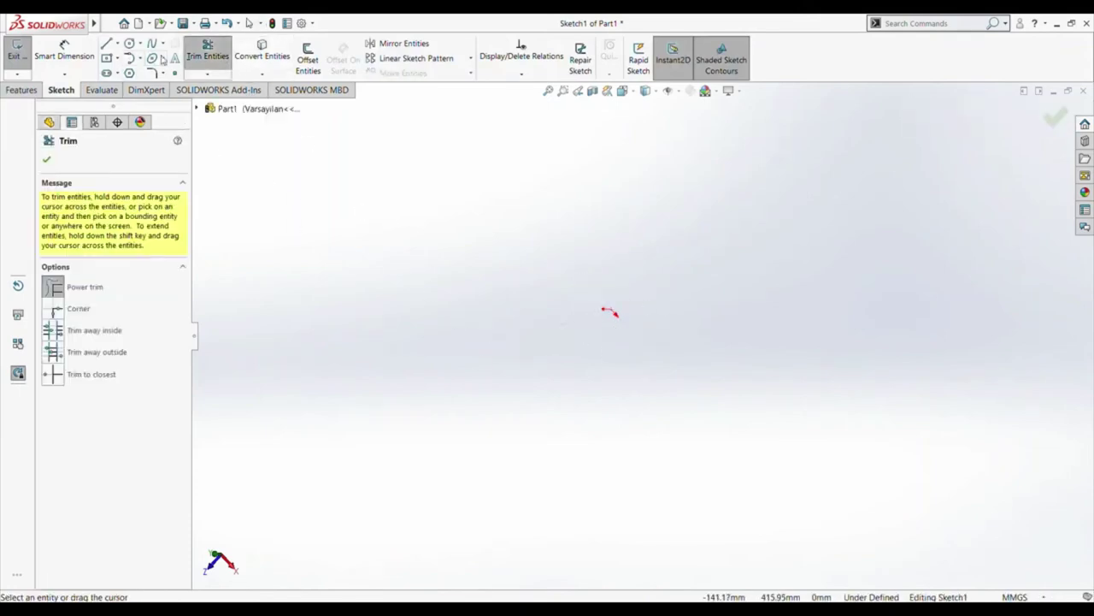
left_click(208, 52)
- Sketch a six-sided polygon around the origin with an inscribed circle about 154 mm in diameter
left_click(129, 72)
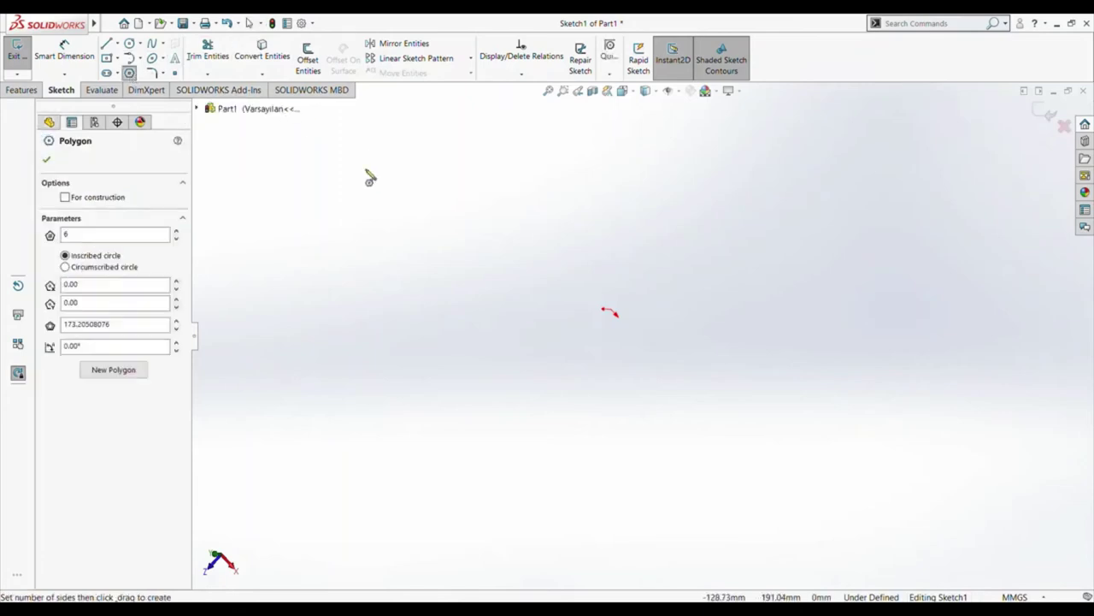
left_click_drag(609, 313, 582, 334)
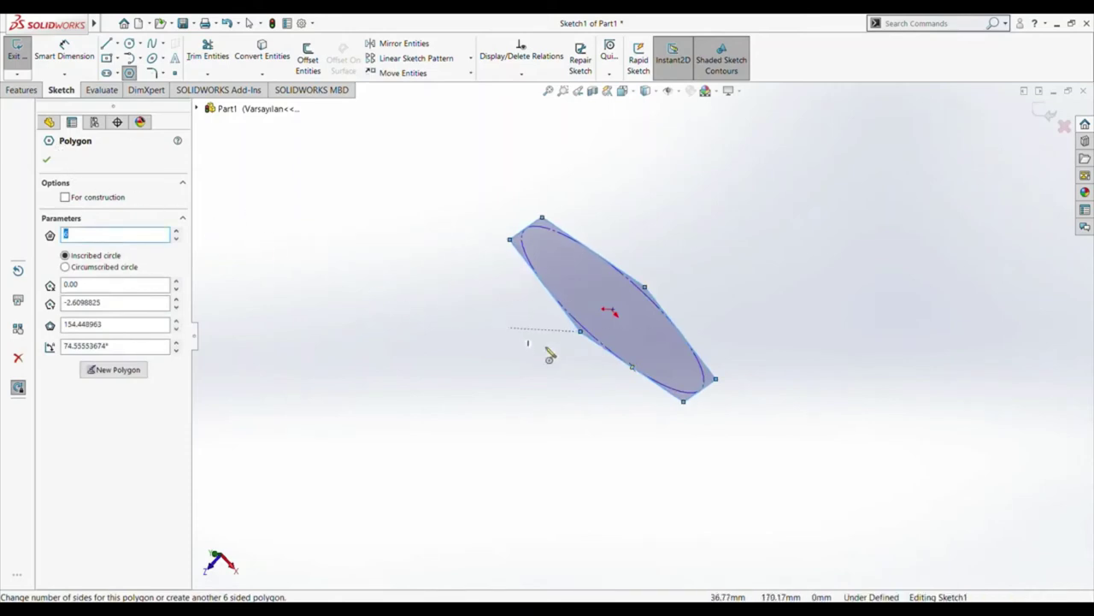
left_click(47, 159)
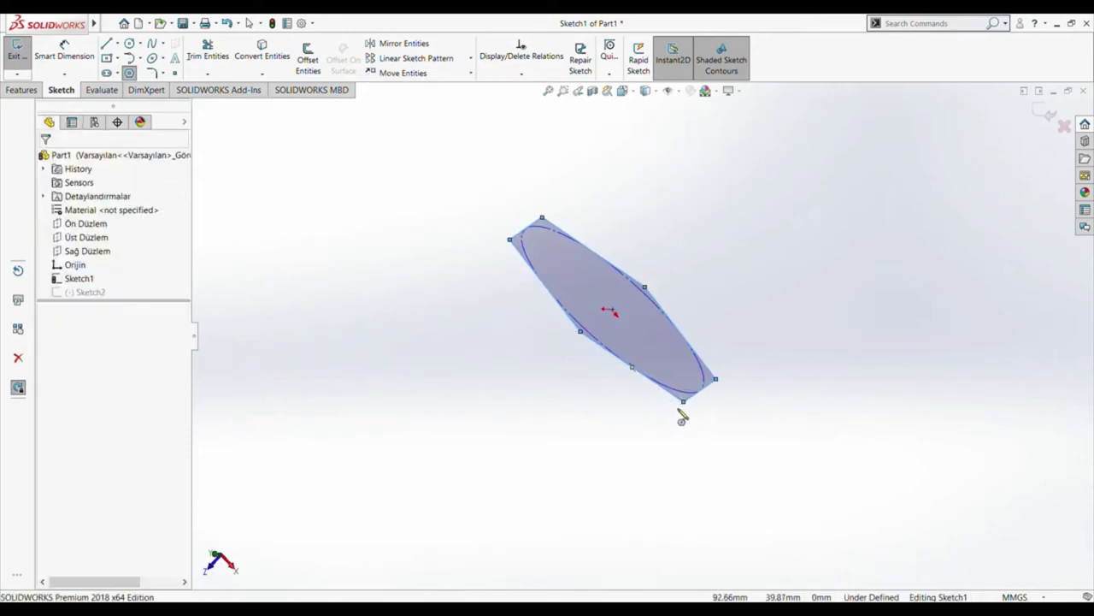
left_click_drag(689, 407, 347, 222)
key("Escape")
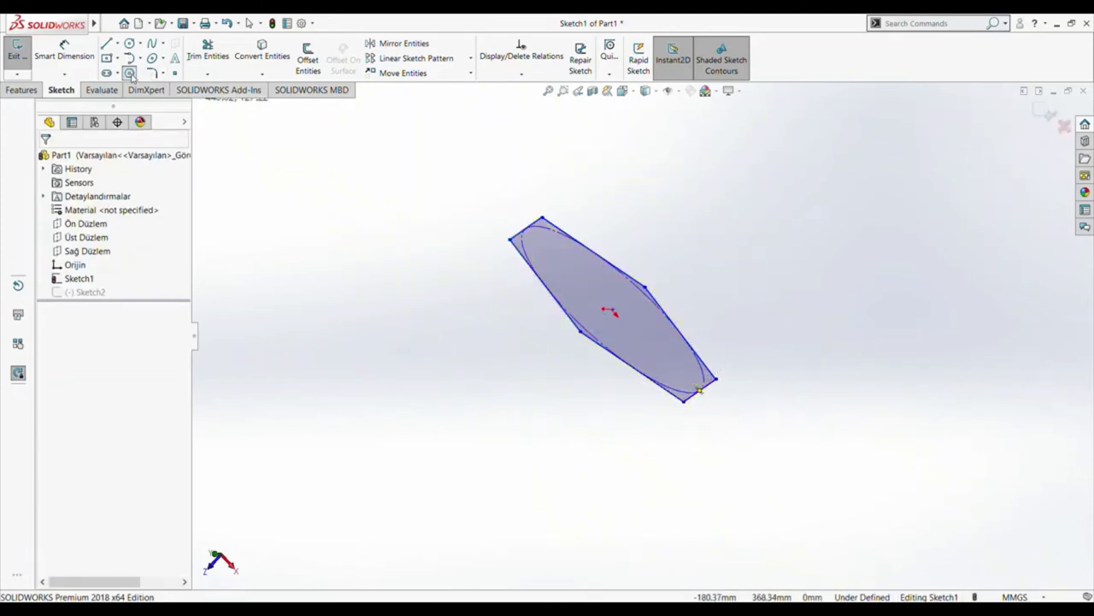
- Make the hexagon's lower corner coincident with the origin and exit the sketch
left_click(611, 310)
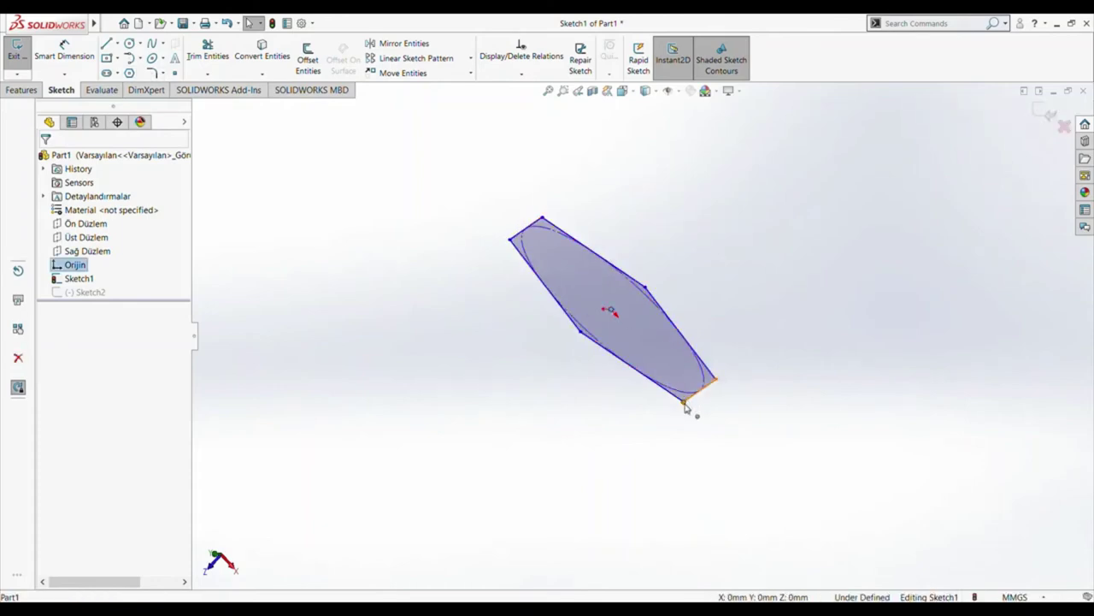
left_click(685, 401, "ctrl")
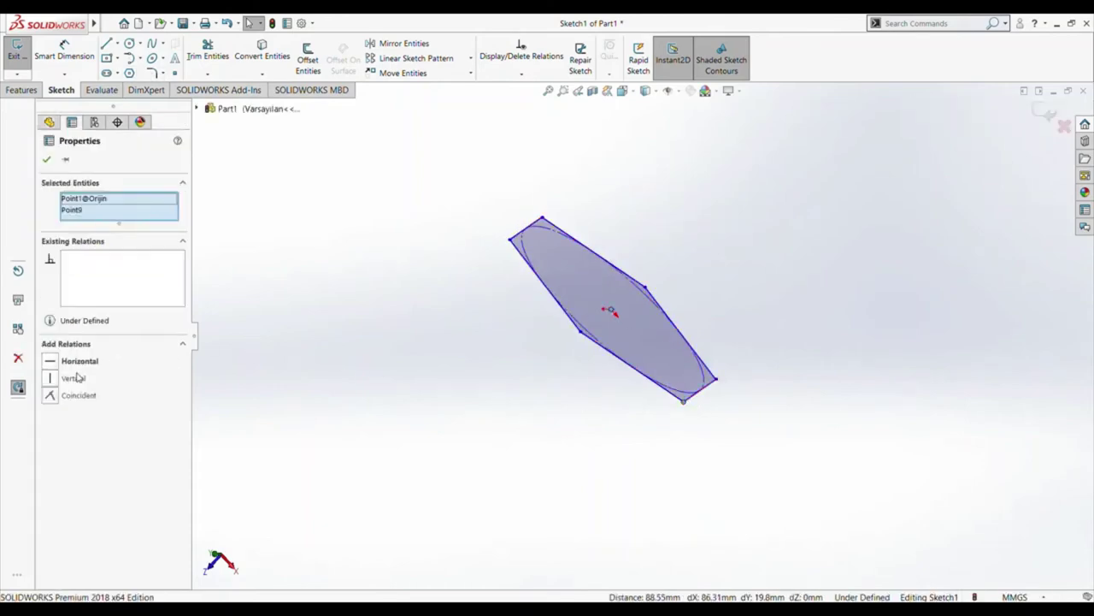
left_click(52, 396)
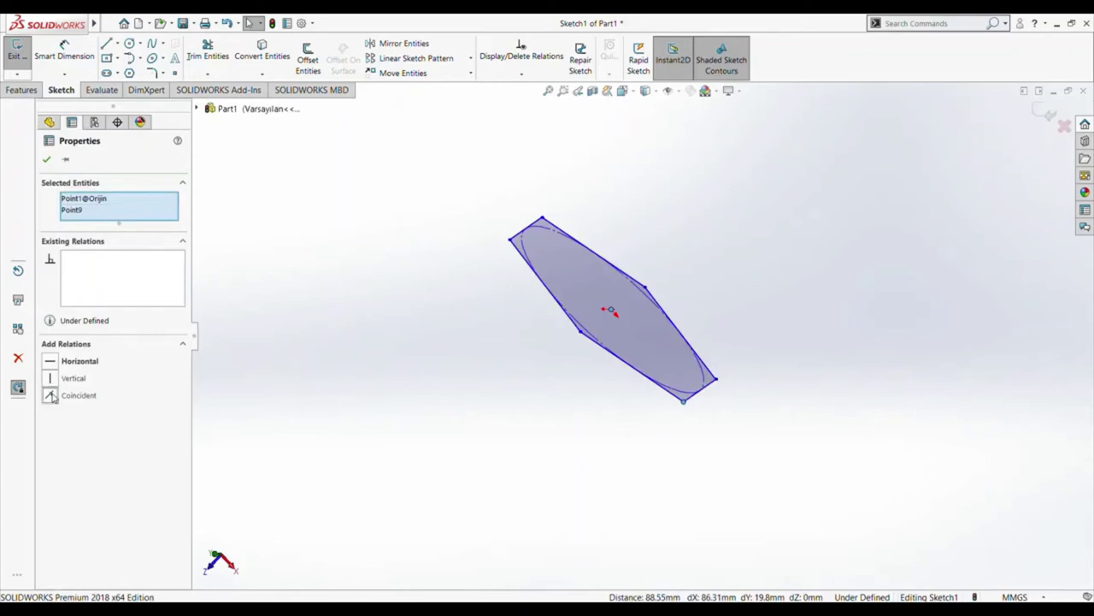
left_click(46, 160)
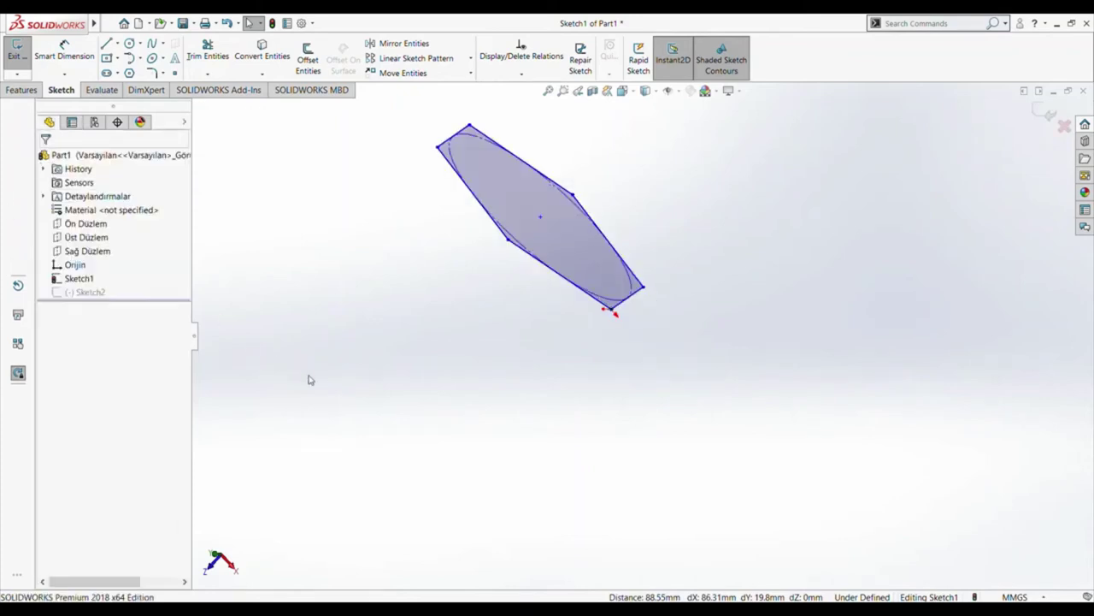
left_click(17, 49)
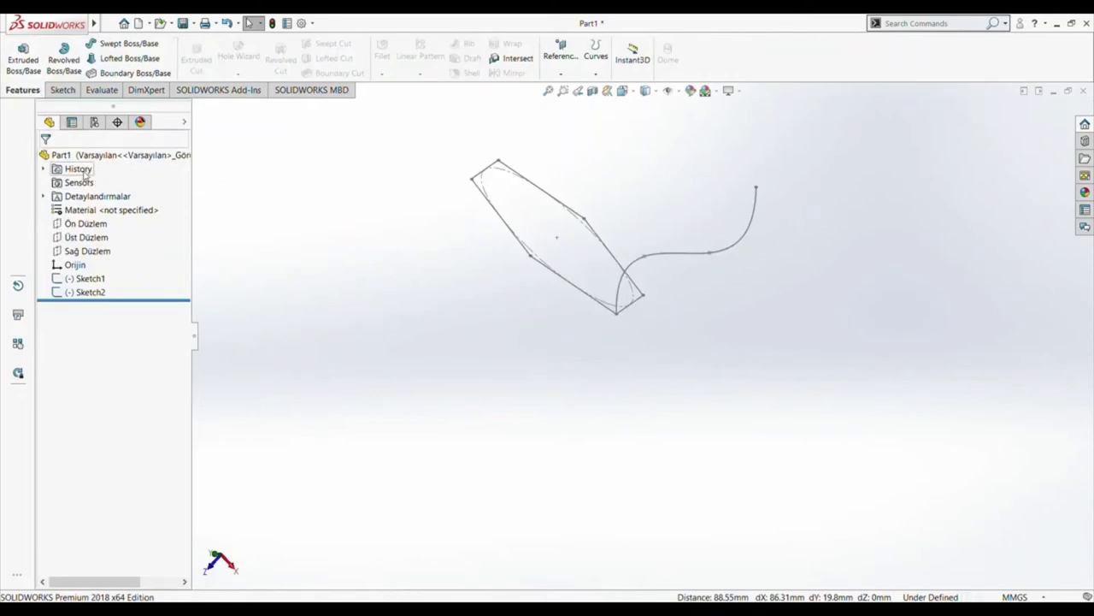
- Try to sweep the hexagon sketch along the spline path
left_click(124, 43)
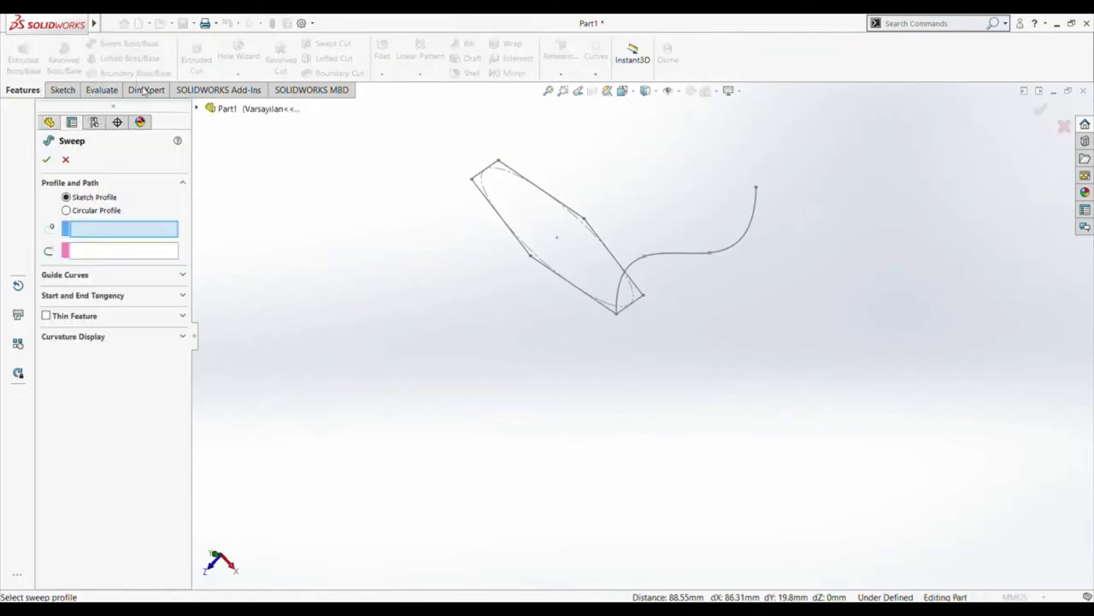
left_click(496, 213)
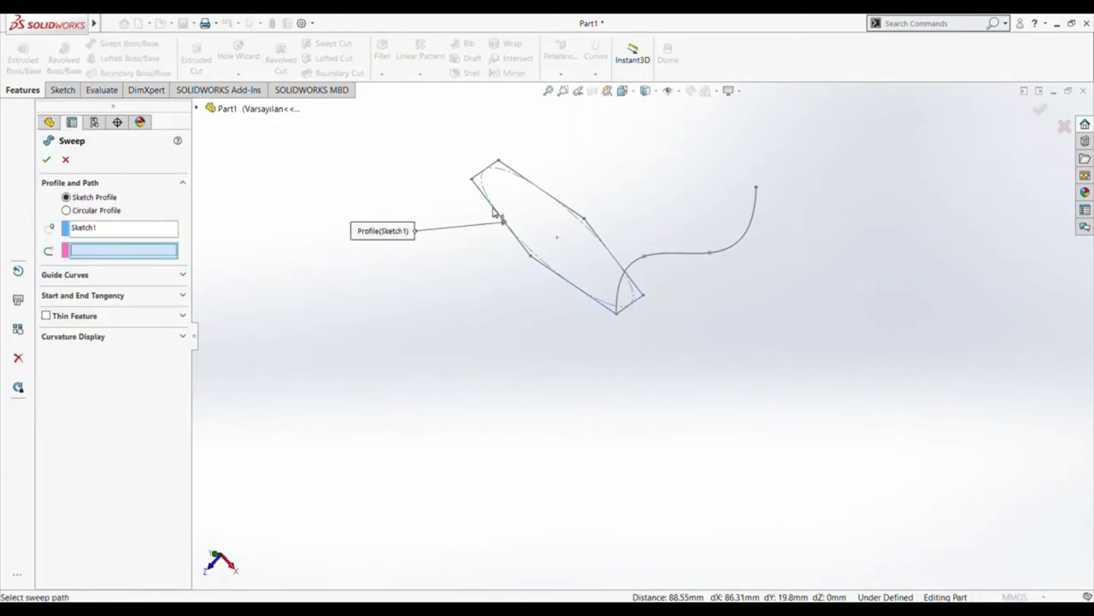
left_click(753, 244)
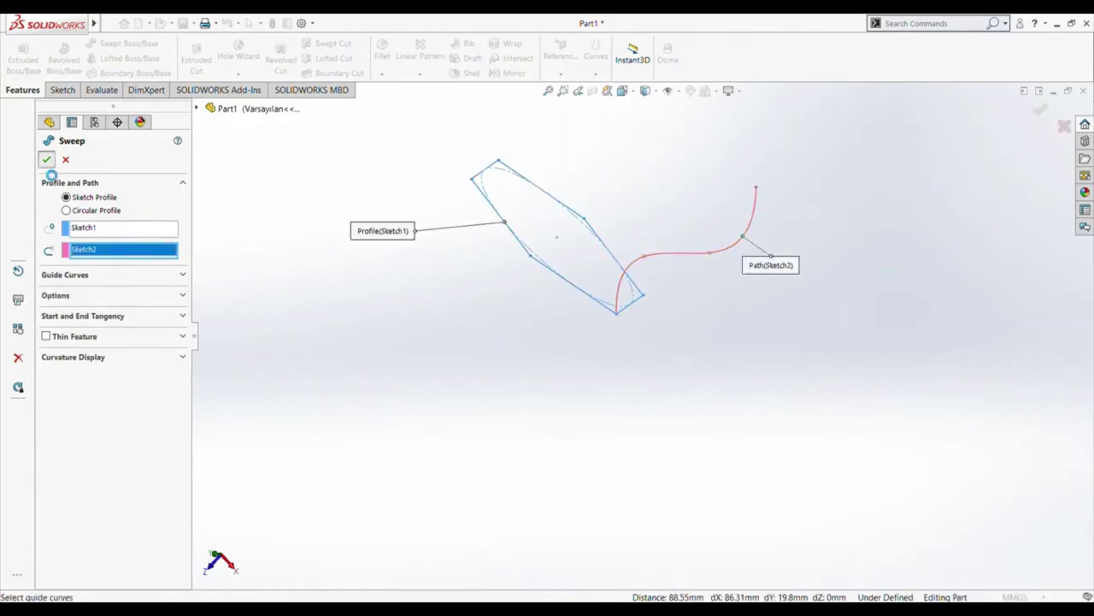
left_click(46, 159)
left_click(65, 159)
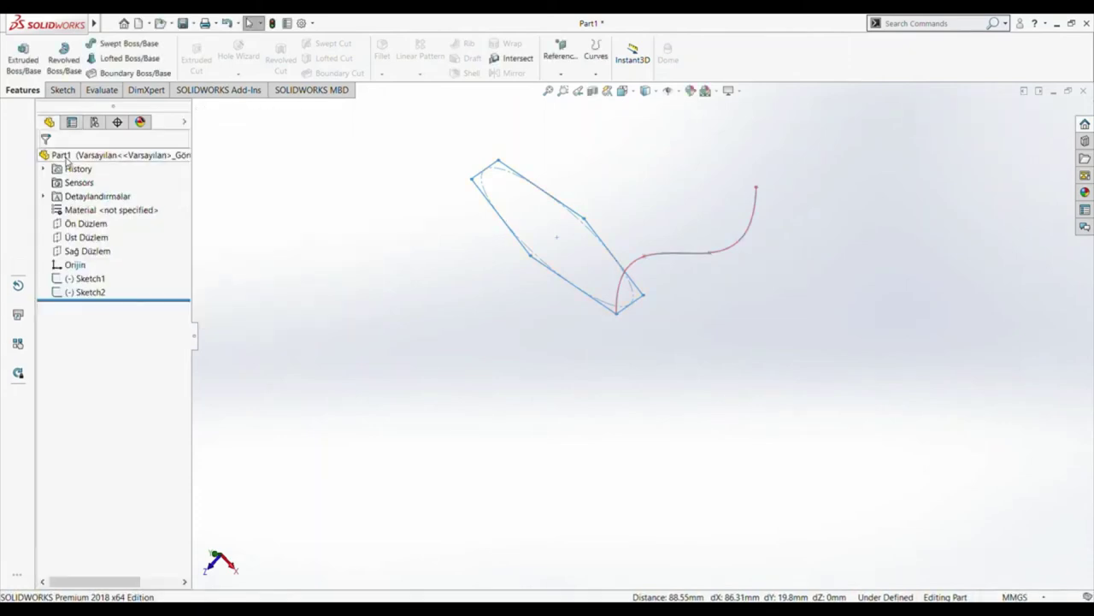
- Edit the hexagon sketch, shrink the hexagon to a side length of about 27 mm, and exit the sketch
left_click(101, 278)
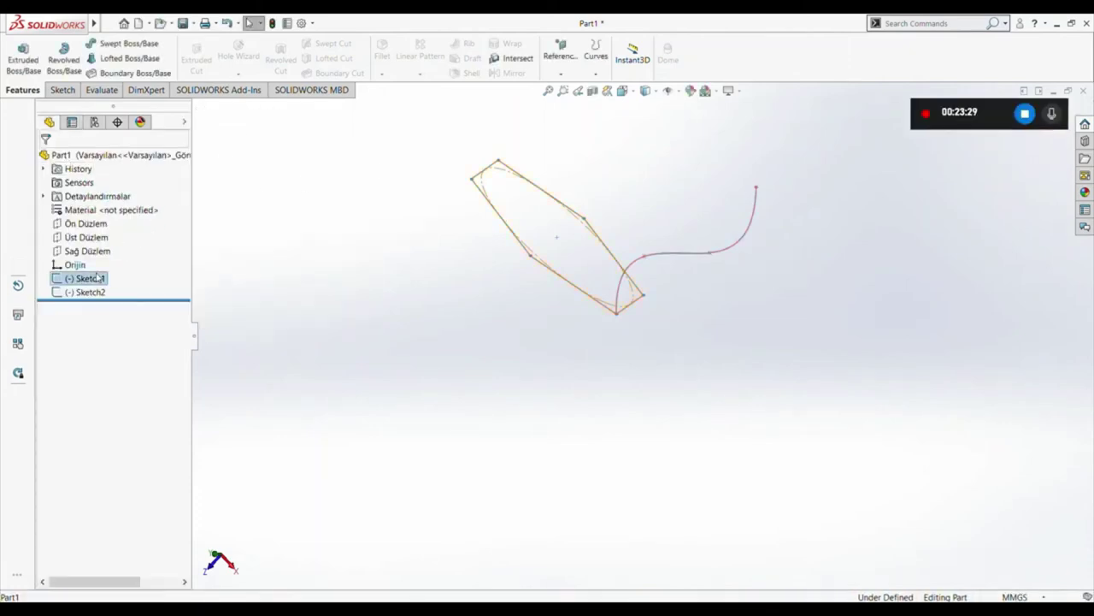
left_click(111, 236)
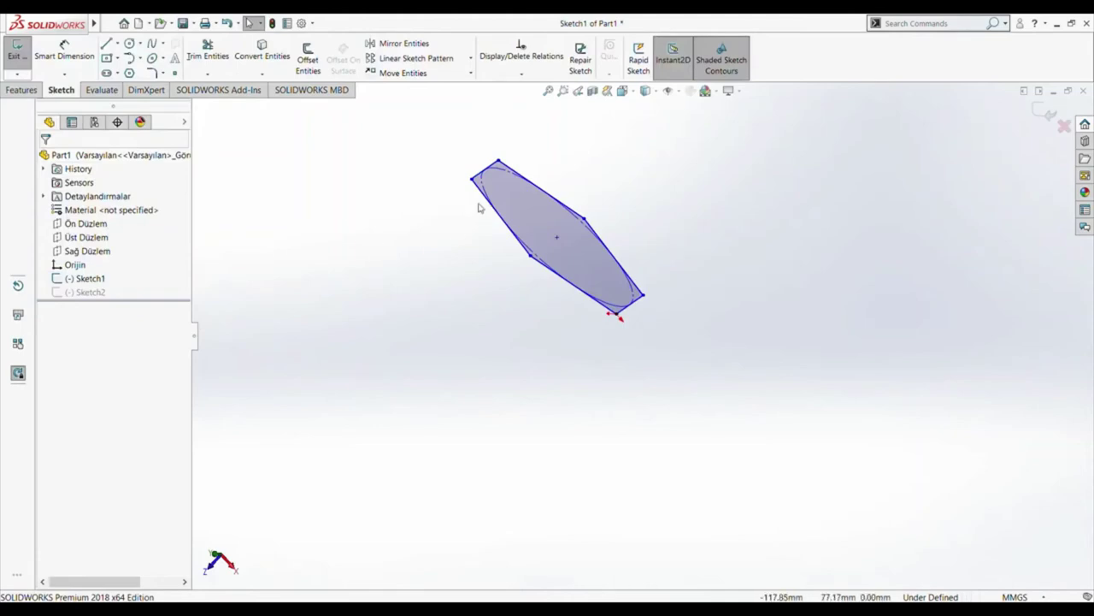
mouse_move(483, 178)
left_mouse_down()
mouse_move(568, 295)
mouse_move(562, 285)
left_mouse_up()
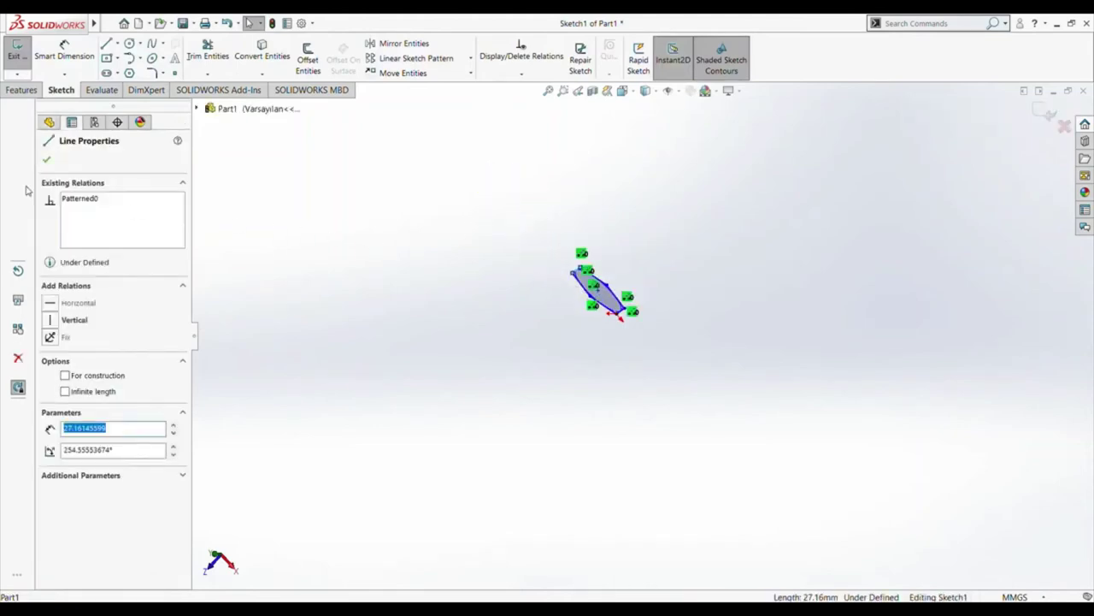
left_click(49, 161)
left_click(15, 75)
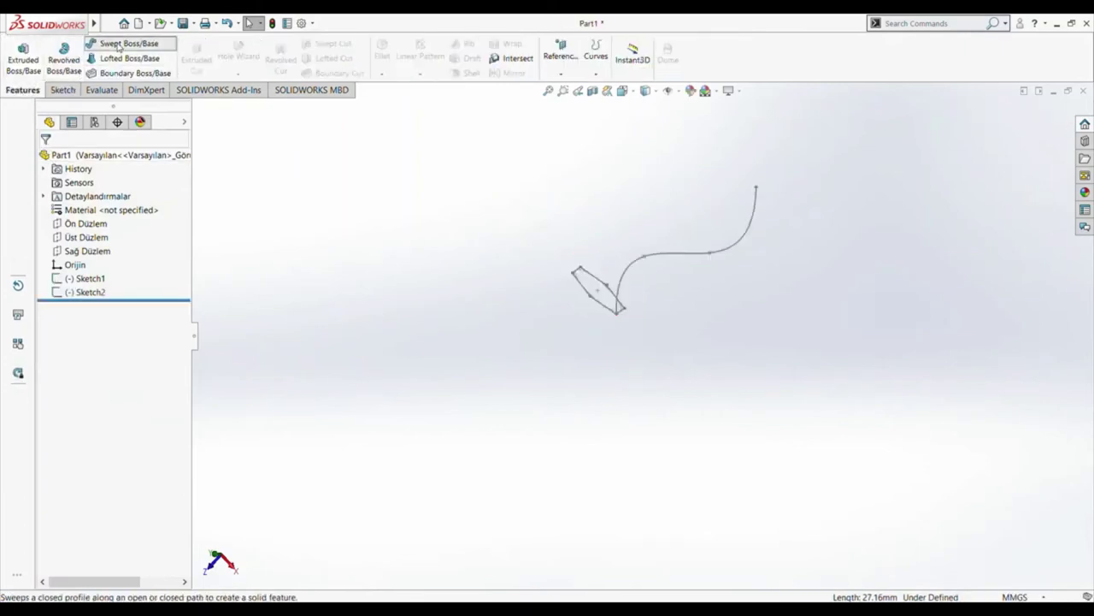
- Try to sweep the smaller hexagon along the spline, using the hexagon as sketch profile and the spline as path
left_click(128, 44)
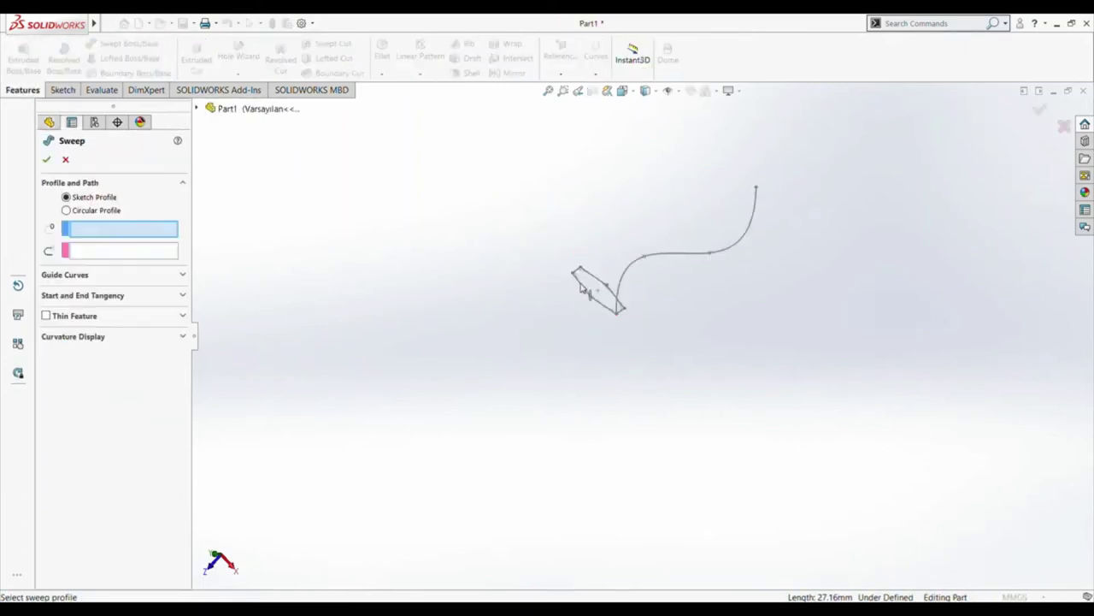
left_click(584, 289)
left_click(630, 286)
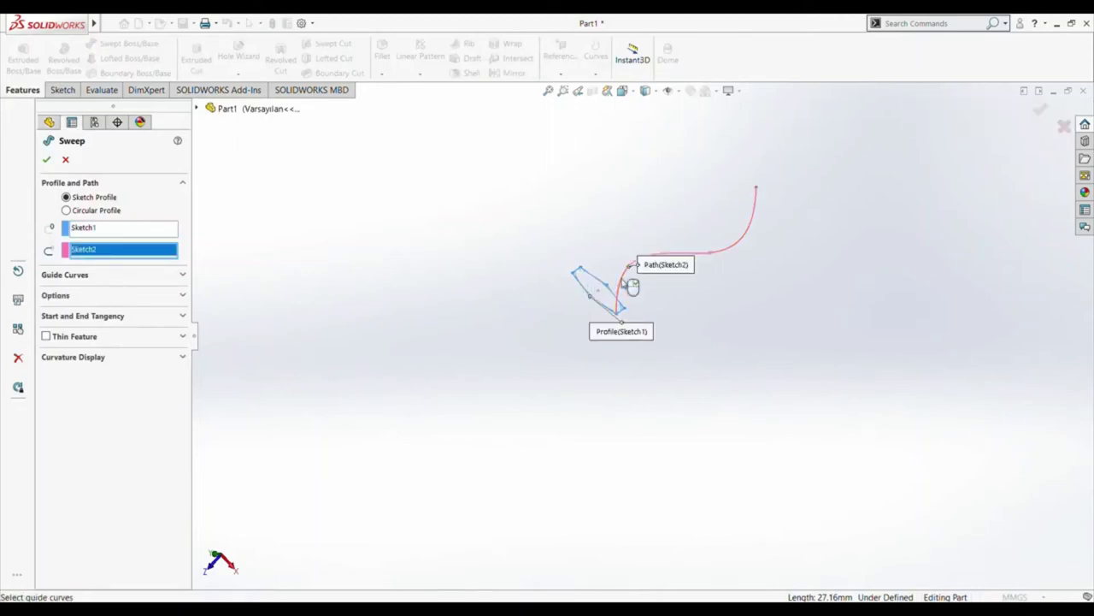
mouse_move(627, 360)
middle_mouse_down()
mouse_move(653, 389)
mouse_move(606, 376)
mouse_move(576, 350)
middle_mouse_up()
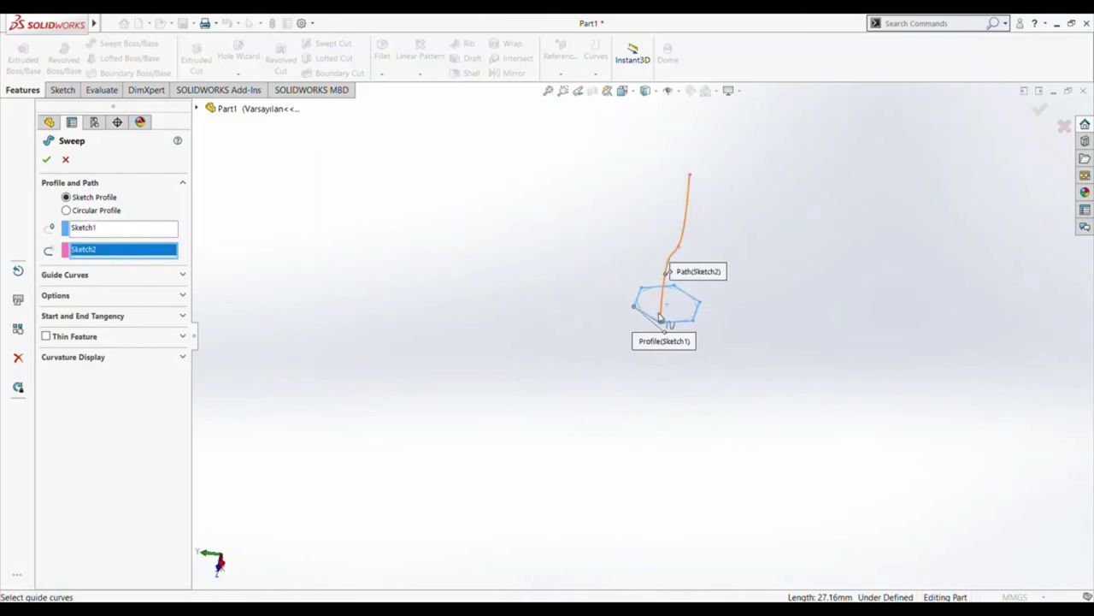
left_click(46, 159)
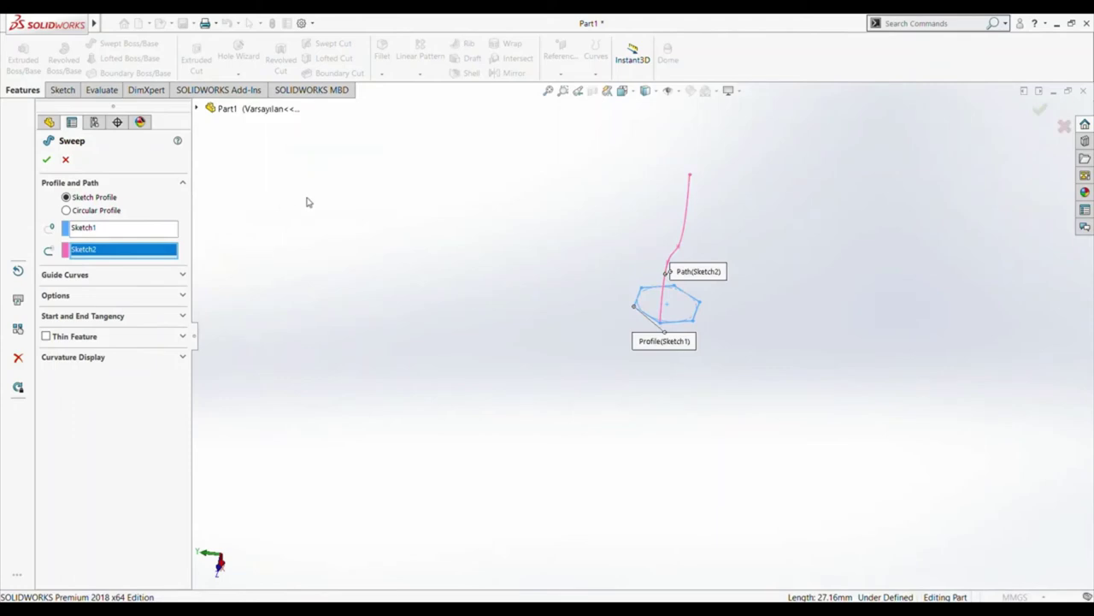
- Reshape the spline path by moving its far end point to about X 92.93, Y 321.52 mm, and exit the sketch
middle_click_drag(515, 254, 560, 327)
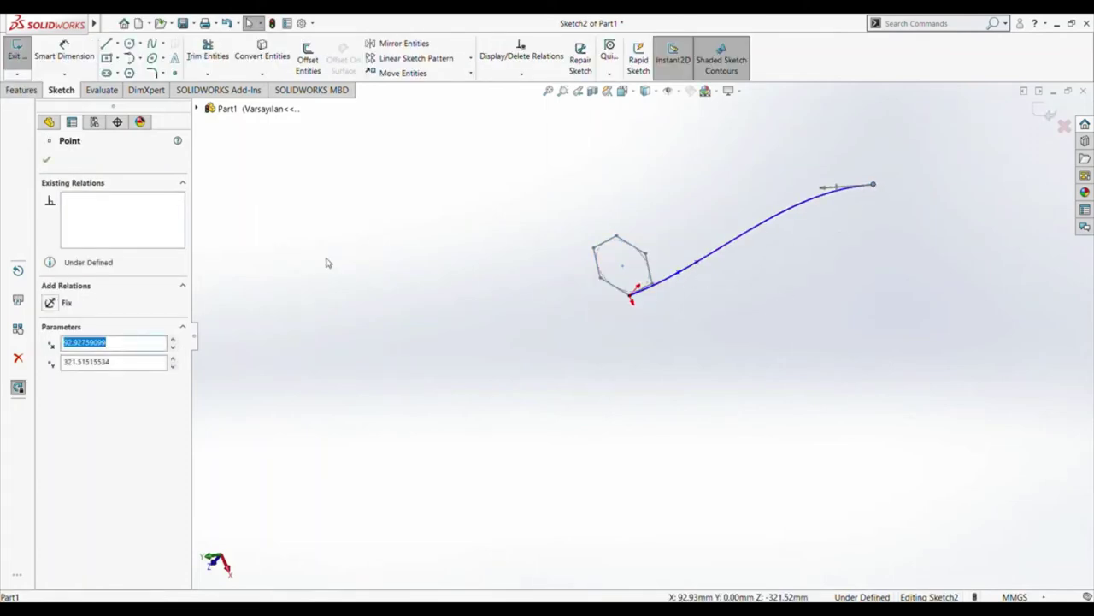
left_click(46, 159)
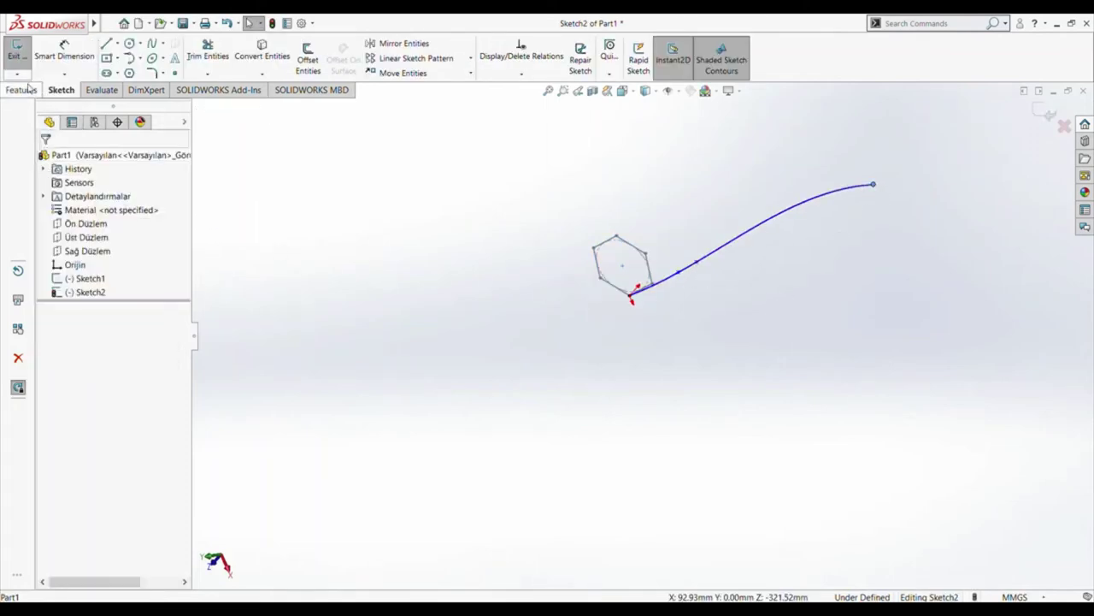
left_click(16, 50)
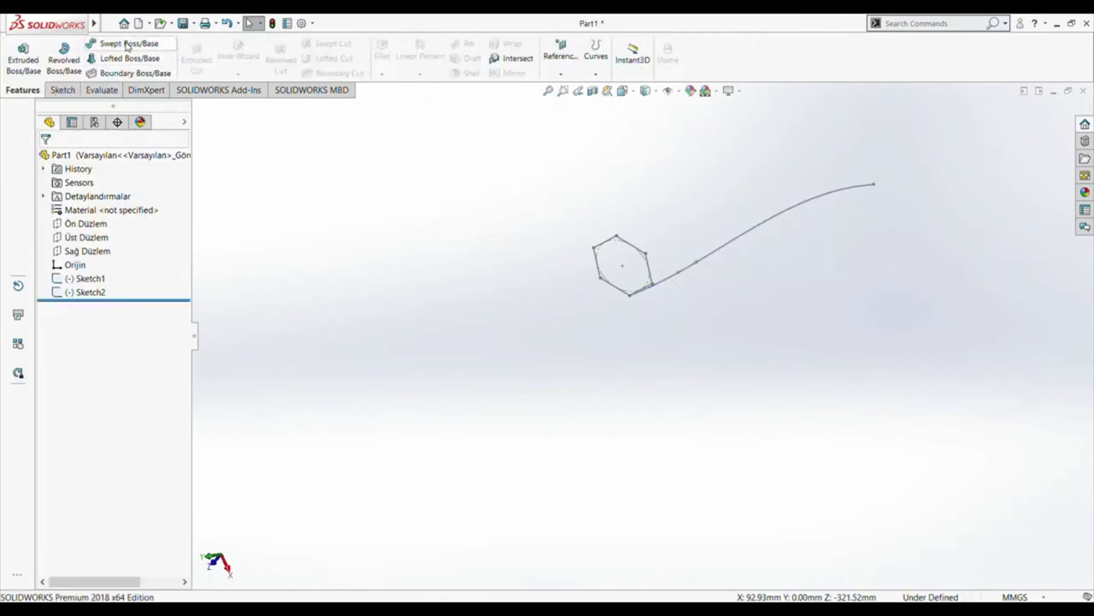
- Set up a sweep with the hexagon as sketch profile and the reshaped spline as path
left_click(127, 43)
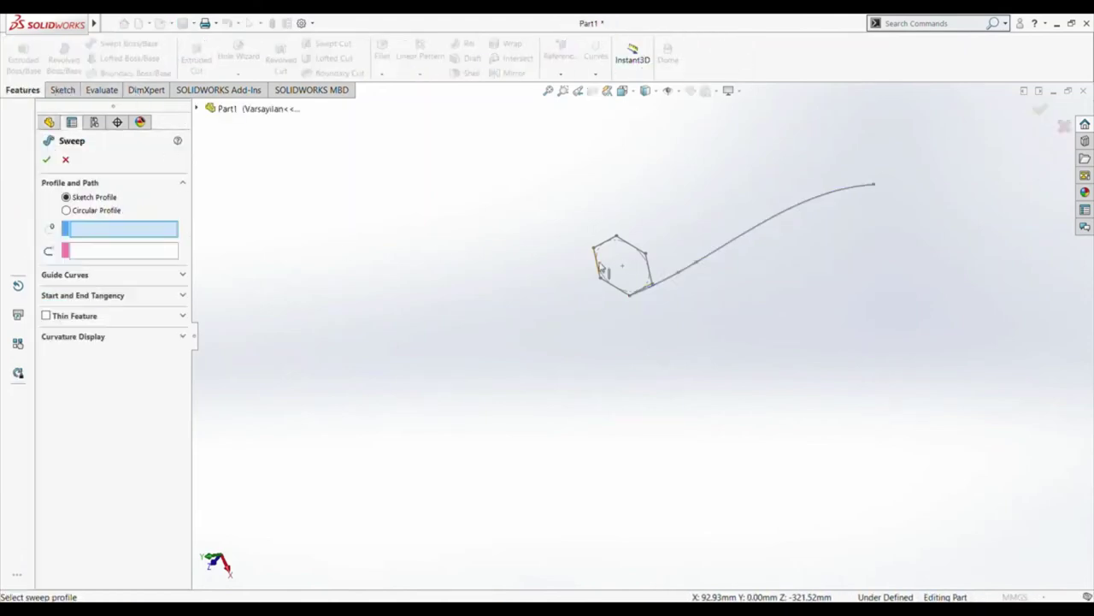
left_click(602, 270)
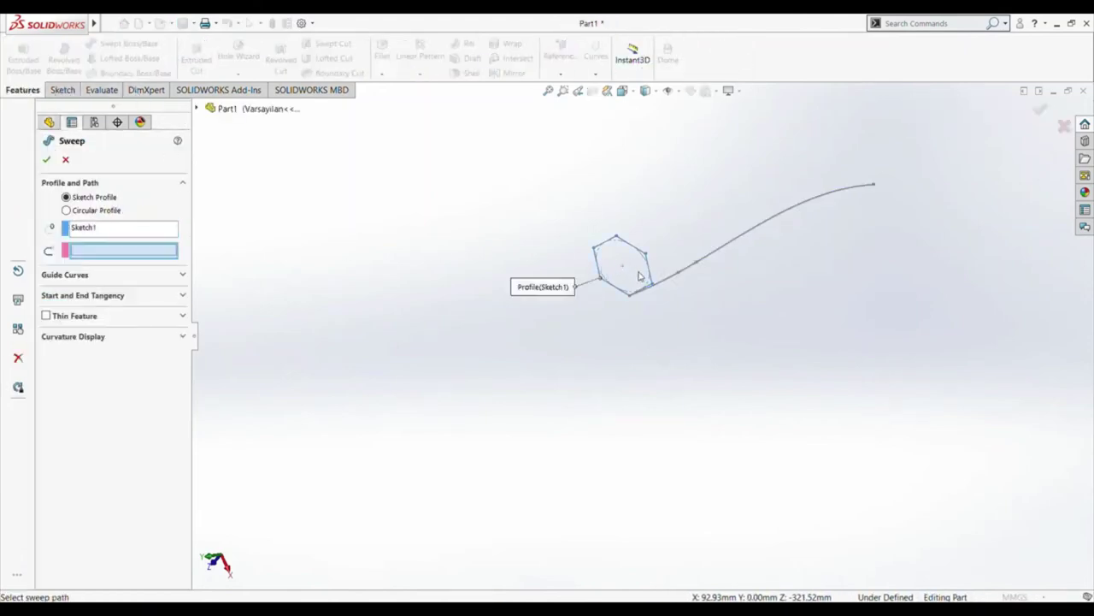
left_click(735, 251)
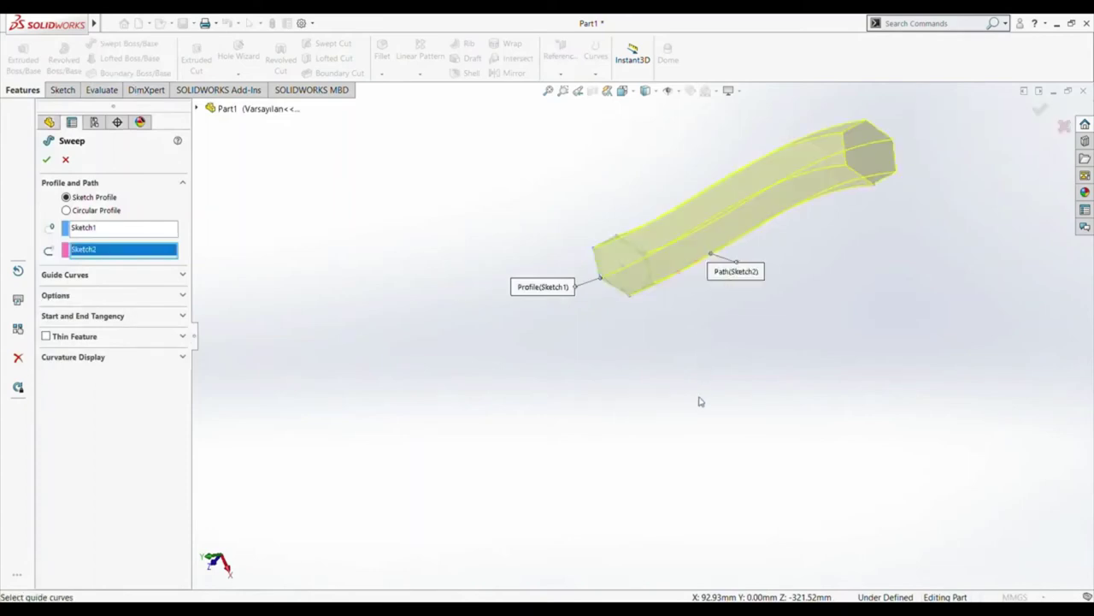
mouse_move(691, 396)
middle_mouse_down()
mouse_move(648, 383)
mouse_move(677, 396)
middle_mouse_up()
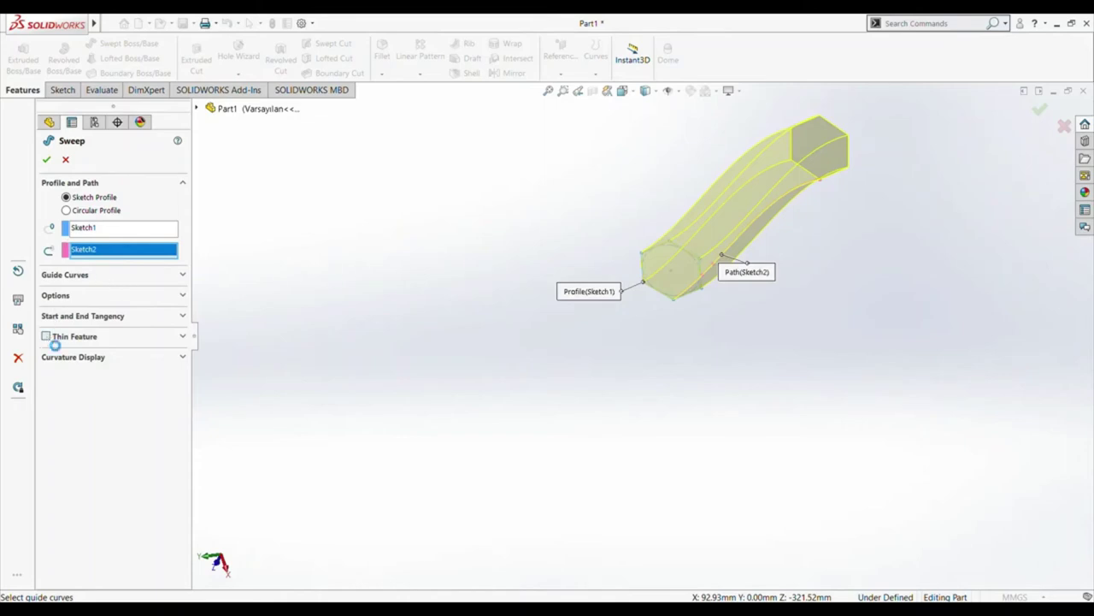
- Try the Thin Feature option, turn it off again, and complete the solid sweep
left_click(46, 337)
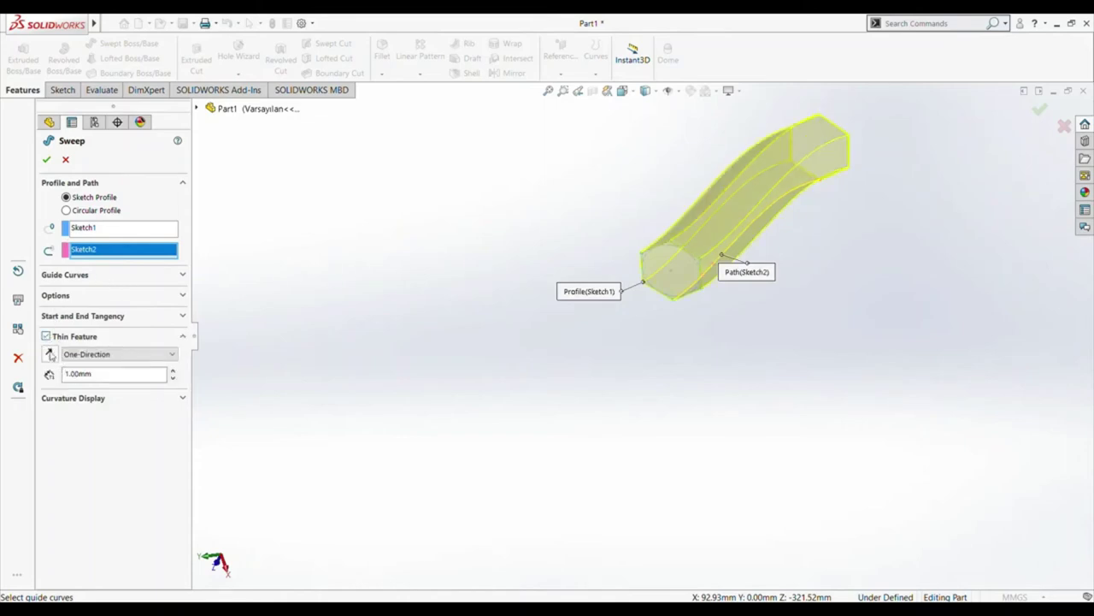
left_click(46, 337)
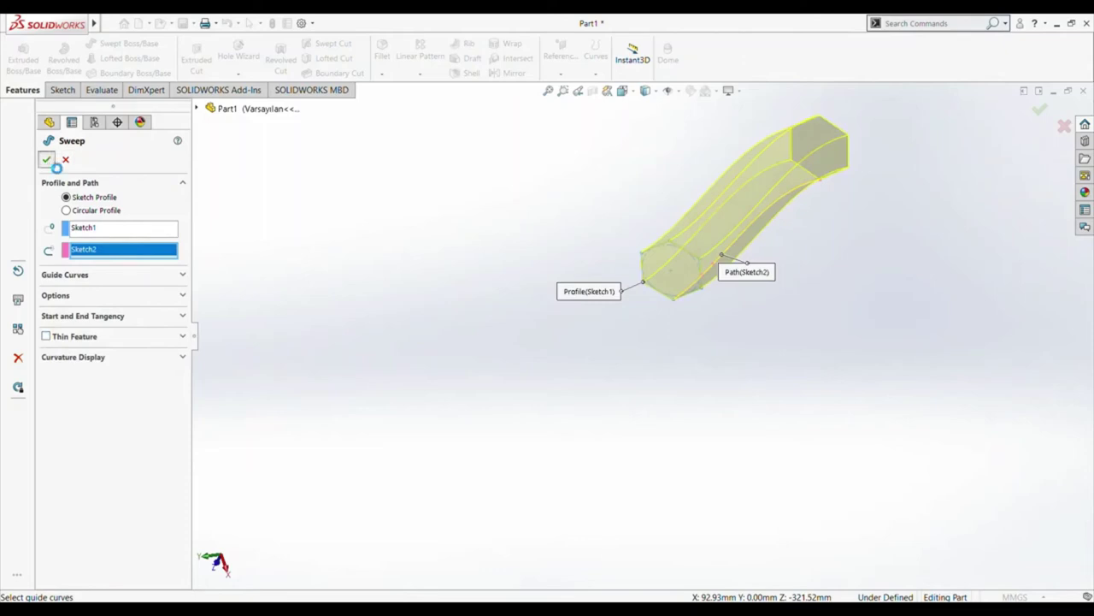
left_click(46, 159)
- Preview a section view of the swept body on Ön Düzlem at a -300 mm offset, and cancel it
middle_click_drag(921, 259, 895, 259)
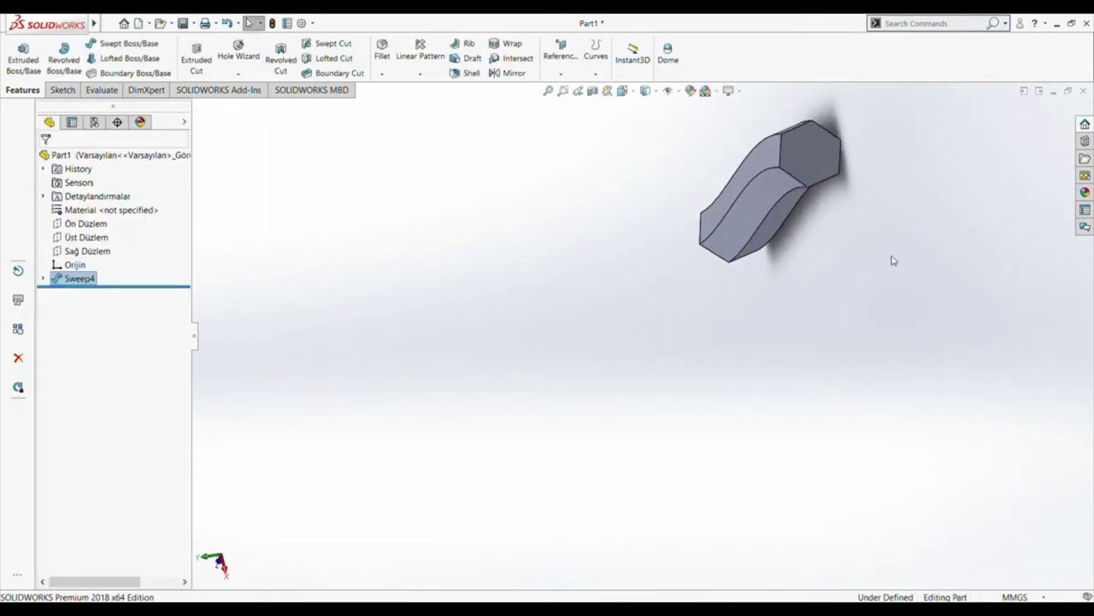
scroll(881, 245, "down", 3)
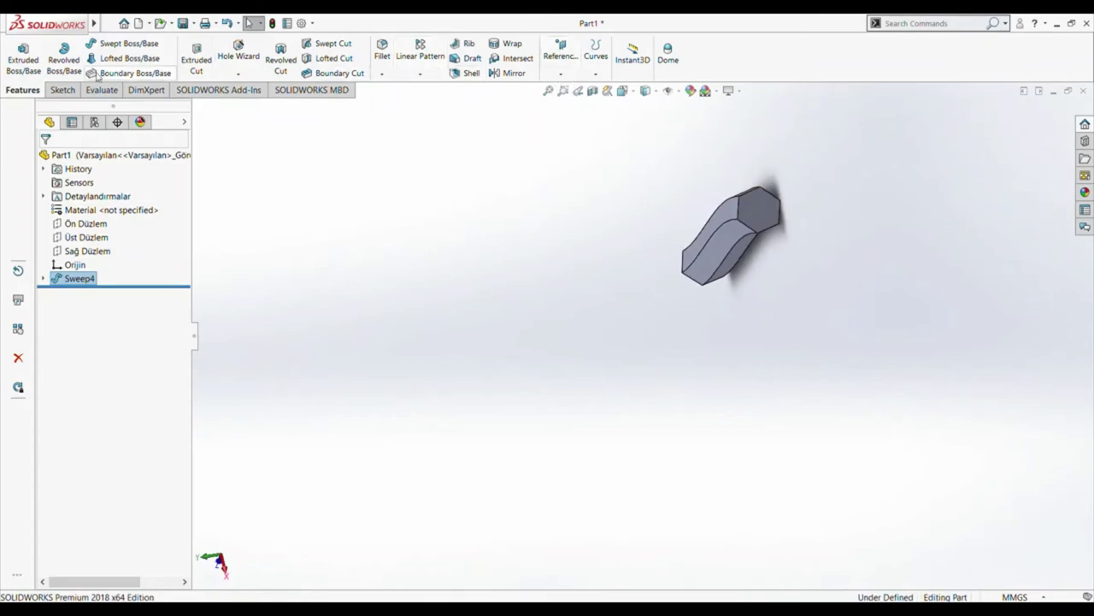
left_click(594, 92)
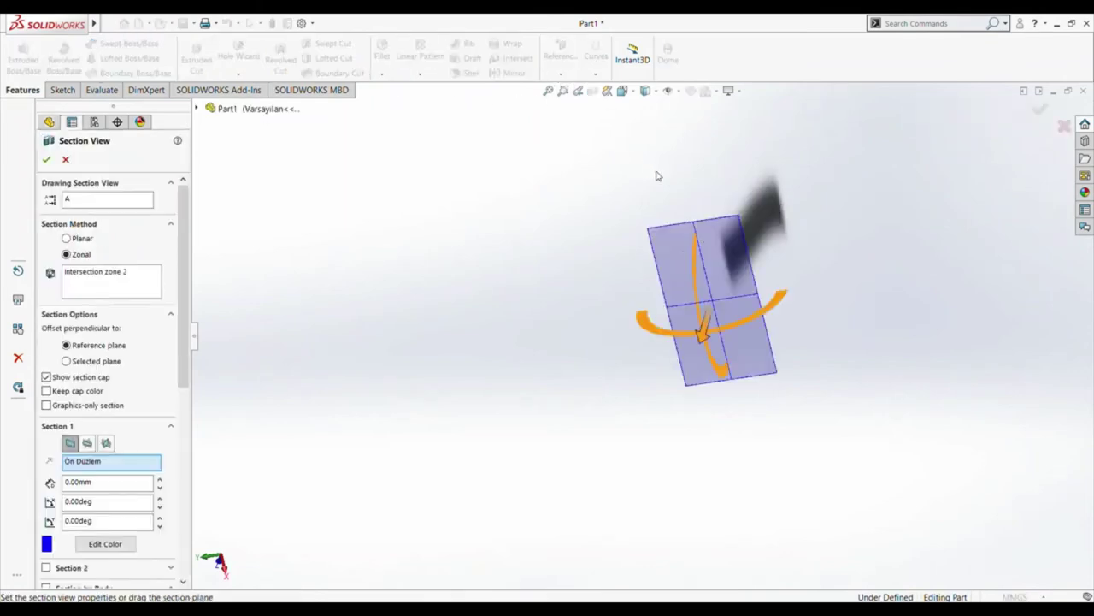
left_click_drag(703, 338, 754, 222)
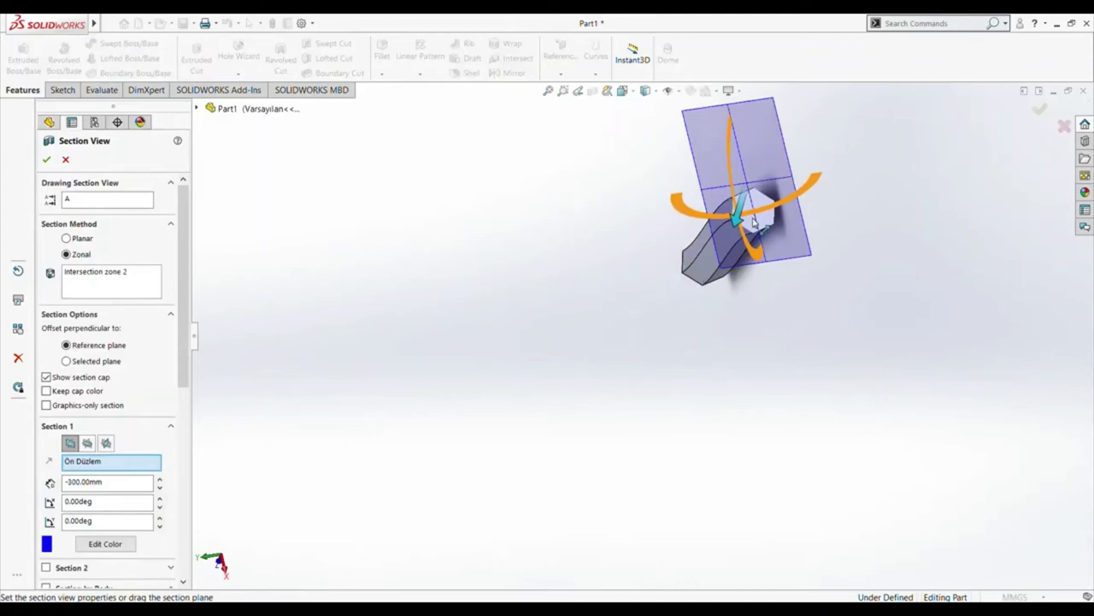
key("Escape")
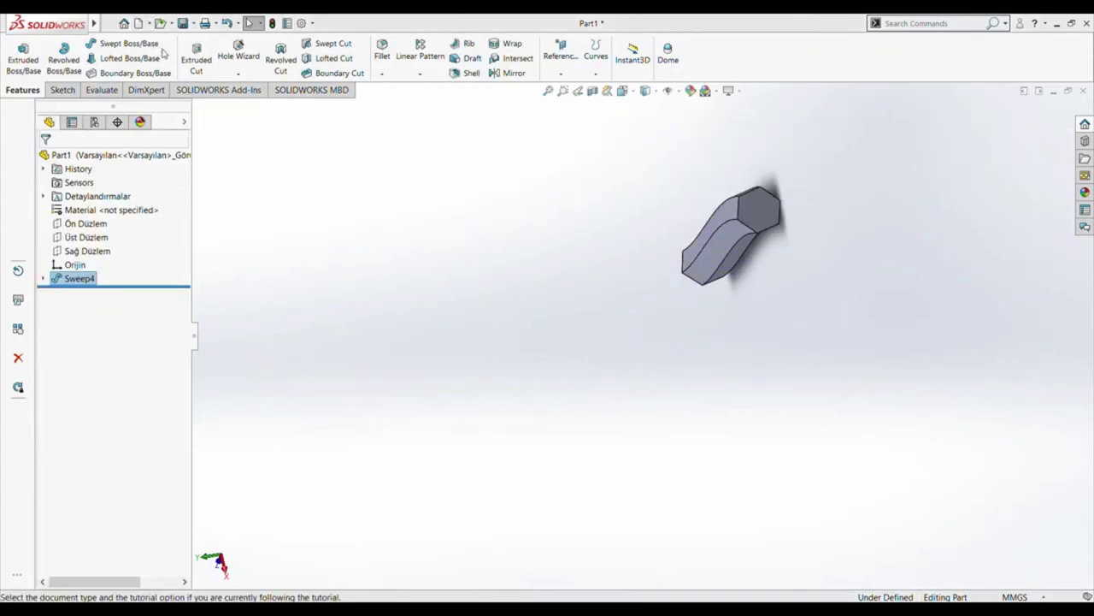
- Create a new part and start a sketch on the front plane, Ön Düzlem
left_click(460, 465)
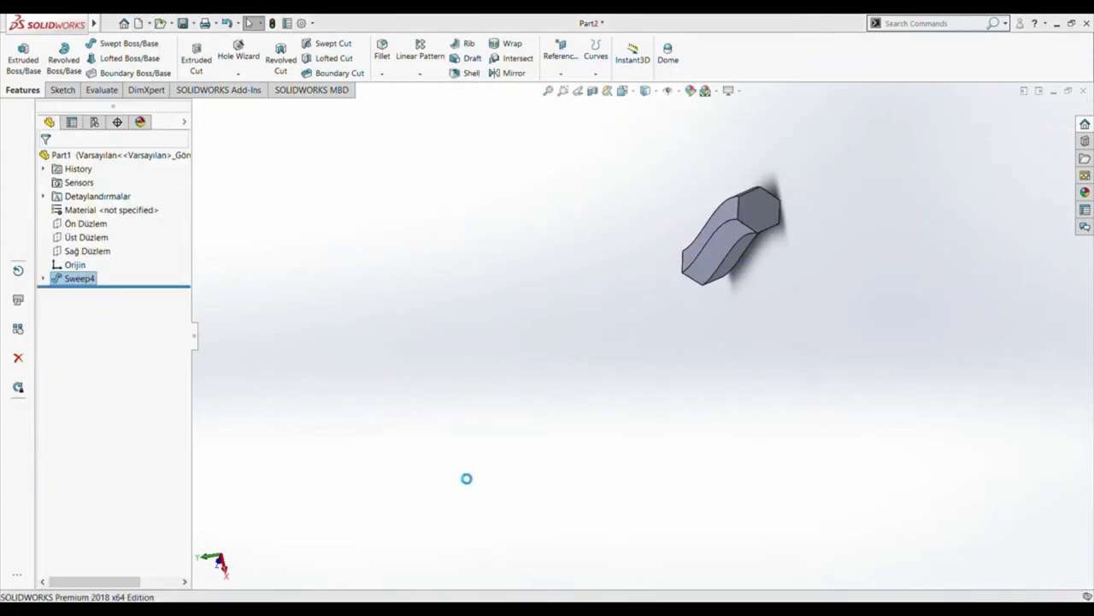
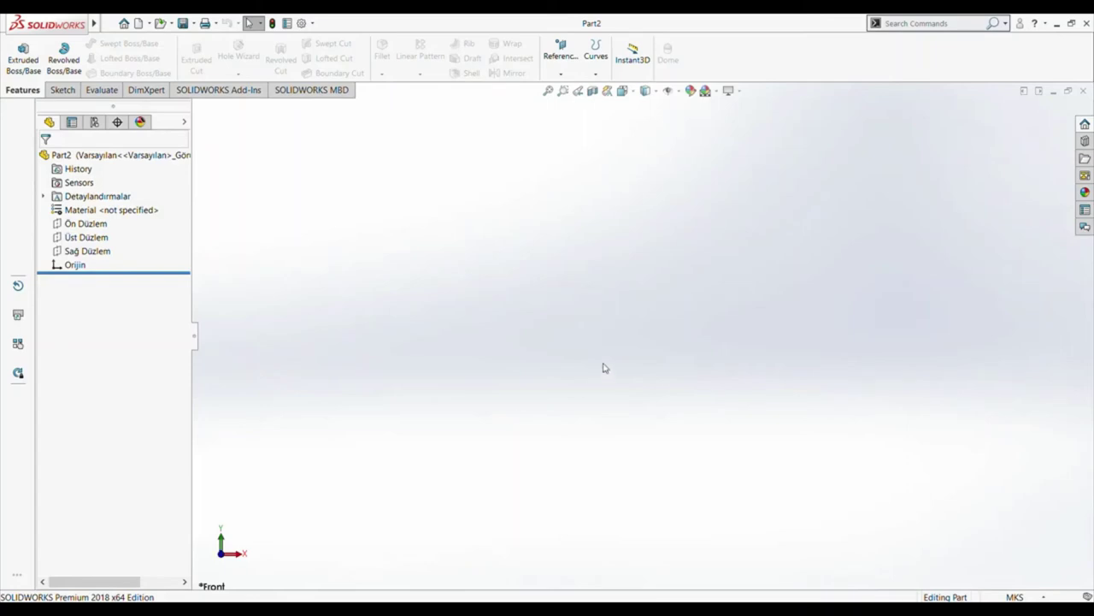
left_click(75, 90)
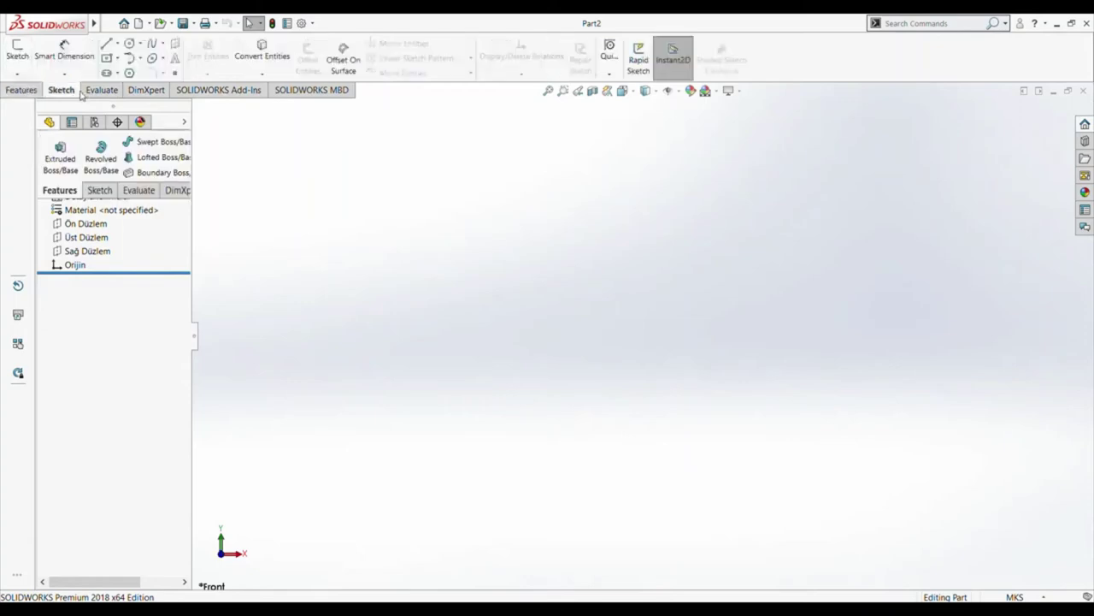
left_click(17, 50)
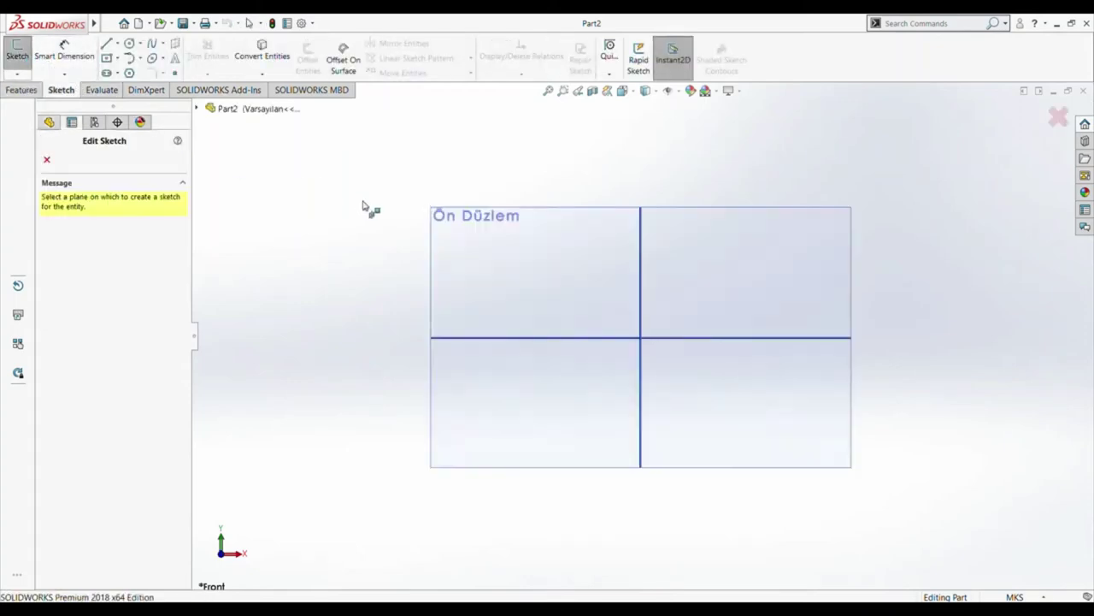
left_click(437, 237)
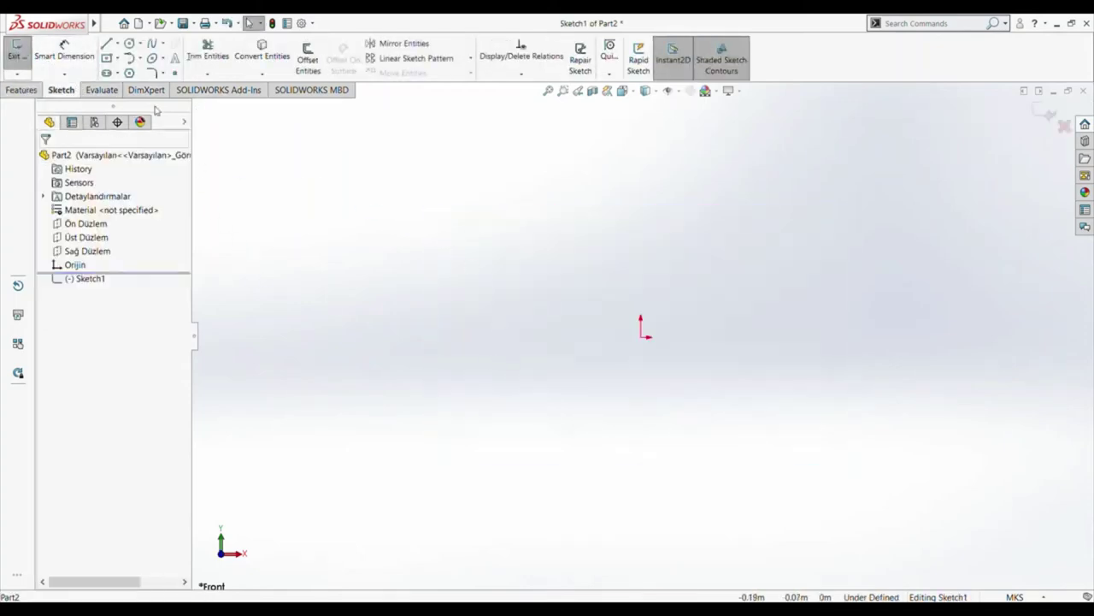
- Sketch a six-sided polygon centred on the origin with an inscribed circle about 0.064 m in diameter, and exit the sketch
left_click(130, 73)
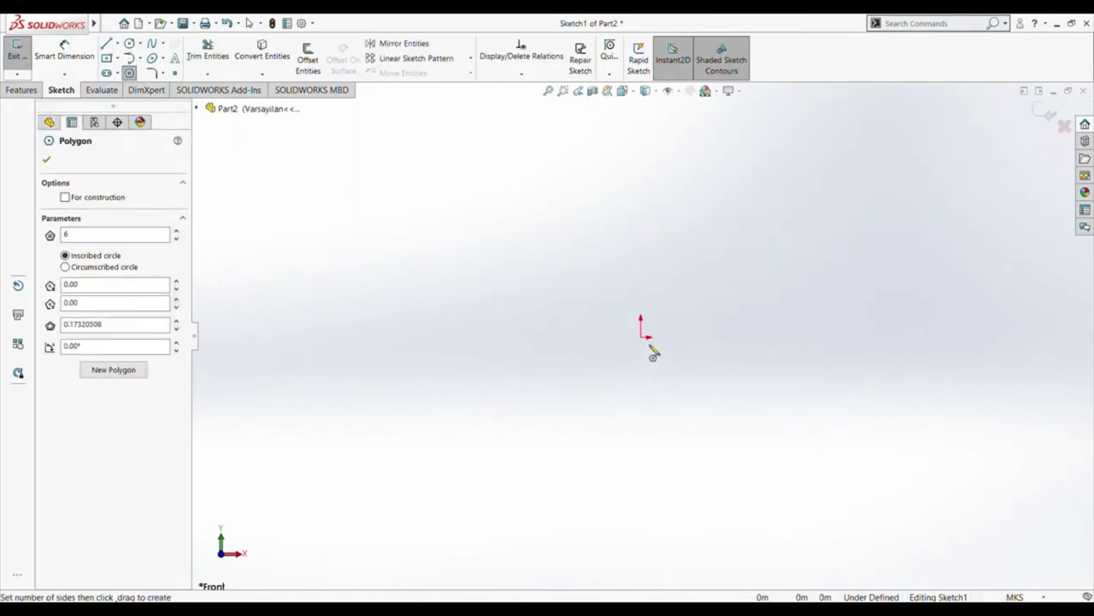
mouse_move(644, 339)
left_mouse_down()
mouse_move(642, 310)
mouse_move(716, 288)
mouse_move(721, 301)
left_mouse_up()
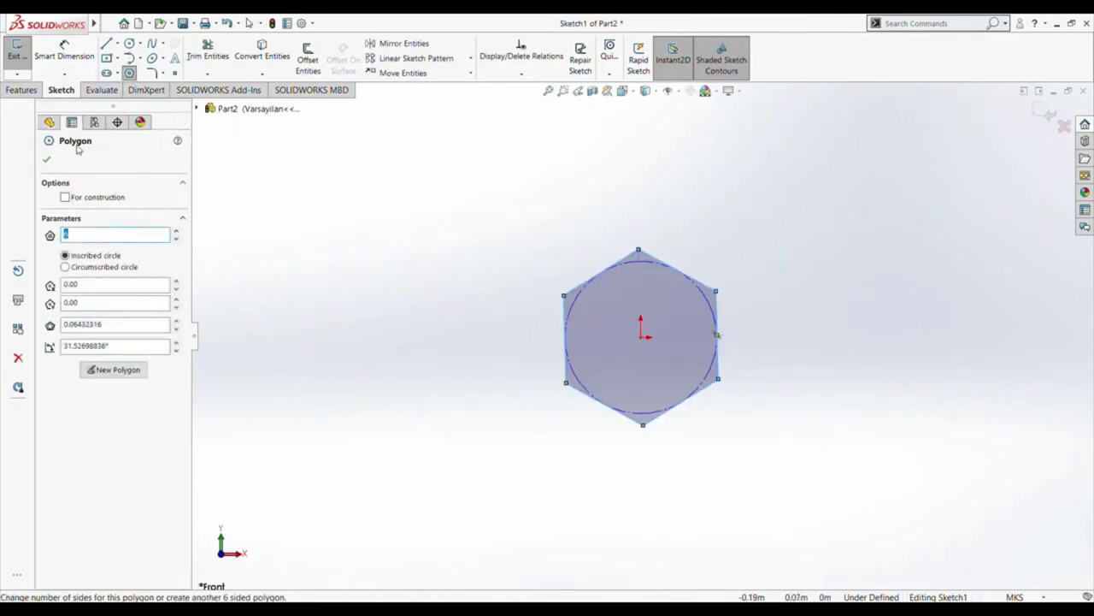
left_click(47, 160)
left_click(17, 50)
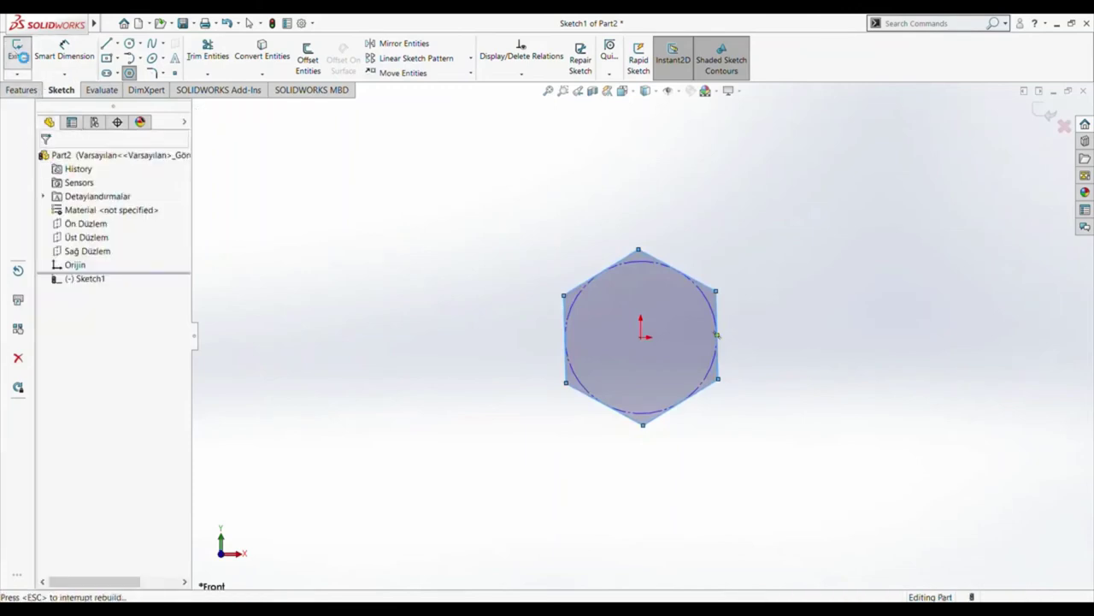
middle_click_drag(920, 417, 878, 442)
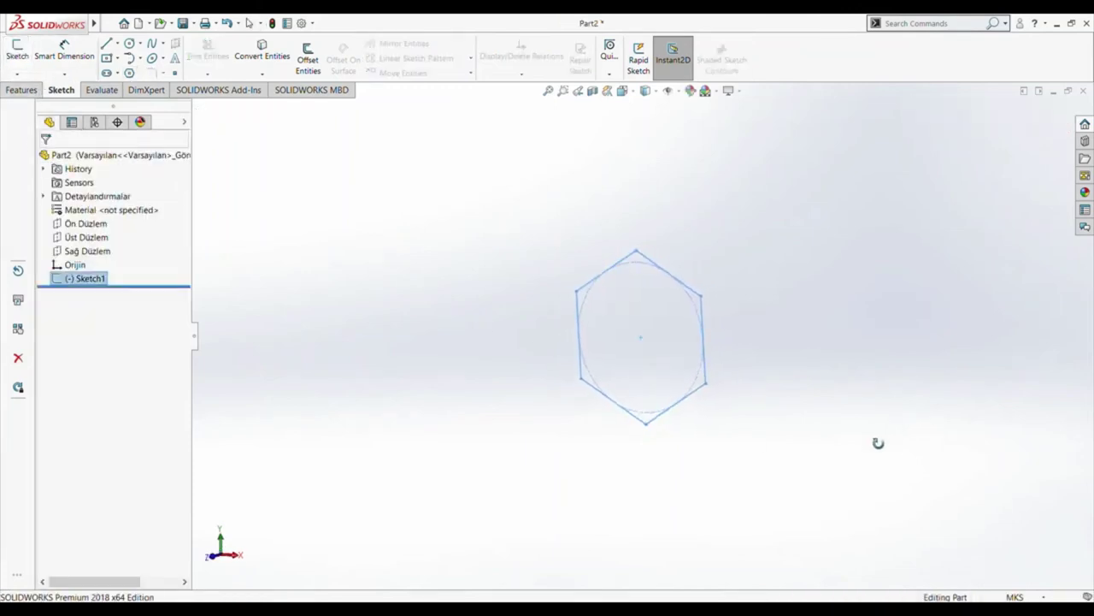
- Create a reference plane offset 0.10 m from the front plane, Ön Düzlem
left_click(34, 90)
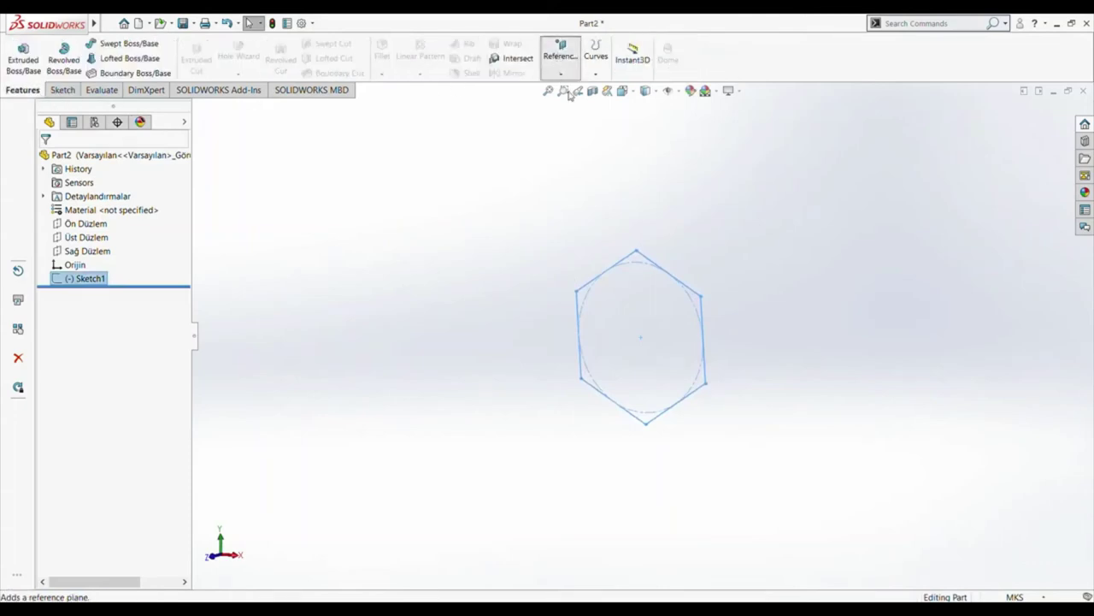
left_click(557, 53)
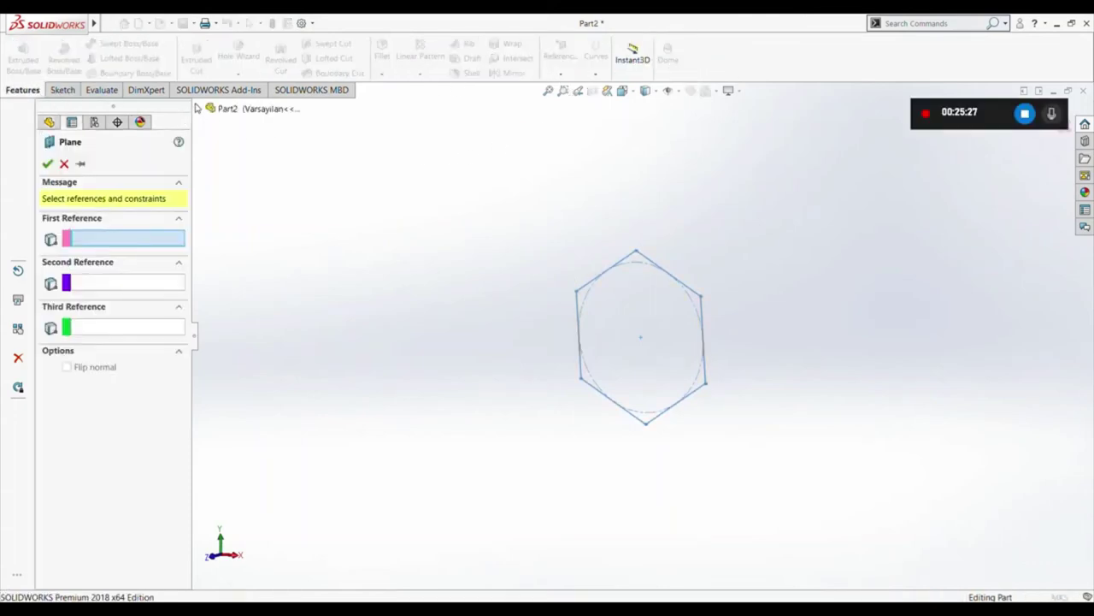
left_click(196, 109)
left_click(268, 180)
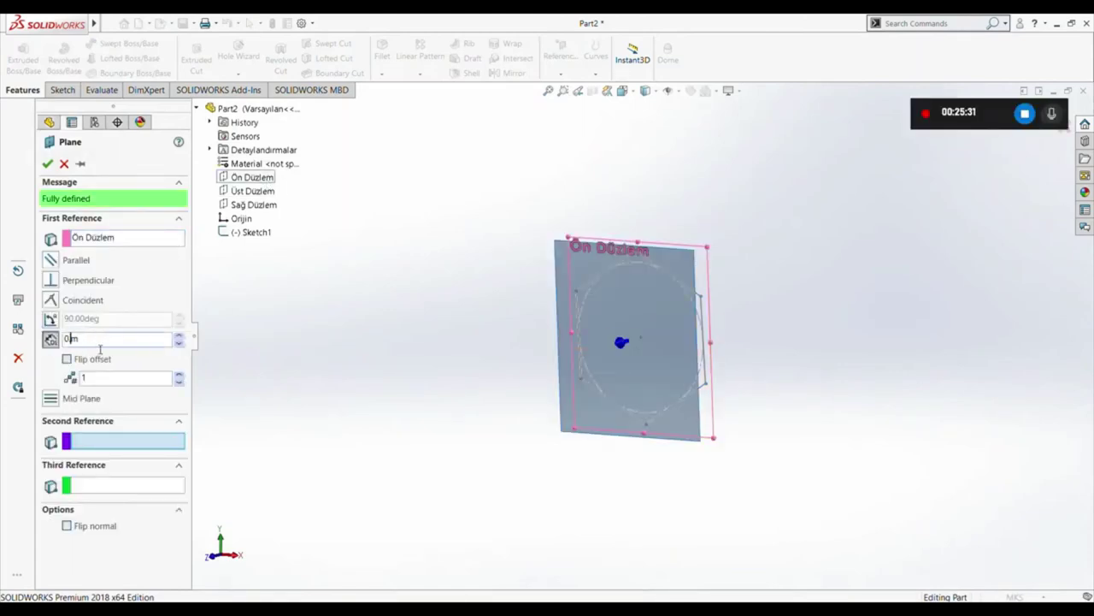
key("Return")
mouse_move(989, 337)
middle_mouse_down()
mouse_move(929, 399)
mouse_move(821, 459)
mouse_move(701, 400)
middle_mouse_up()
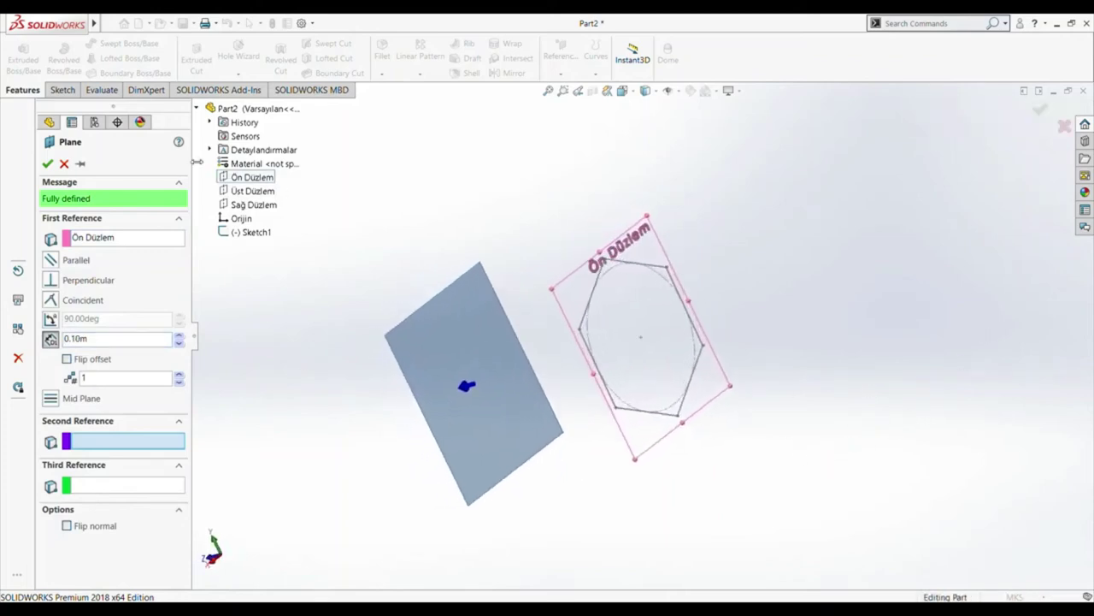
left_click(47, 163)
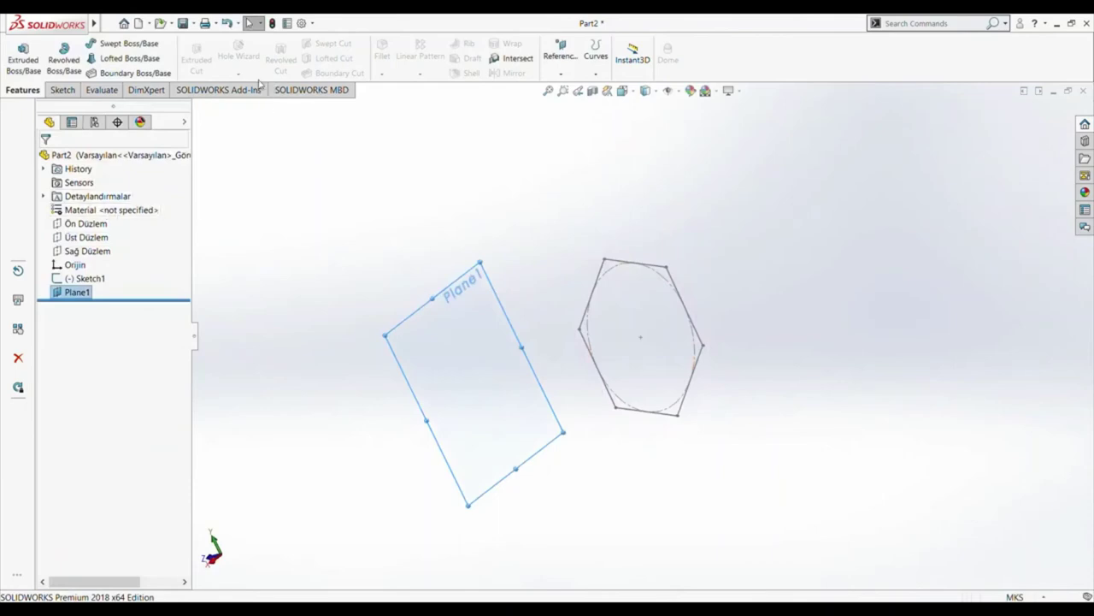
- Sketch a circle centred on the origin with a radius of about 0.027 m on the new offset plane, and exit the sketch
left_click(61, 89)
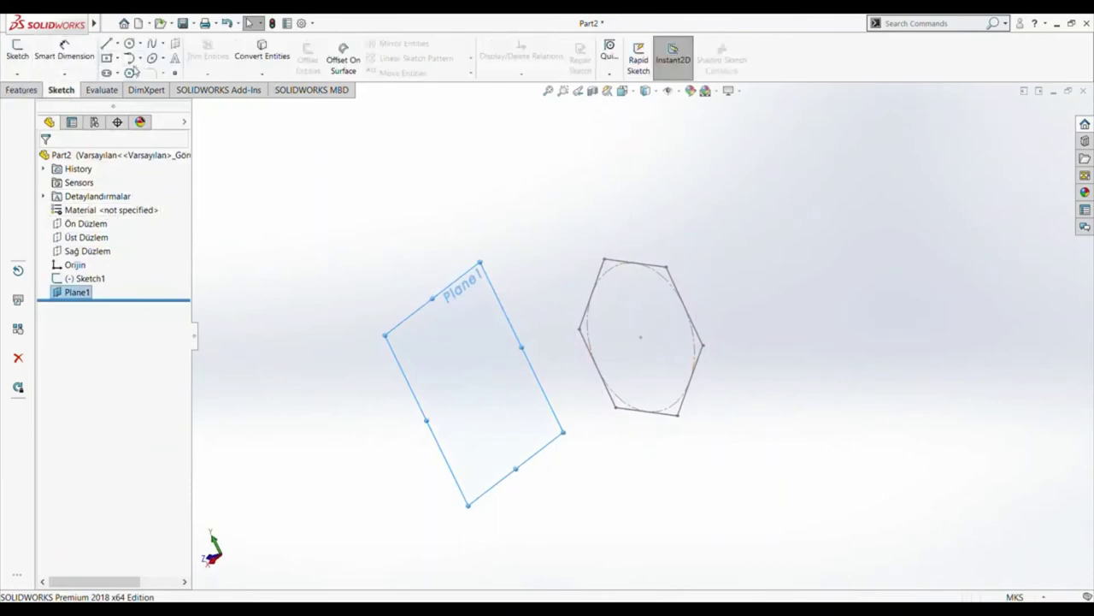
left_click(129, 44)
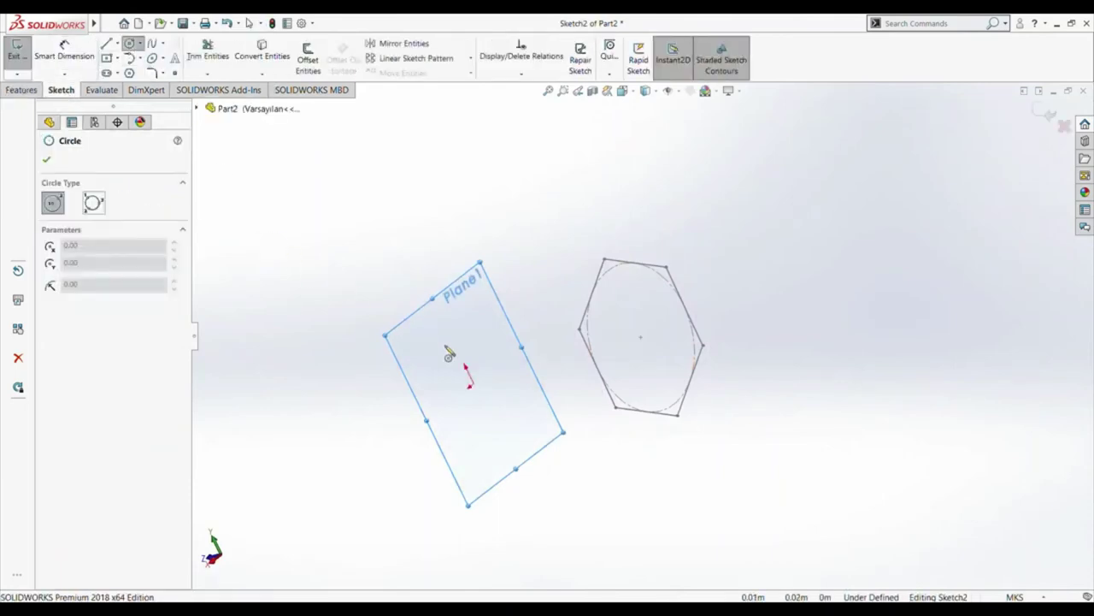
left_click(470, 383)
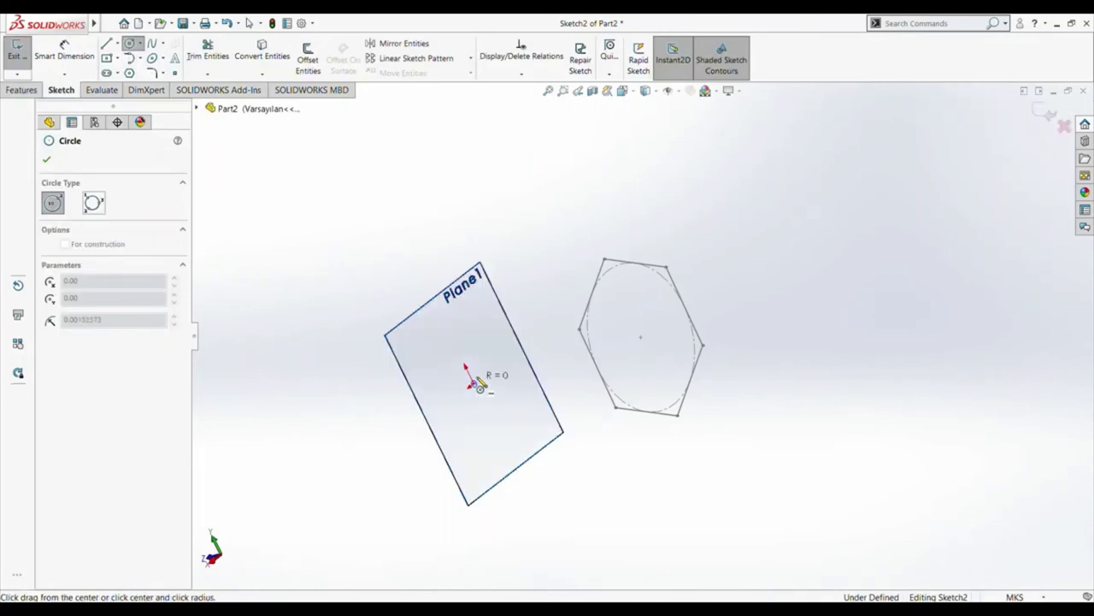
left_click(508, 372)
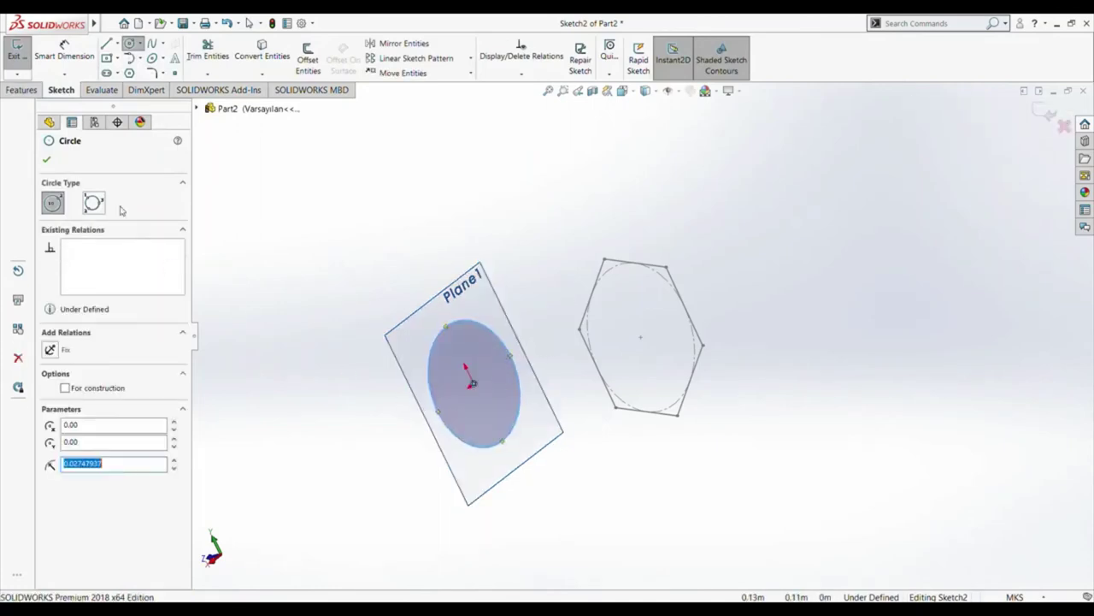
left_click(17, 49)
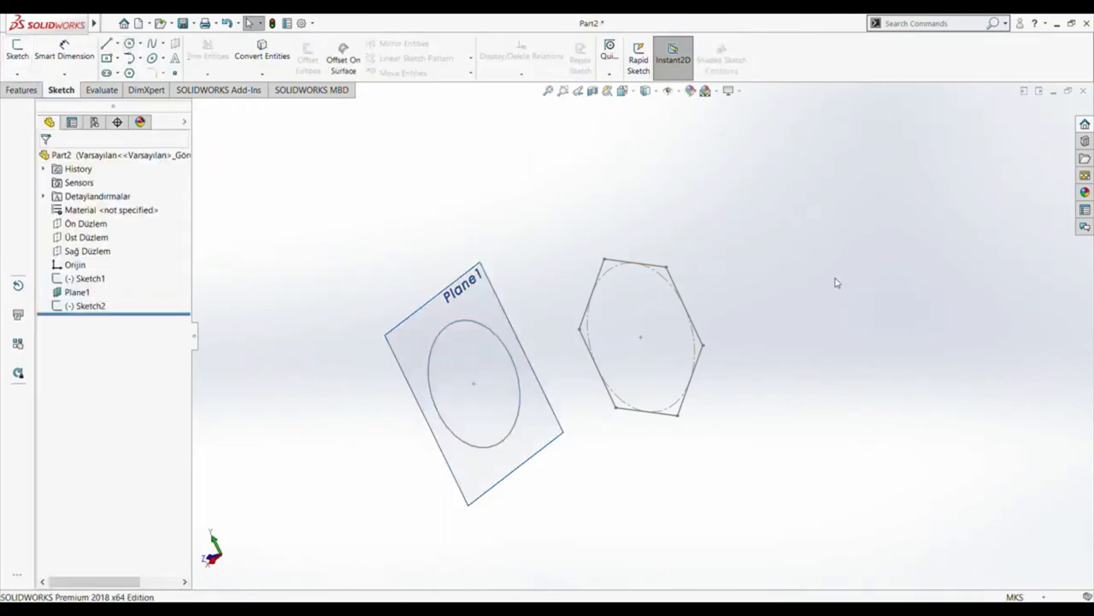
- Loft a solid between the circle sketch and the hexagon sketch, without guide curves
middle_click_drag(837, 282, 884, 300)
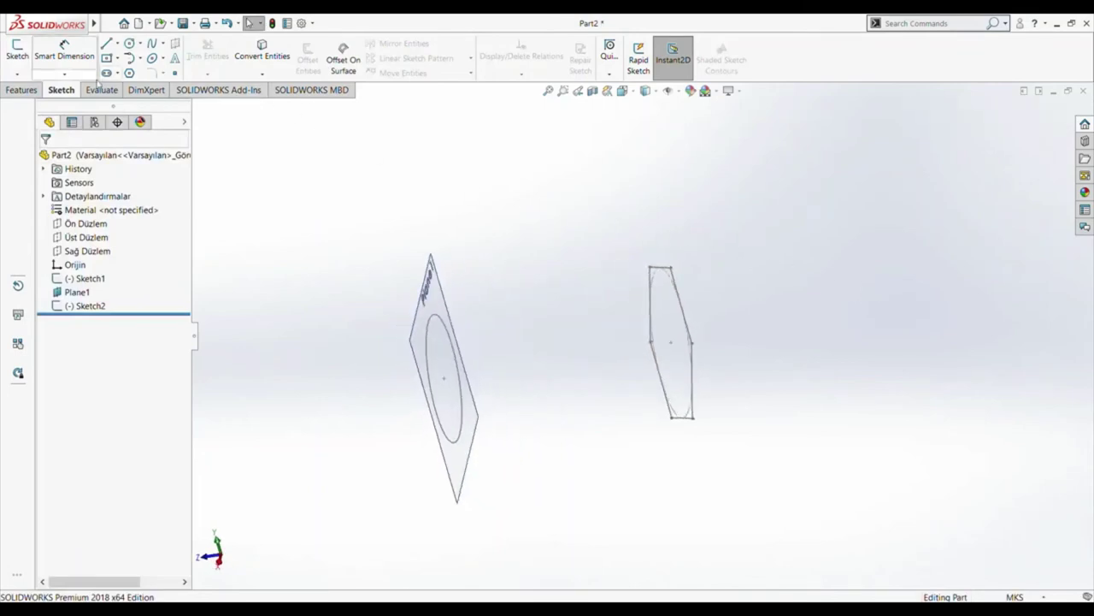
left_click(22, 91)
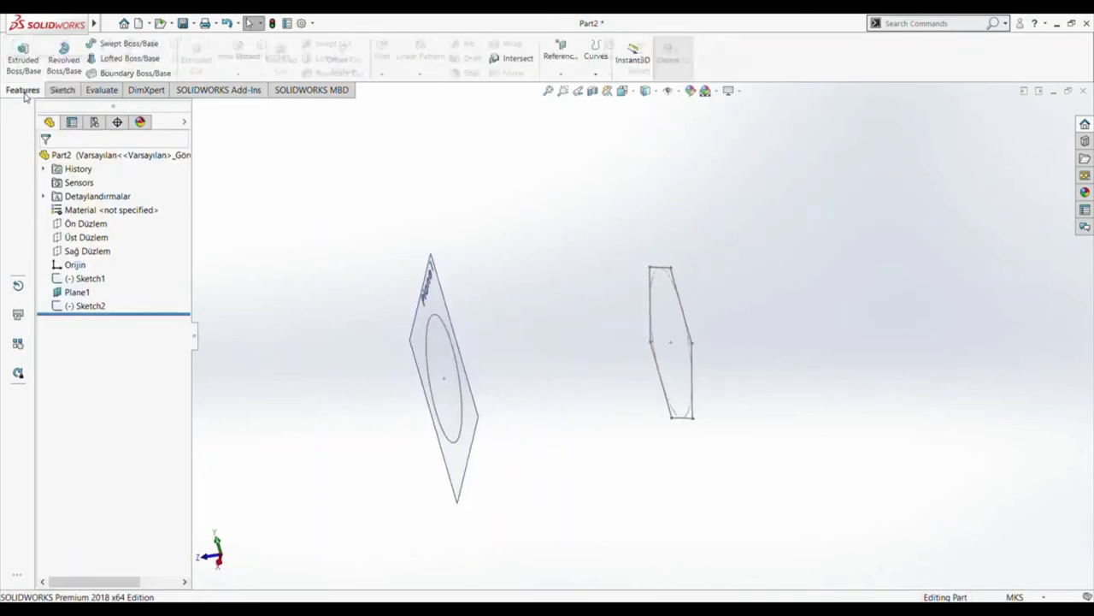
left_click(120, 60)
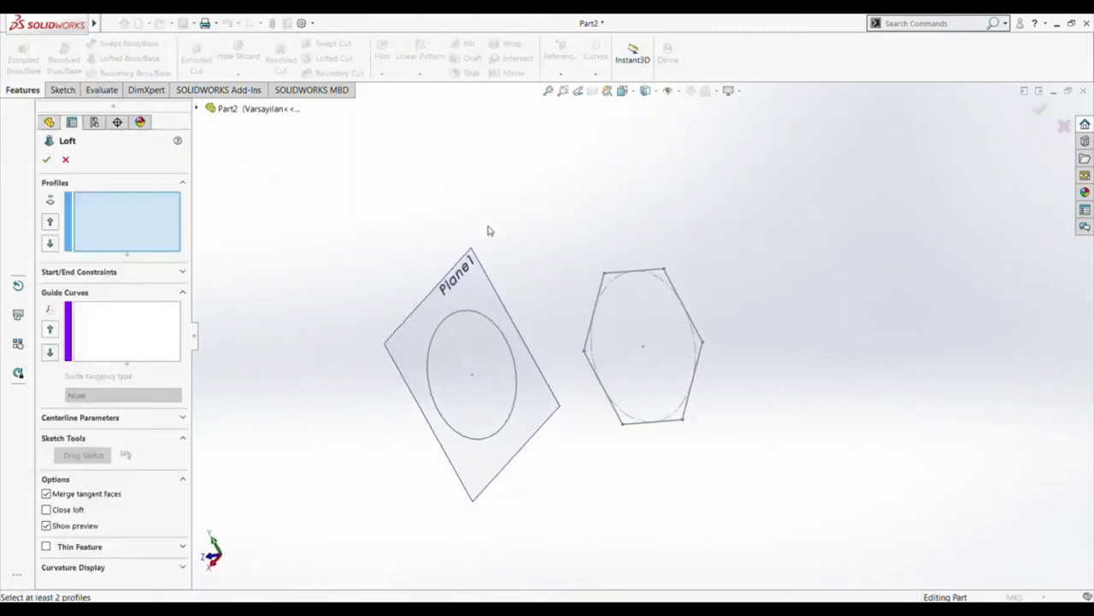
left_click(480, 314)
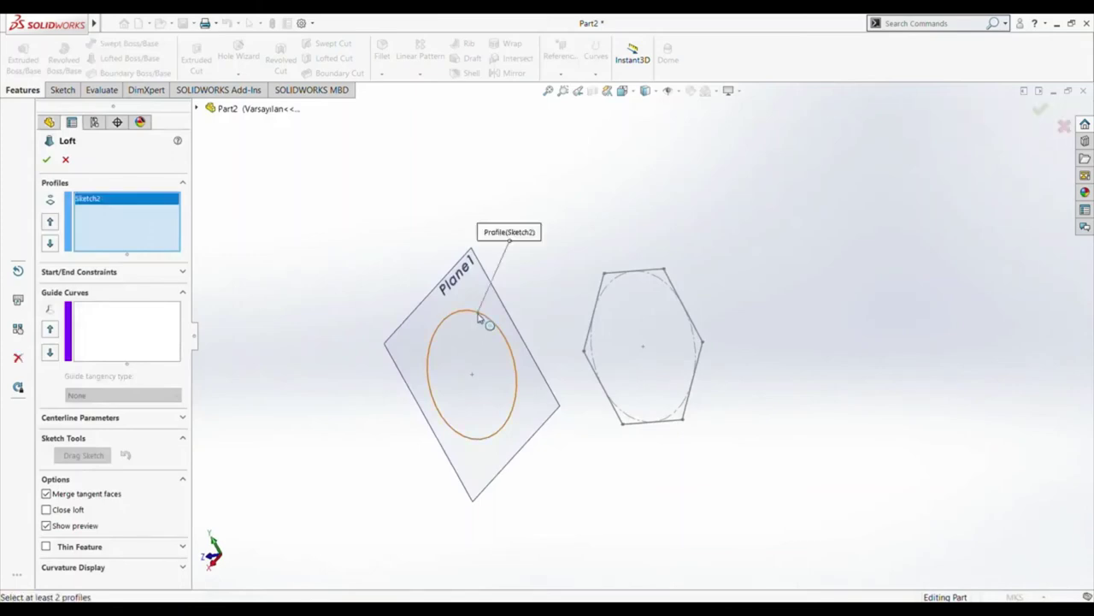
left_click(604, 289)
mouse_move(814, 320)
middle_mouse_down()
mouse_move(866, 392)
mouse_move(720, 379)
middle_mouse_up()
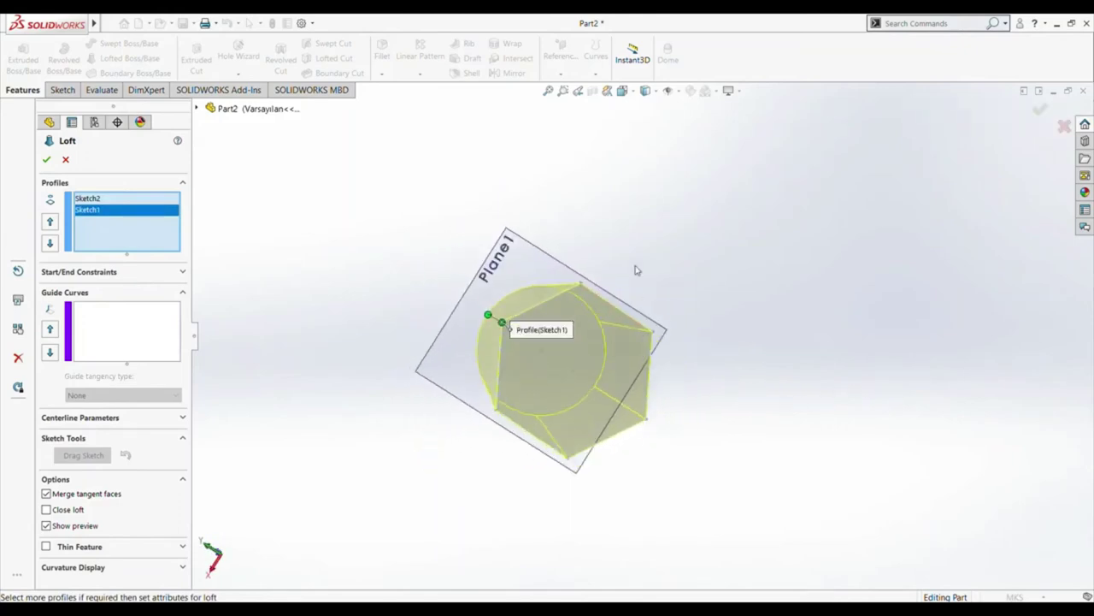
middle_click_drag(636, 270, 752, 385)
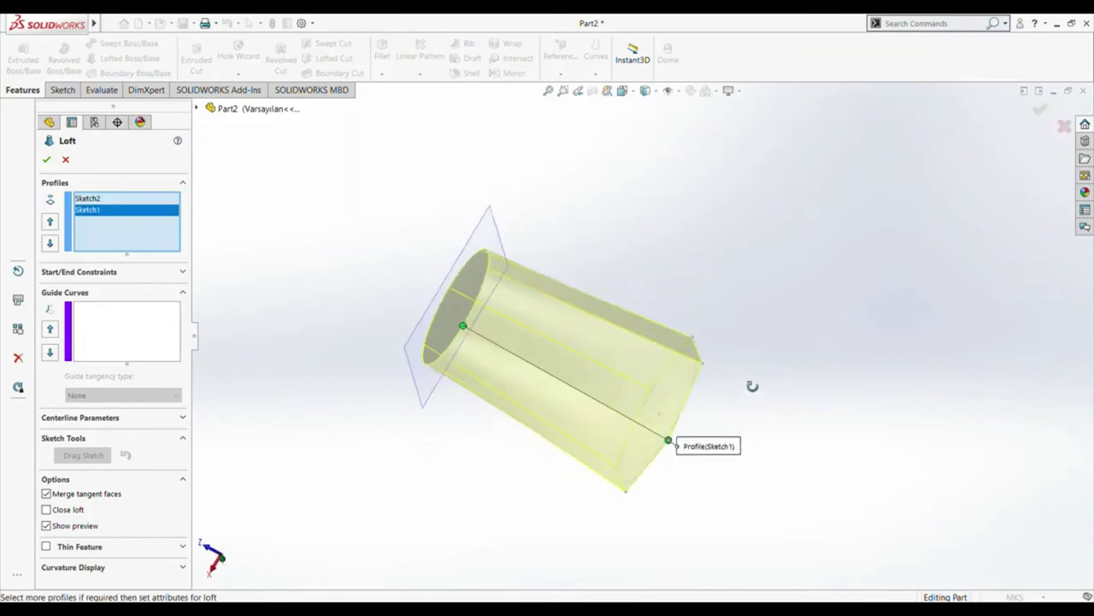
left_click(47, 160)
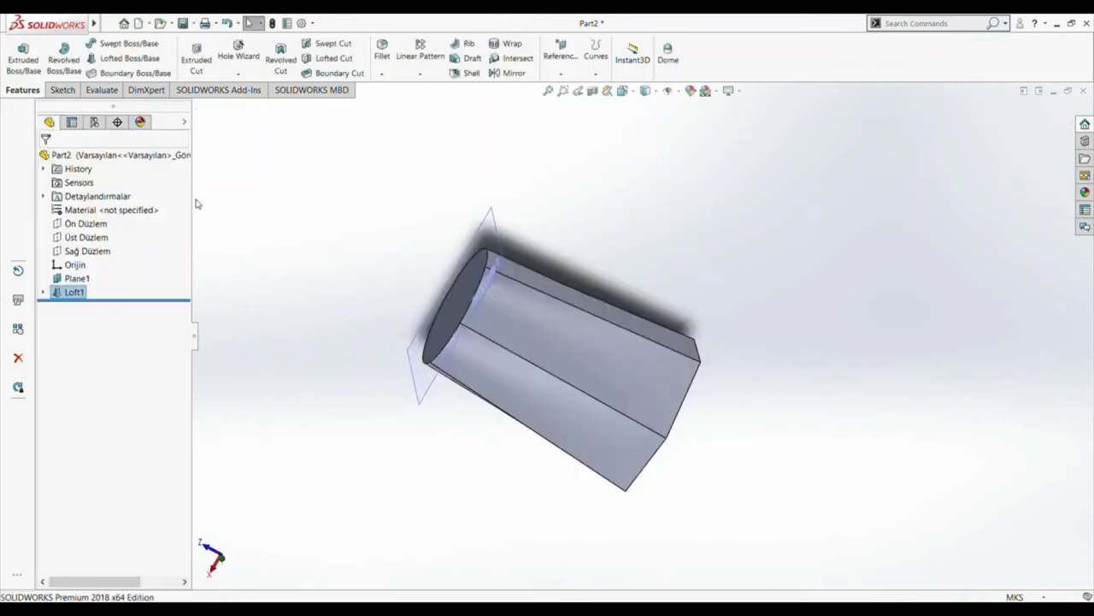
- Inspect the lofted body from the hexagon end and undo the loft
middle_click_drag(388, 245, 317, 171)
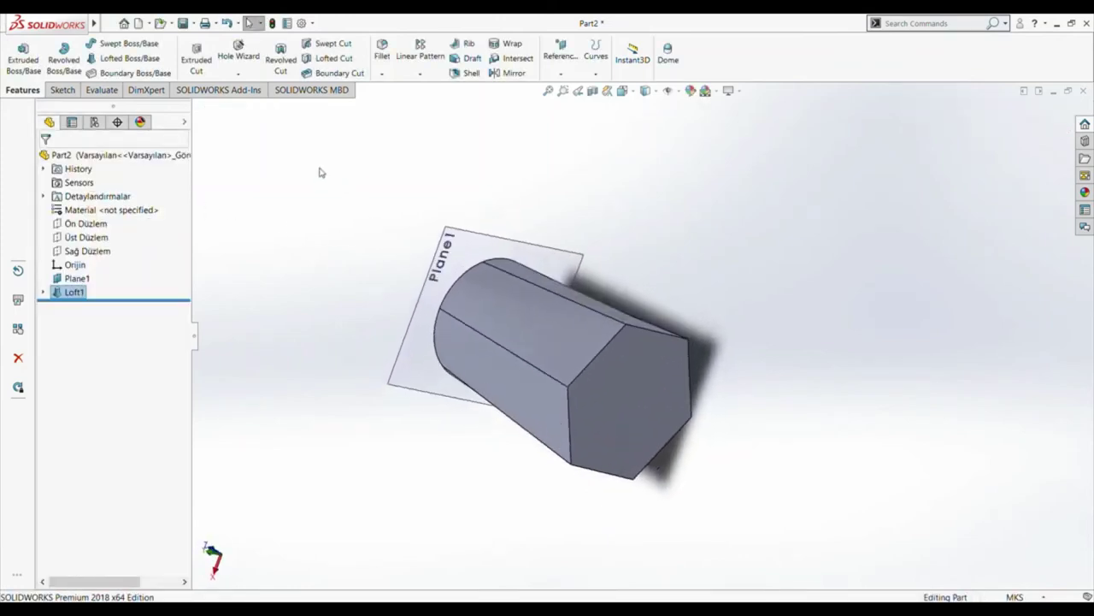
left_click(62, 293)
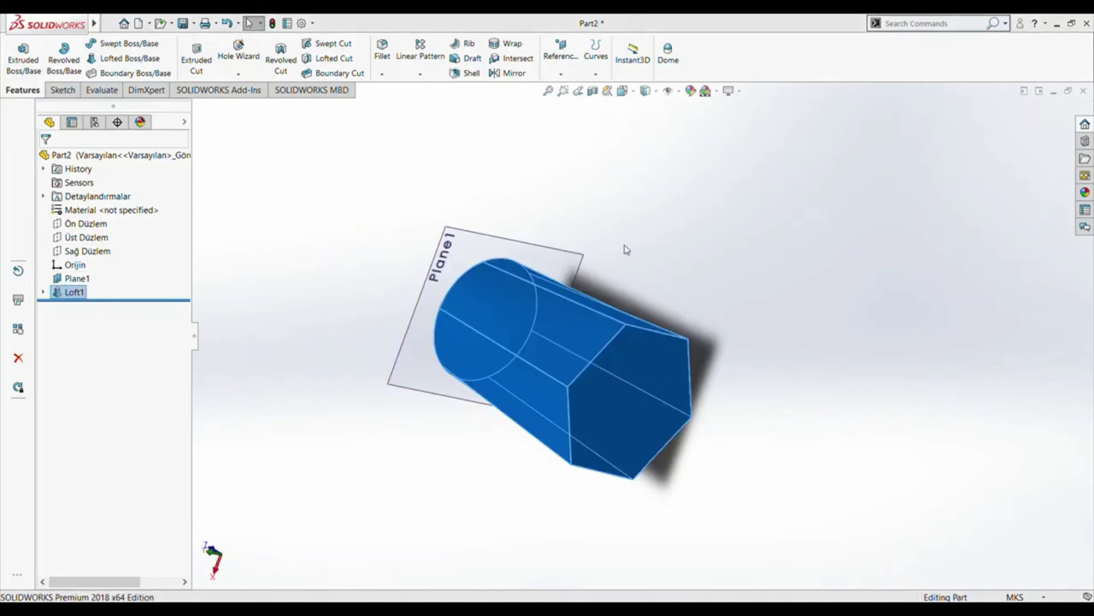
key("ctrl+z")
- Start a new sketch on the top plane, Üst Düzlem
middle_click_drag(488, 459, 430, 207)
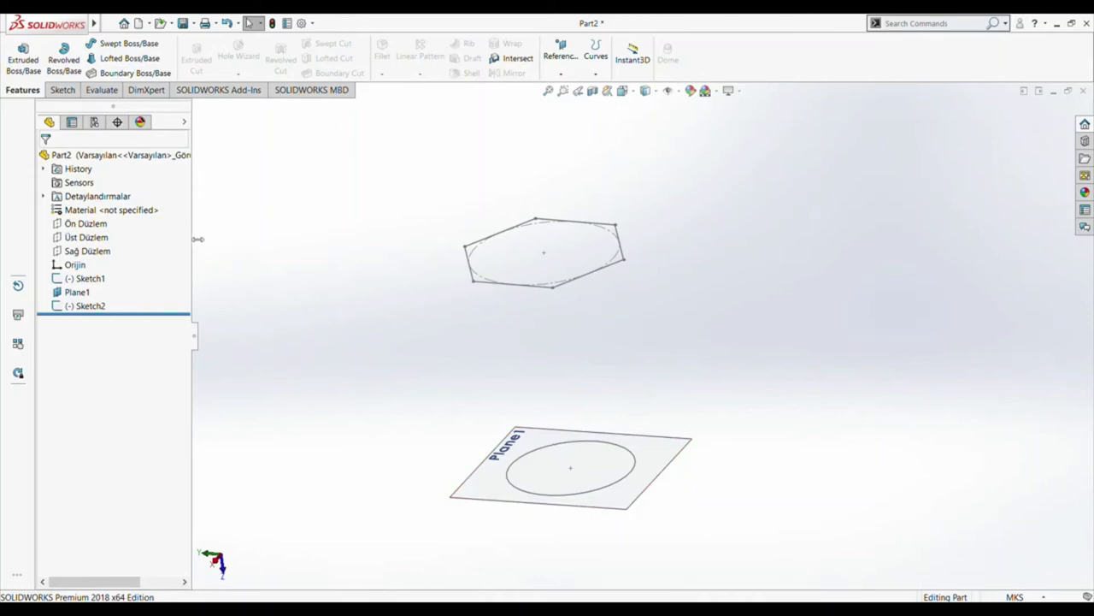
left_click(63, 90)
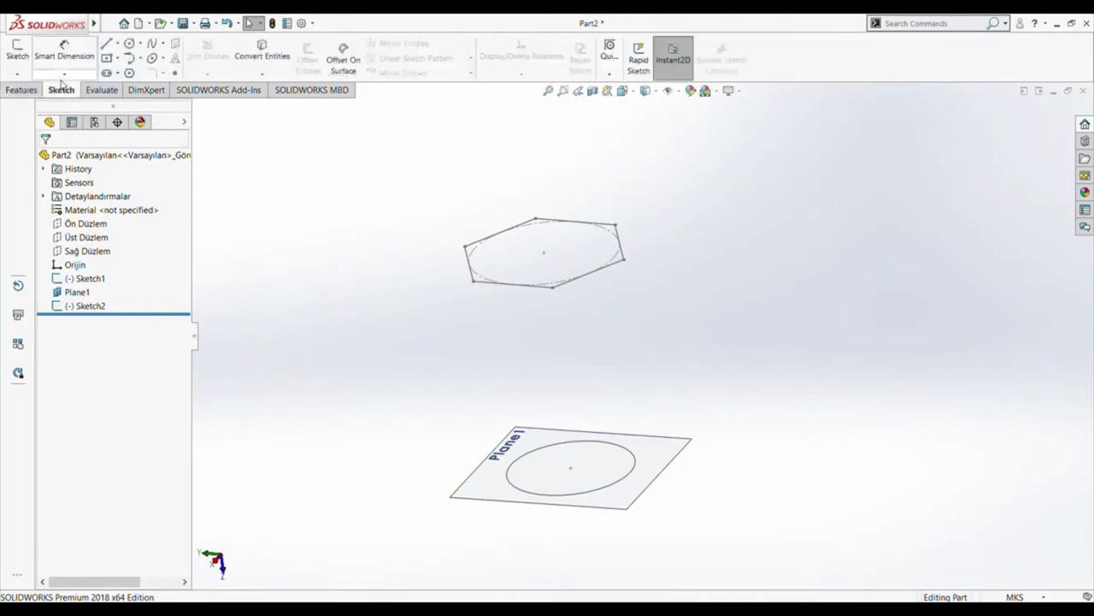
left_click(23, 65)
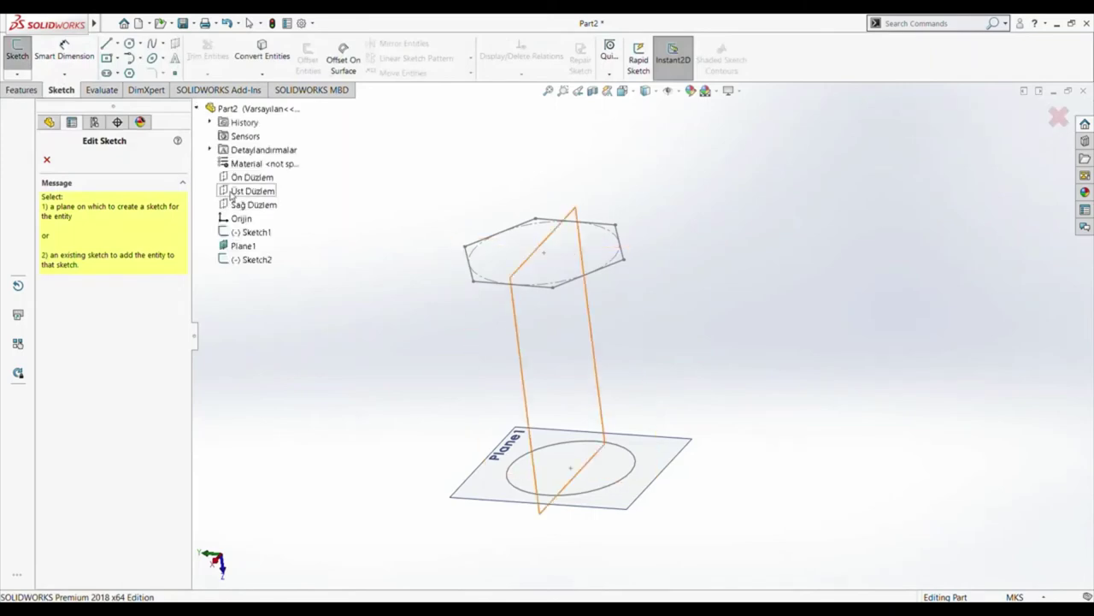
left_click(232, 193)
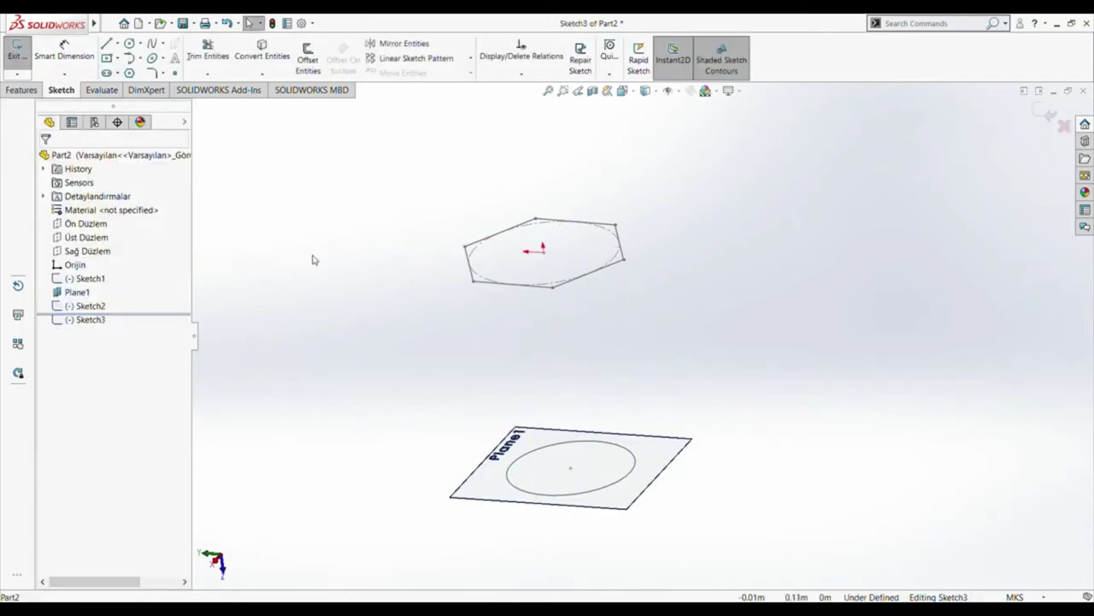
mouse_move(418, 362)
middle_mouse_down()
mouse_move(442, 350)
mouse_move(429, 329)
middle_mouse_up()
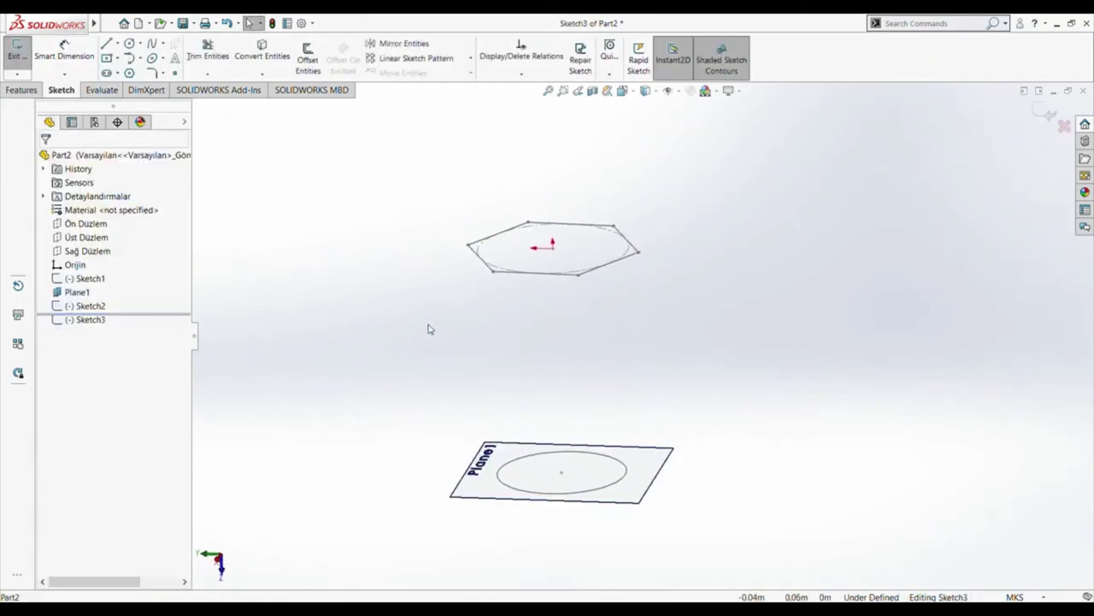
- Draw a four-point spline bowing outward from near a hexagon corner to just outside the circle
left_click(157, 47)
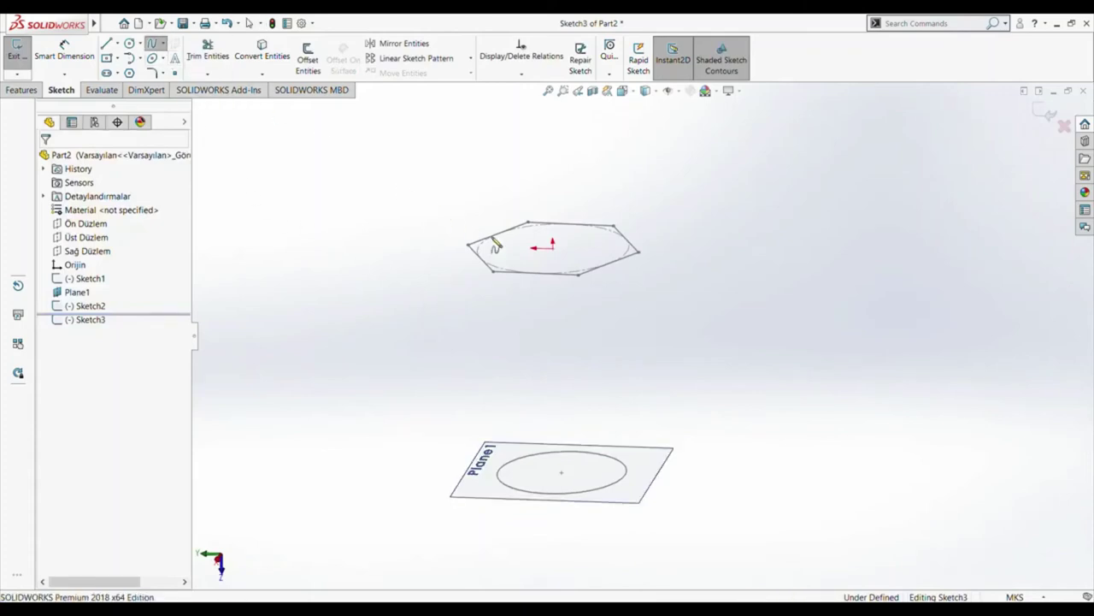
left_click(644, 257)
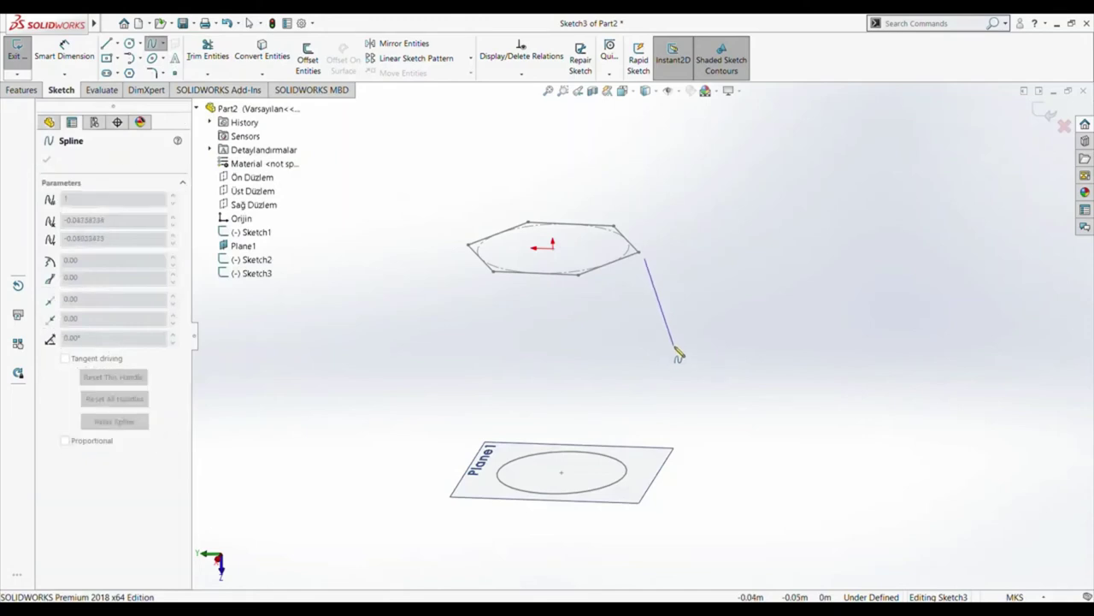
left_click(674, 346)
left_click(657, 423)
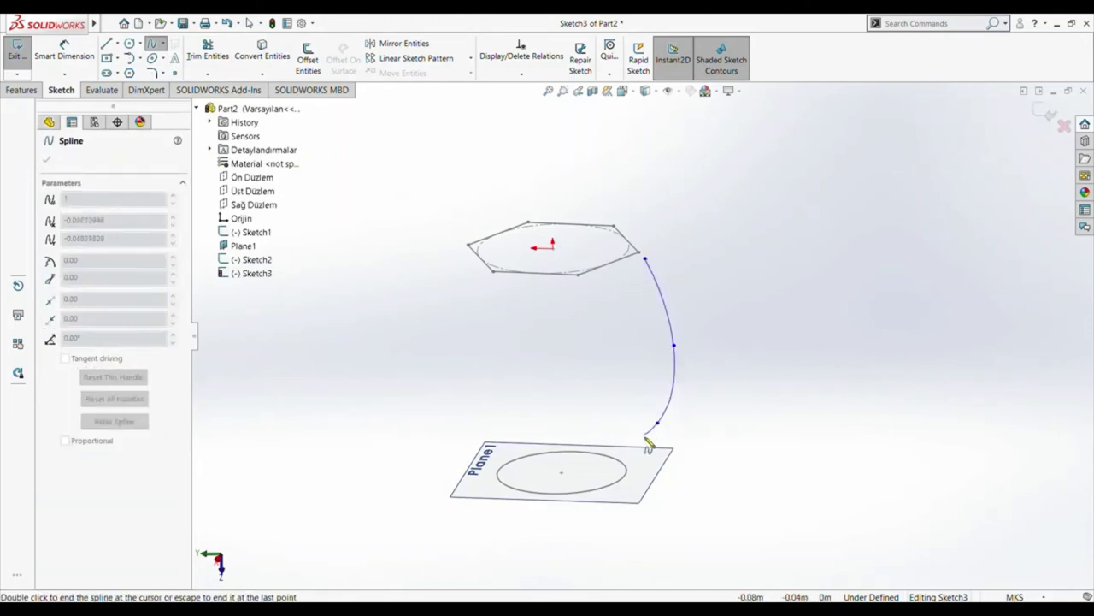
left_click(640, 463)
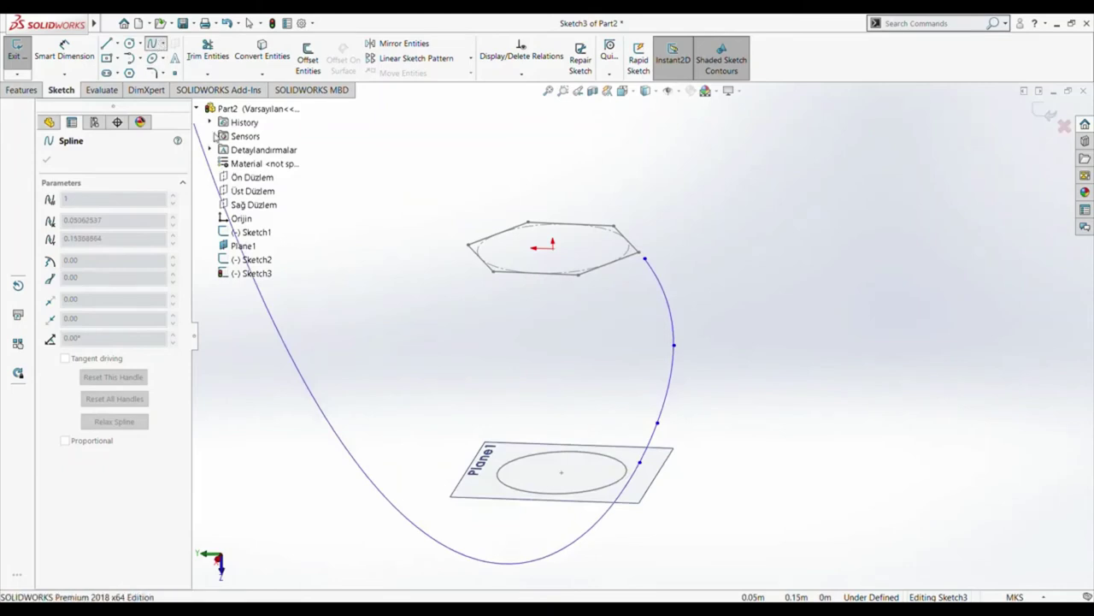
key("Escape")
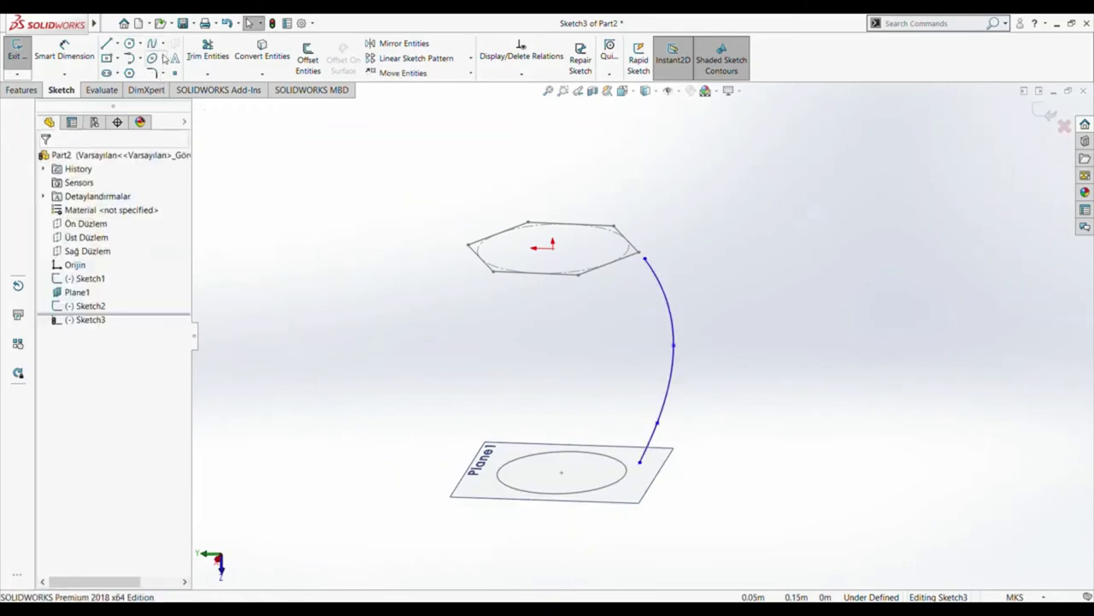
- Make the spline's start point coincident with the nearest hexagon vertex
left_click(645, 261)
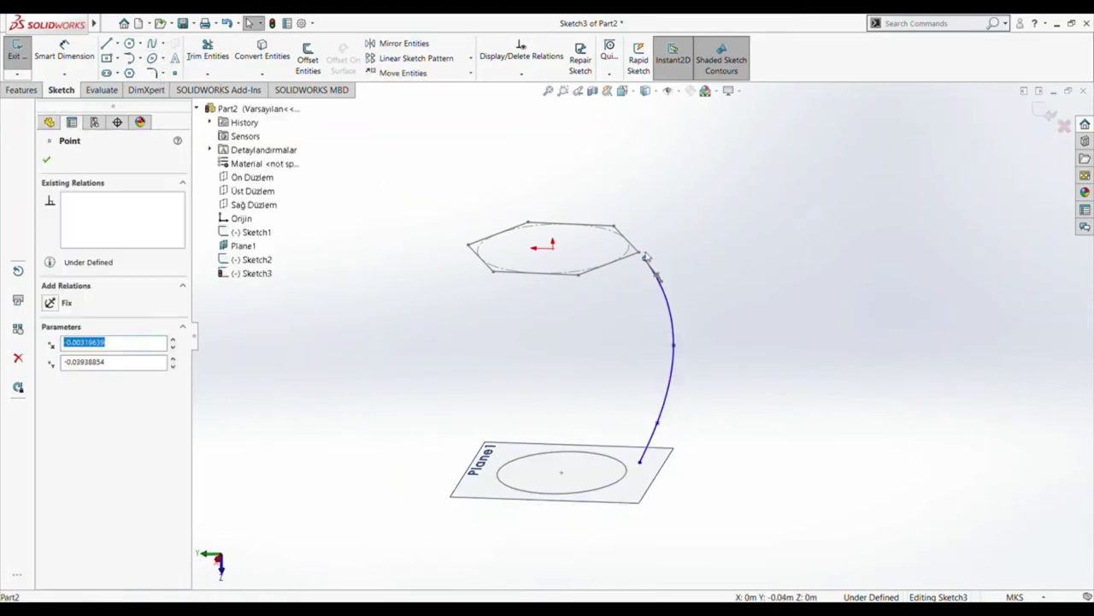
left_click(642, 257, "ctrl")
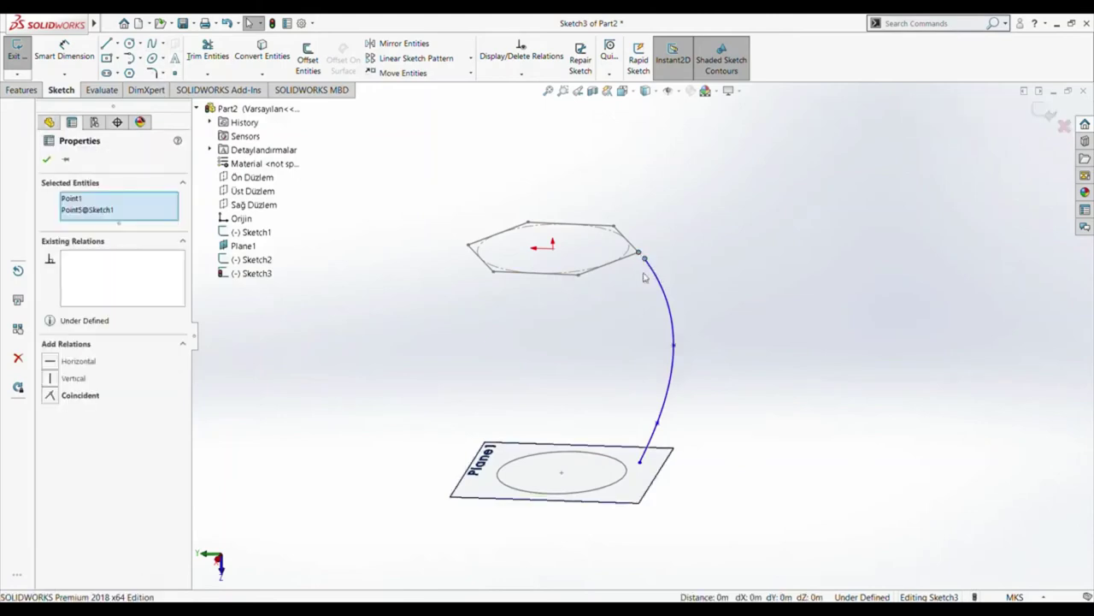
left_click(51, 396)
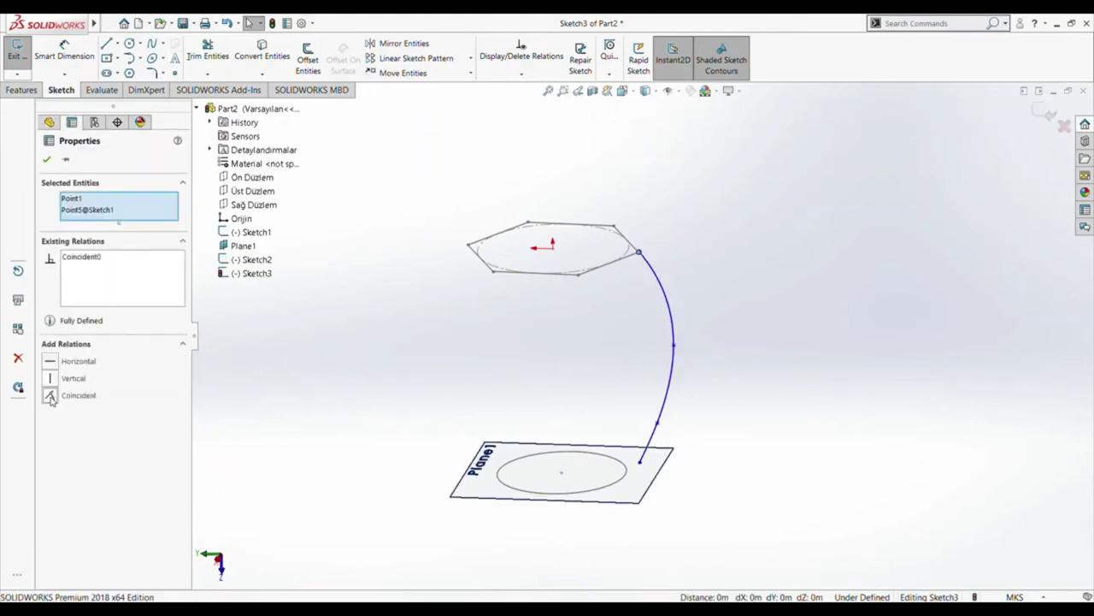
left_click(47, 159)
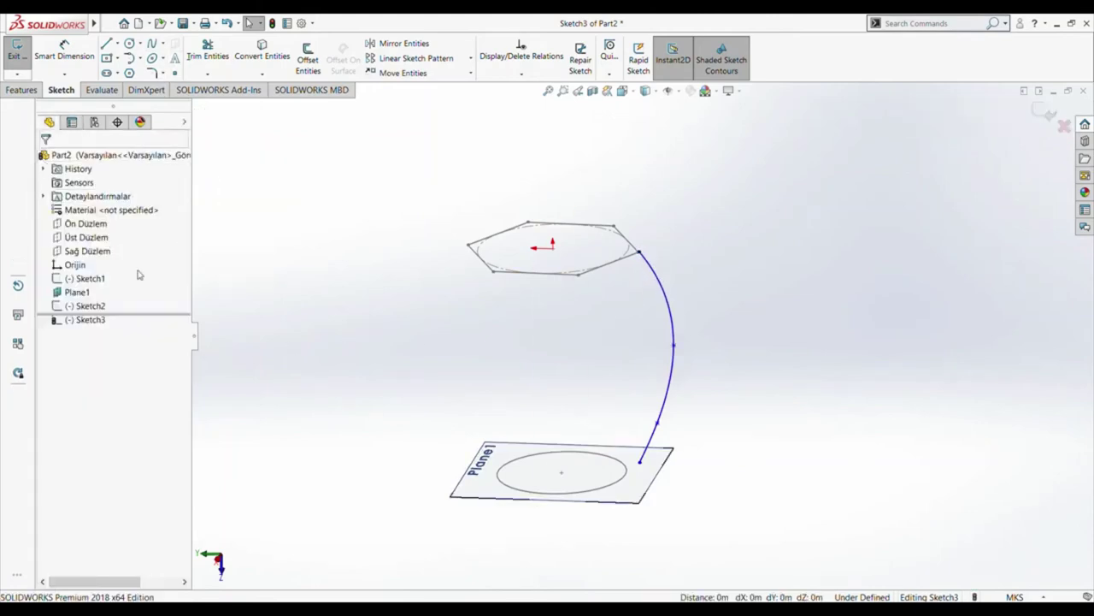
- Add a Pierce relation between the spline's free endpoint and the circle on the offset plane
left_click(640, 465)
left_click(627, 482, "ctrl")
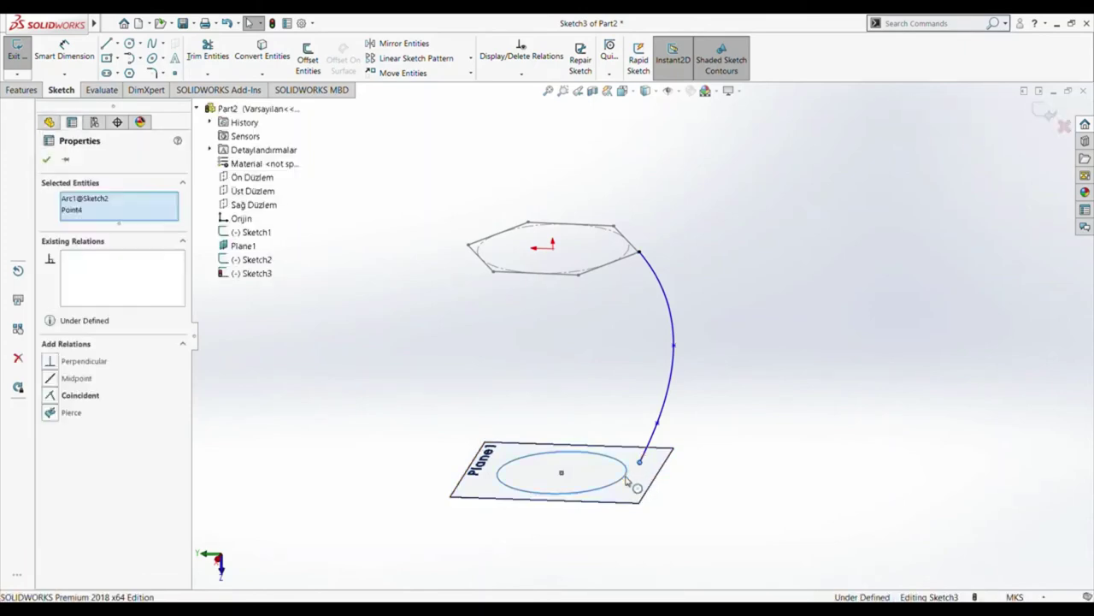
left_click(50, 413)
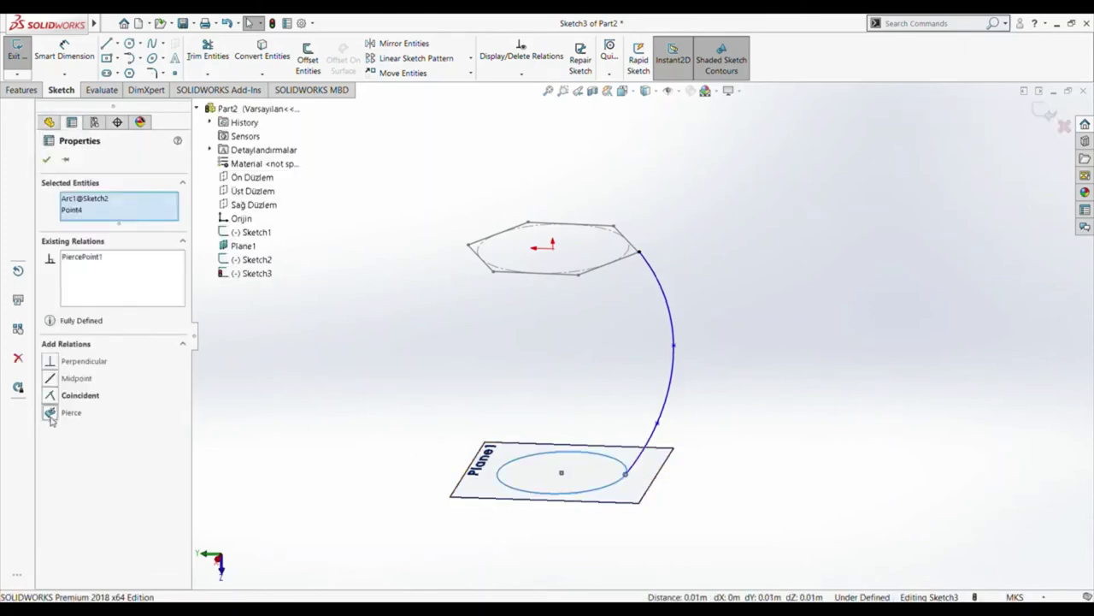
- Exit the spline sketch and loft from the hexagon to the circle with the spline as guide curve
left_click(46, 160)
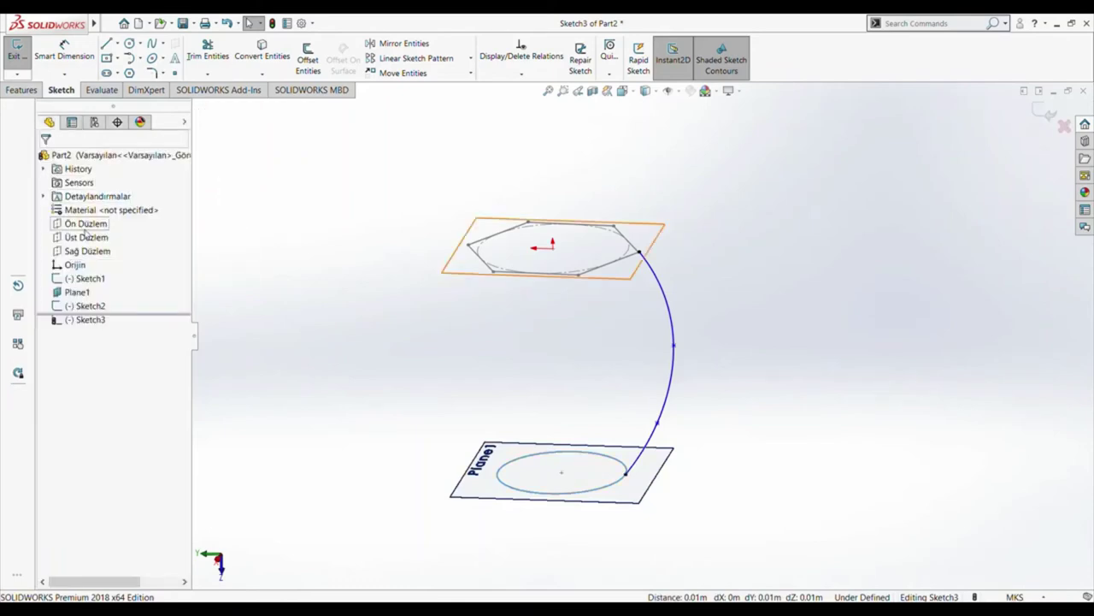
left_click(17, 56)
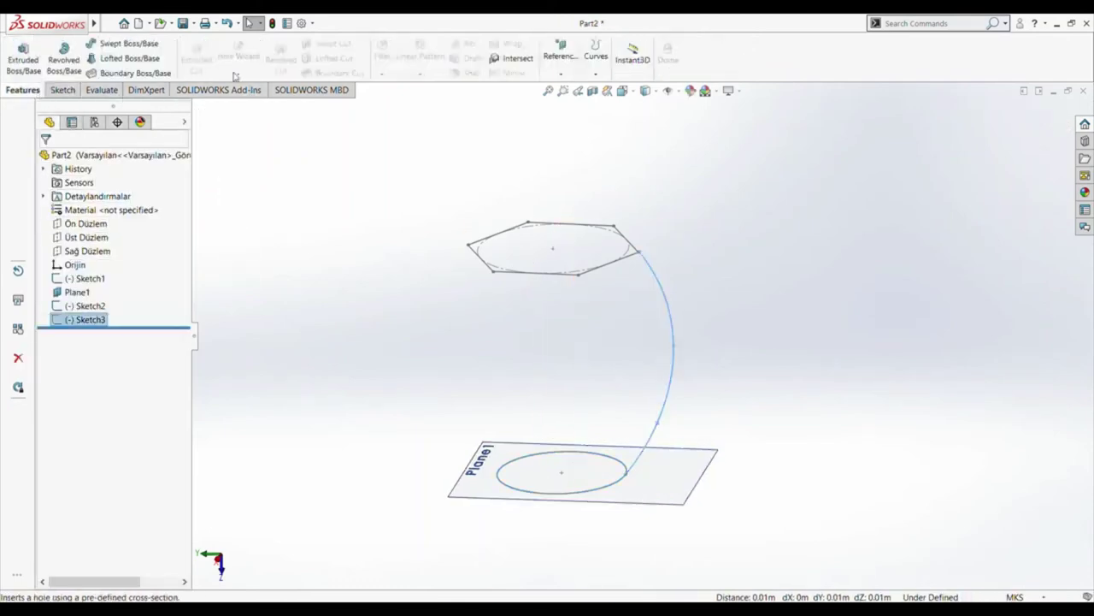
left_click(124, 58)
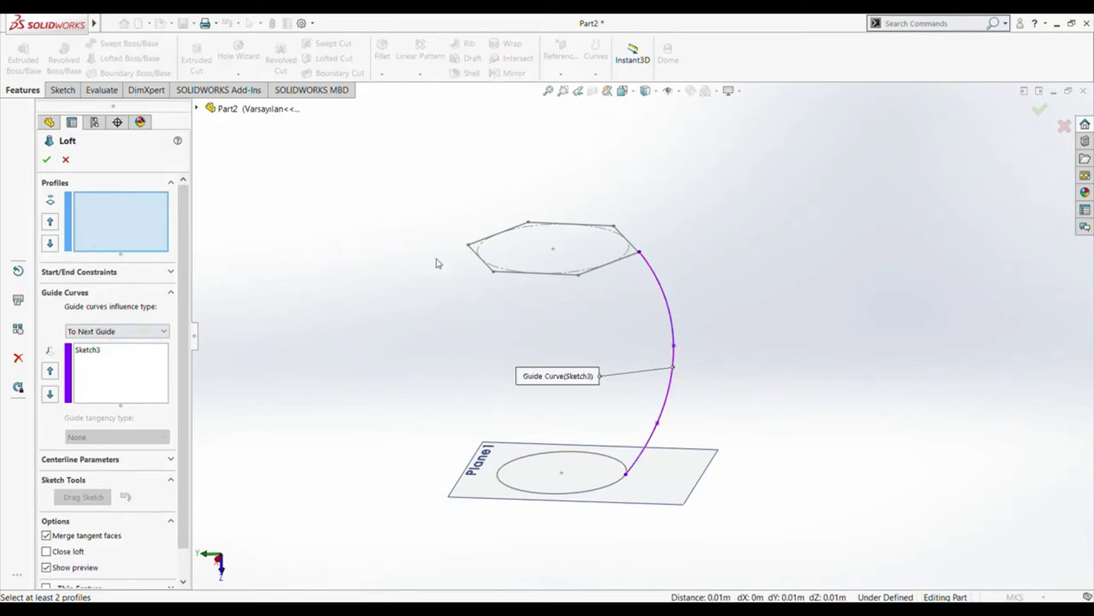
left_click(486, 267)
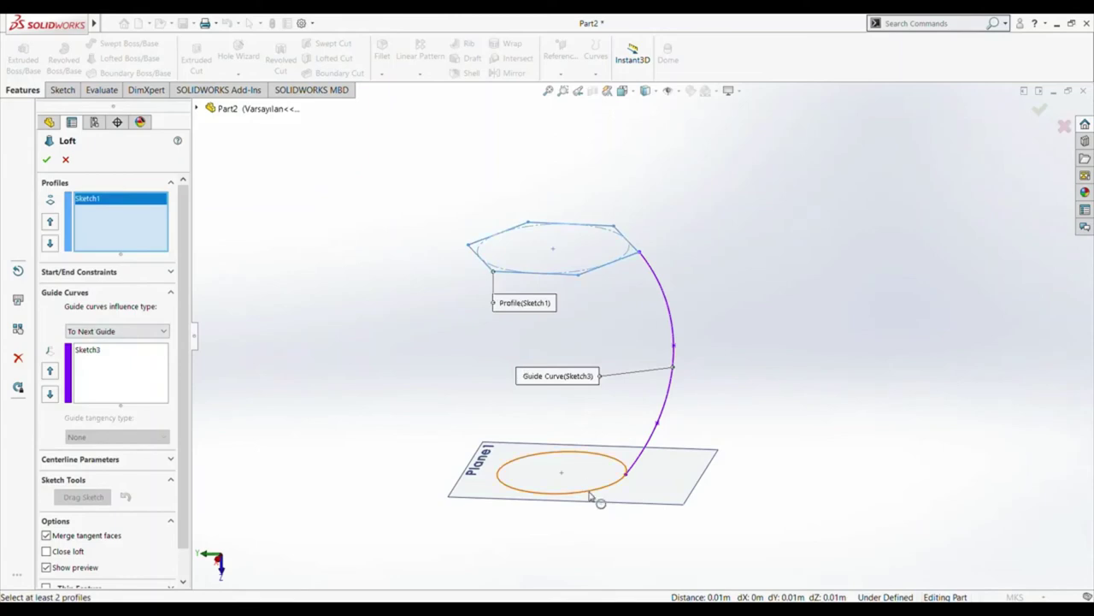
left_click(588, 493)
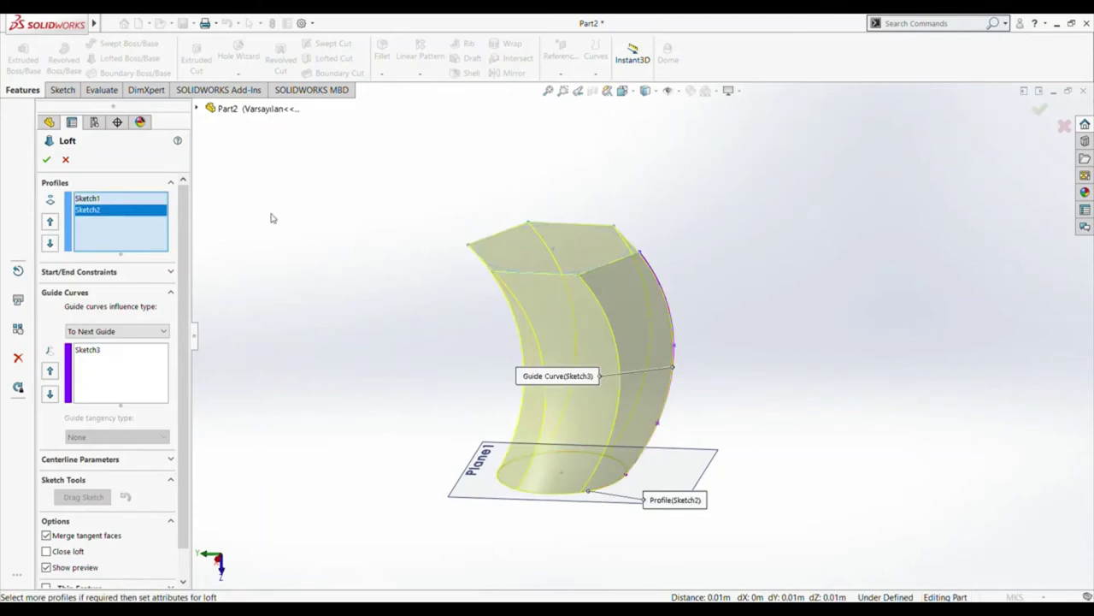
left_click(46, 159)
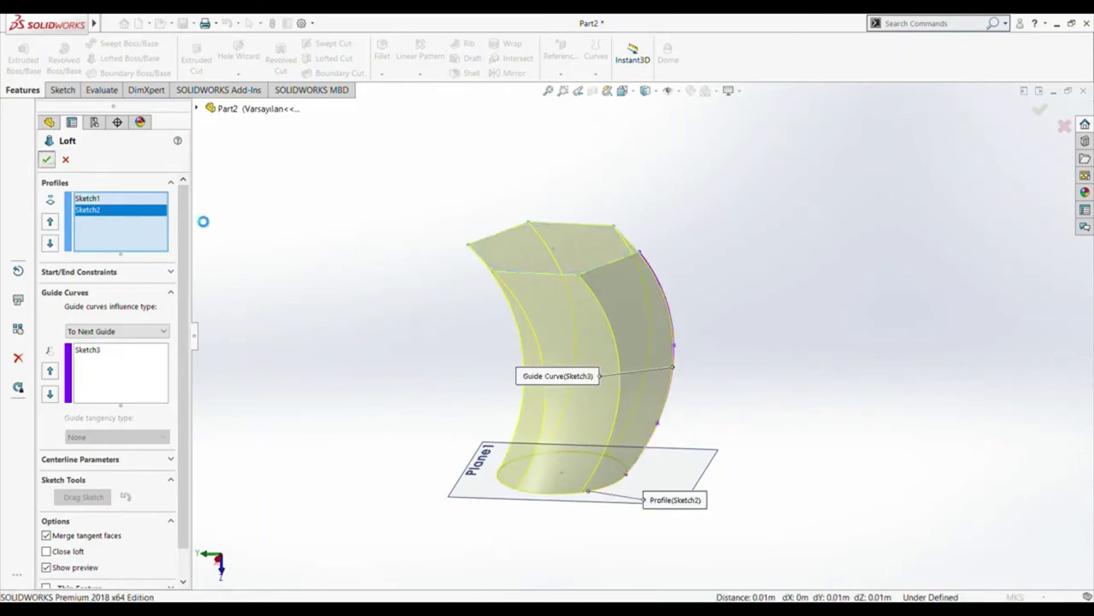
- Undo the hexagon-to-circle loft guided by the single spline
middle_click_drag(380, 296, 629, 265)
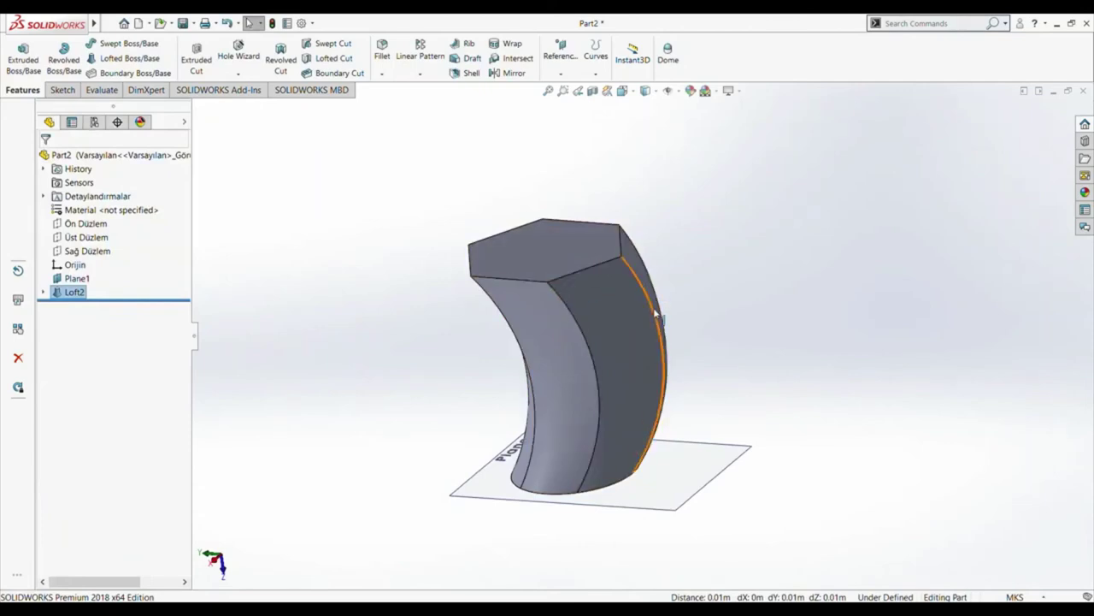
key("Left")
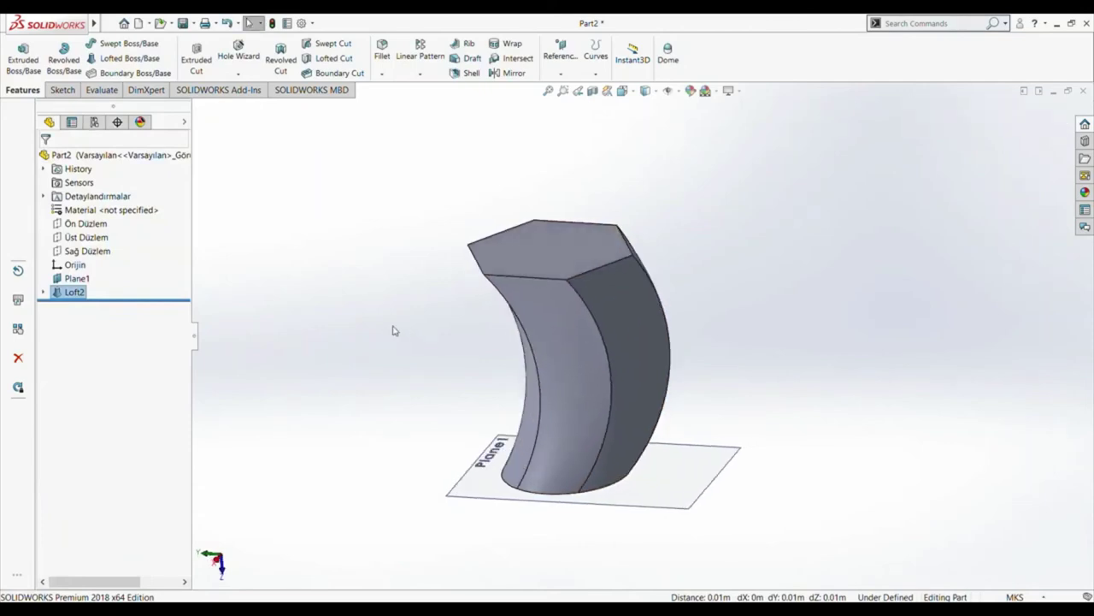
left_click(172, 291)
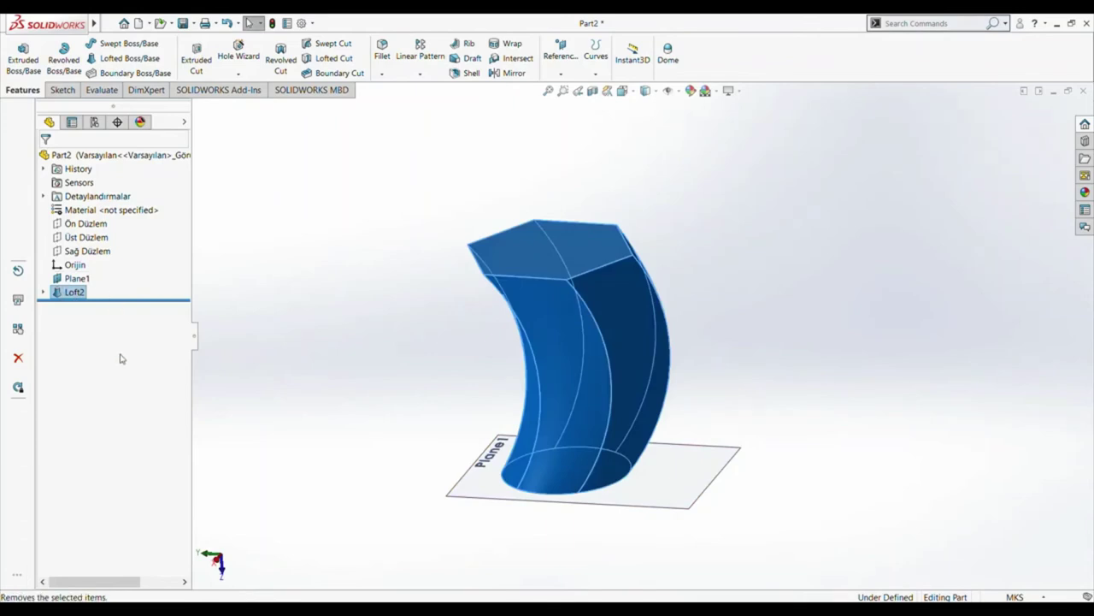
key("ctrl+z")
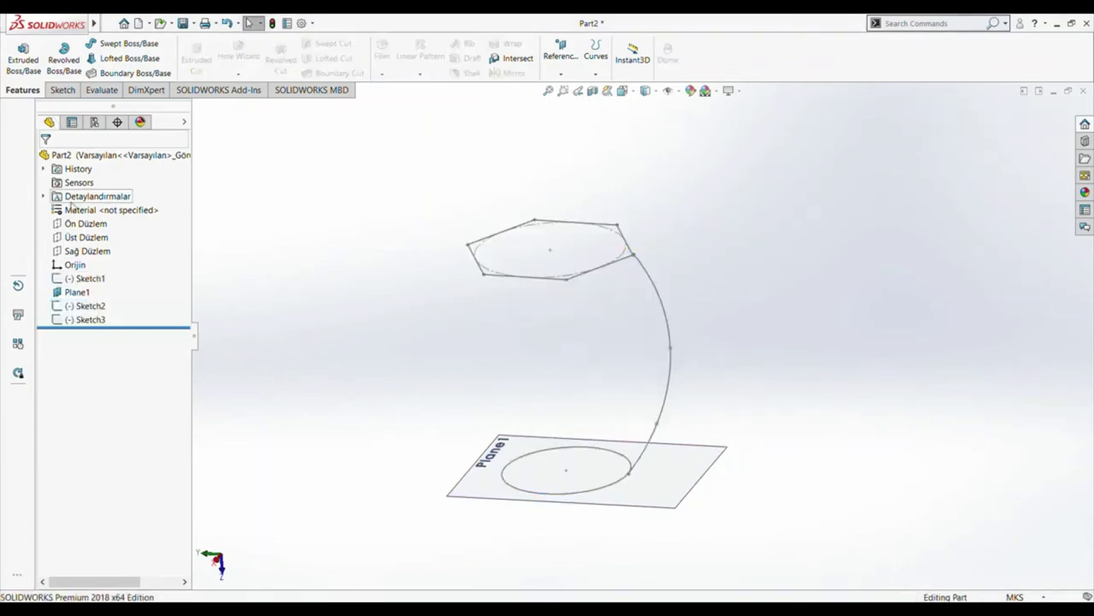
- Reopen Sketch3 and draw a second four-point spline bowing outward from near the opposite hexagon corner to just above the circle
left_click(86, 319)
left_click(90, 270)
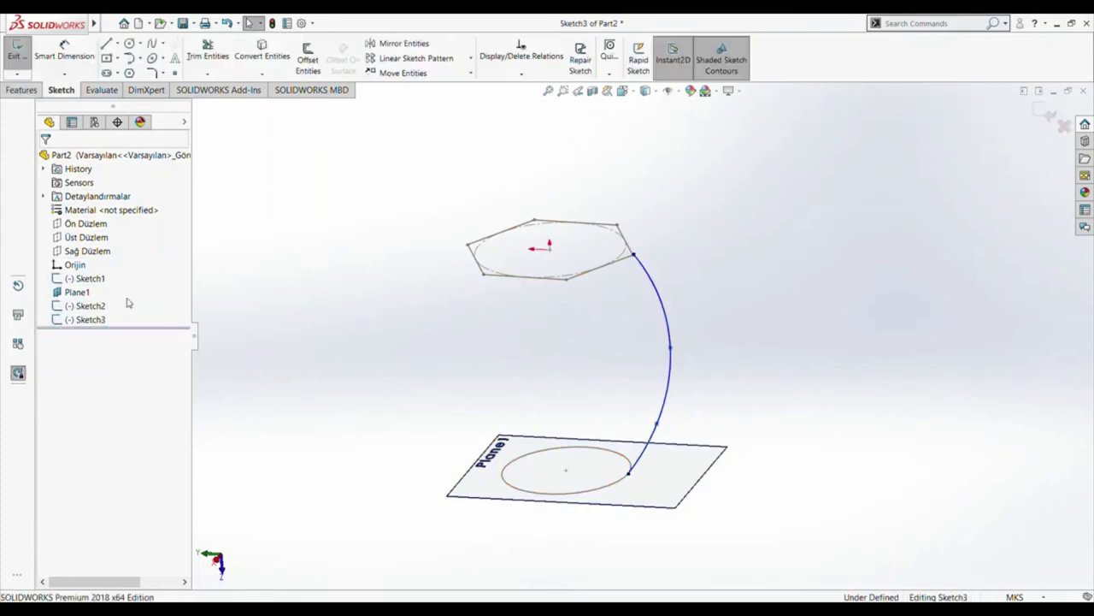
middle_click_drag(330, 340, 337, 311)
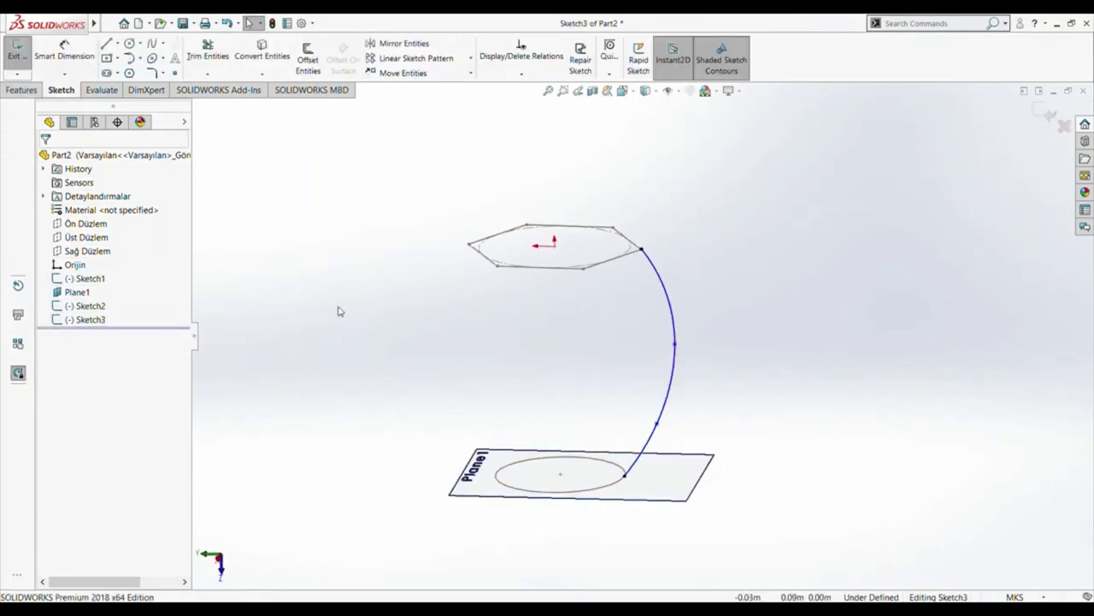
left_click(151, 42)
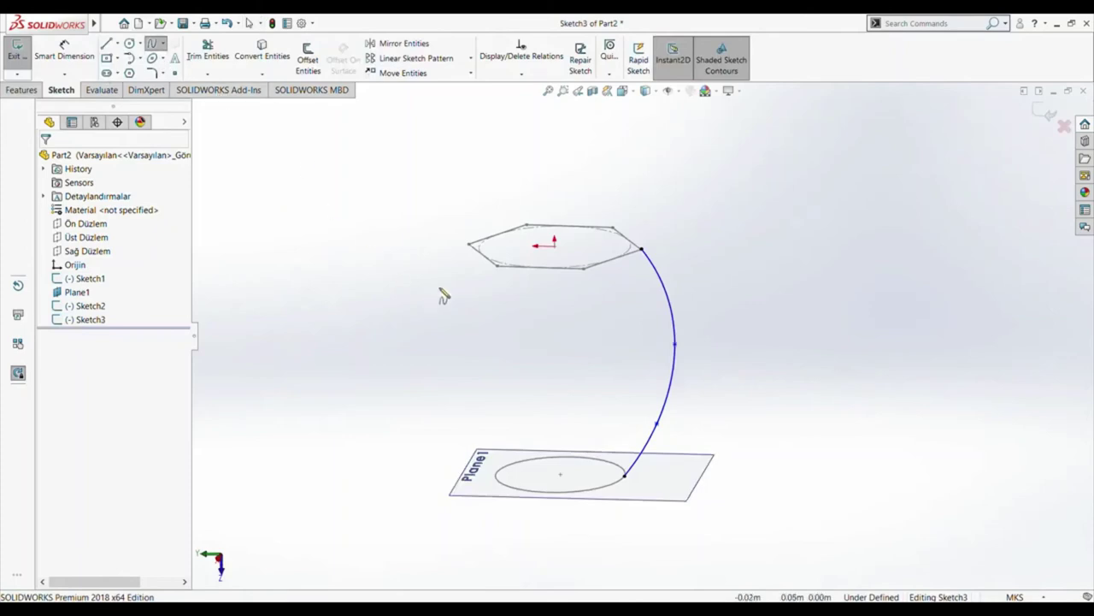
left_click(468, 244)
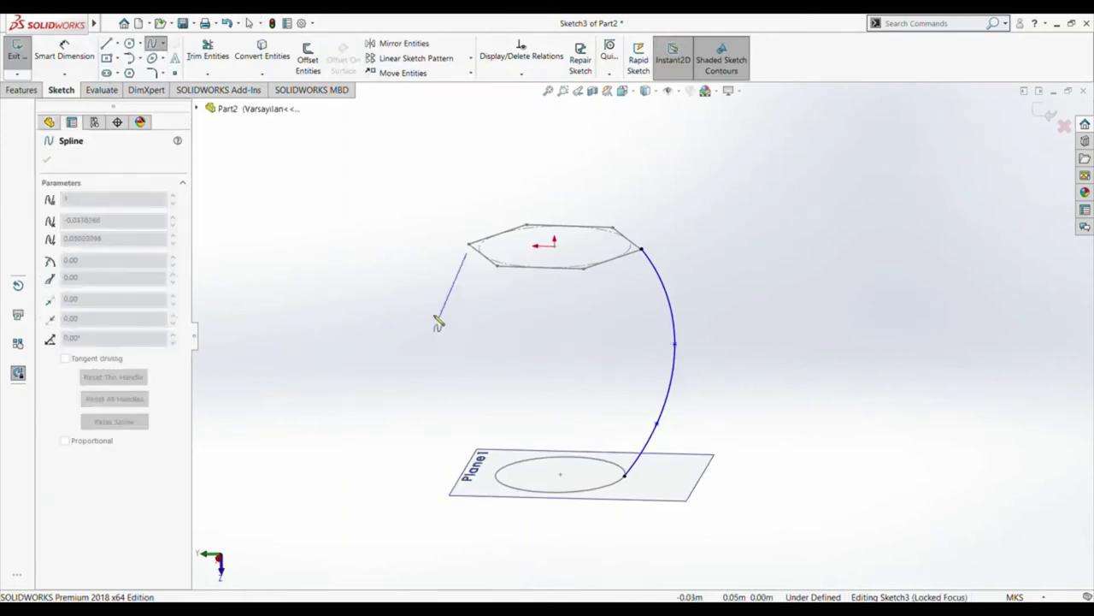
left_click(408, 315)
left_click(401, 392)
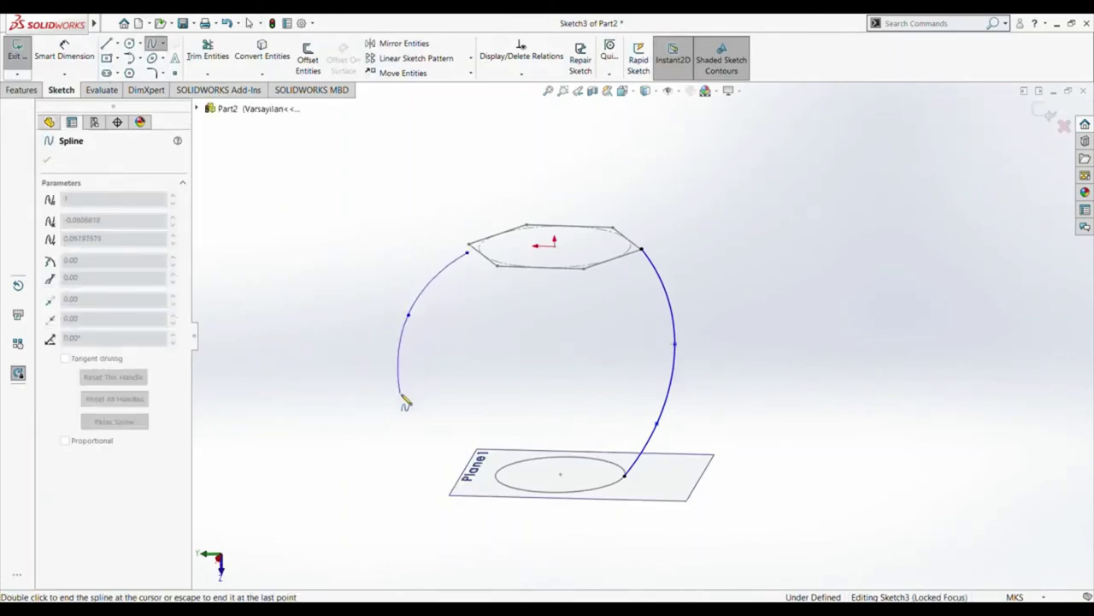
double_click(489, 428)
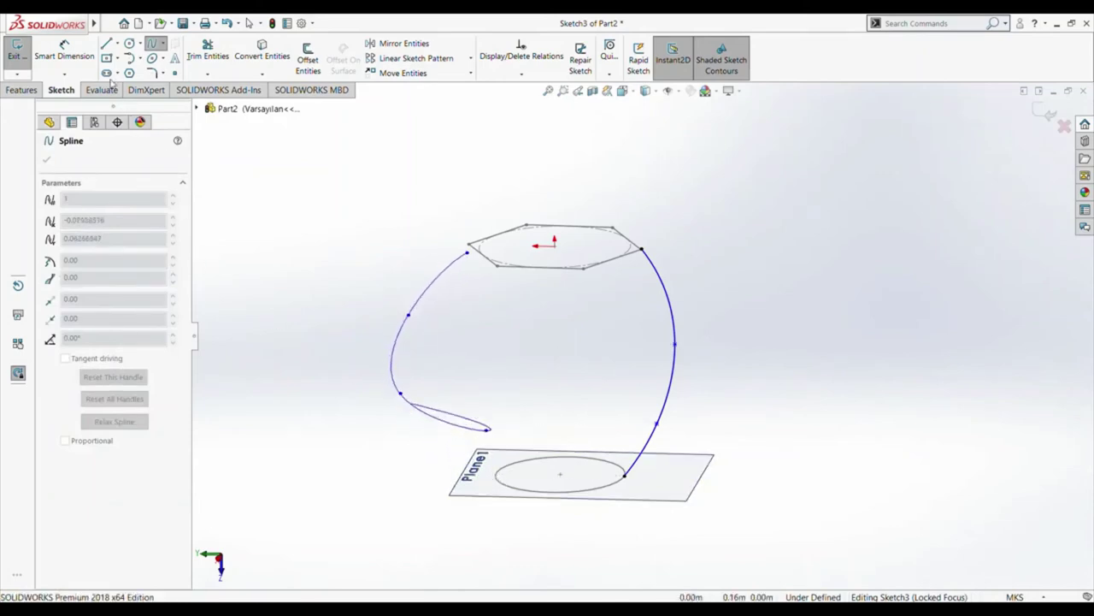
left_click(152, 44)
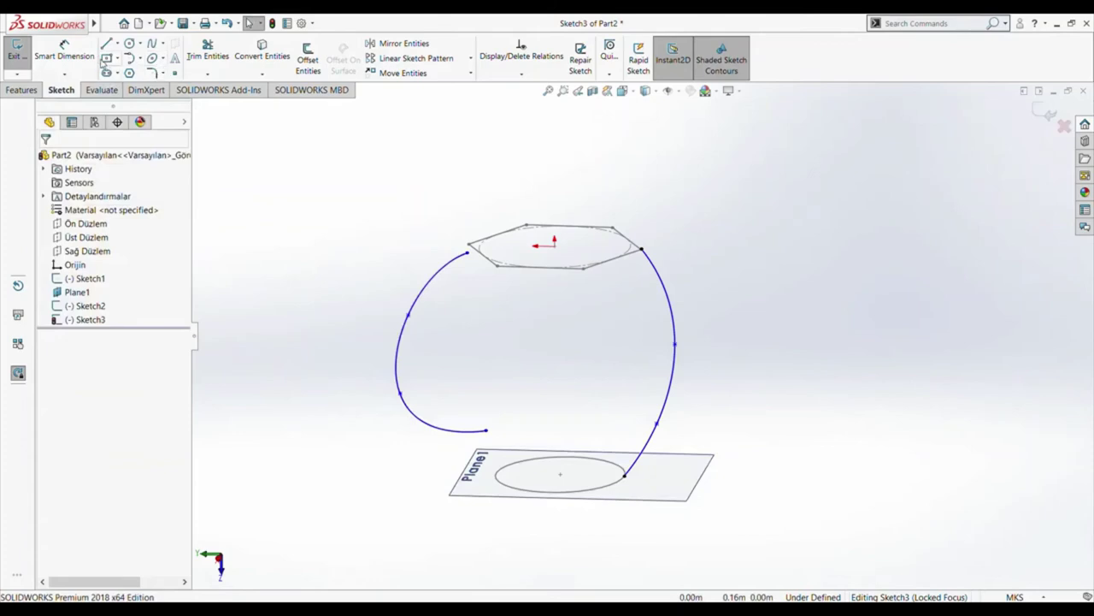
- Make the second spline's start point coincident with the nearest hexagon vertex
left_click(469, 256)
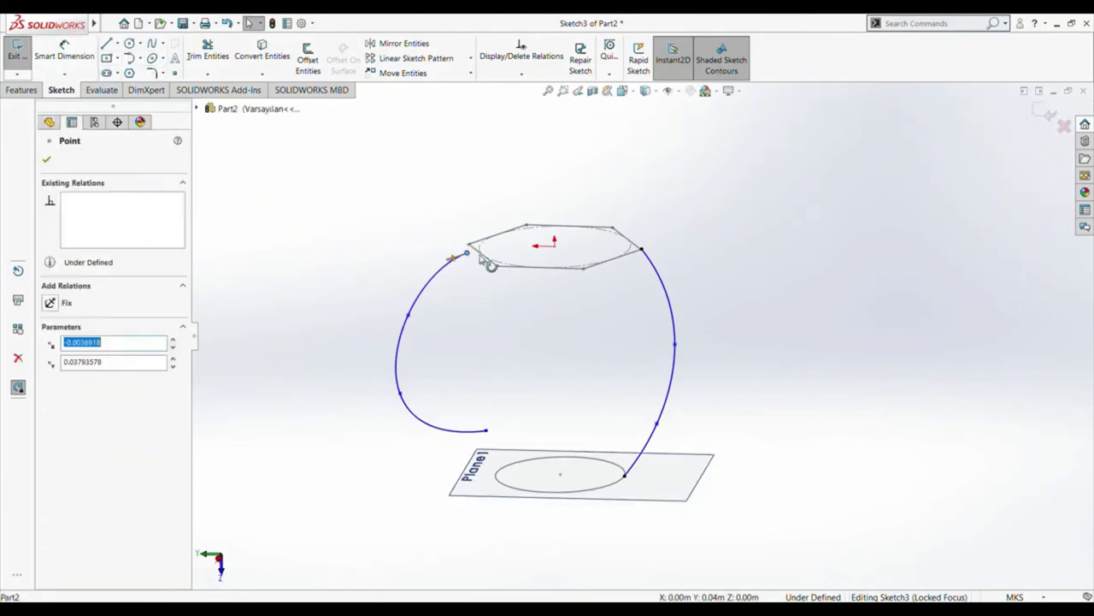
key("Escape")
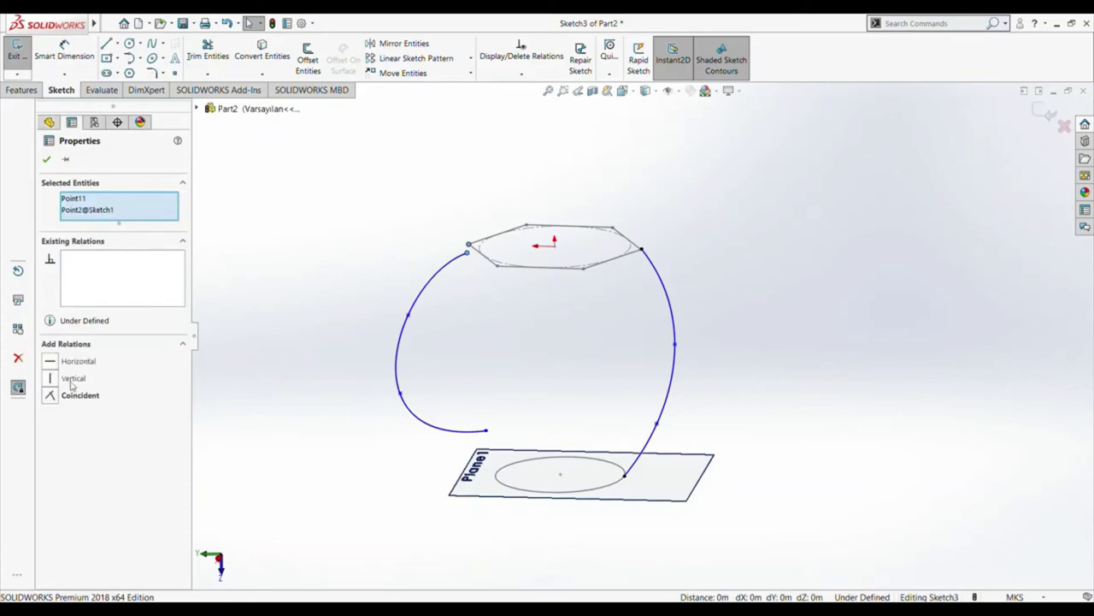
left_click(55, 396)
left_click(46, 159)
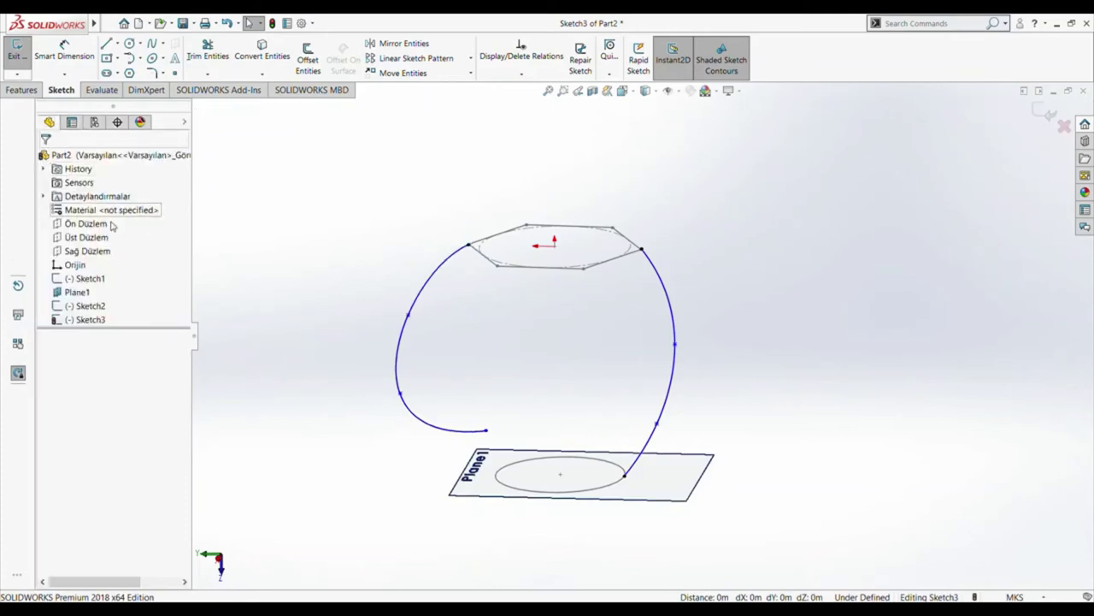
- Add a Pierce relation between the second spline's free endpoint and the circle on the offset plane
left_click(486, 431)
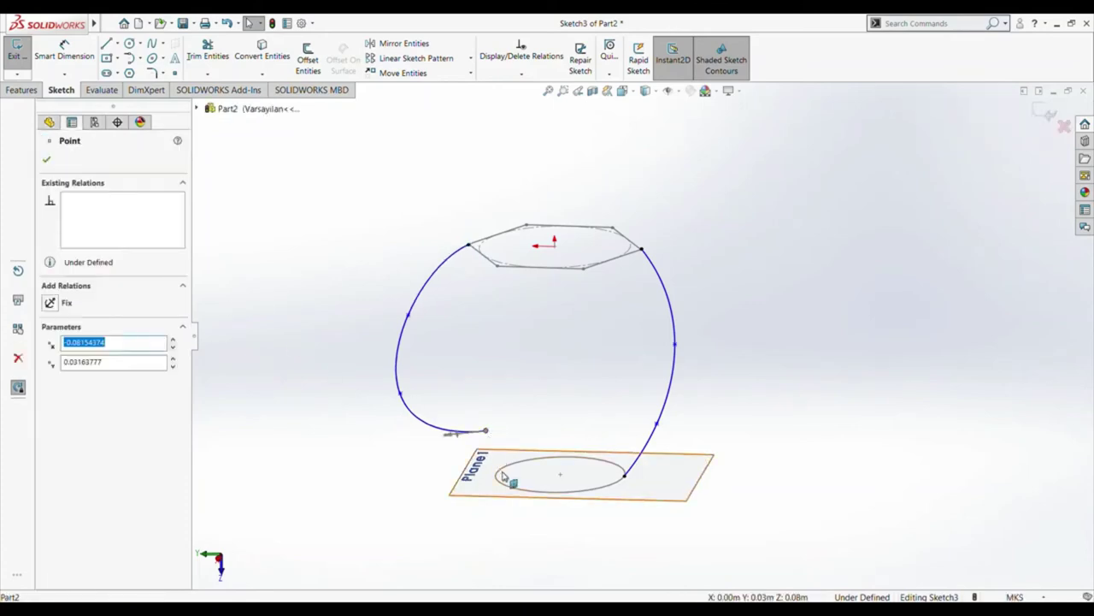
left_click(500, 478, "ctrl")
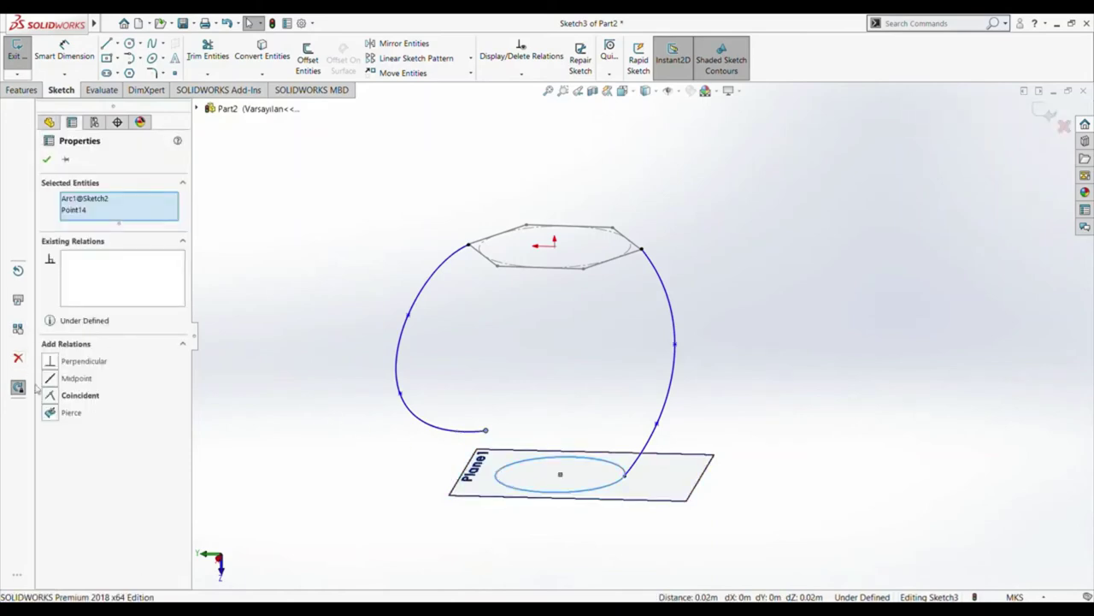
left_click(51, 413)
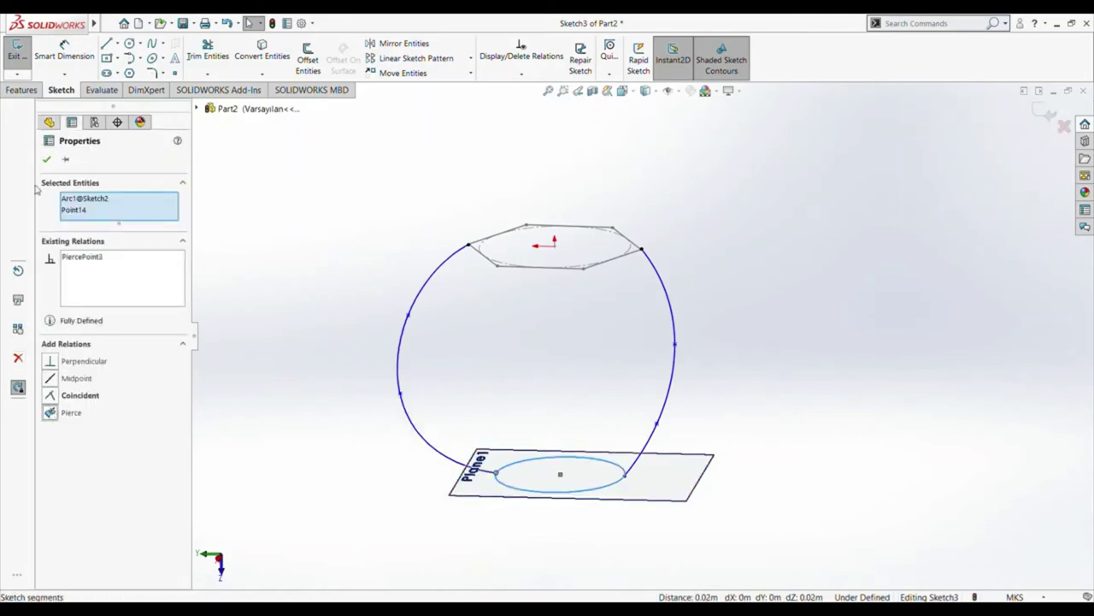
left_click(46, 159)
- Exit the sketch and loft from the hexagon to the circle, trying to use both splines as guide curves
left_click(29, 70)
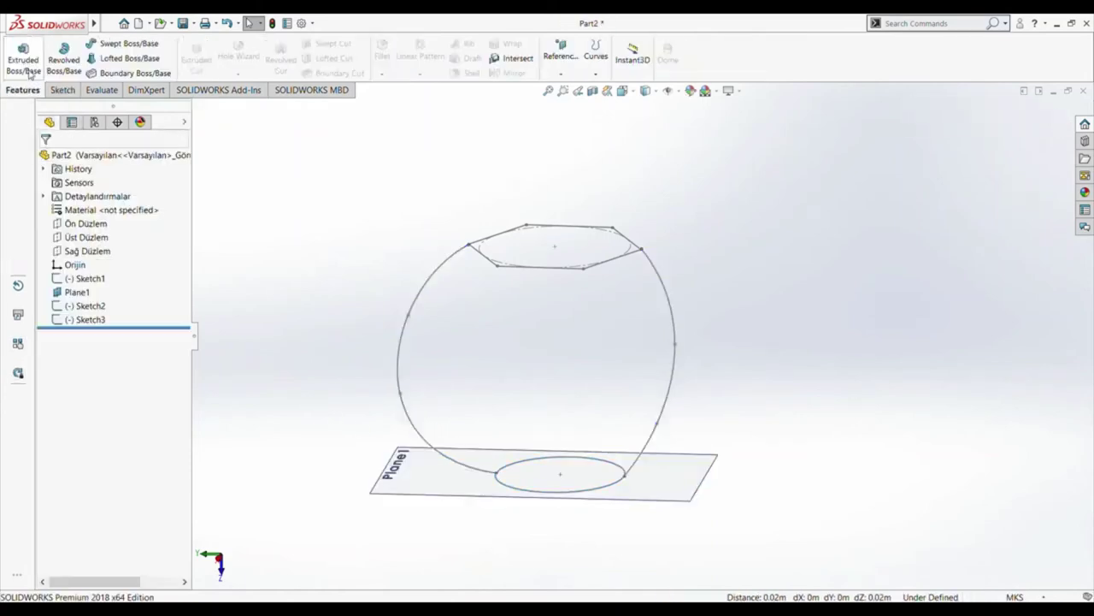
left_click(129, 60)
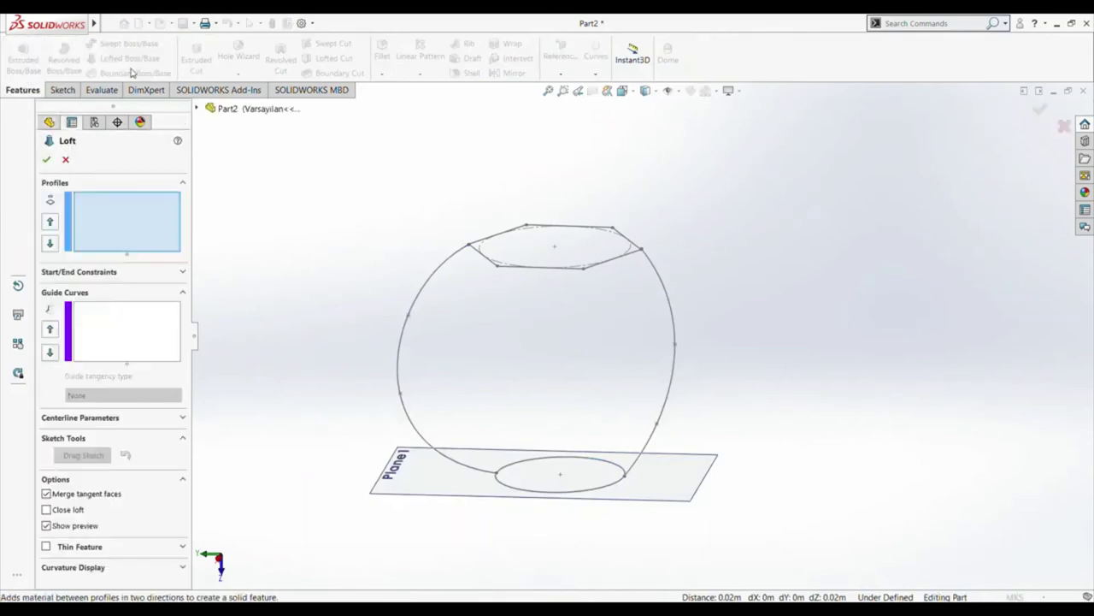
left_click(542, 267)
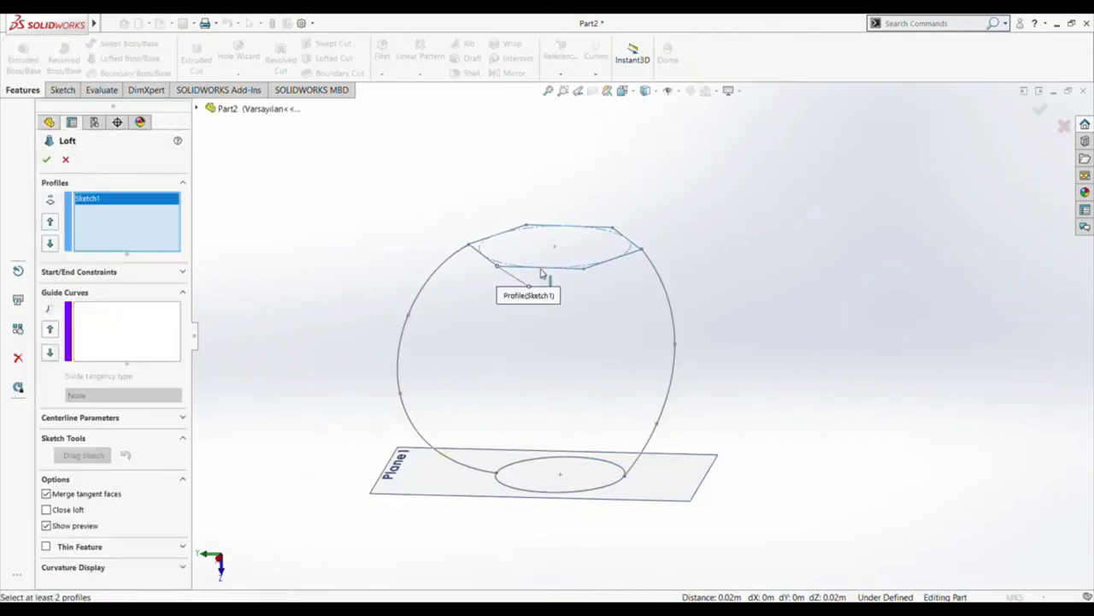
left_click(531, 496)
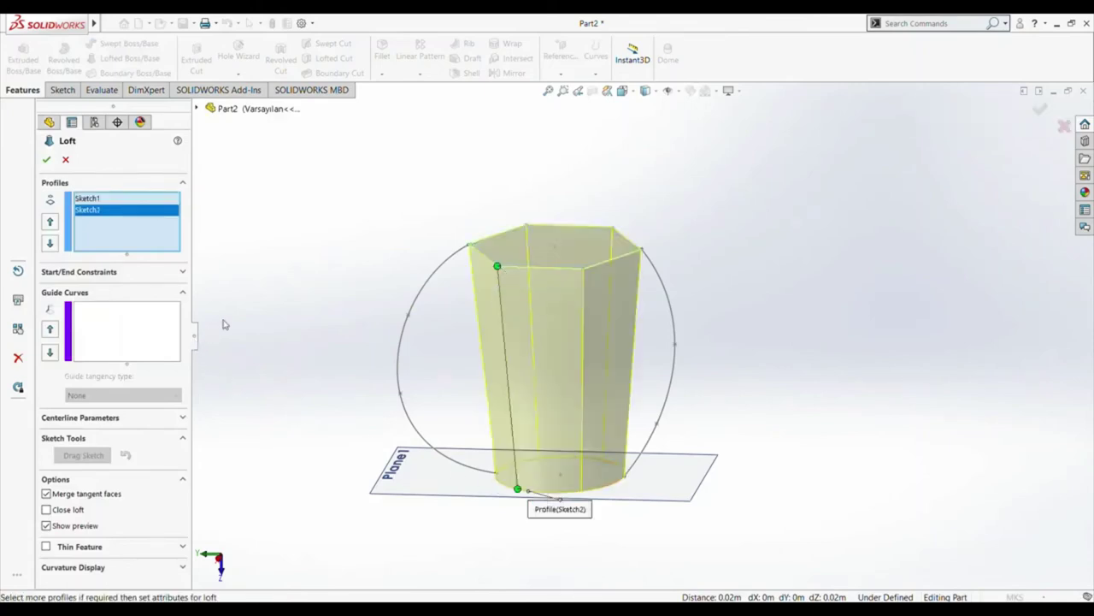
left_click(130, 327)
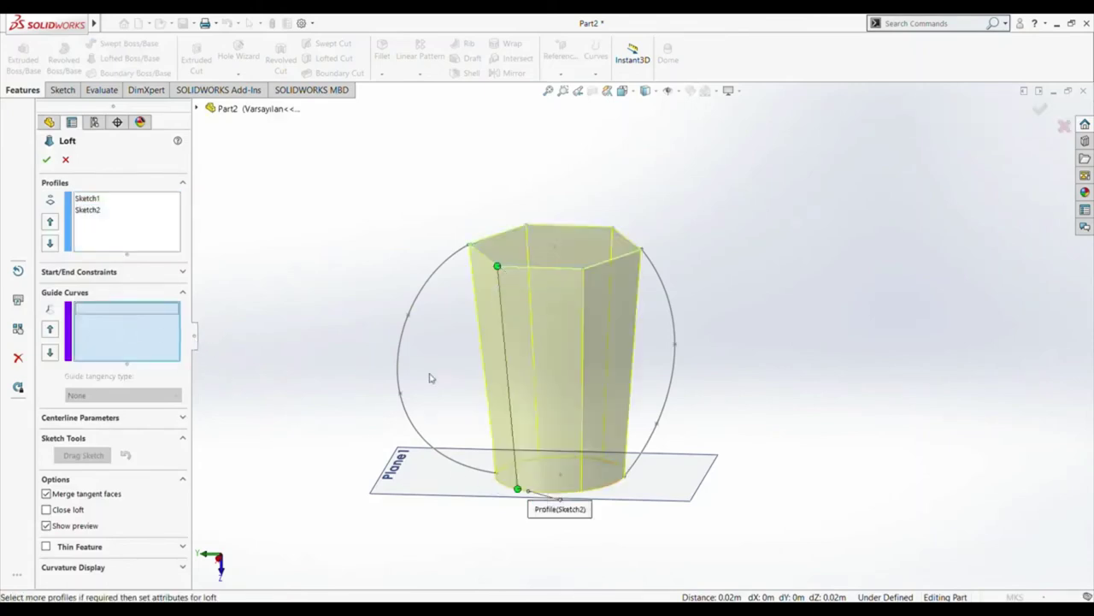
left_click(676, 325)
left_click(427, 293)
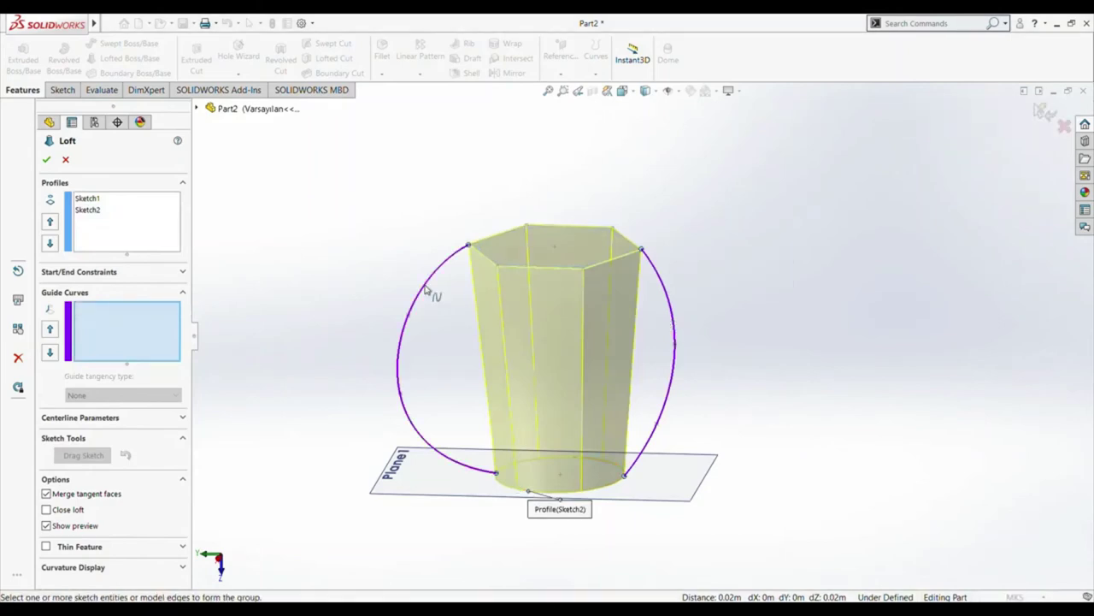
left_click(47, 160)
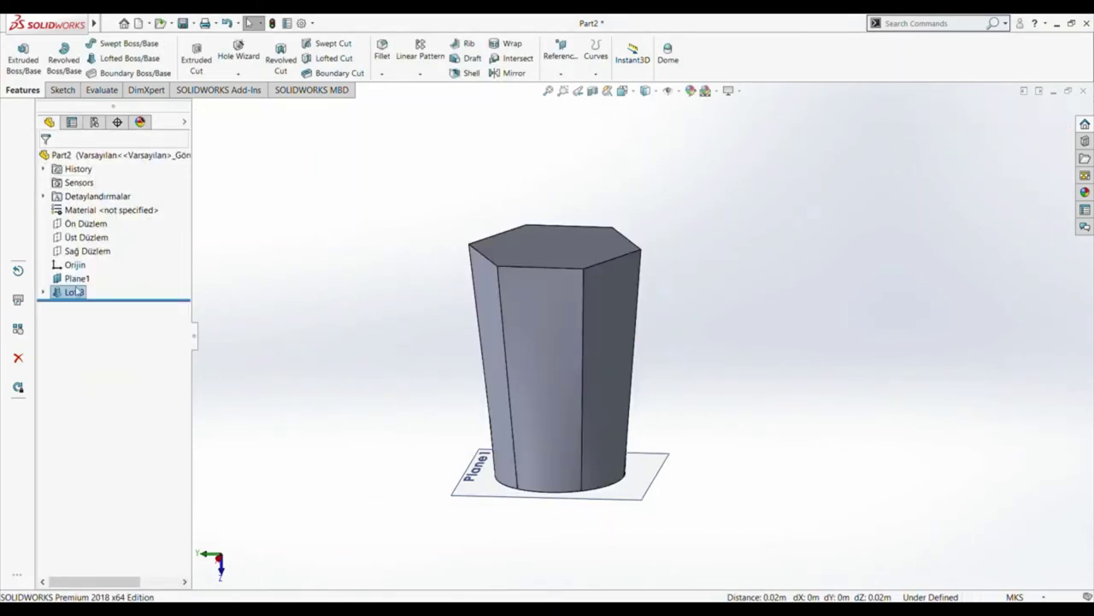
- Try to add guide curves to the existing loft, cancelling the edit and removing the loft
left_click(75, 292)
left_click(82, 256)
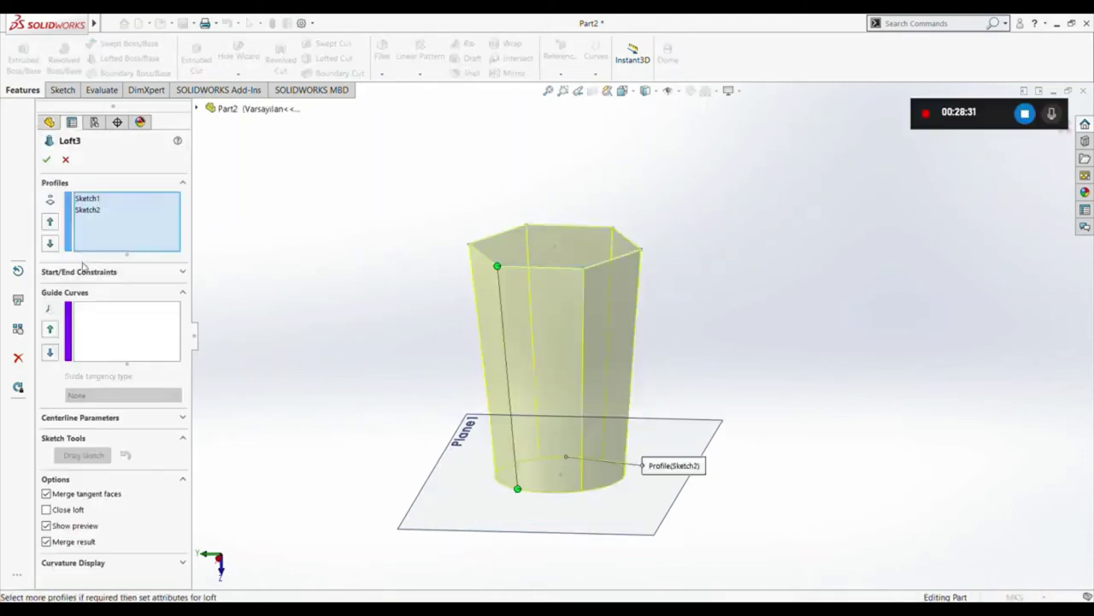
left_click(124, 321)
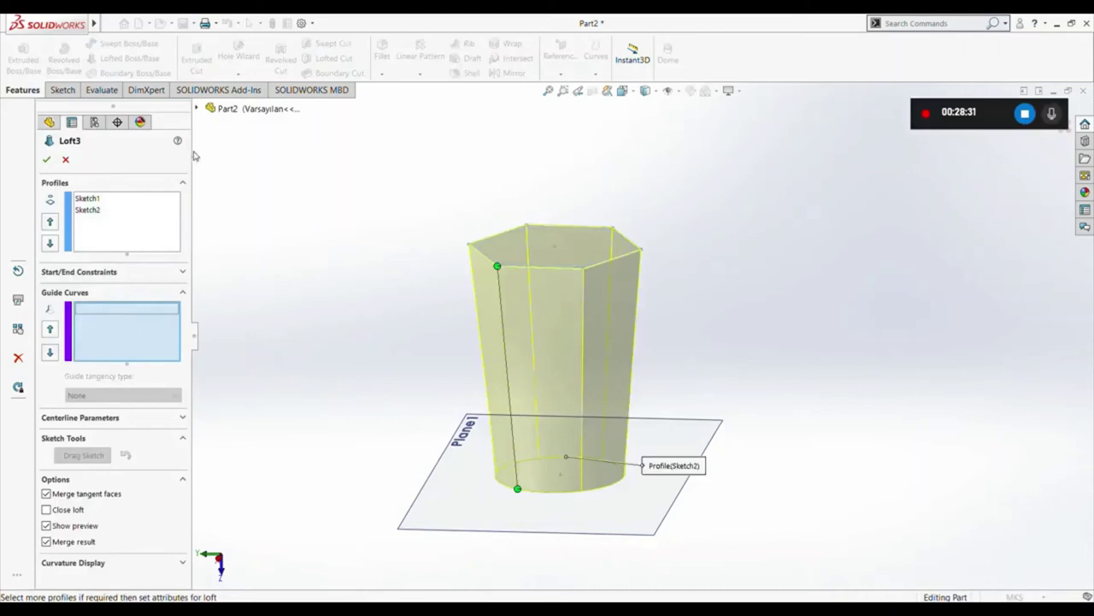
left_click(199, 108)
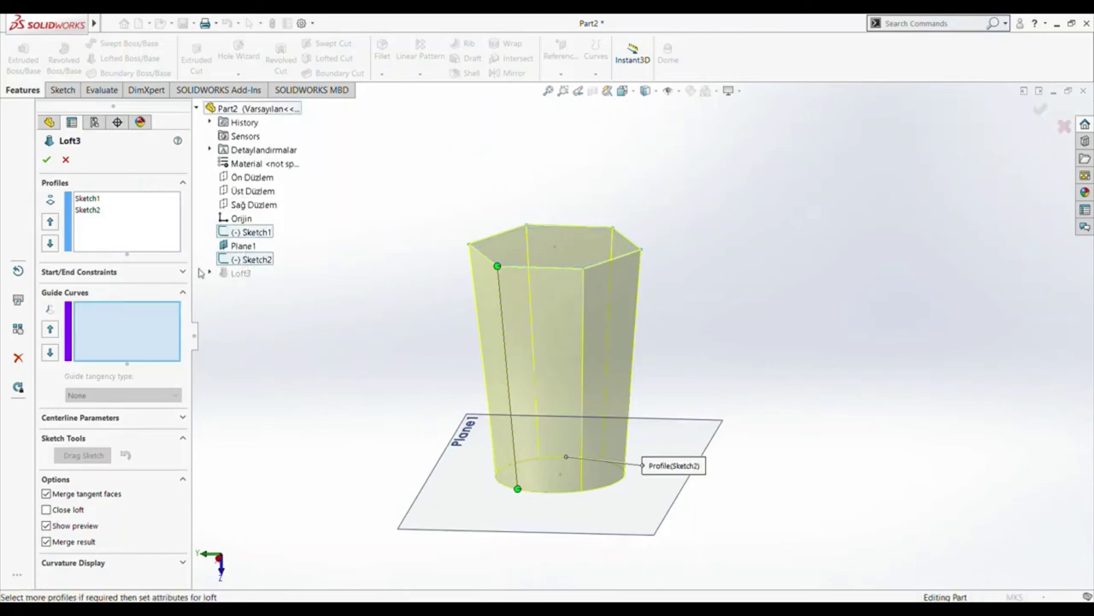
left_click(66, 160)
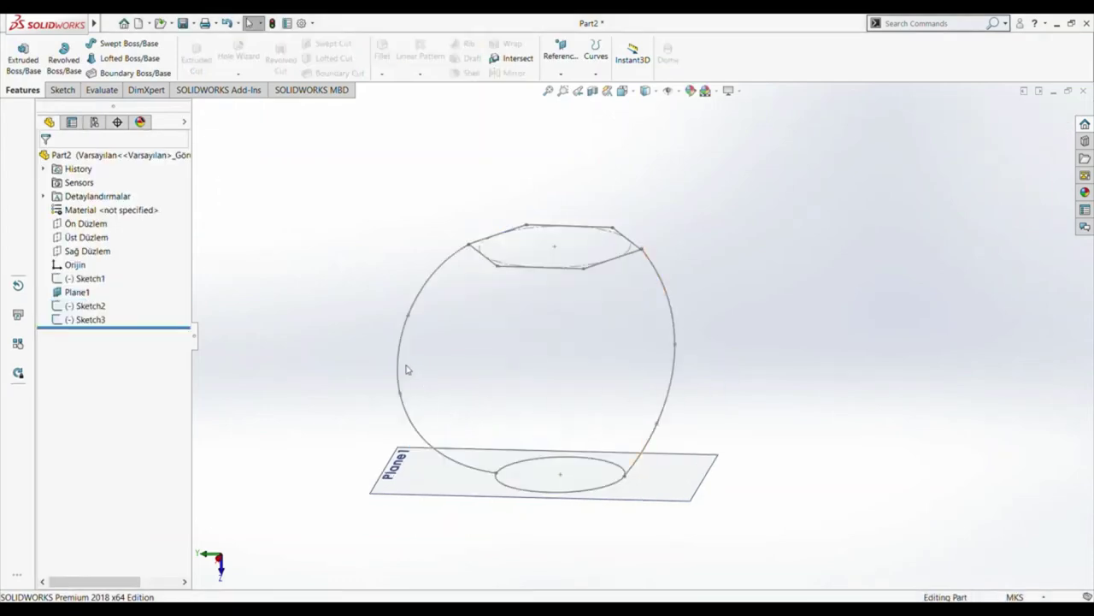
- Edit the spline sketch and pull the interior points of the first spline inward to flatten its bulge, then exit the sketch
left_click(410, 318)
left_click(92, 321)
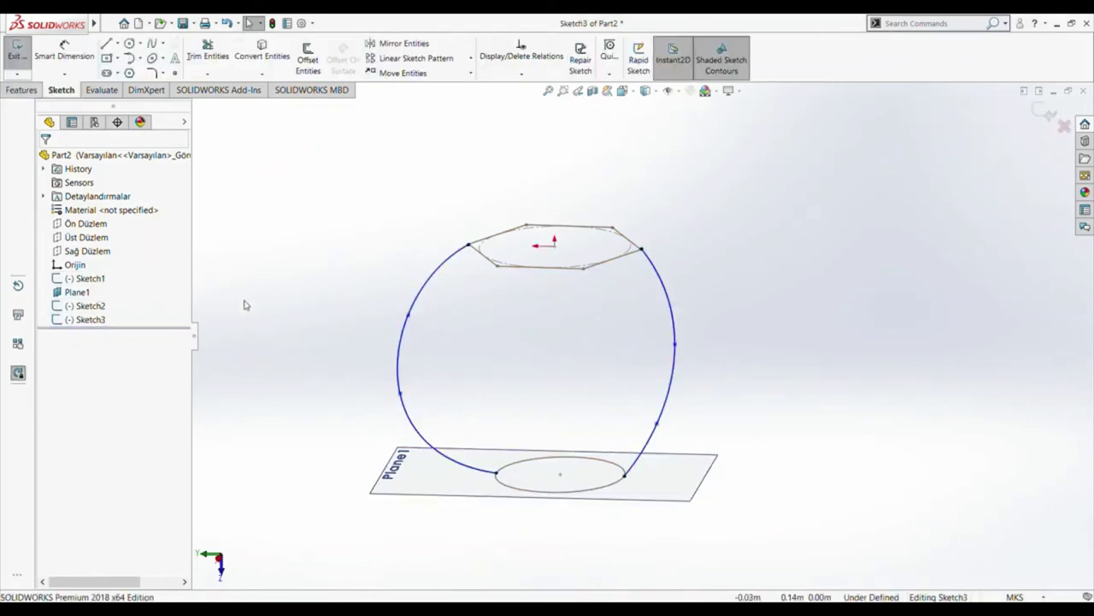
left_click_drag(410, 318, 406, 355)
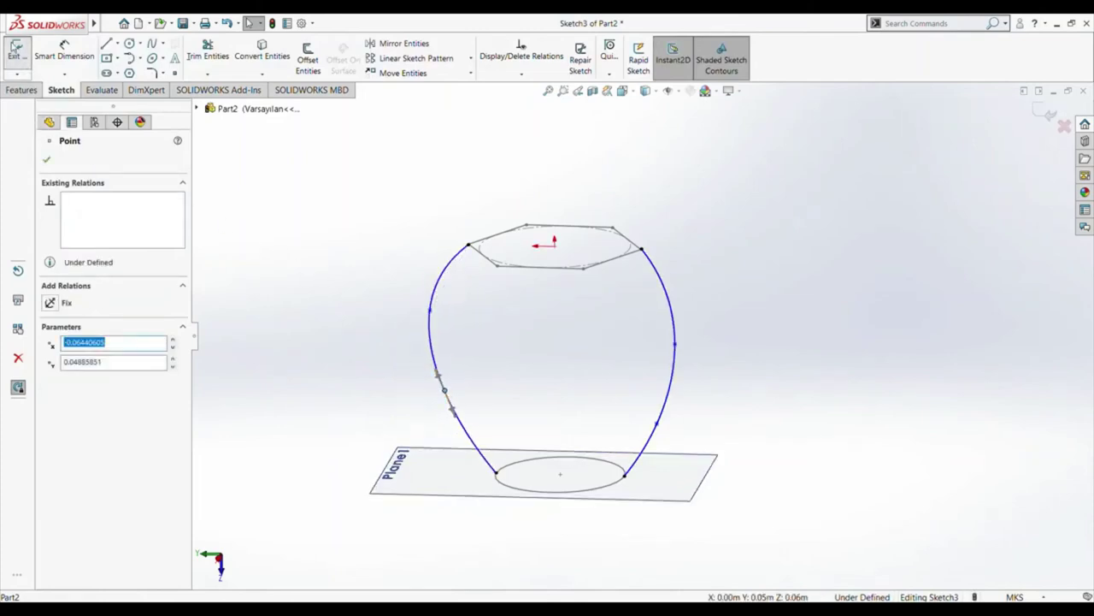
left_click(17, 48)
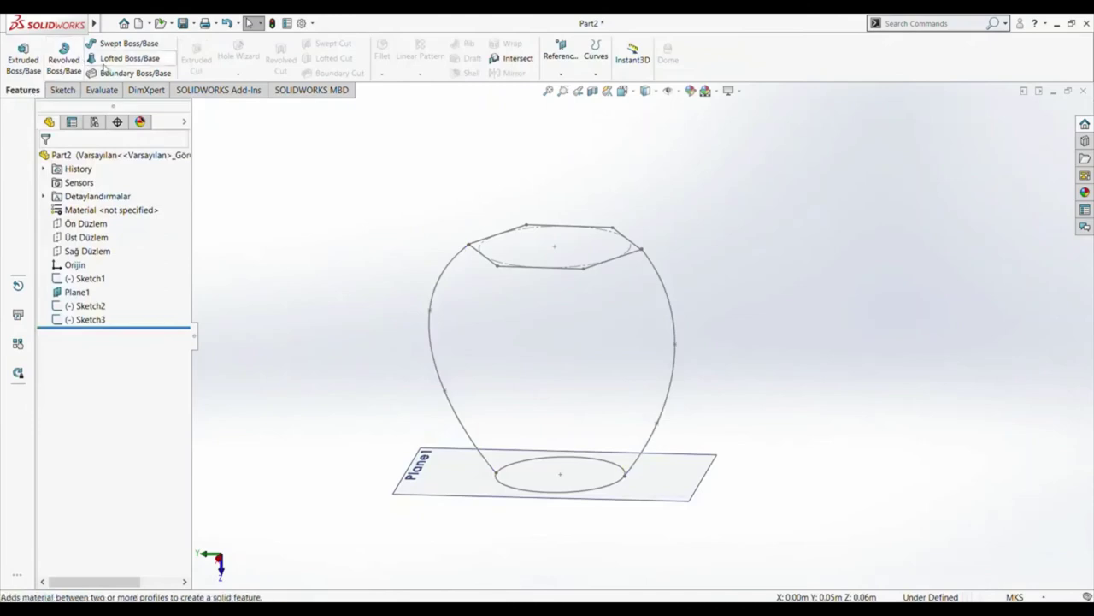
- Loft from the hexagon to the circle again, trying to add each spline as a guide curve
left_click(124, 58)
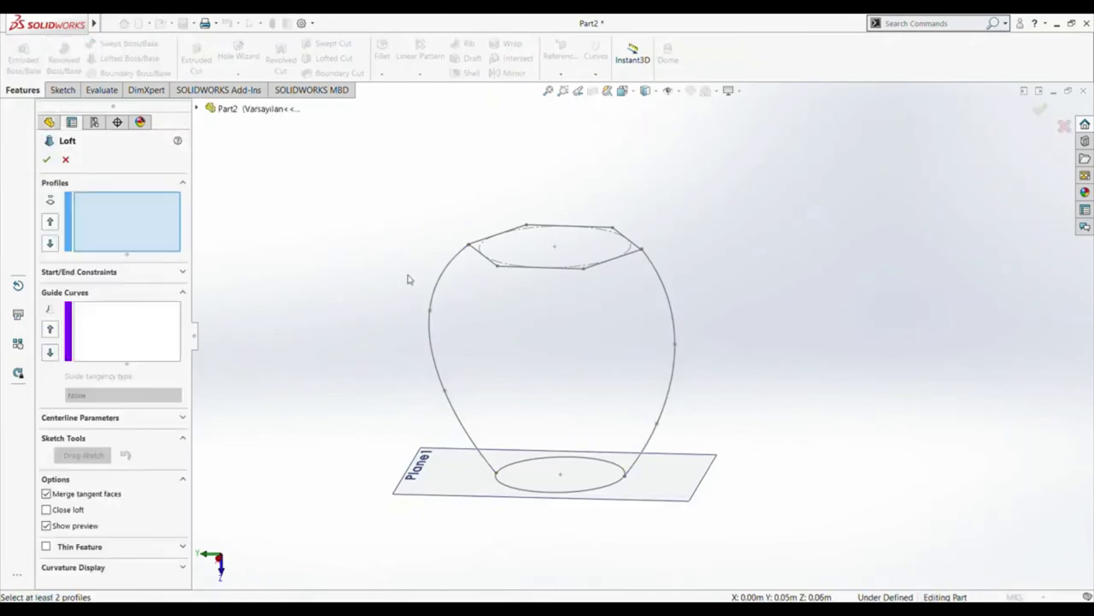
left_click(518, 272)
left_click(588, 462)
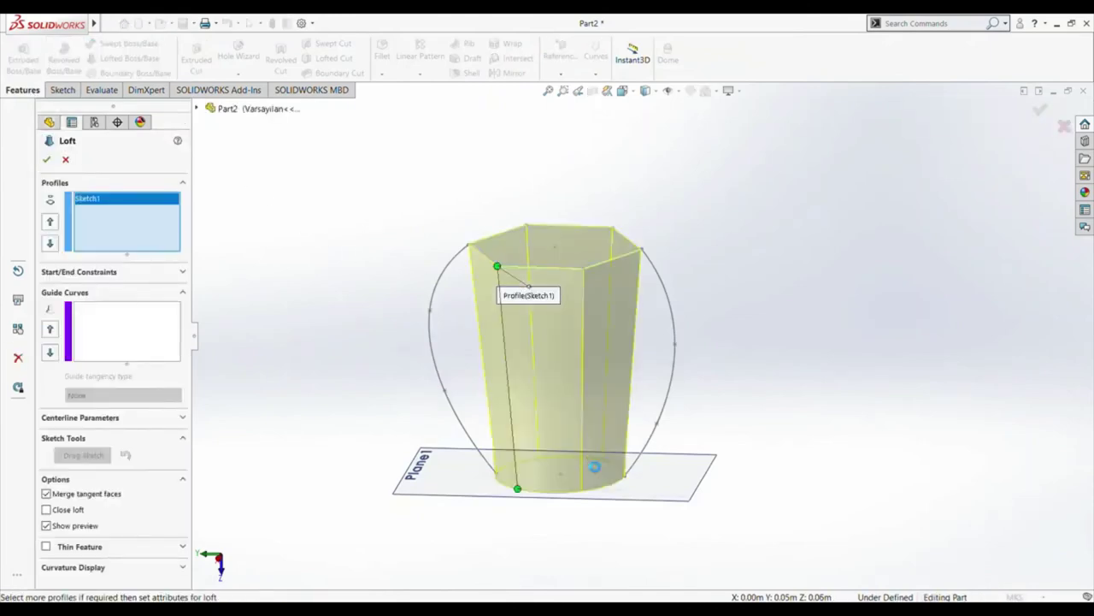
left_click(134, 331)
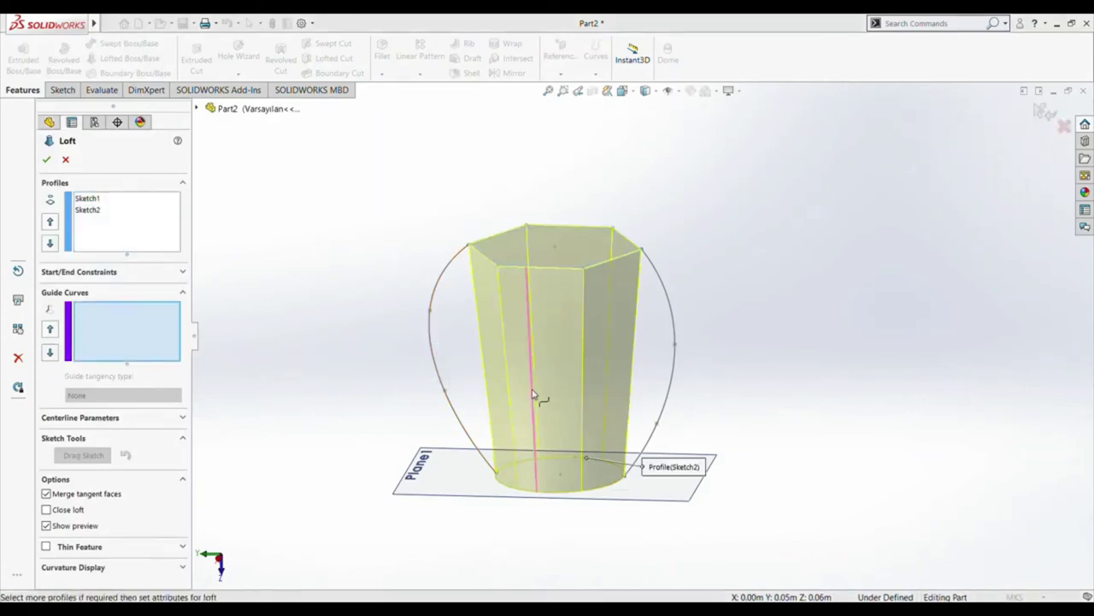
left_click(680, 375)
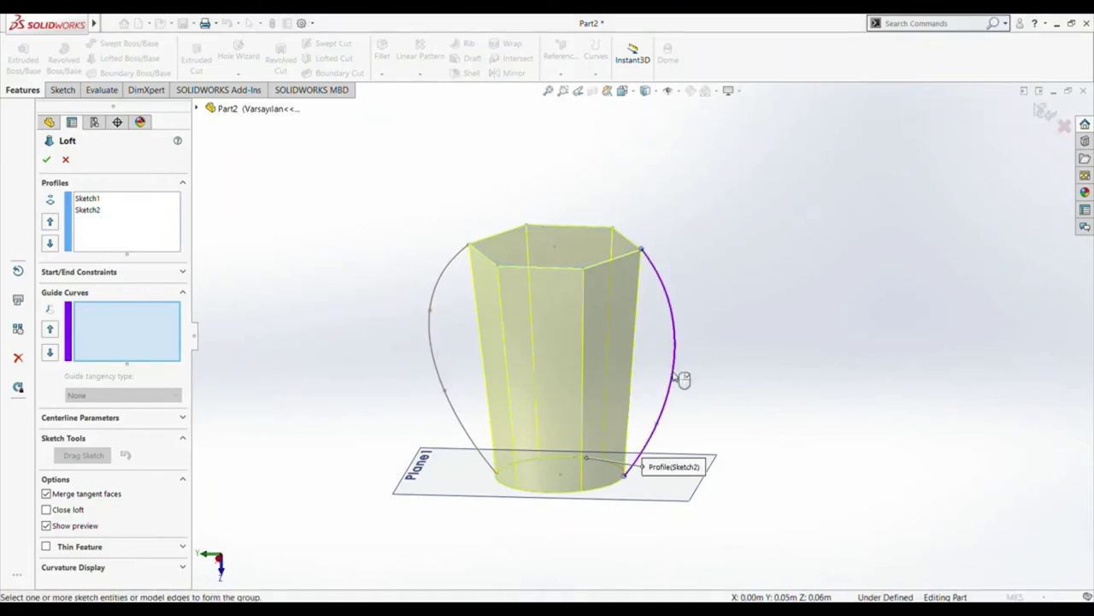
left_click(94, 310)
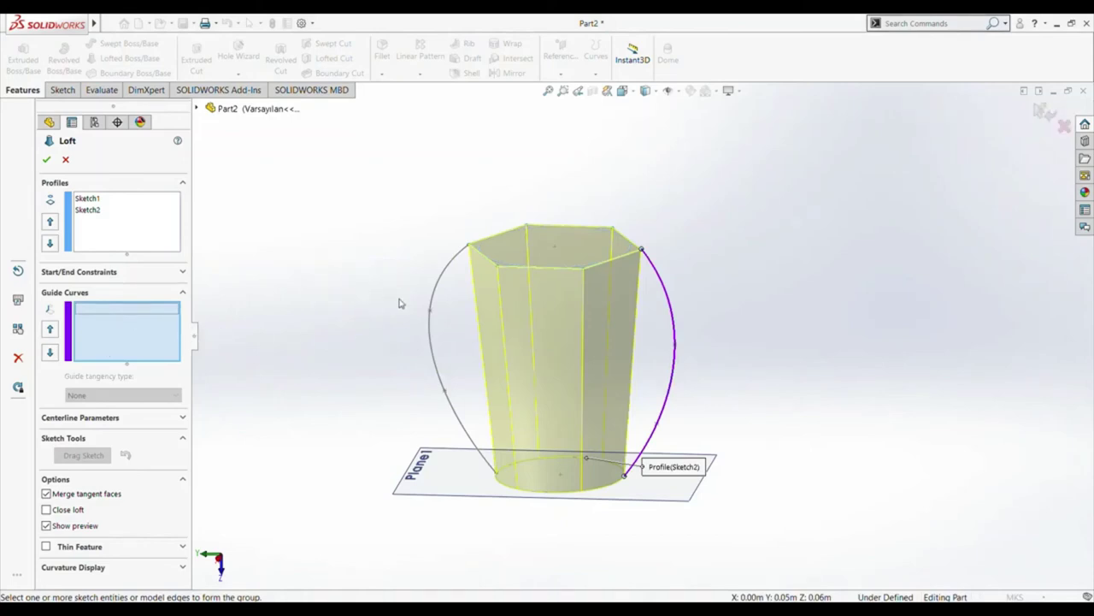
left_click(398, 300)
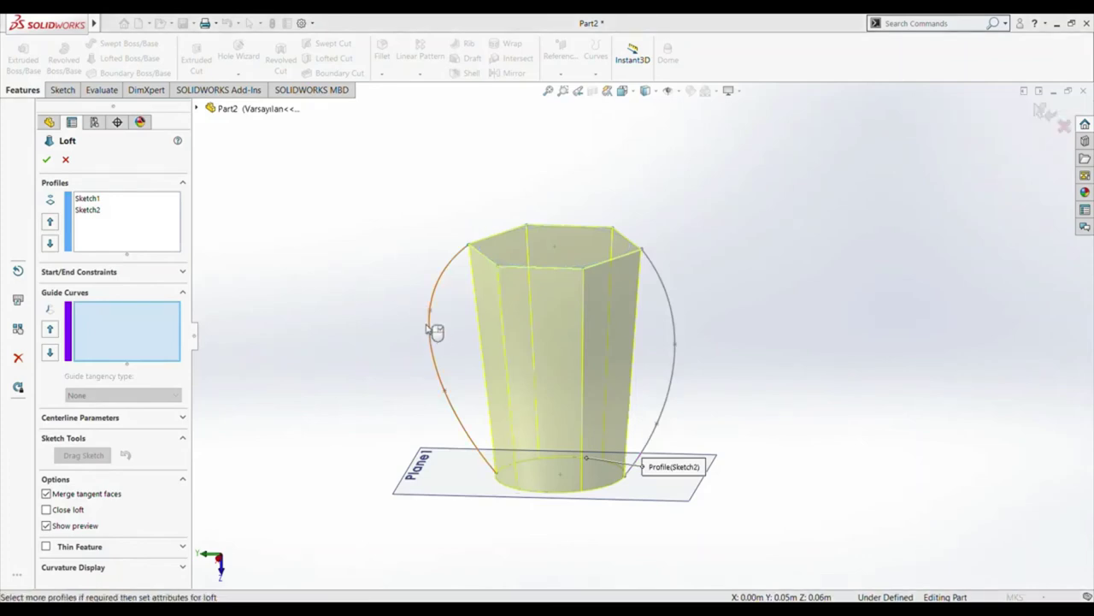
right_click(434, 333)
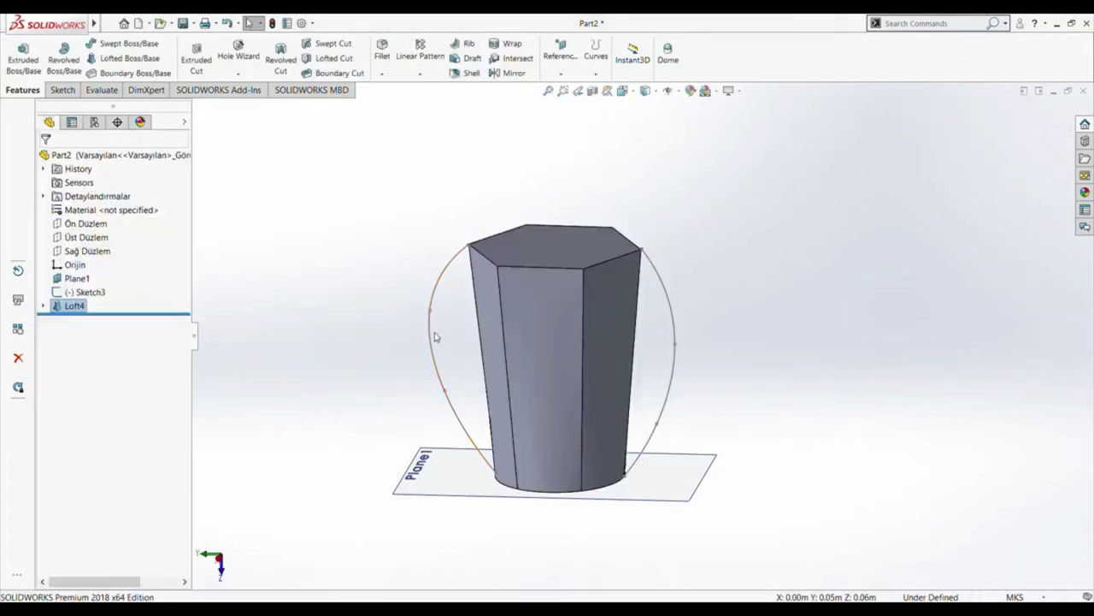
- Edit the loft and add the spline opposite the reshaped one as its guide curve
left_click(75, 306)
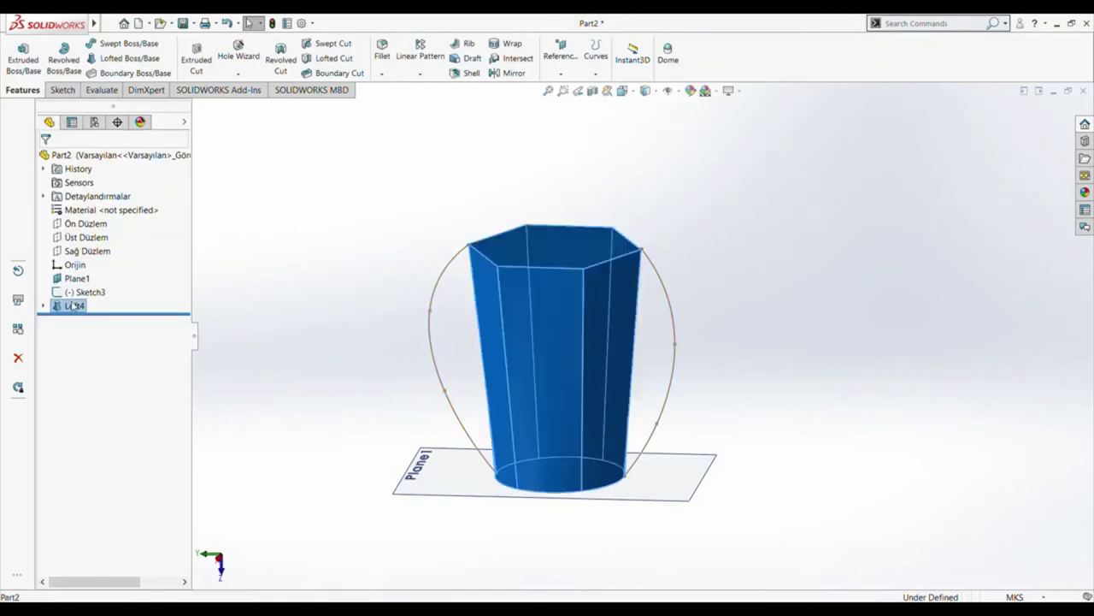
left_click(82, 269)
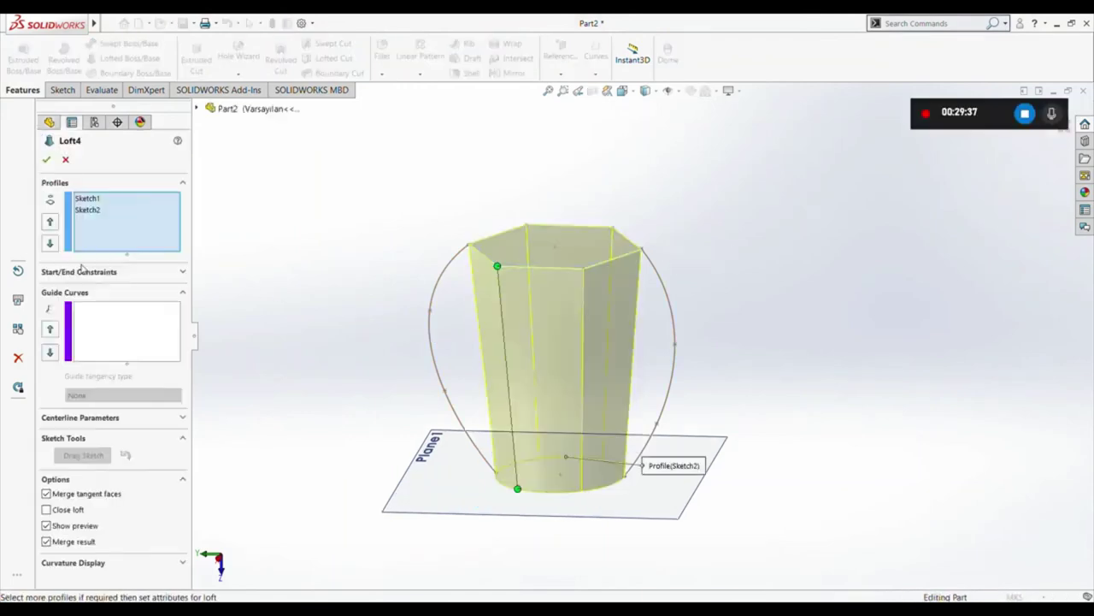
left_click(120, 341)
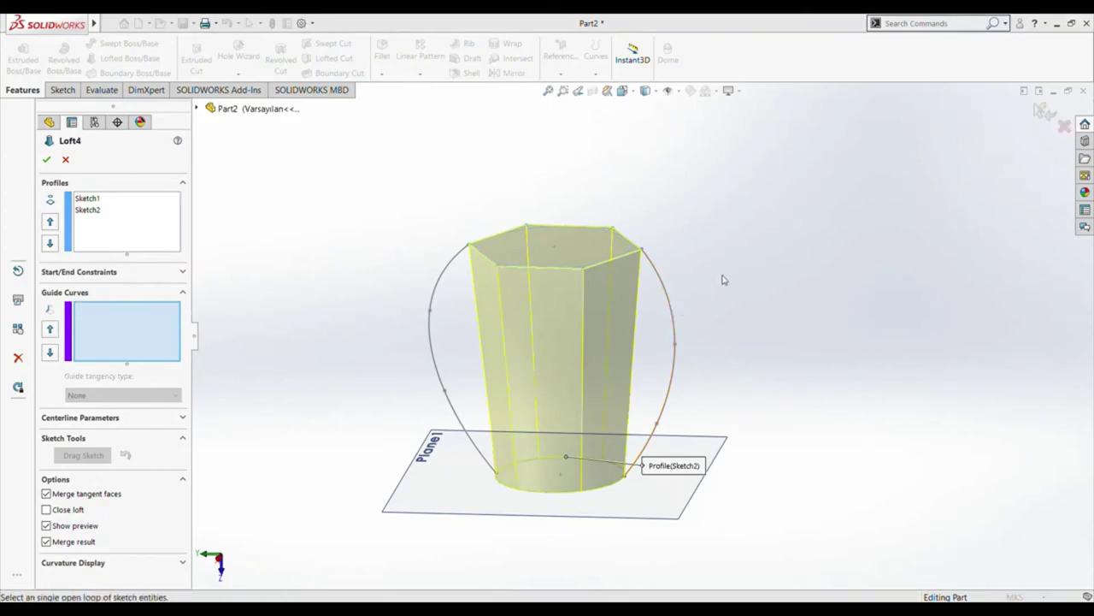
left_click(673, 320)
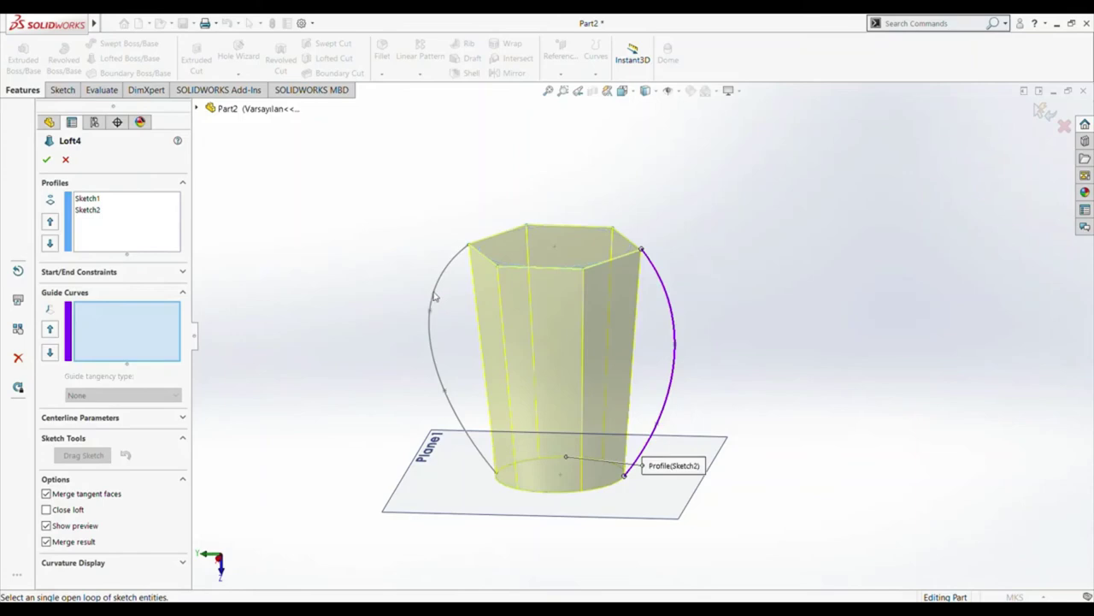
left_click(45, 161)
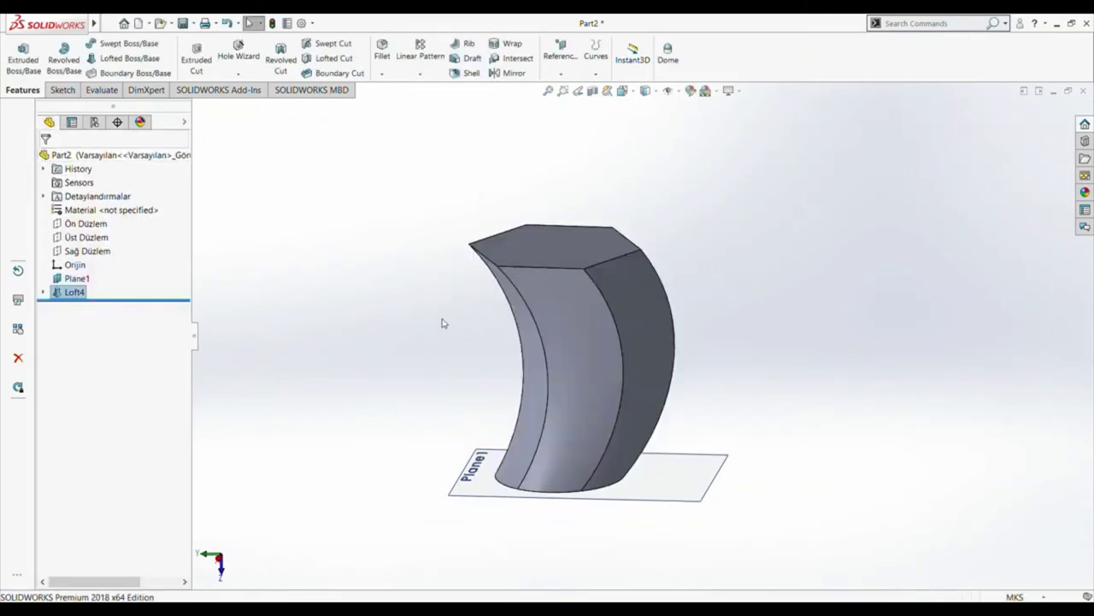
- Preview a section view of the loft on Ön Düzlem (front plane) with a -0.018 m offset, and cancel it
mouse_move(371, 303)
middle_mouse_down()
mouse_move(327, 408)
mouse_move(391, 354)
mouse_move(380, 306)
middle_mouse_up()
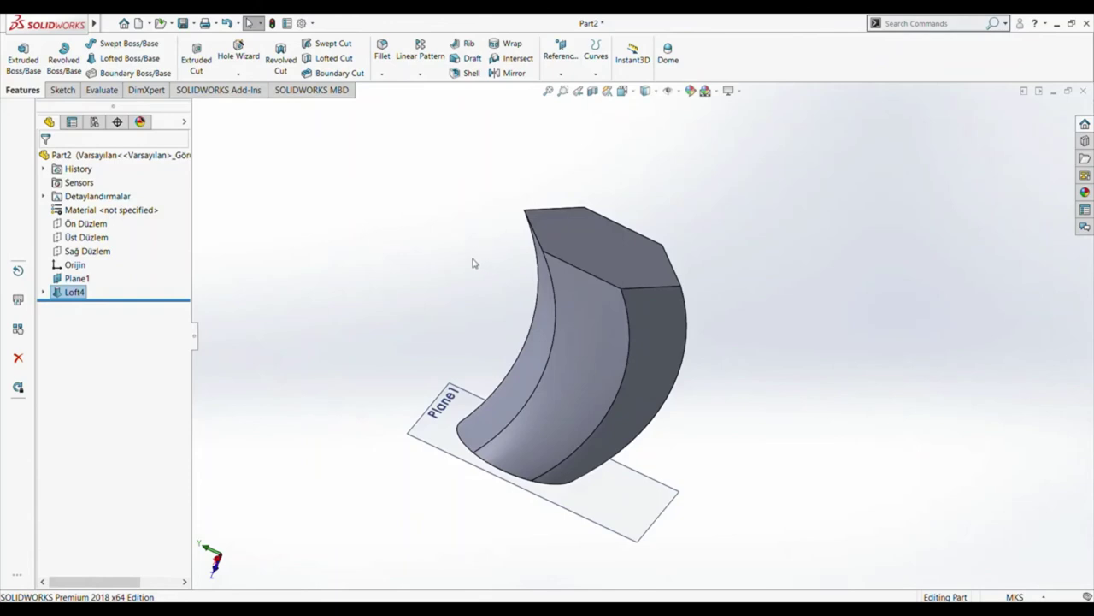
middle_click_drag(473, 263, 439, 259)
left_click(592, 90)
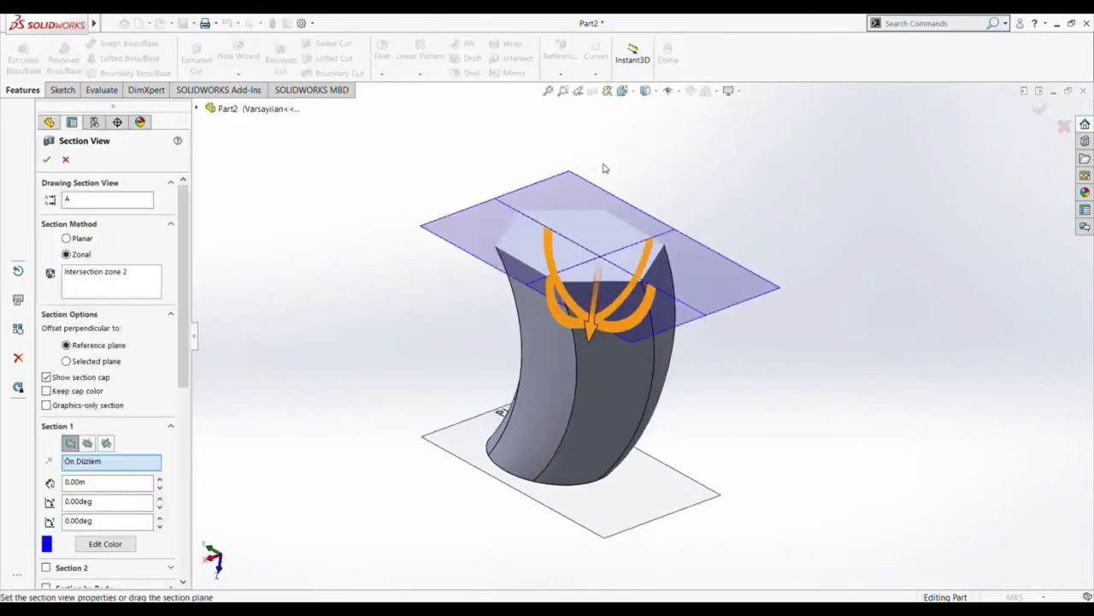
left_click_drag(589, 318, 579, 285)
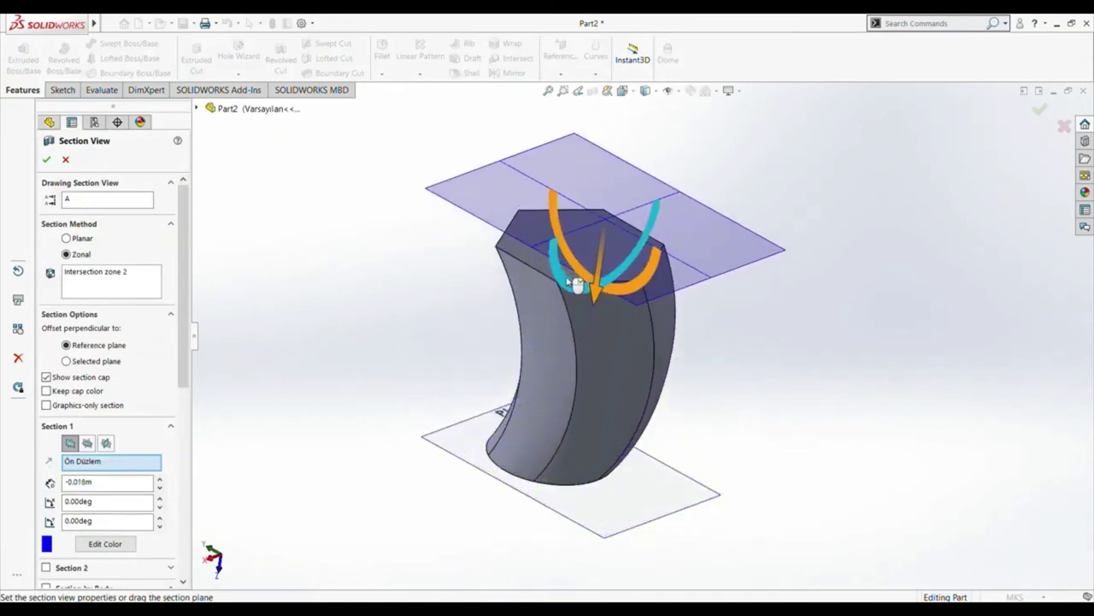
left_click(66, 158)
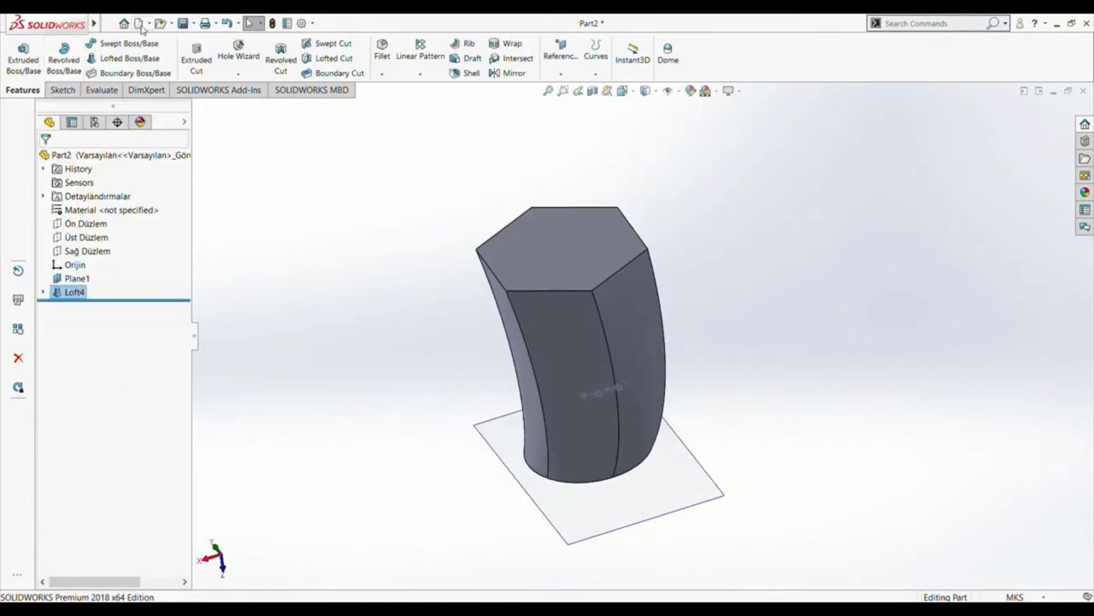
- Create a new part and sketch a center rectangle about 193 by 120 mm from the origin on the front plane
left_click(137, 23)
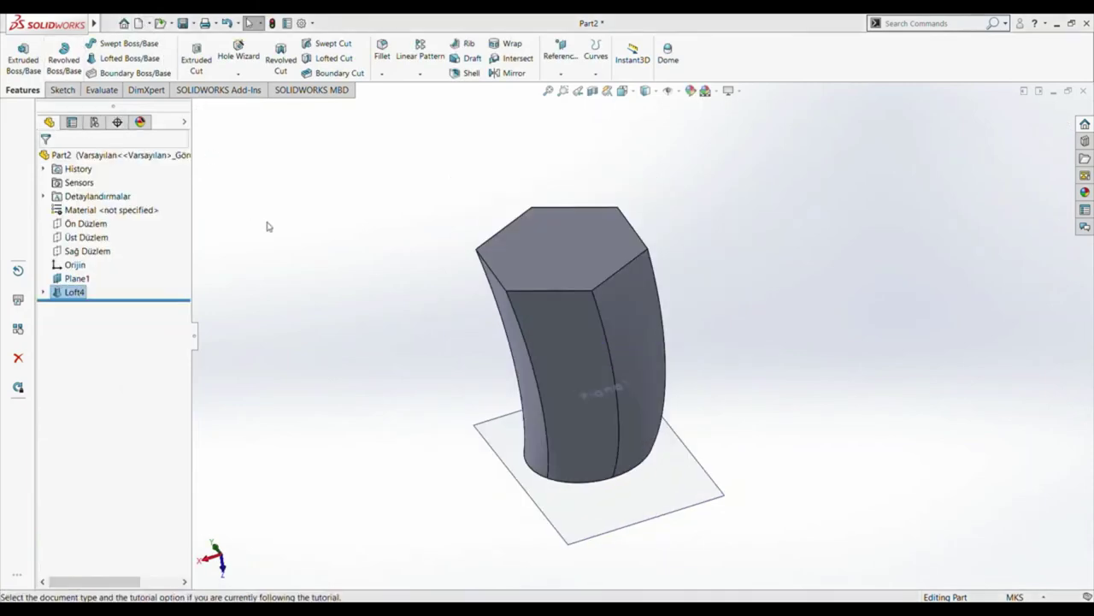
key("Return")
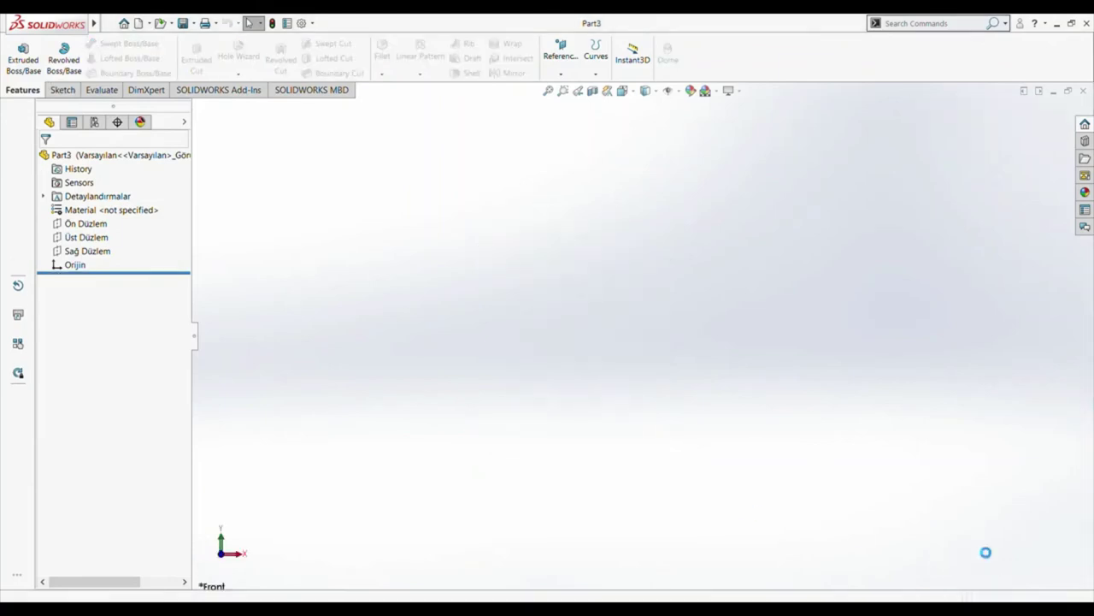
left_click(63, 90)
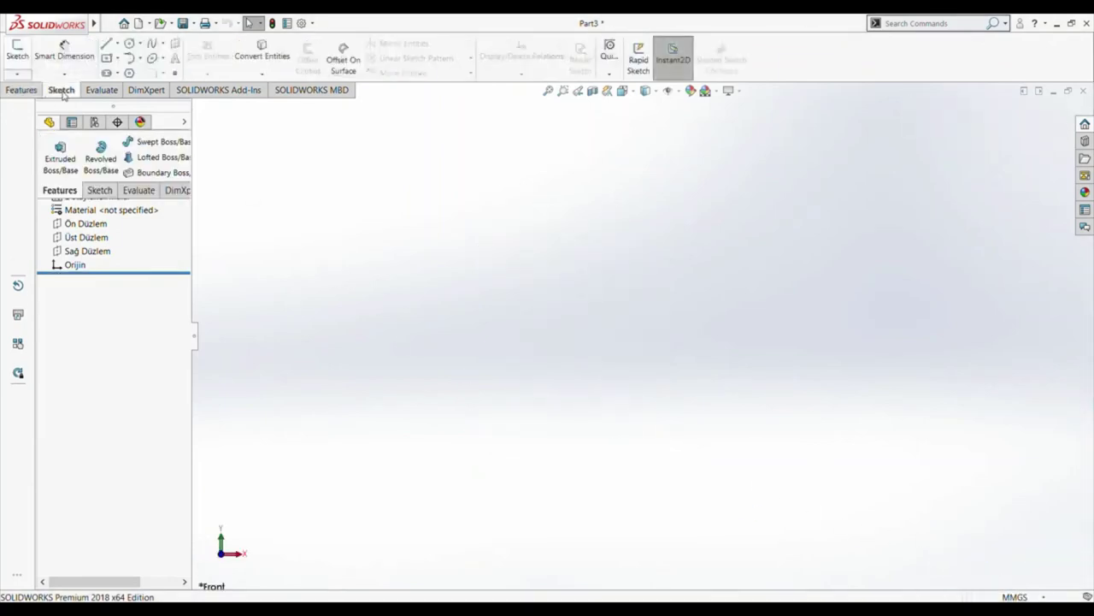
left_click(17, 49)
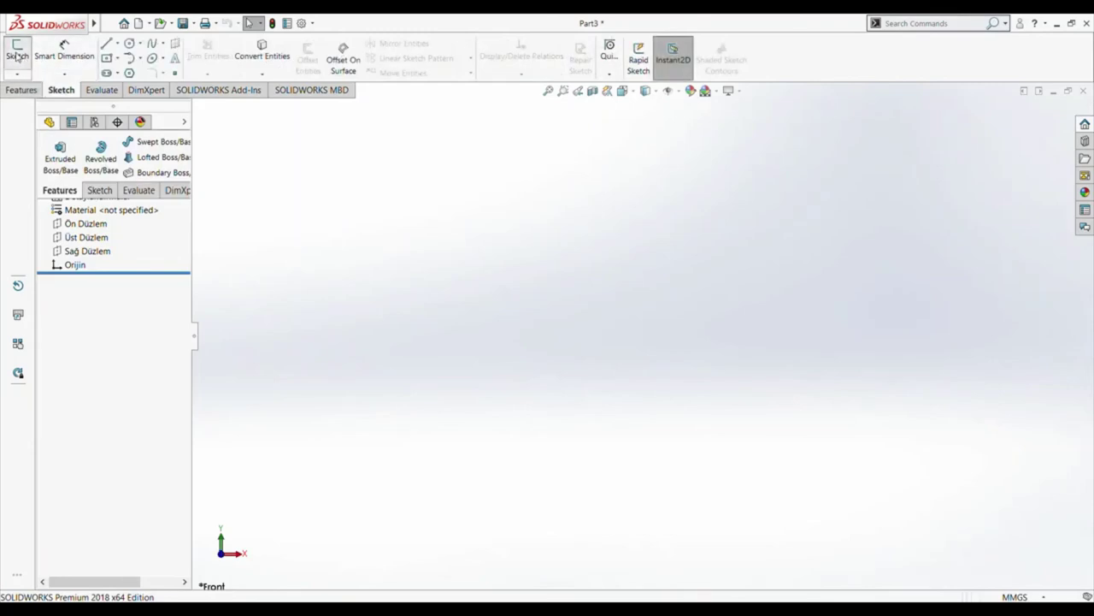
left_click(454, 228)
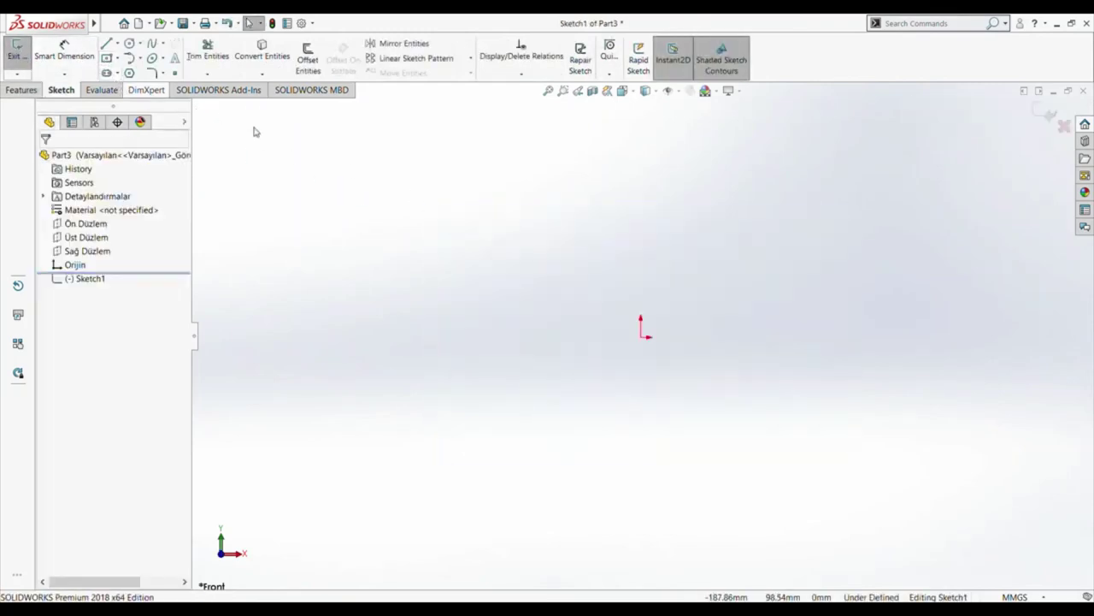
left_click(641, 337)
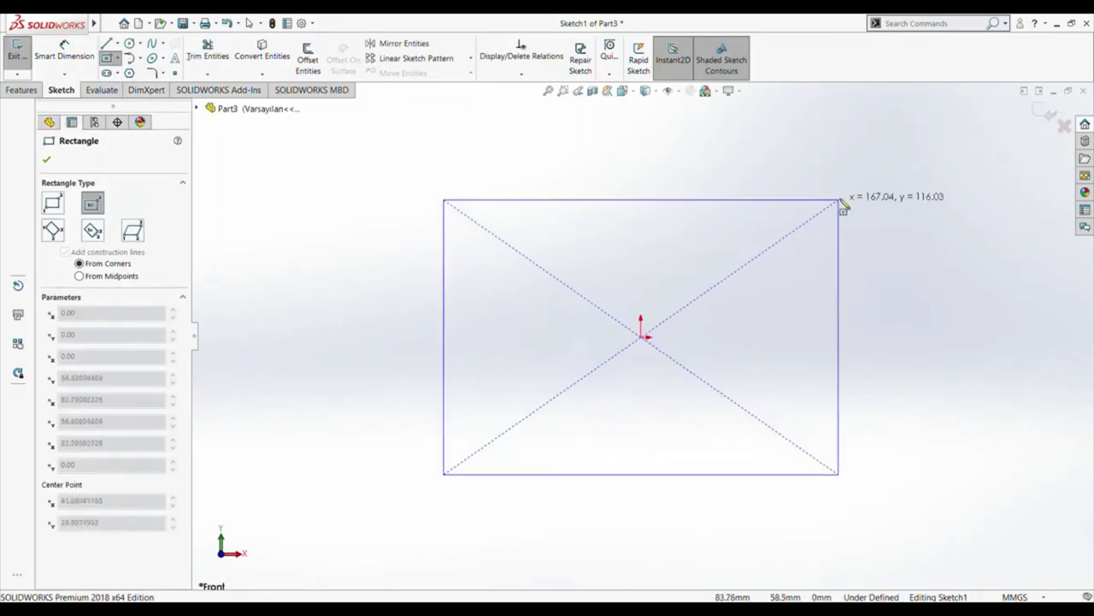
left_click(868, 195)
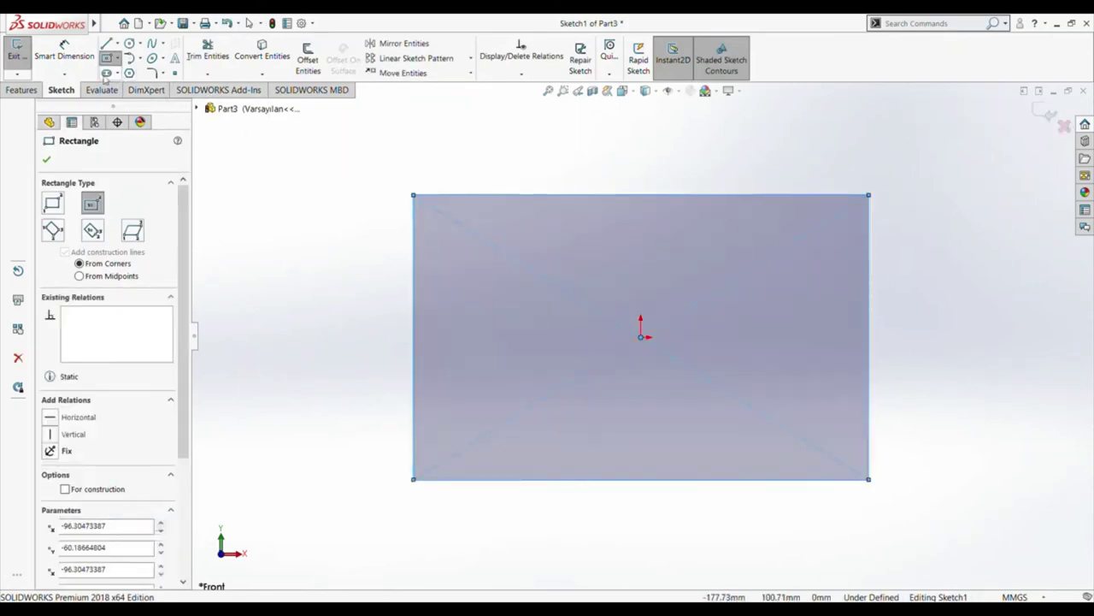
left_click(17, 50)
- Extrude the rectangle sketch in one direction with a Blind end condition to make a thick solid block
left_click(21, 91)
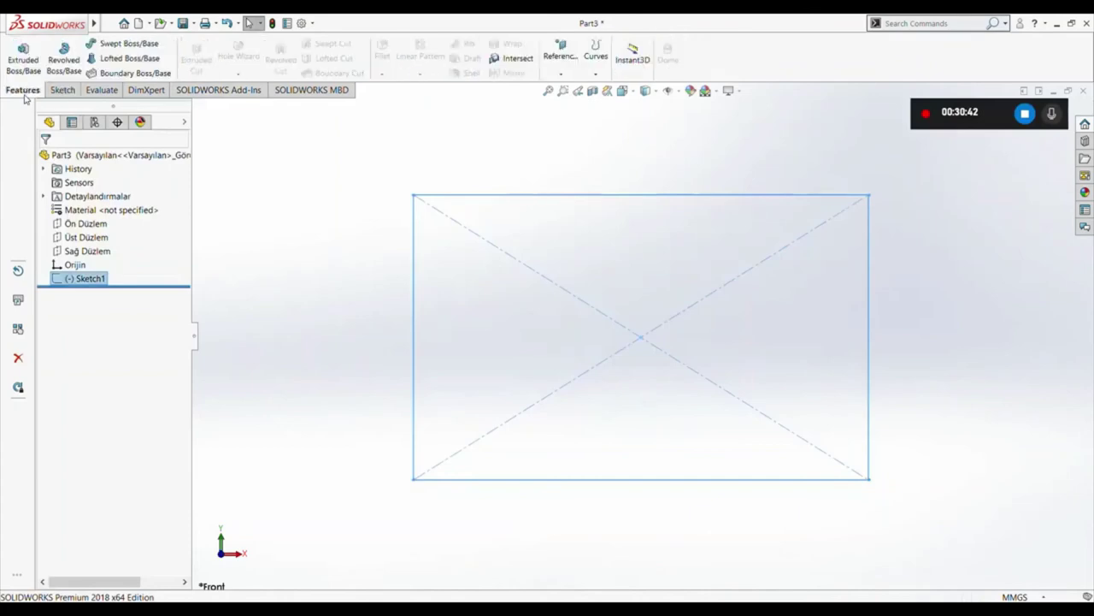
left_click(24, 60)
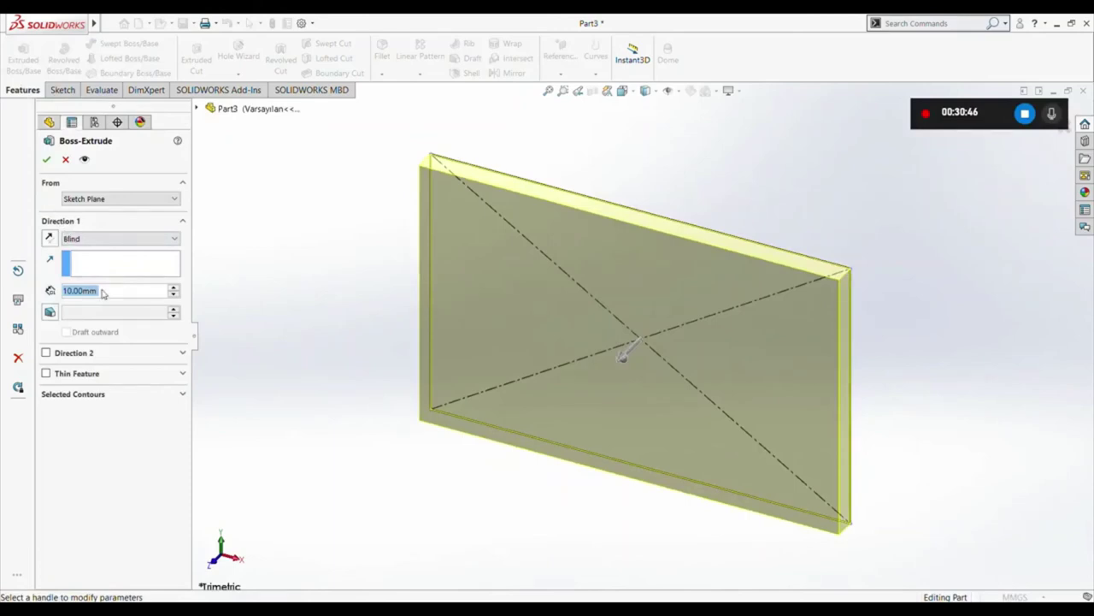
scroll(102, 294, "up", 5)
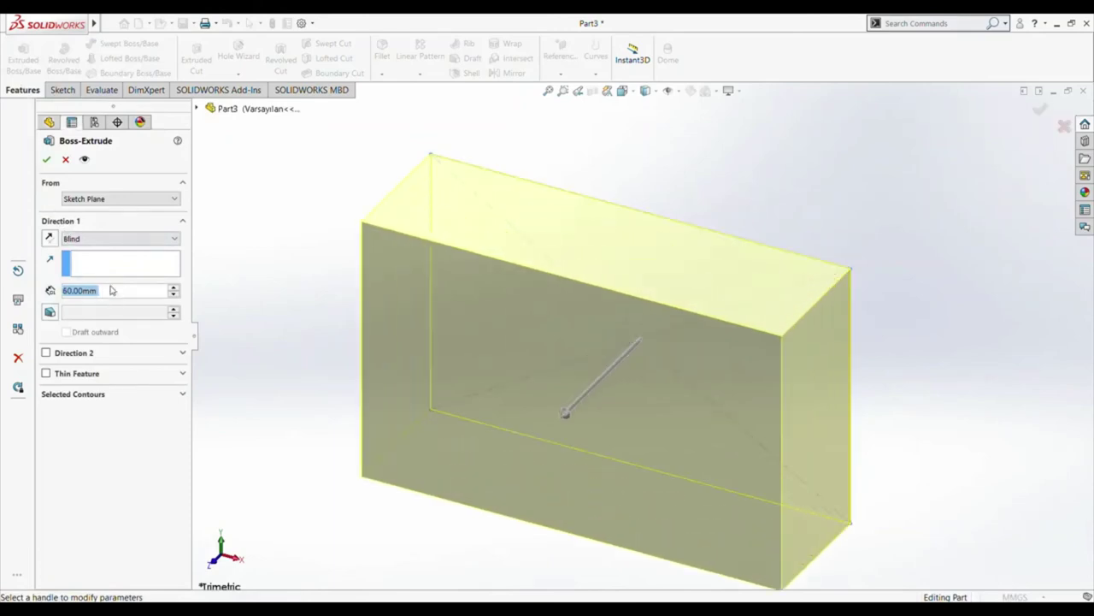
scroll(111, 291, "up", 2)
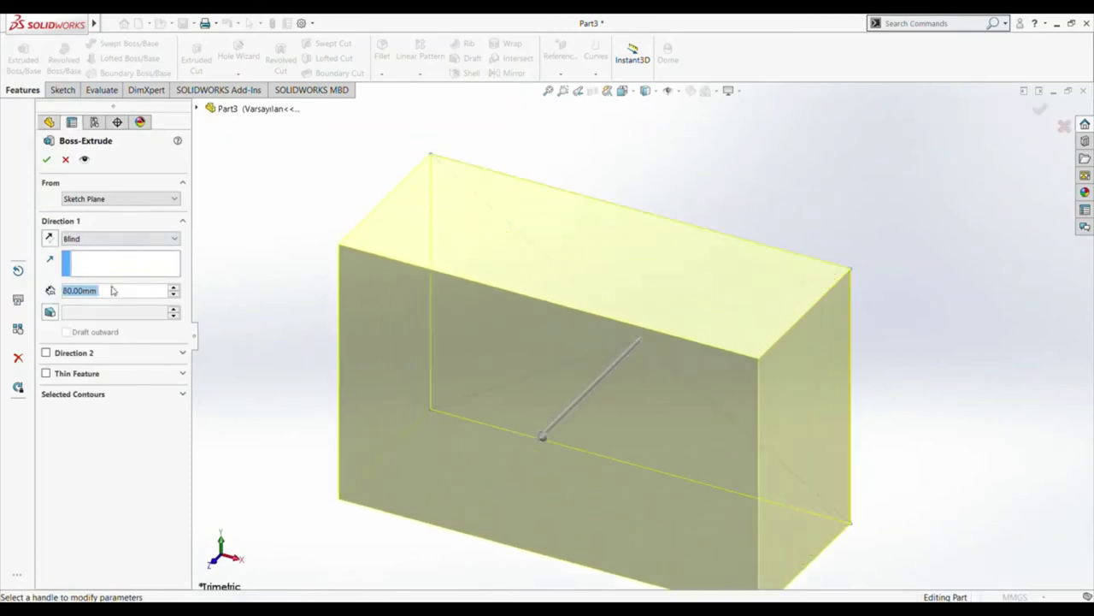
scroll(112, 290, "up", 2)
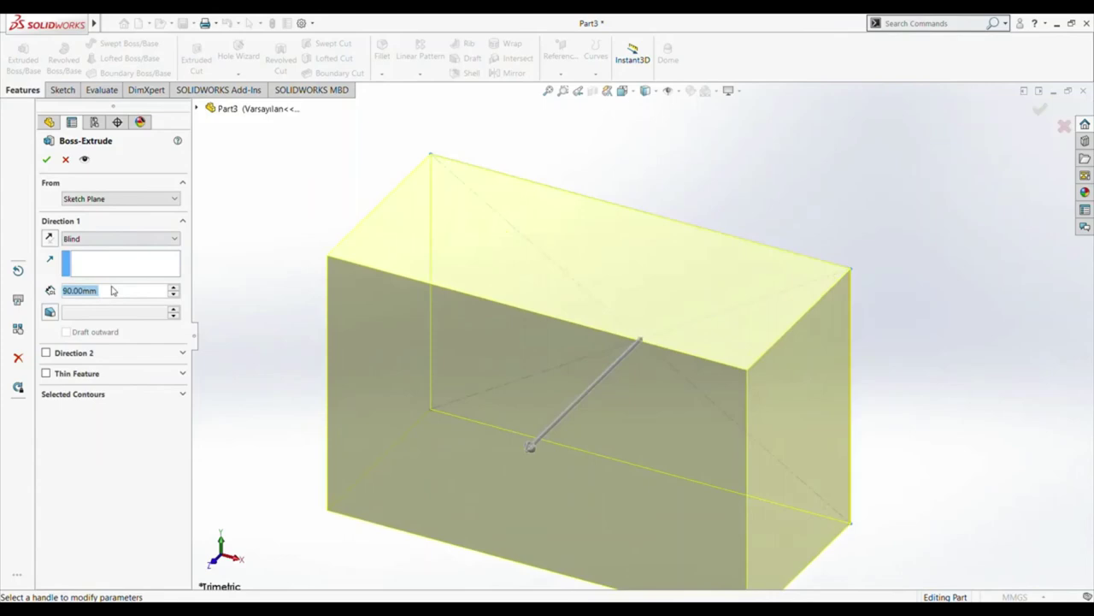
left_click(46, 159)
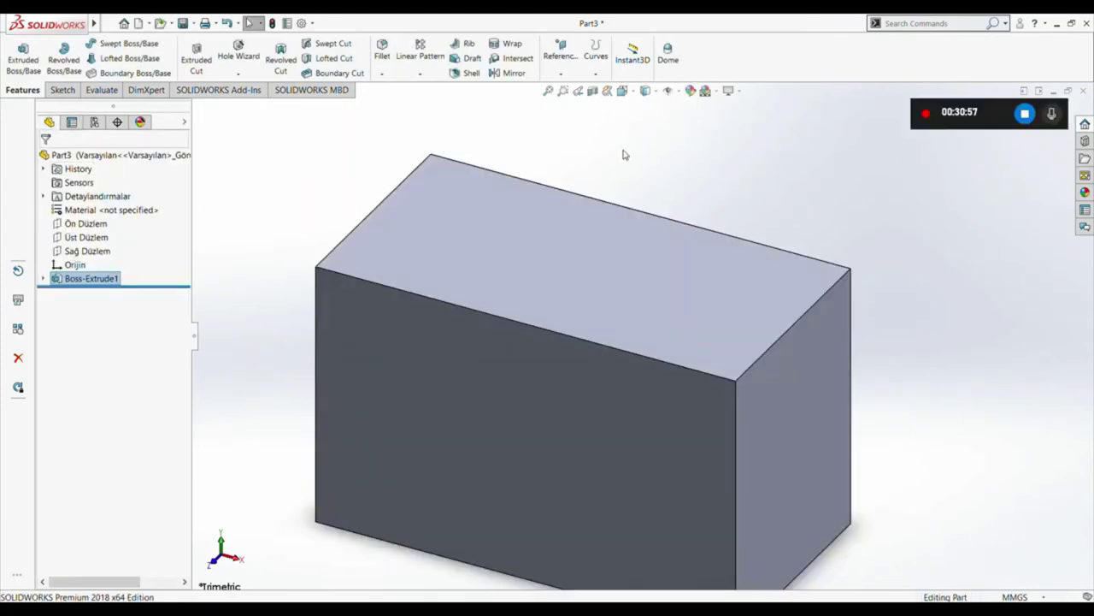
middle_click_drag(624, 155, 501, 146)
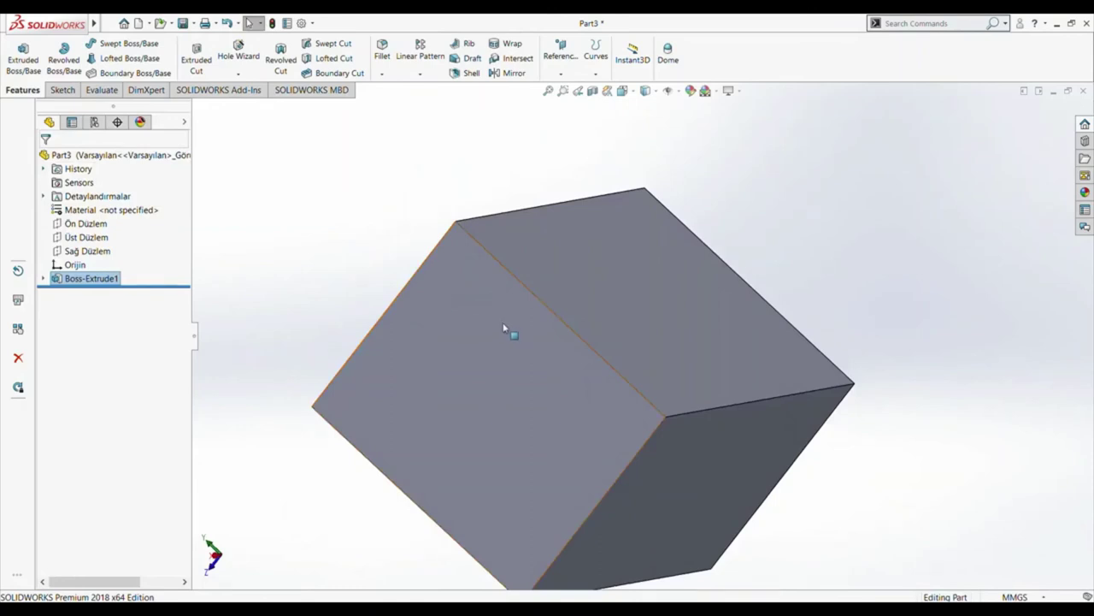
middle_click_drag(369, 241, 460, 179)
scroll(454, 183, "down", 2)
scroll(458, 231, "up", 3)
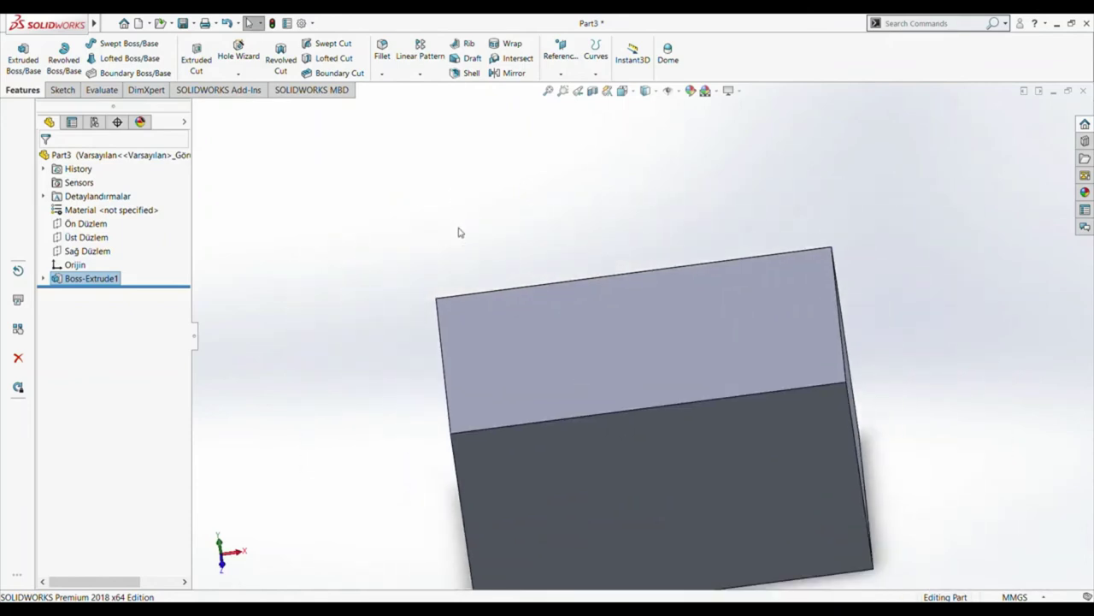
middle_click_drag(439, 391, 288, 327)
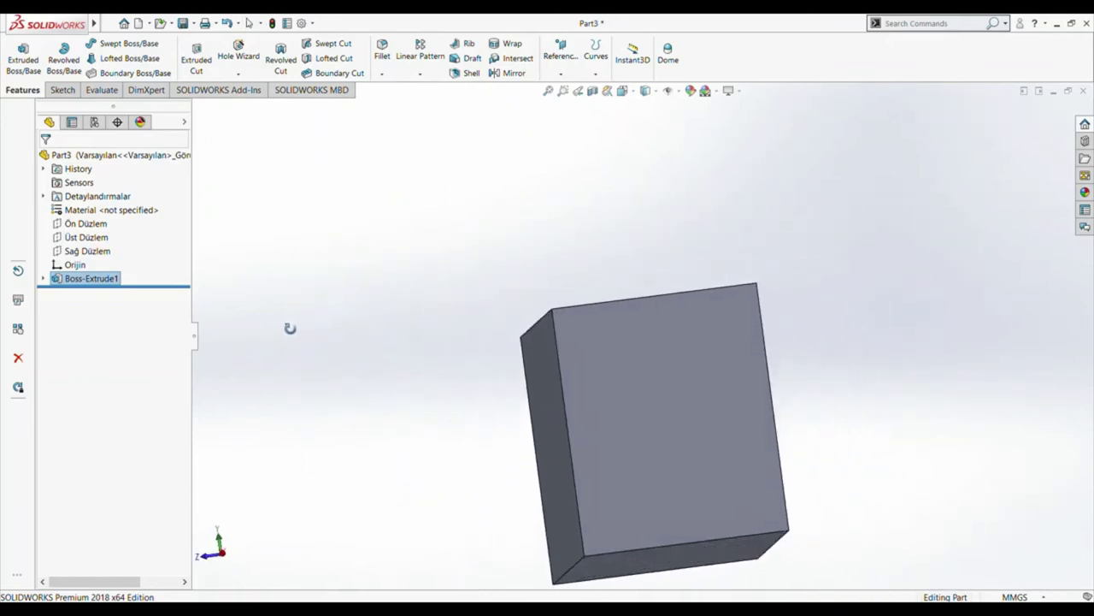
- Reopen the block's rectangle sketch for editing
key("Escape")
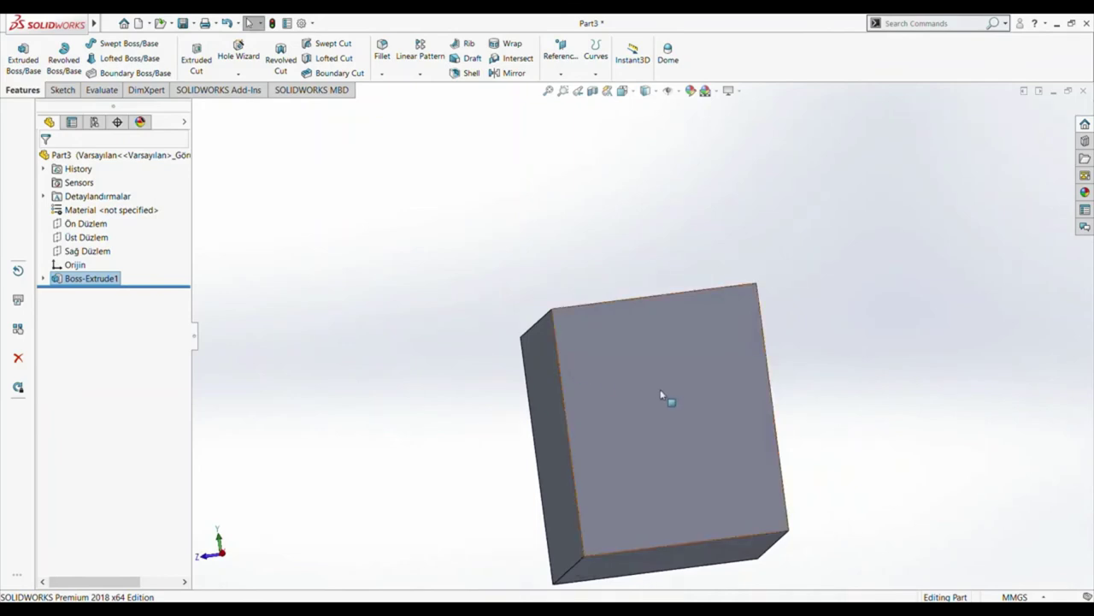
left_click(661, 395)
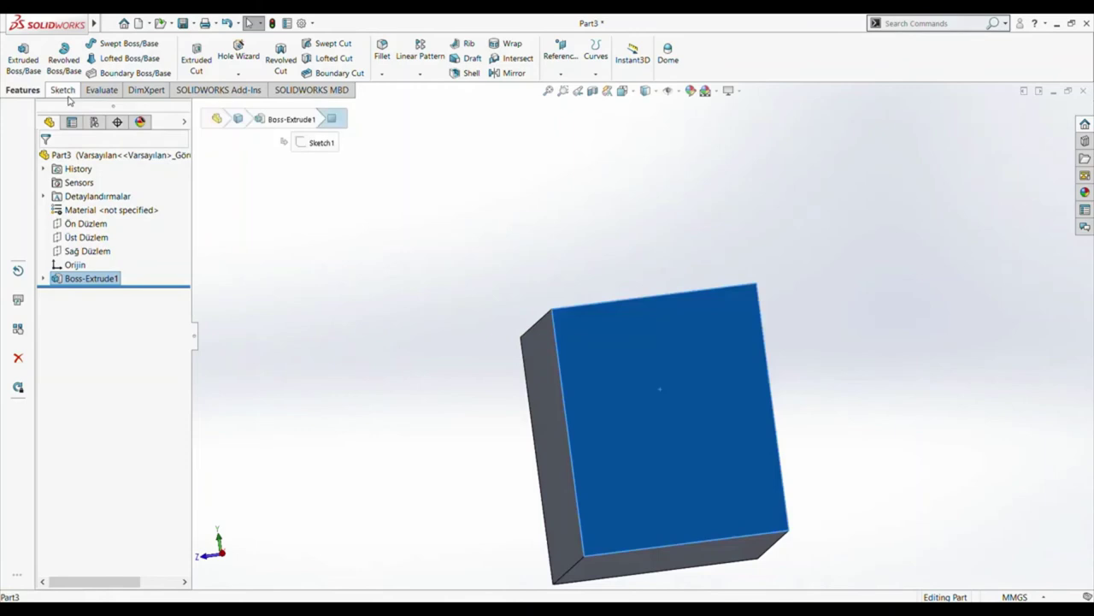
left_click(102, 278)
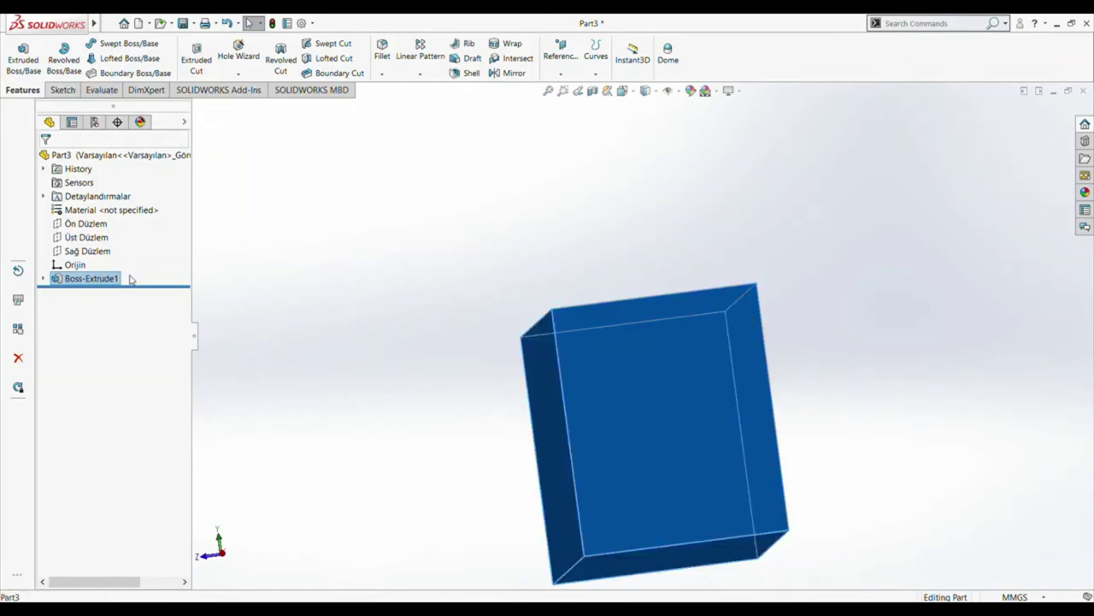
left_click(44, 279)
left_click(98, 291)
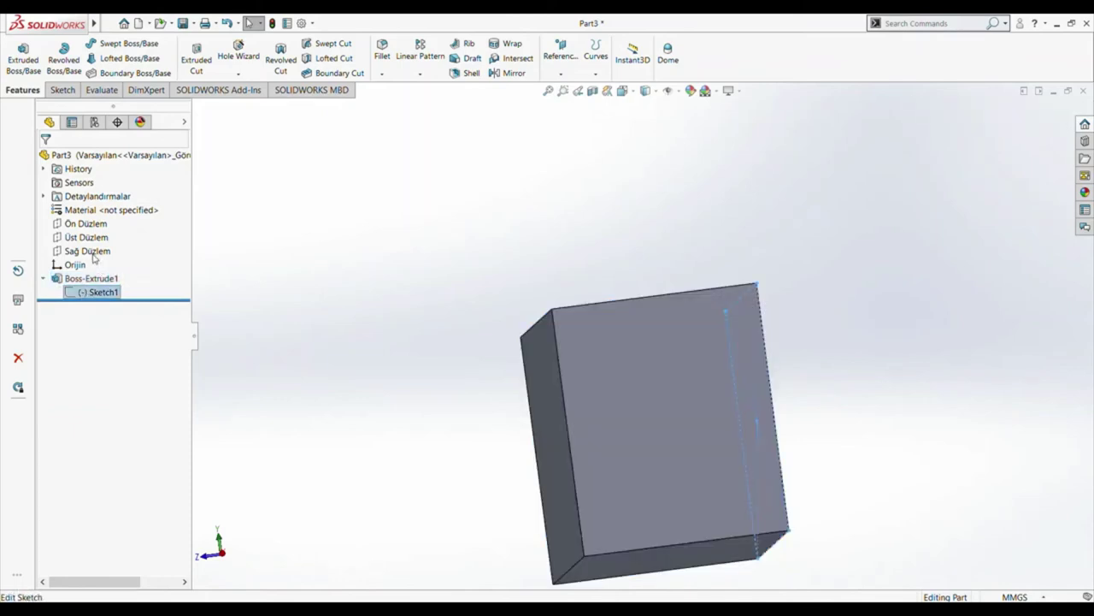
left_click(94, 259)
middle_click_drag(882, 396, 826, 415)
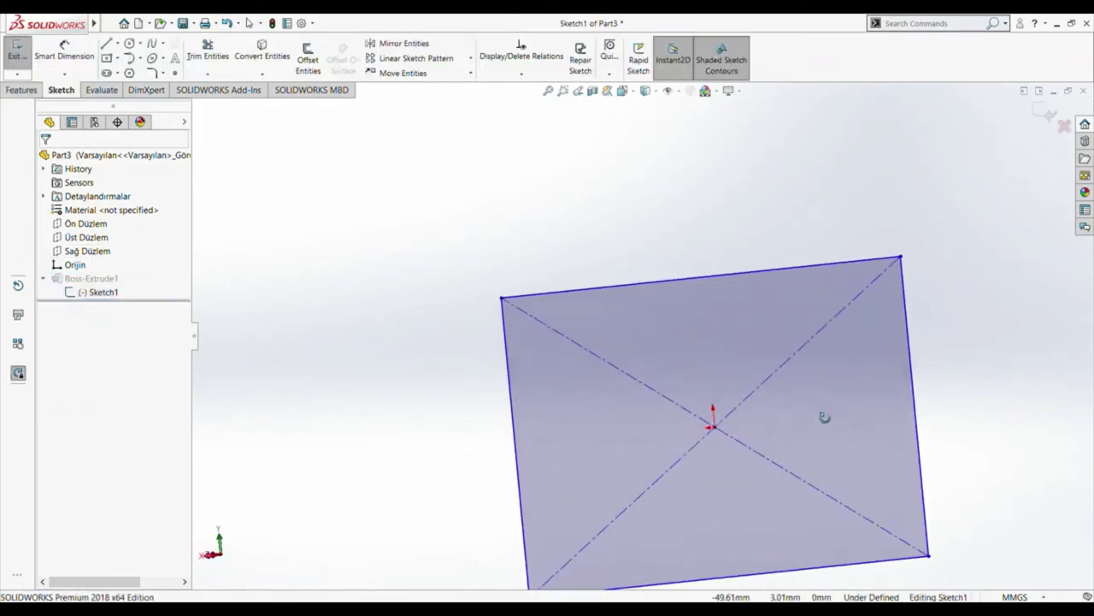
- Dimension the rectangle's width and height at 100 mm each and rebuild the block
left_click(62, 45)
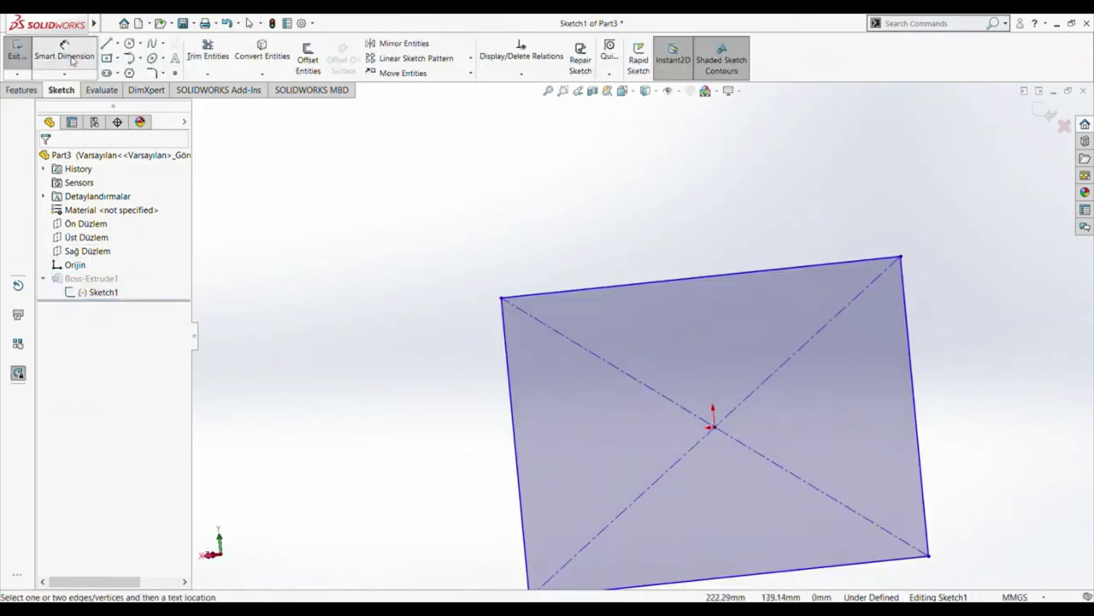
left_click(601, 290)
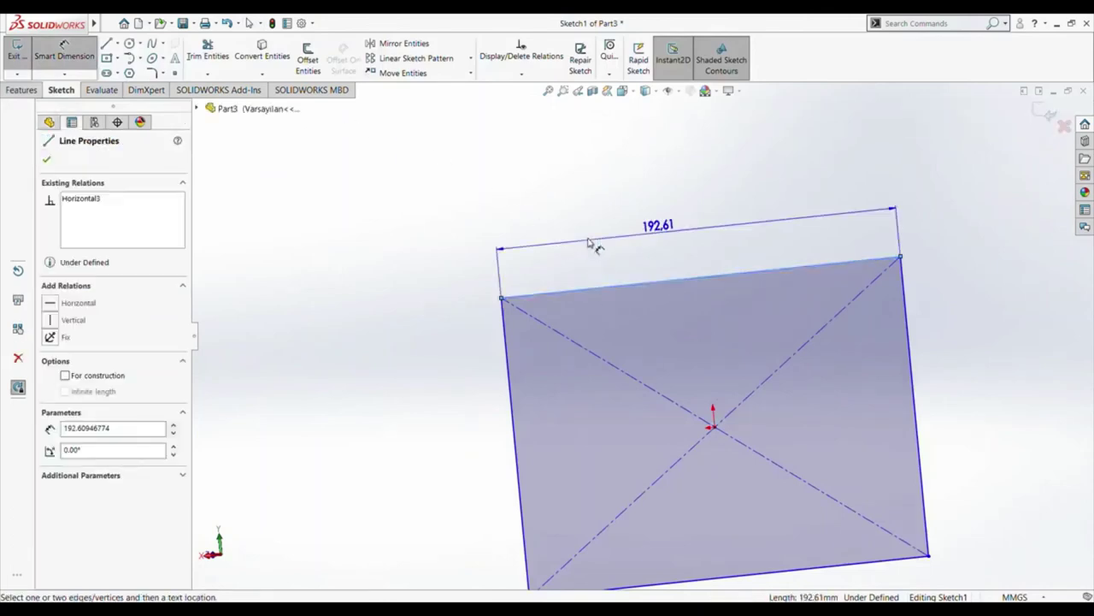
left_click(590, 244)
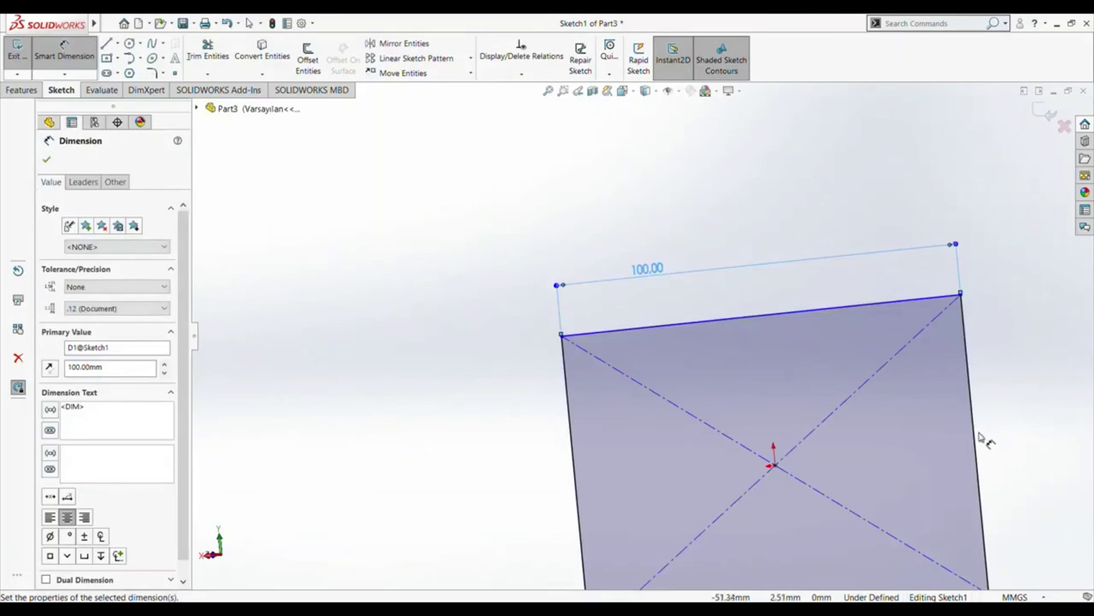
left_click(980, 440)
left_click(1009, 436)
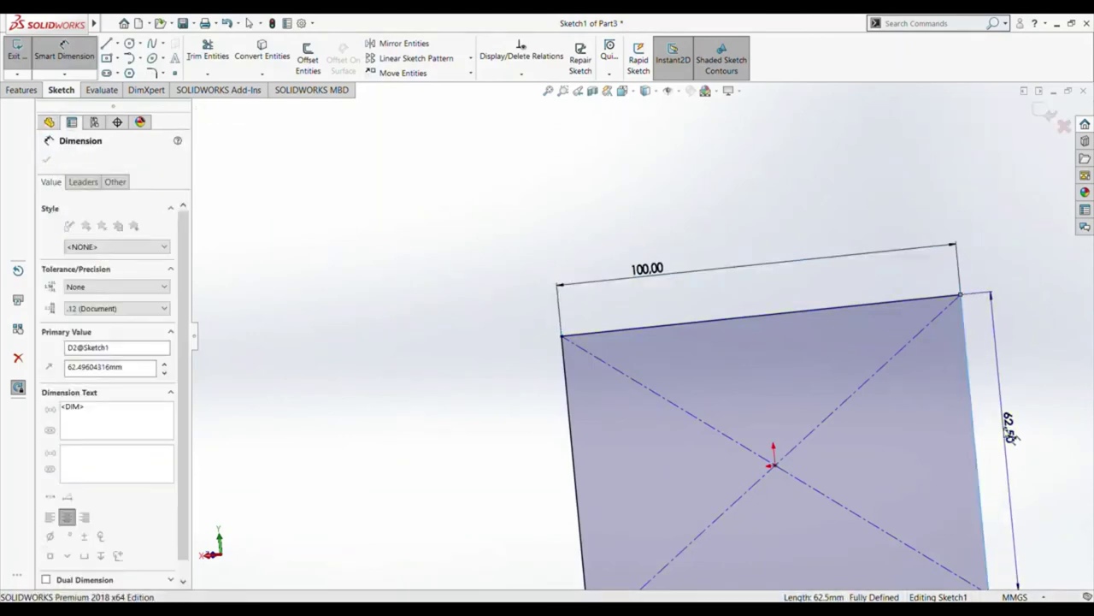
type("100")
key("Return")
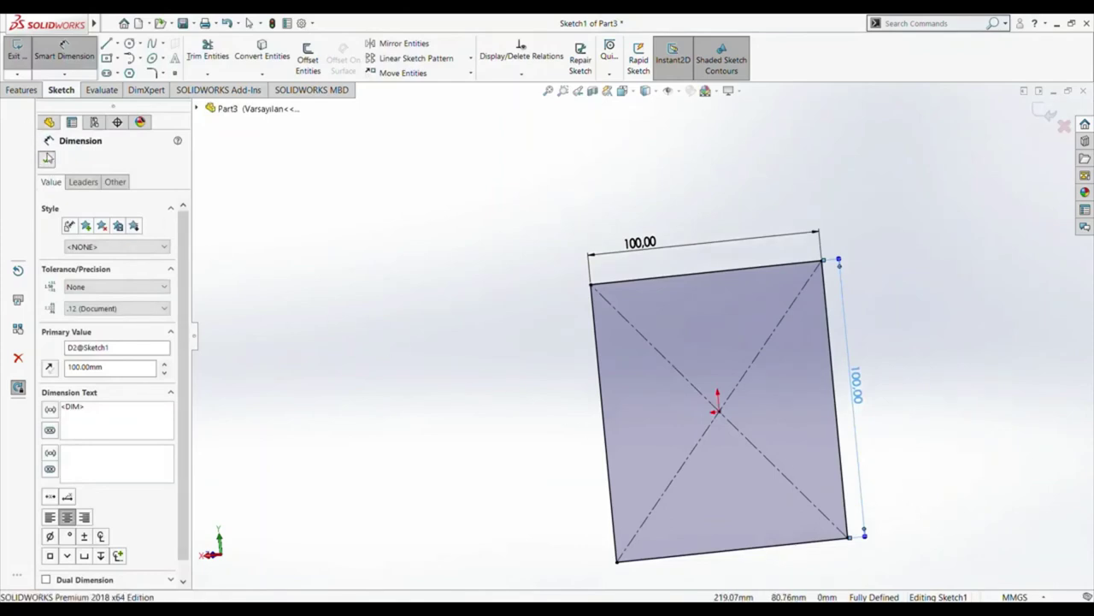
left_click(48, 158)
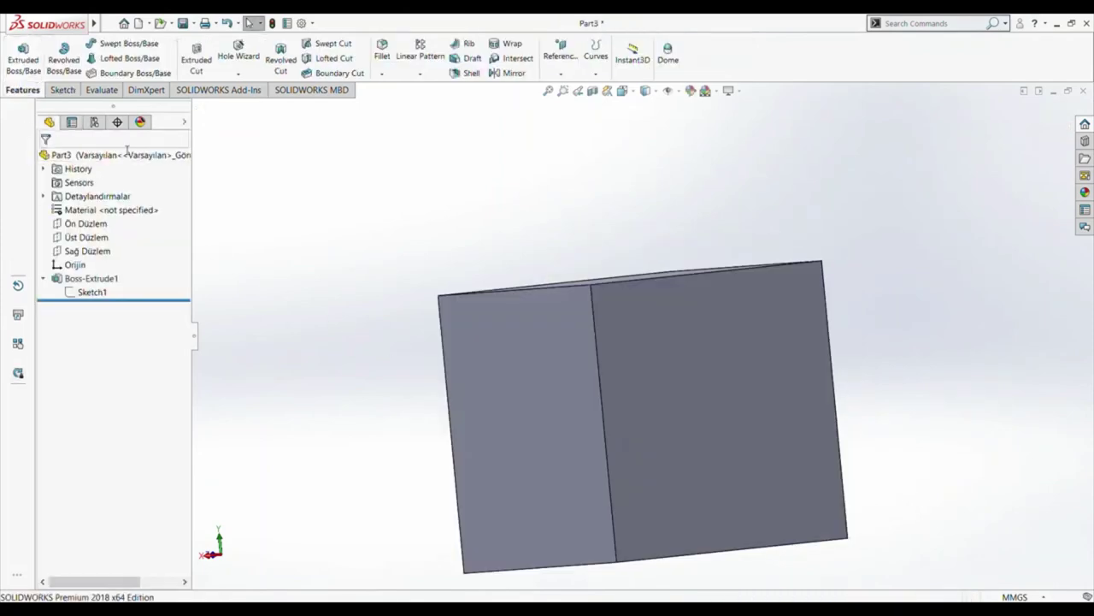
- Sketch a circle with a radius of about 24 mm on a side face of the block and exit the sketch
middle_click_drag(349, 264, 366, 316)
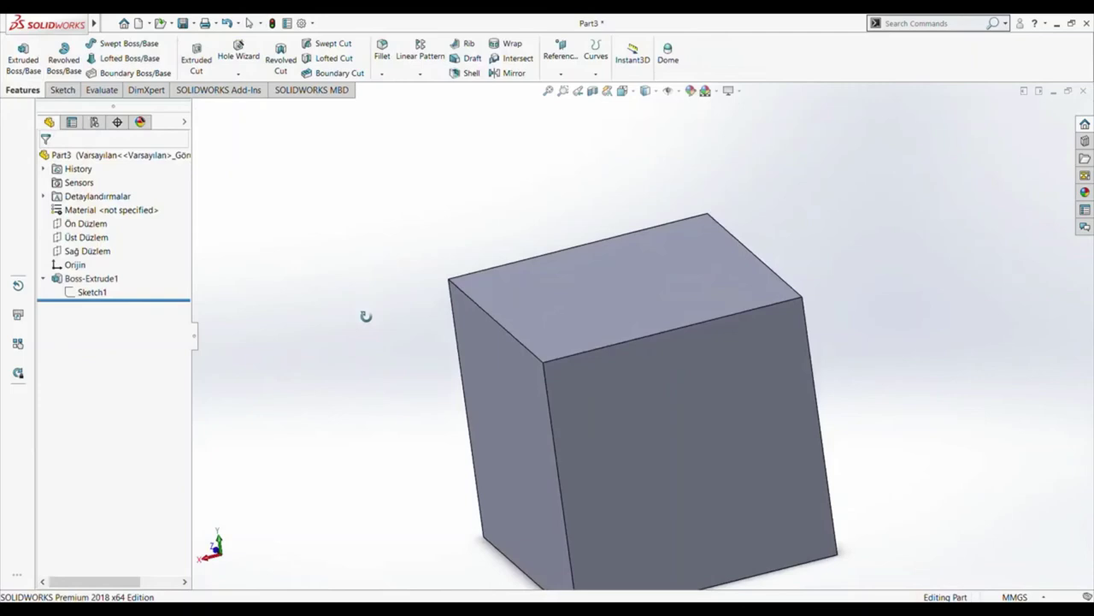
middle_click_drag(366, 316, 767, 332)
left_click(767, 332)
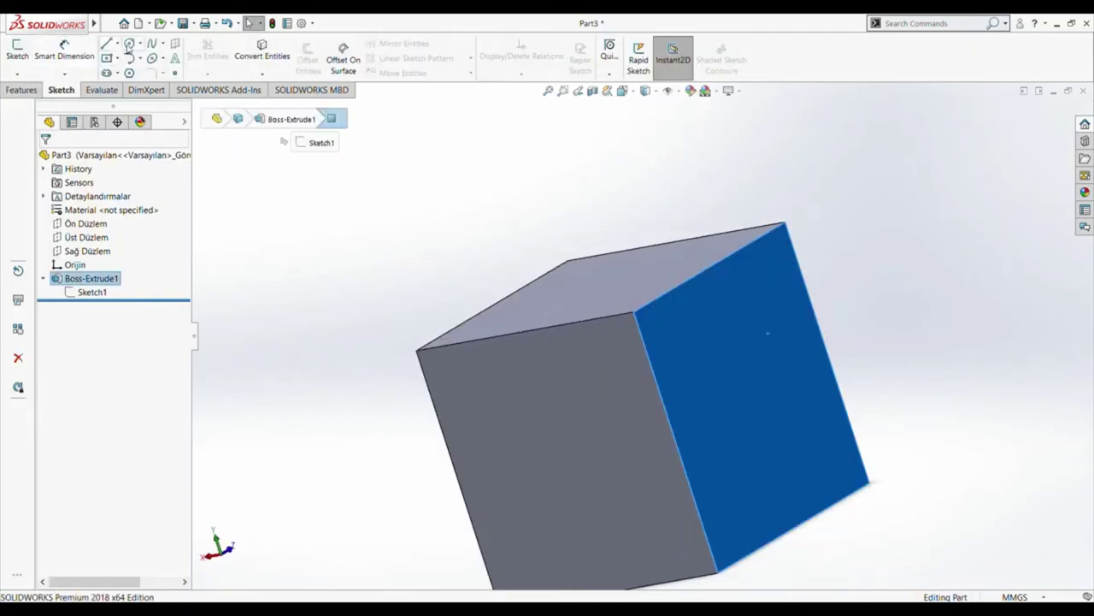
left_click(129, 44)
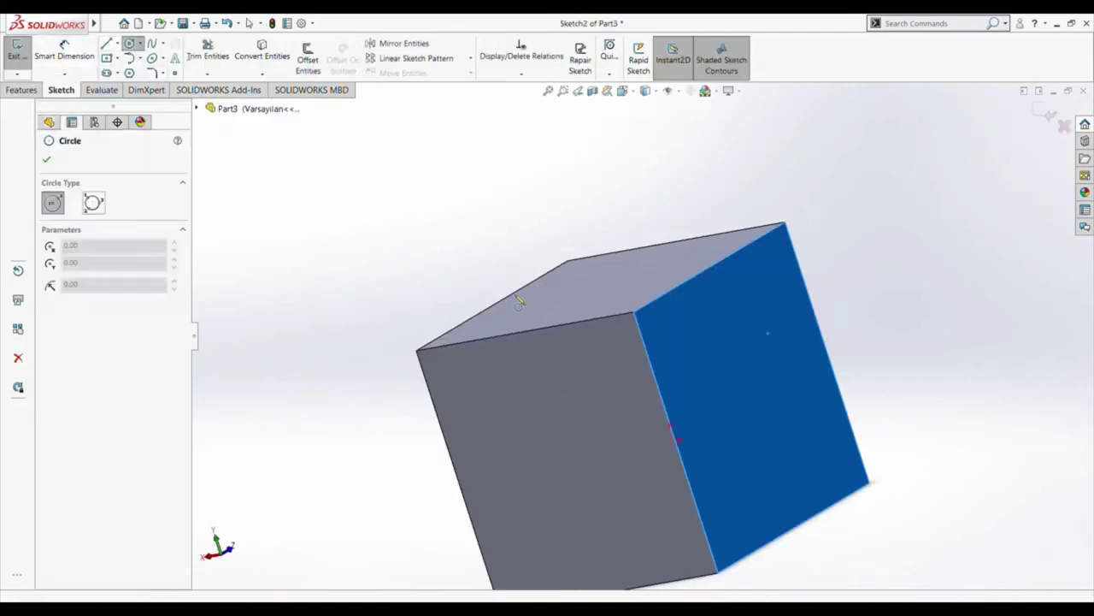
mouse_move(752, 436)
middle_mouse_down()
mouse_move(687, 471)
mouse_move(655, 462)
middle_mouse_up()
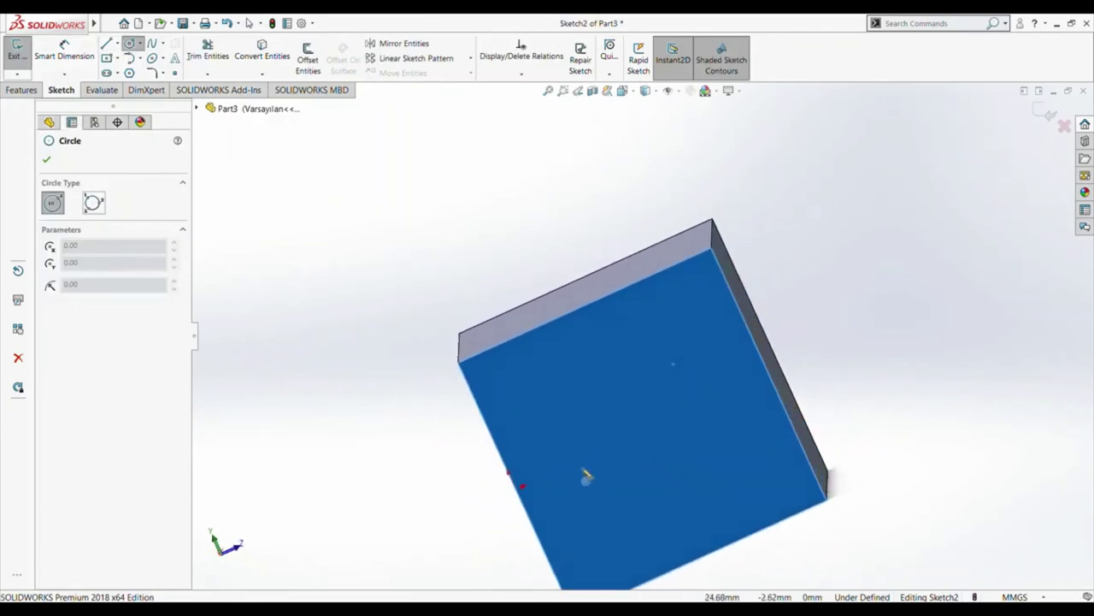
left_click(615, 465)
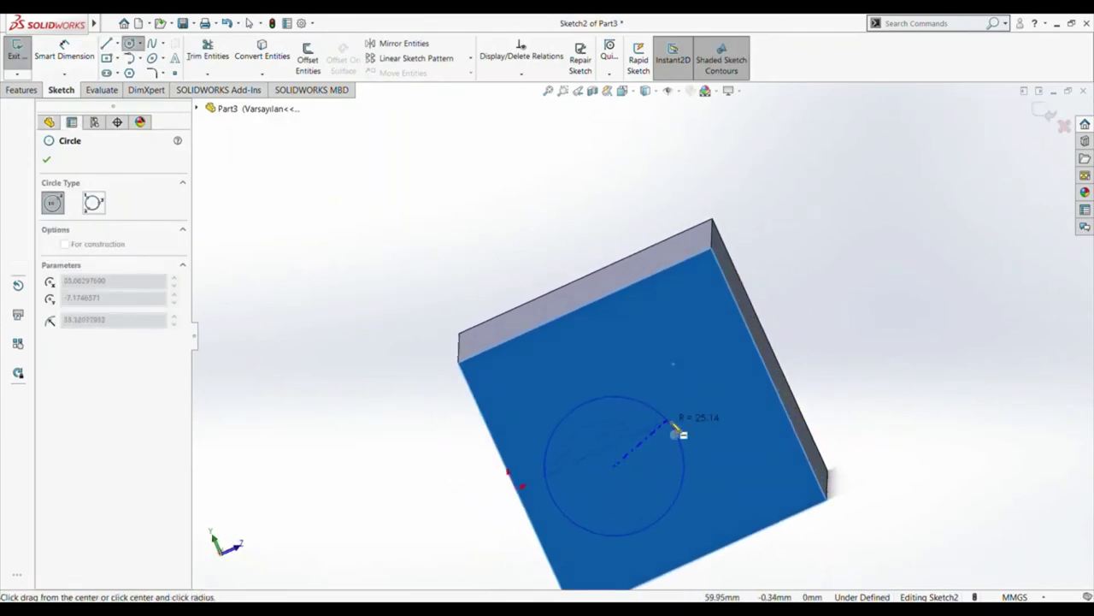
left_click(671, 445)
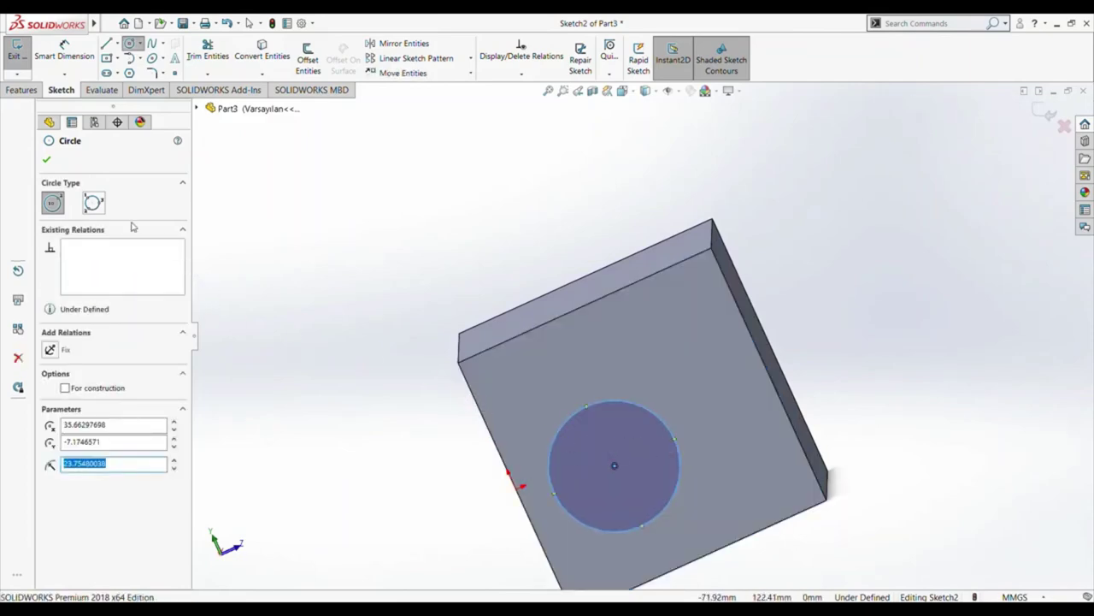
left_click(48, 157)
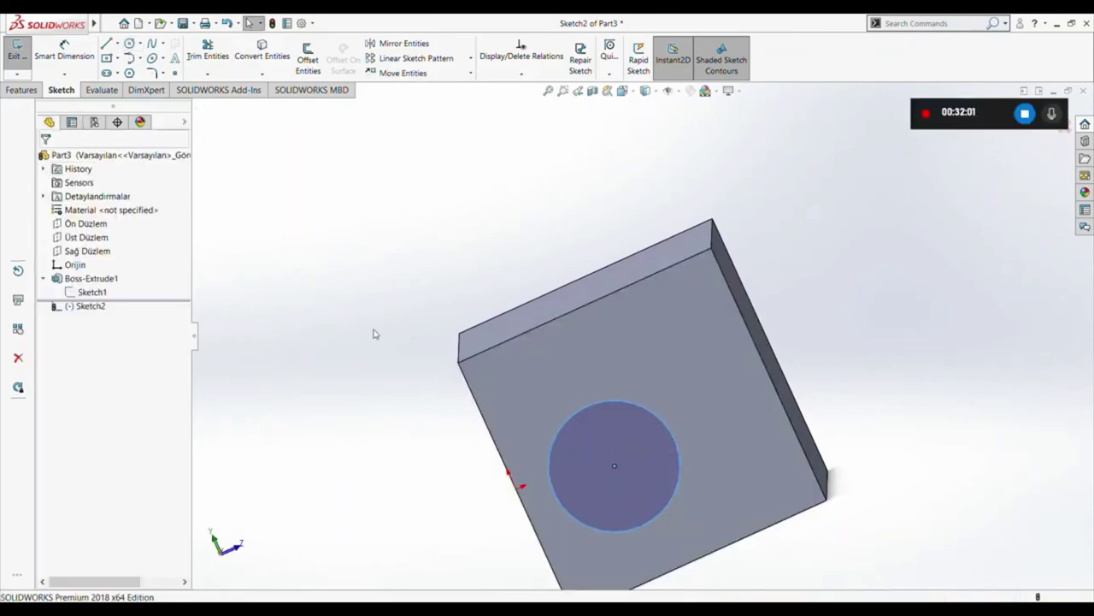
middle_click_drag(371, 333, 423, 263)
left_click(370, 262)
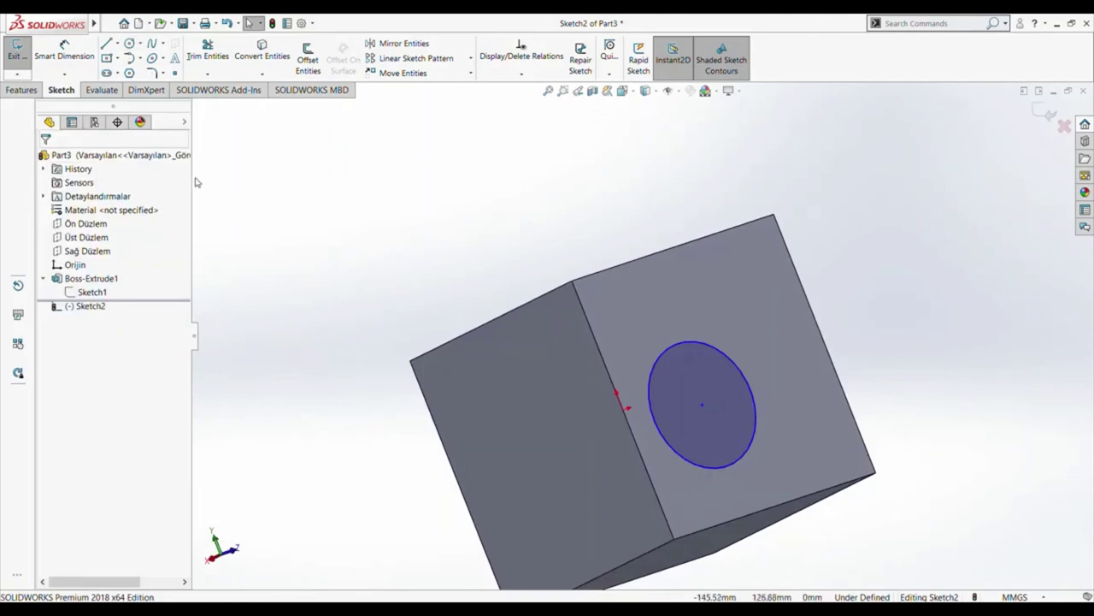
left_click(15, 51)
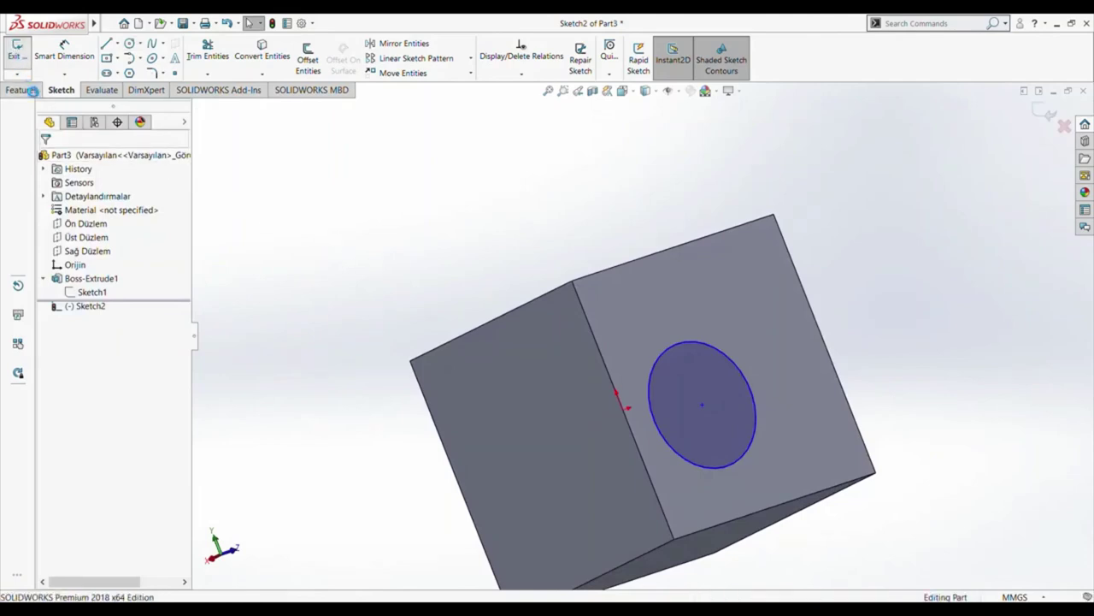
- Start a reference plane with the circle's center point as its coincident first reference
left_click(32, 91)
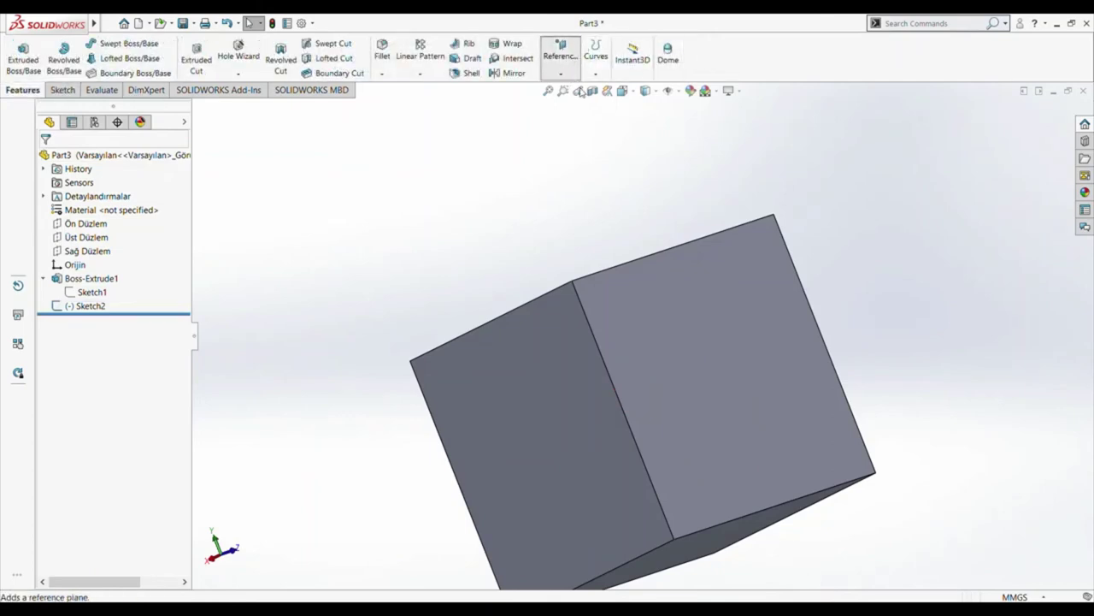
left_click(561, 50)
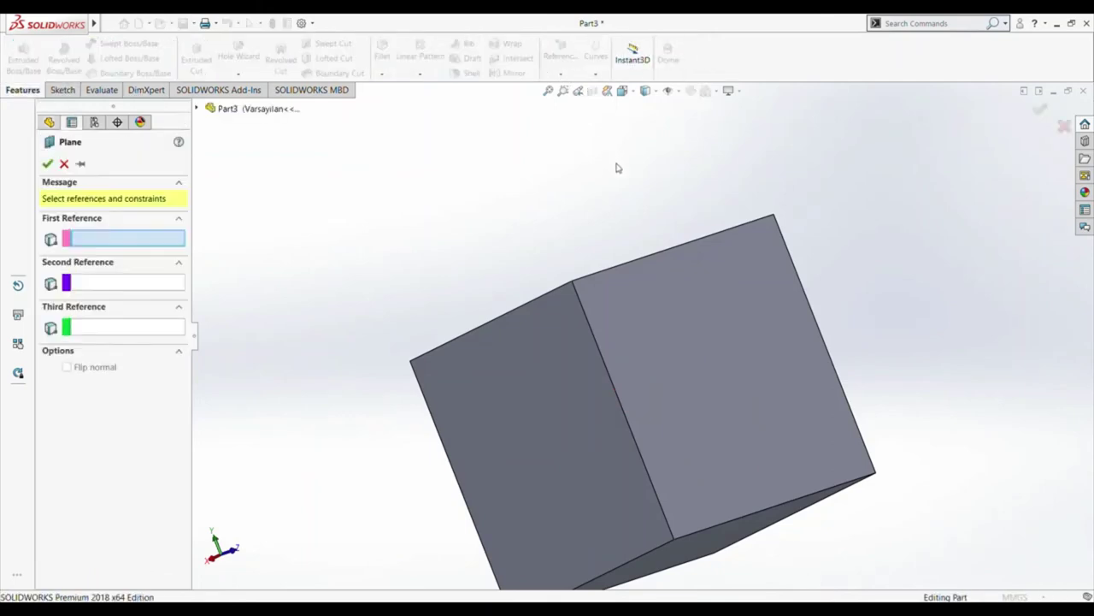
left_click(707, 404)
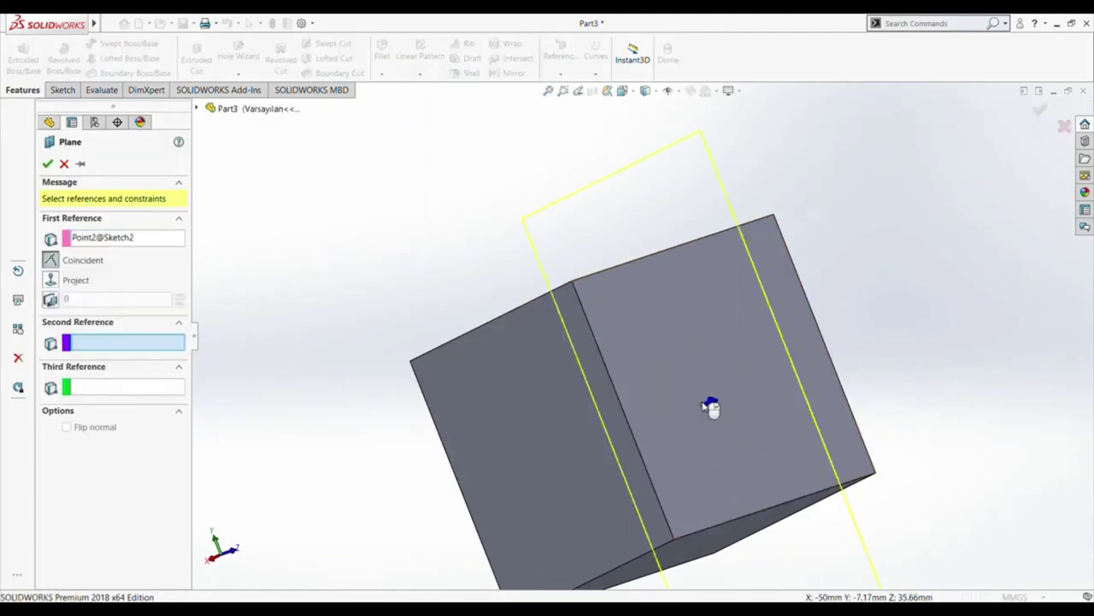
middle_click_drag(449, 305, 464, 323)
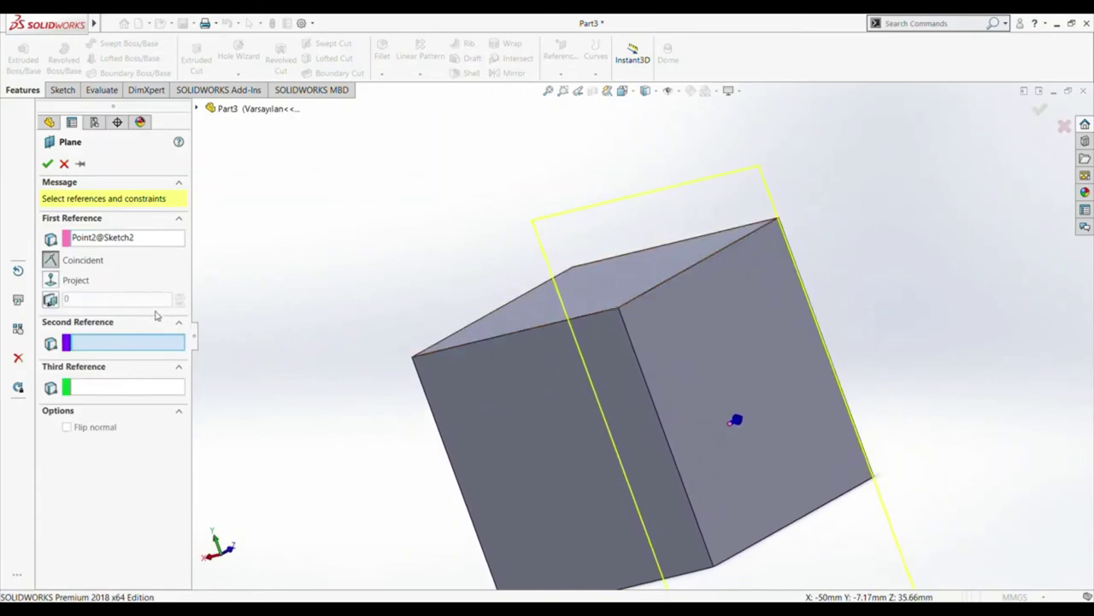
left_click(527, 332)
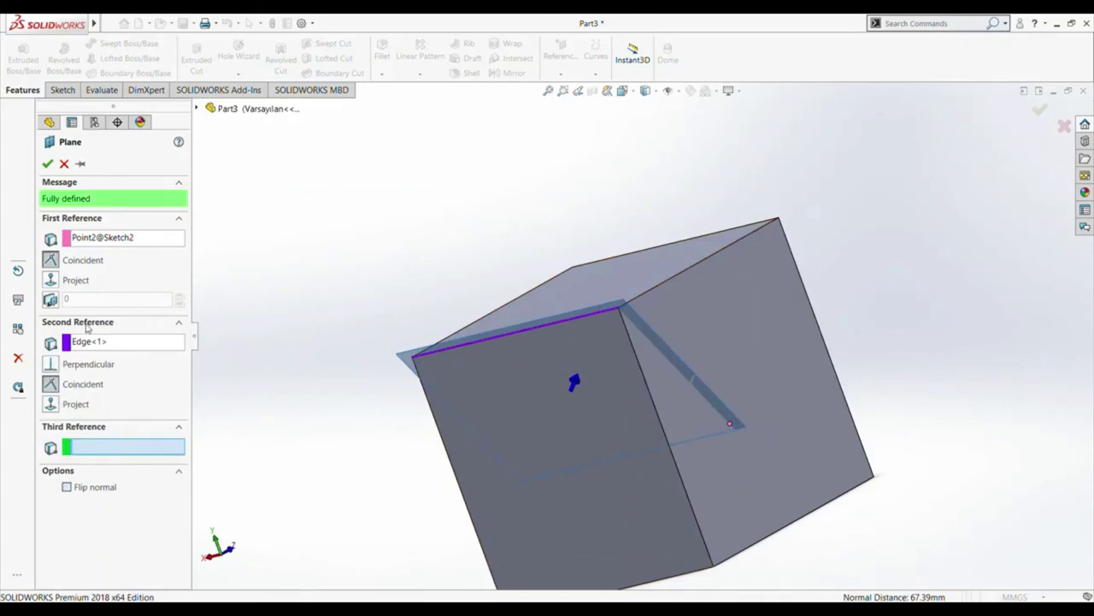
left_click(98, 342)
key("Delete")
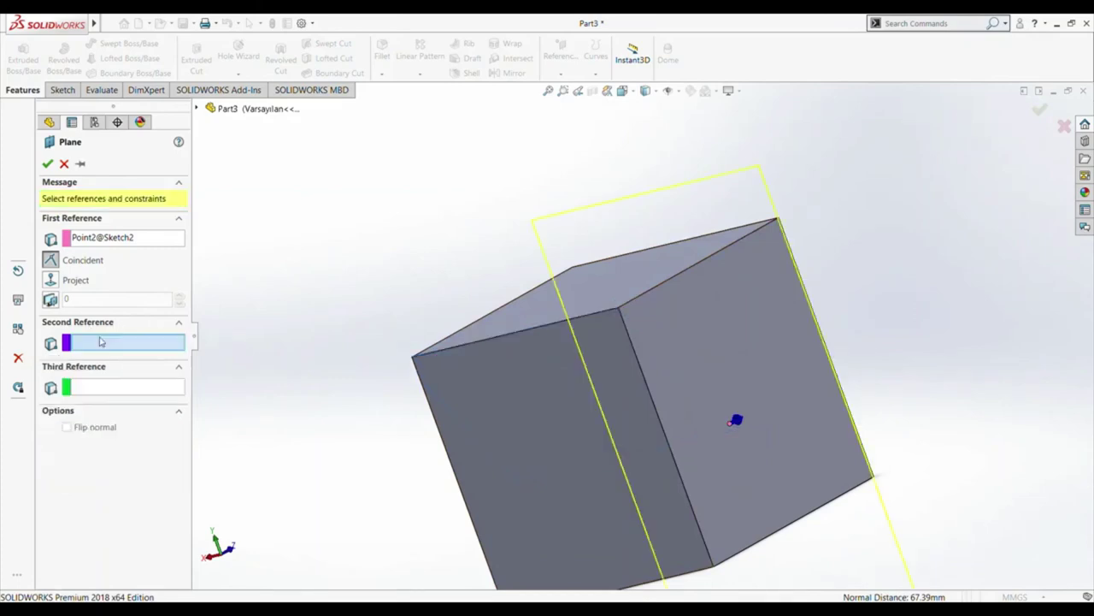
- Add the upper edge of the circle's face as the second reference, set it to Perpendicular, and create the plane
left_click(641, 300)
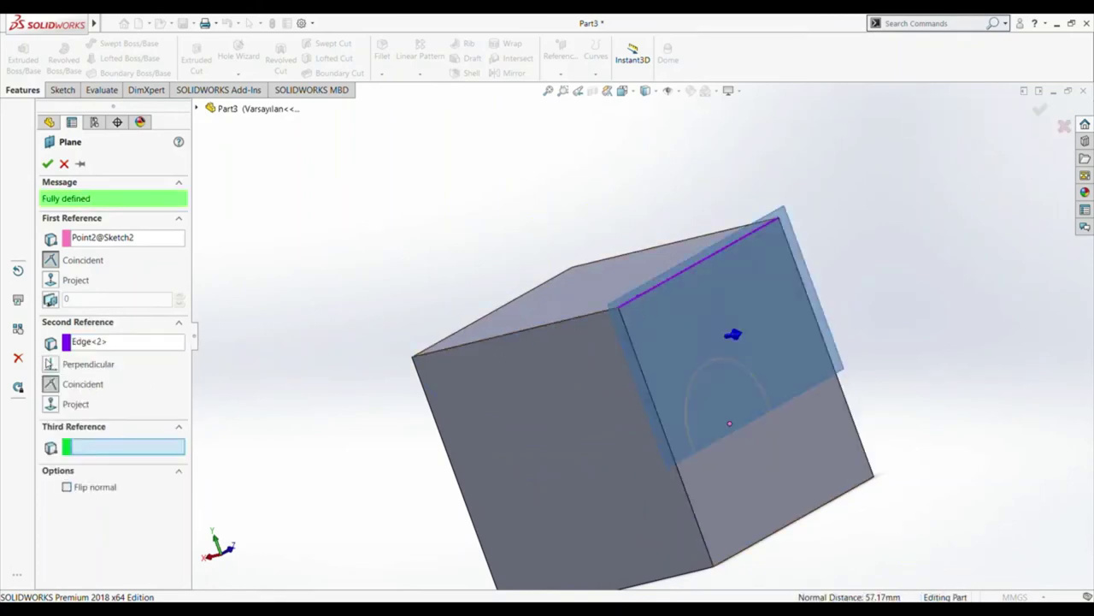
left_click(51, 364)
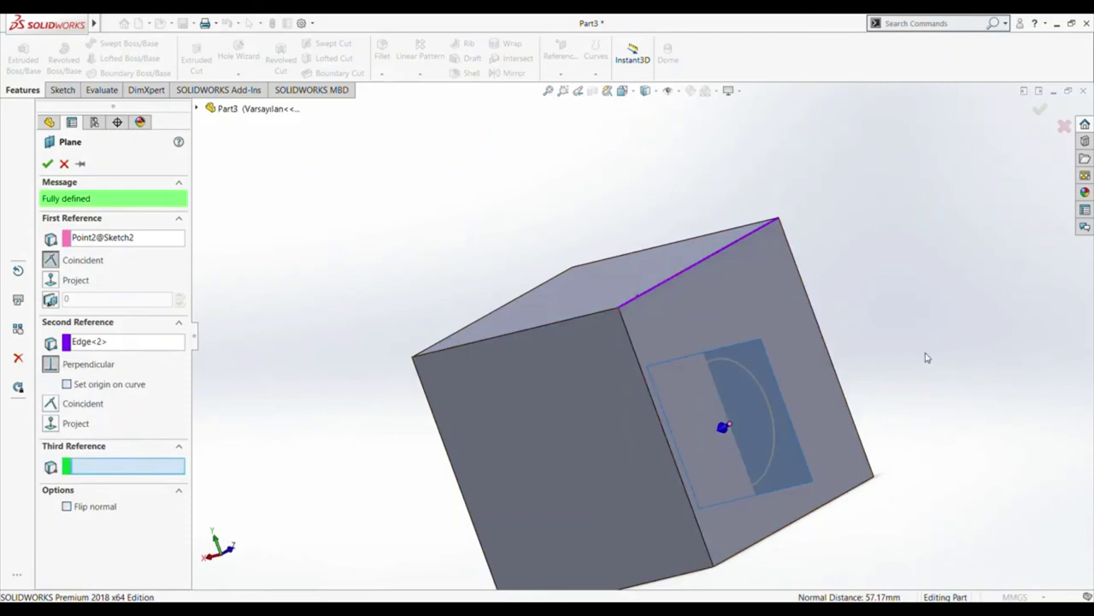
middle_click_drag(926, 359, 972, 365)
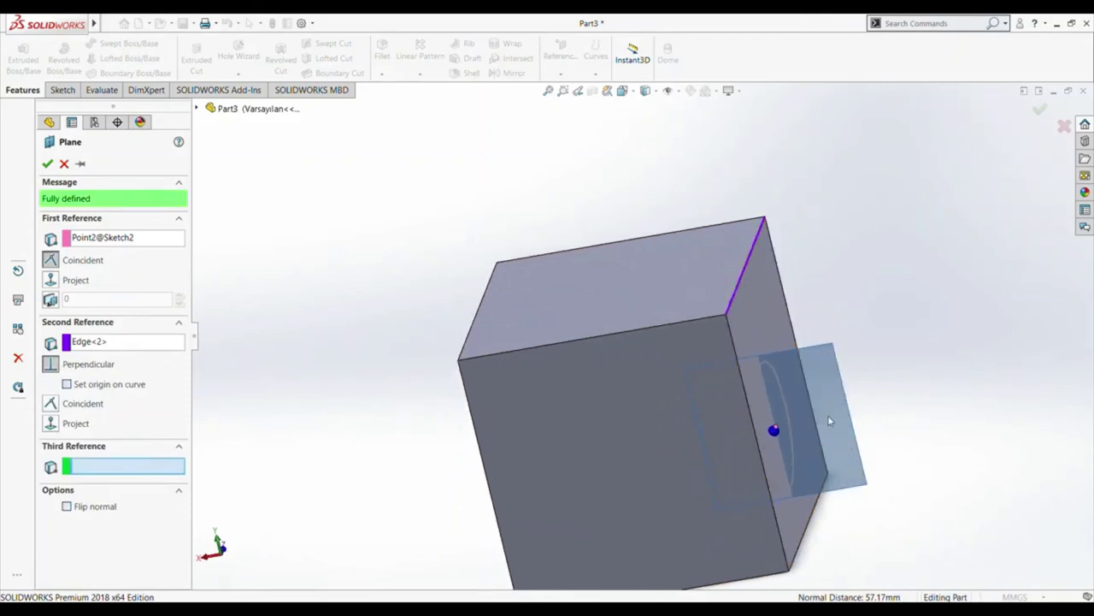
left_click(47, 164)
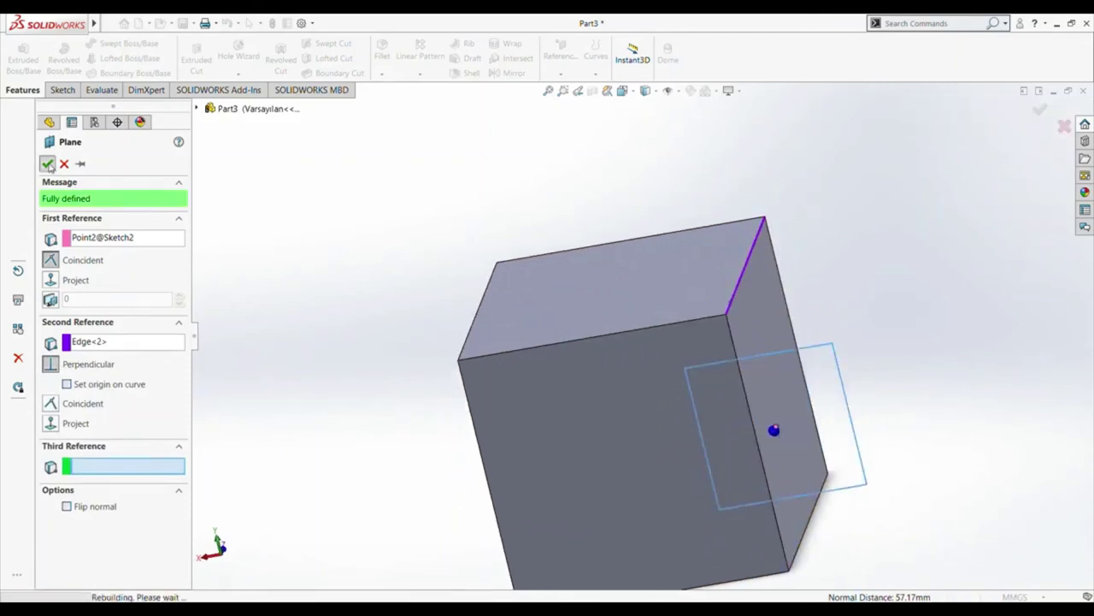
- Enlarge the new plane's displayed outline so it extends past both sides of the block
middle_click_drag(338, 327, 374, 286)
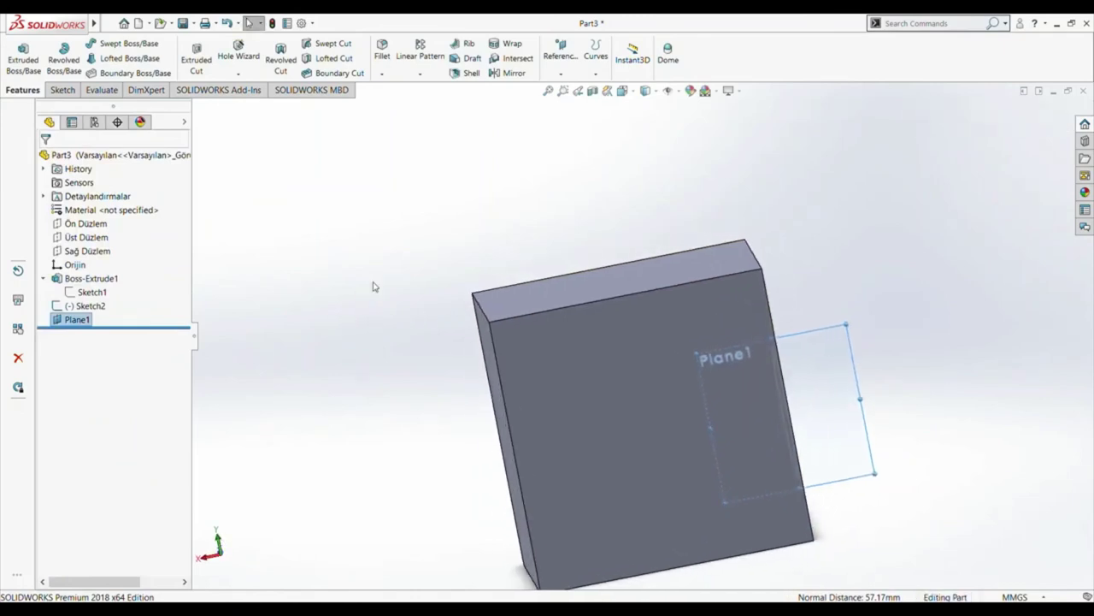
left_click_drag(858, 333, 965, 200)
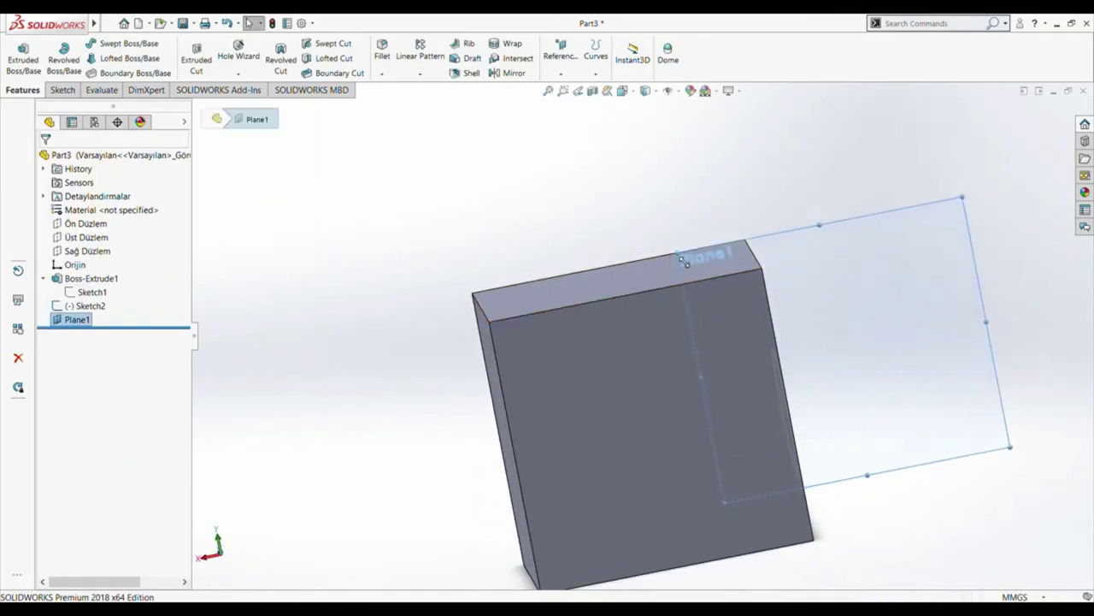
left_click_drag(683, 260, 362, 254)
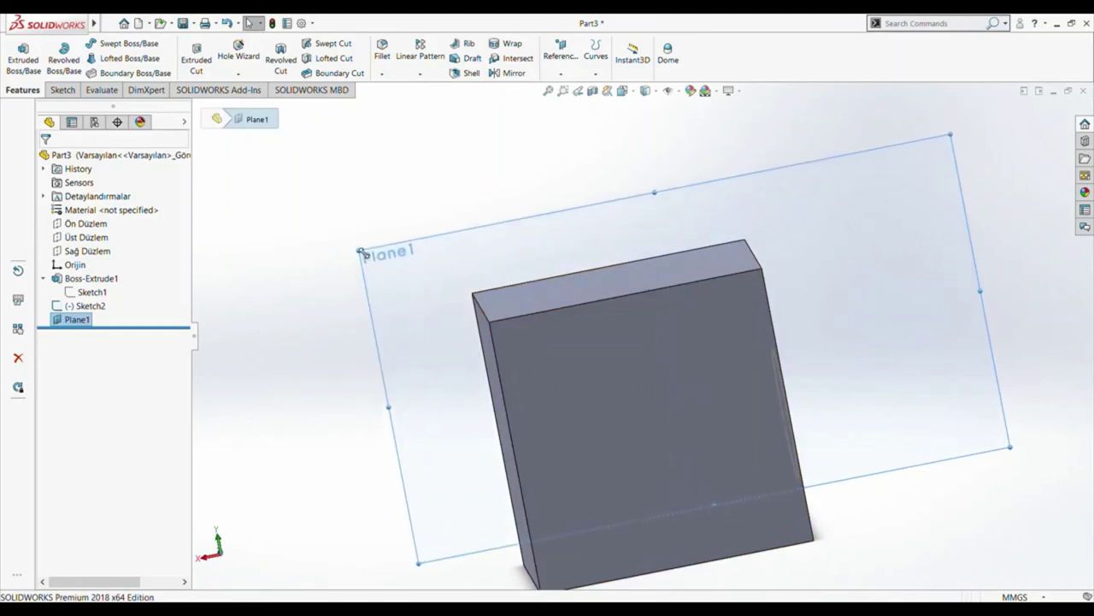
- Sketch a four-point spline on the new plane, from near the circle's center across the block to just past its opposite side
left_click(61, 90)
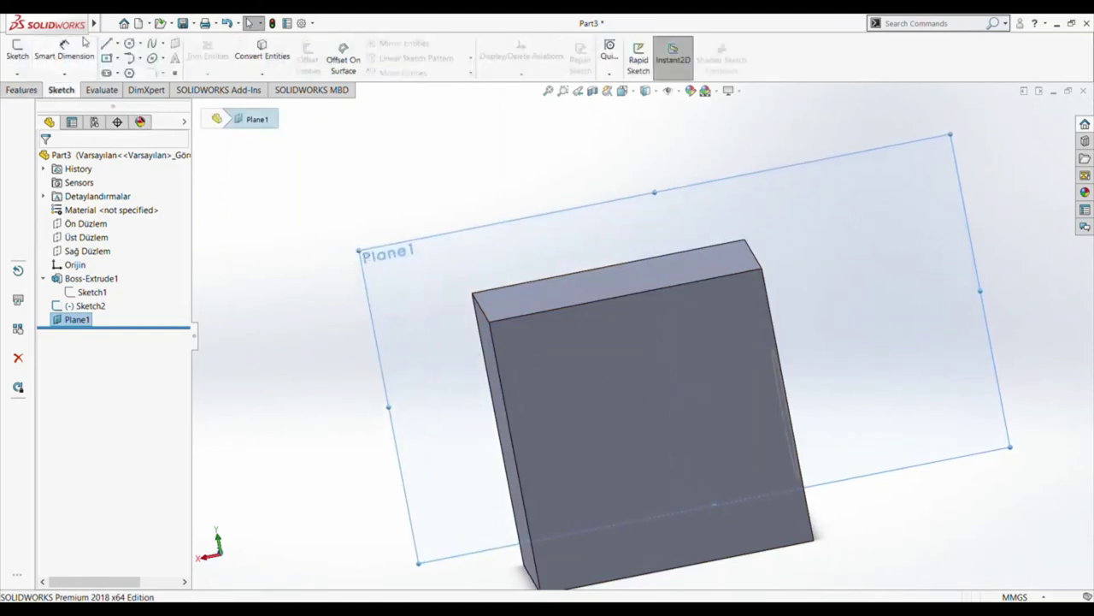
left_click(152, 44)
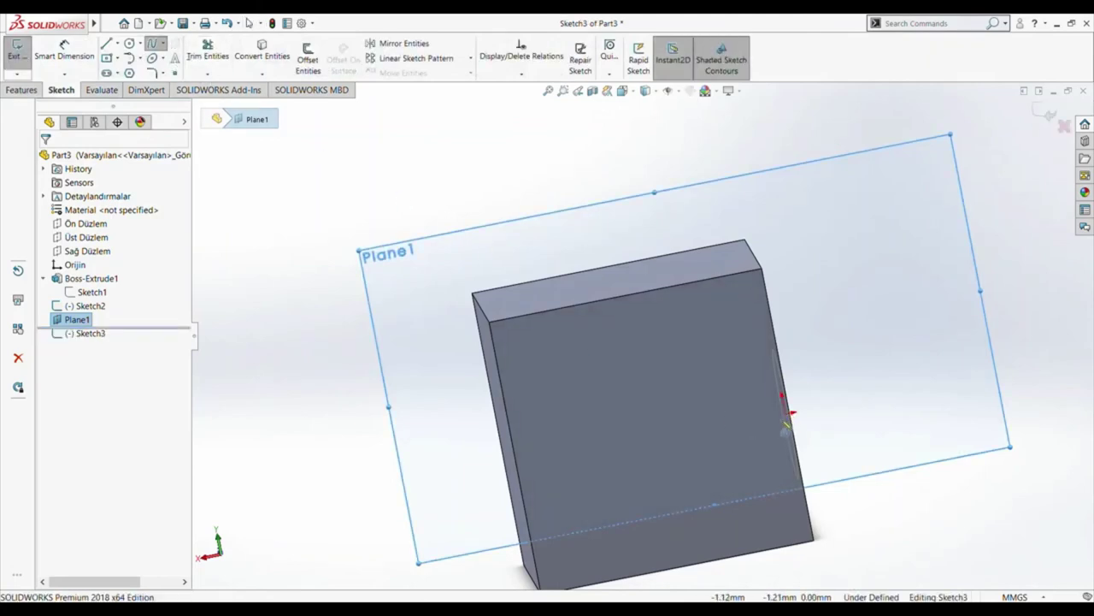
left_click(776, 417)
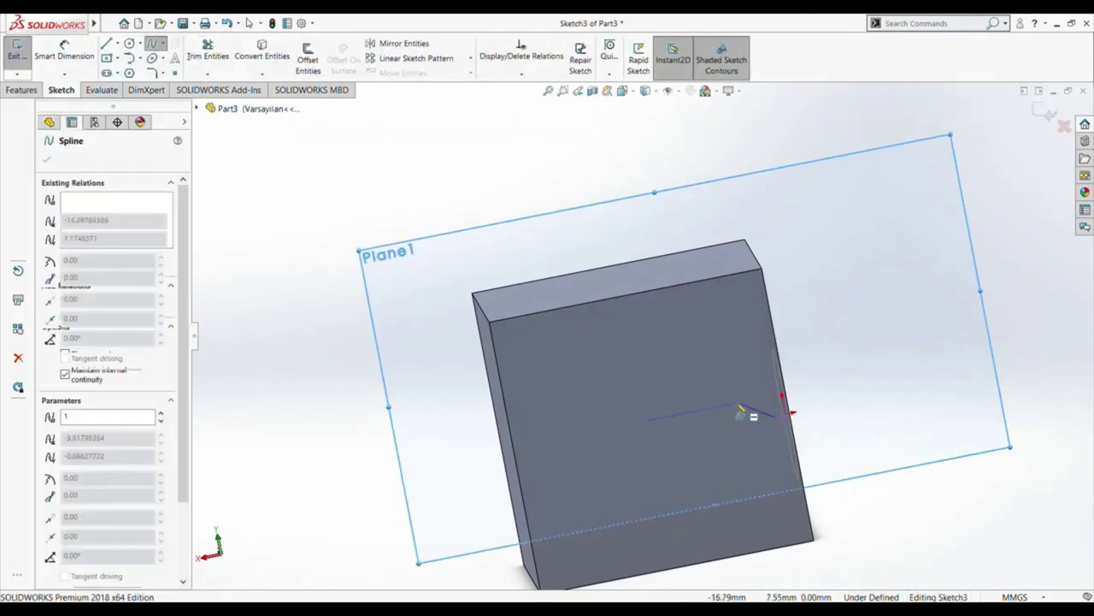
left_click(663, 372)
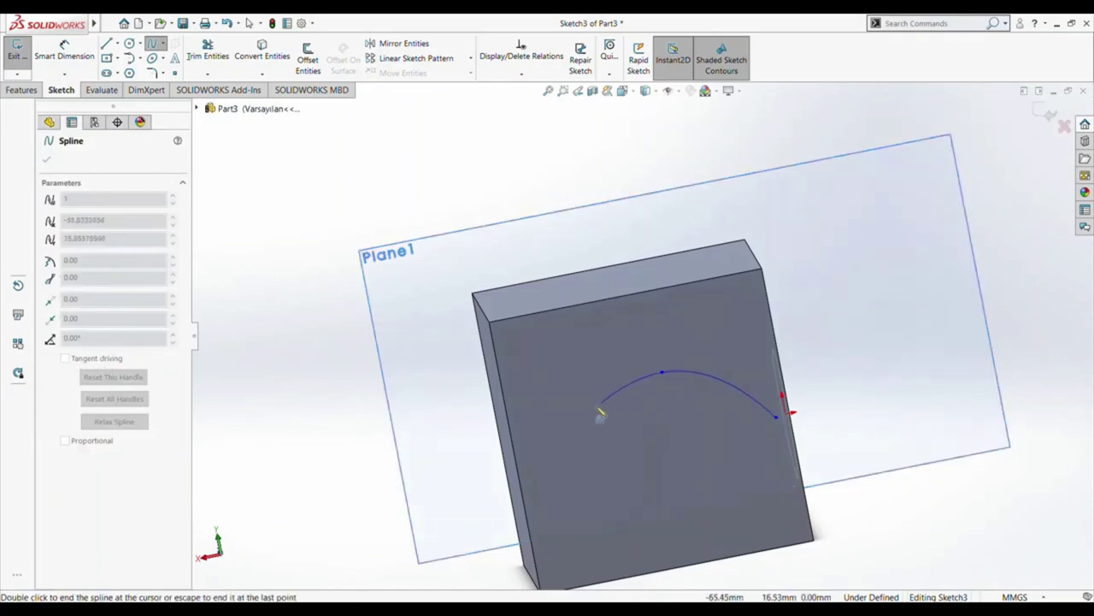
left_click(549, 415)
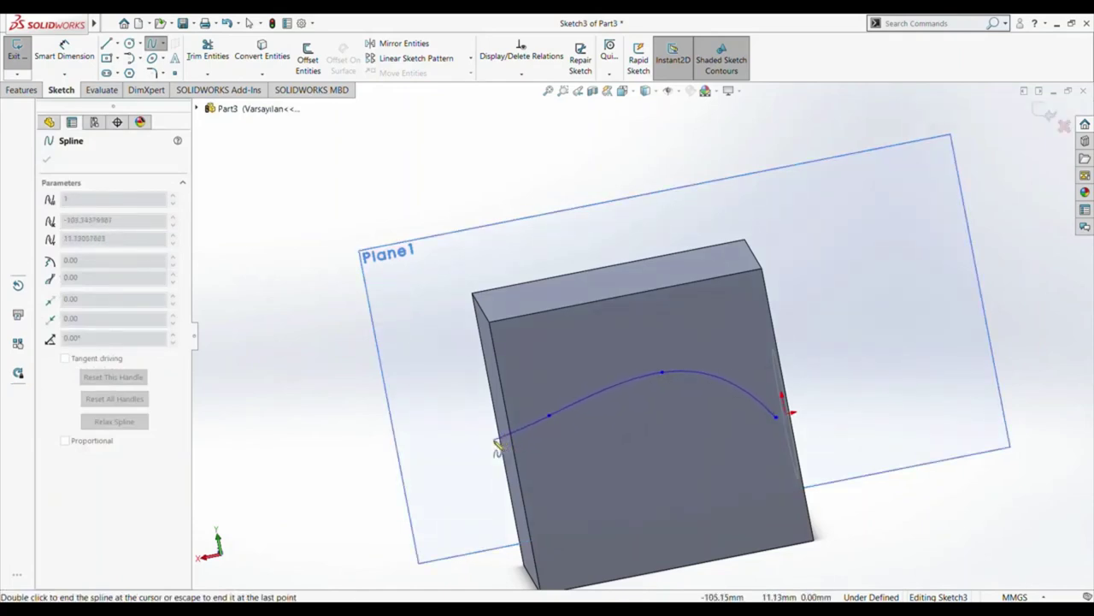
left_click(494, 441)
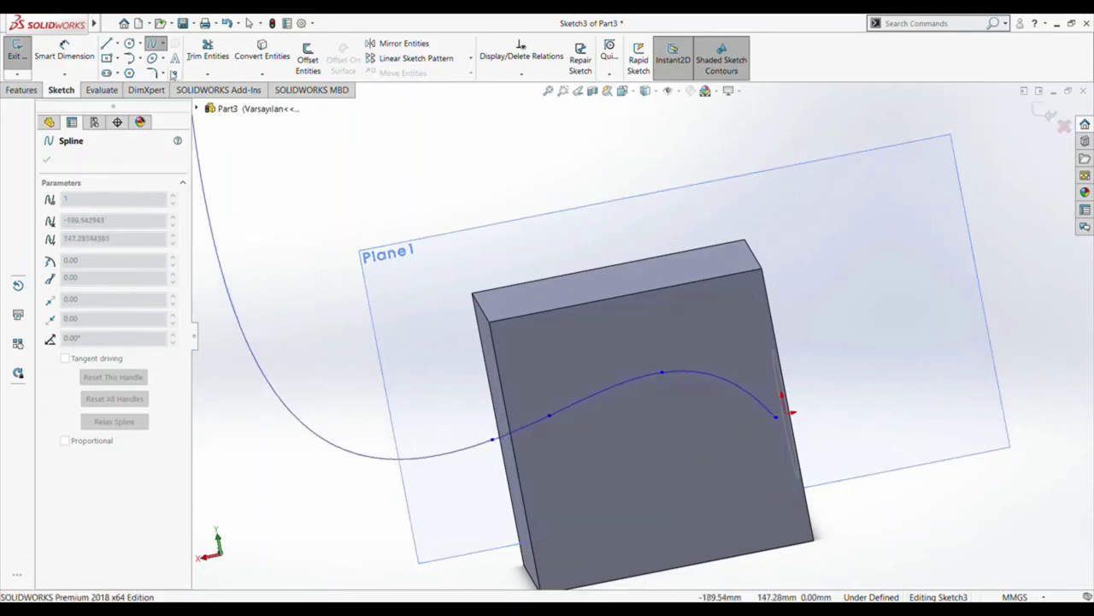
key("Escape")
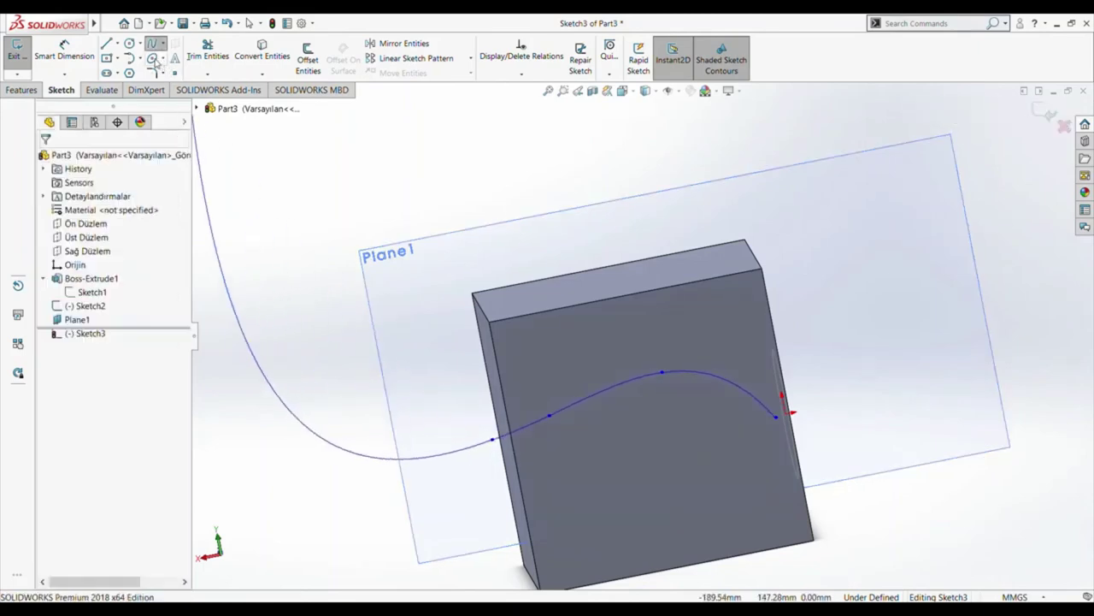
- Make the spline's end point near the circle coincident with the circle's center point and exit the sketch
scroll(868, 448, "down", 2)
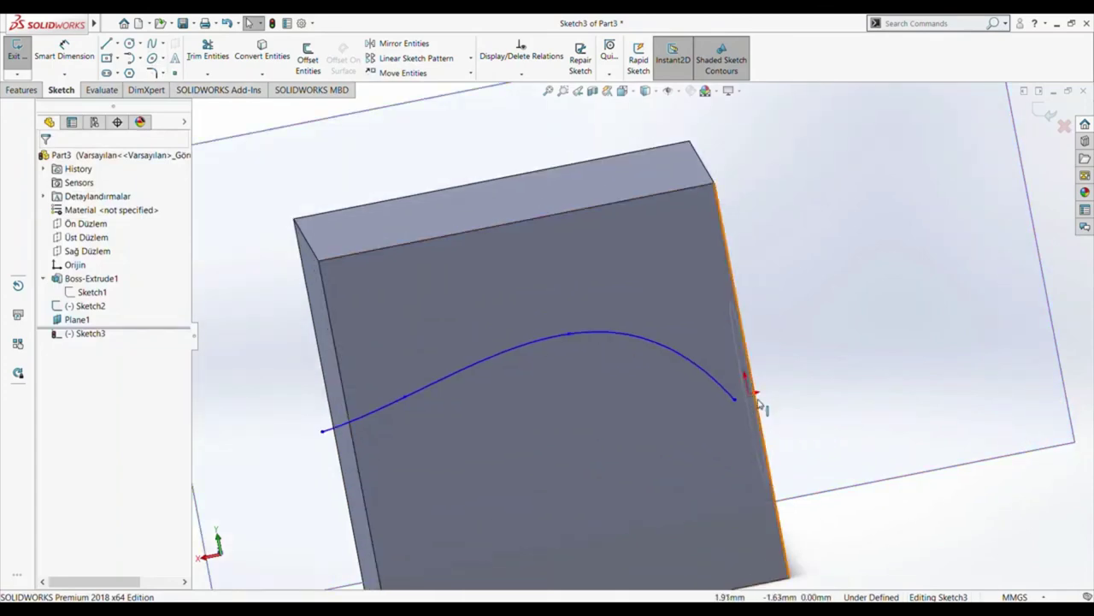
middle_click_drag(795, 404, 769, 371)
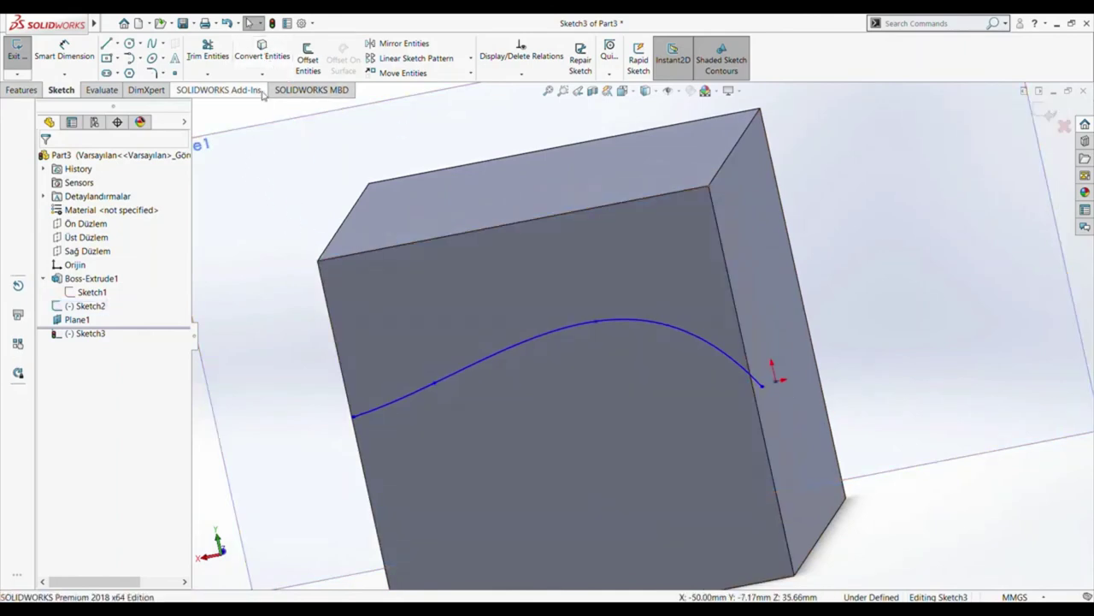
left_click(764, 392)
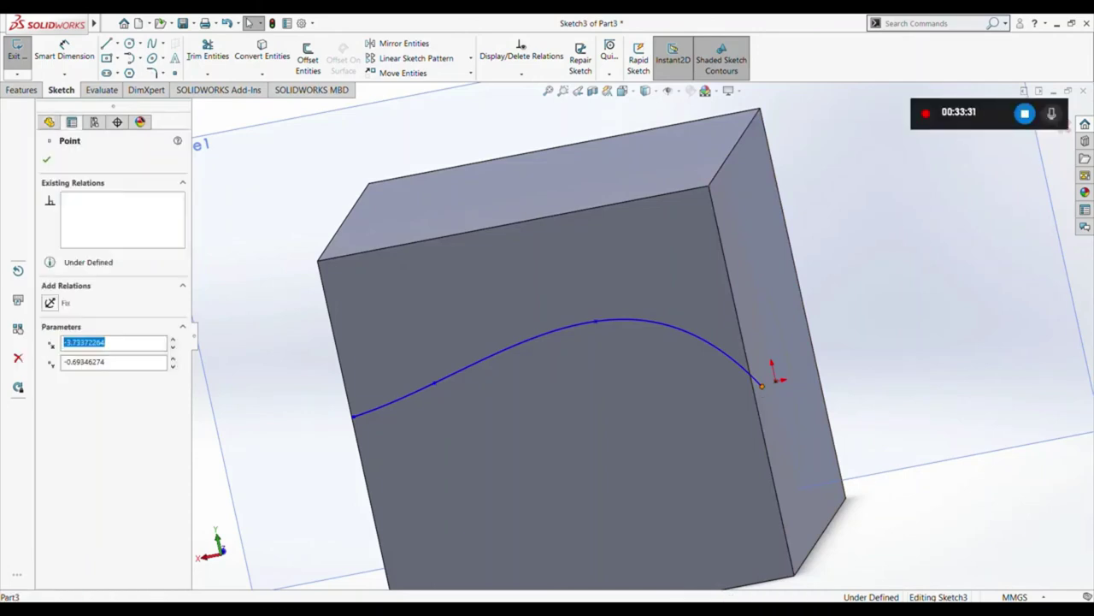
left_click(775, 391, "ctrl")
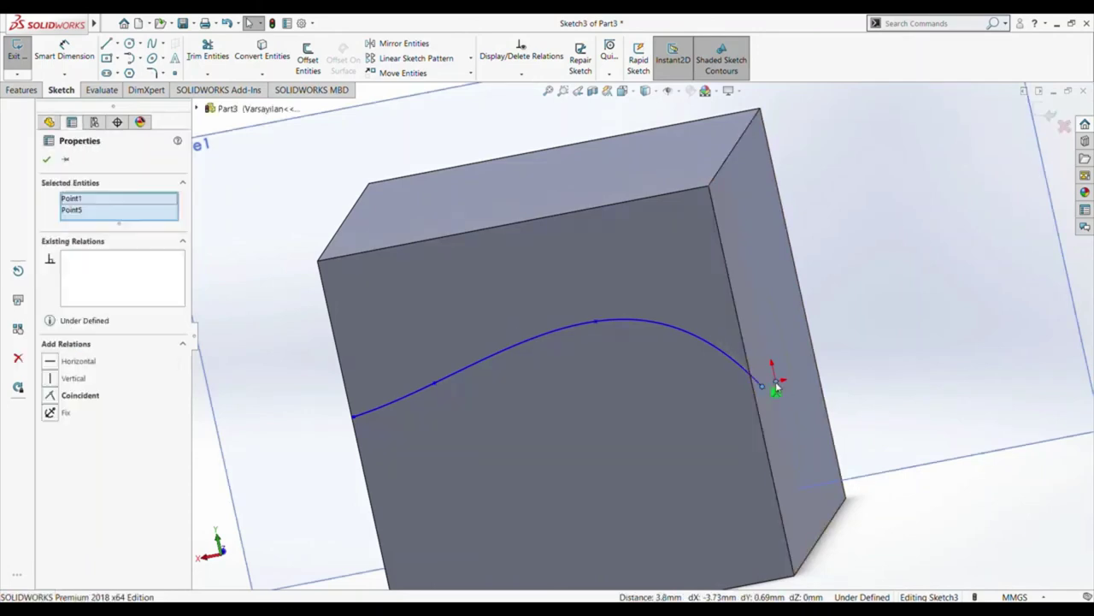
left_click(52, 396)
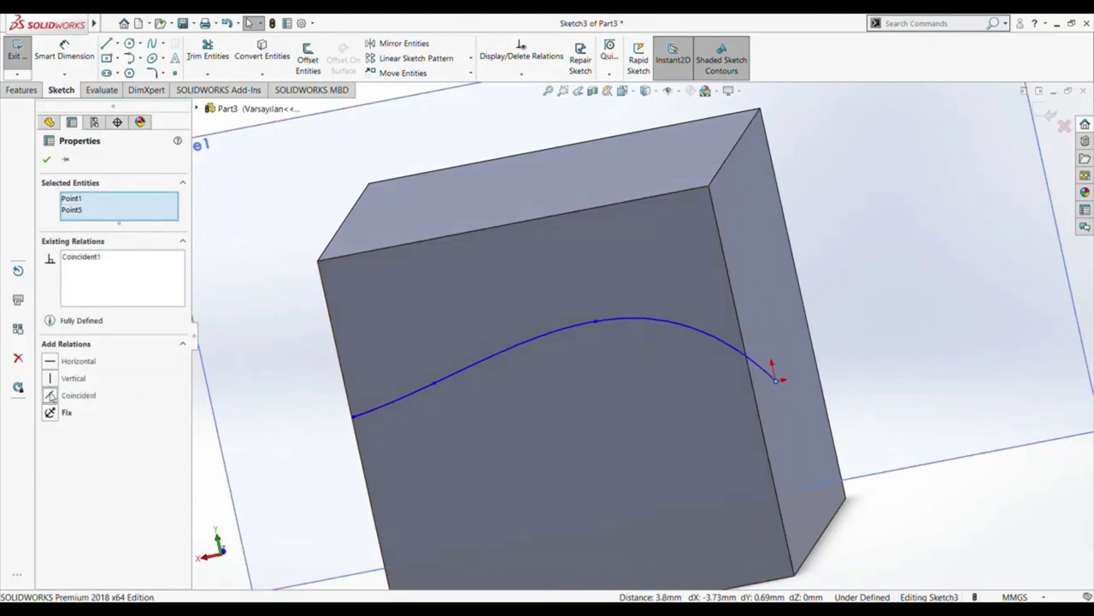
left_click(46, 161)
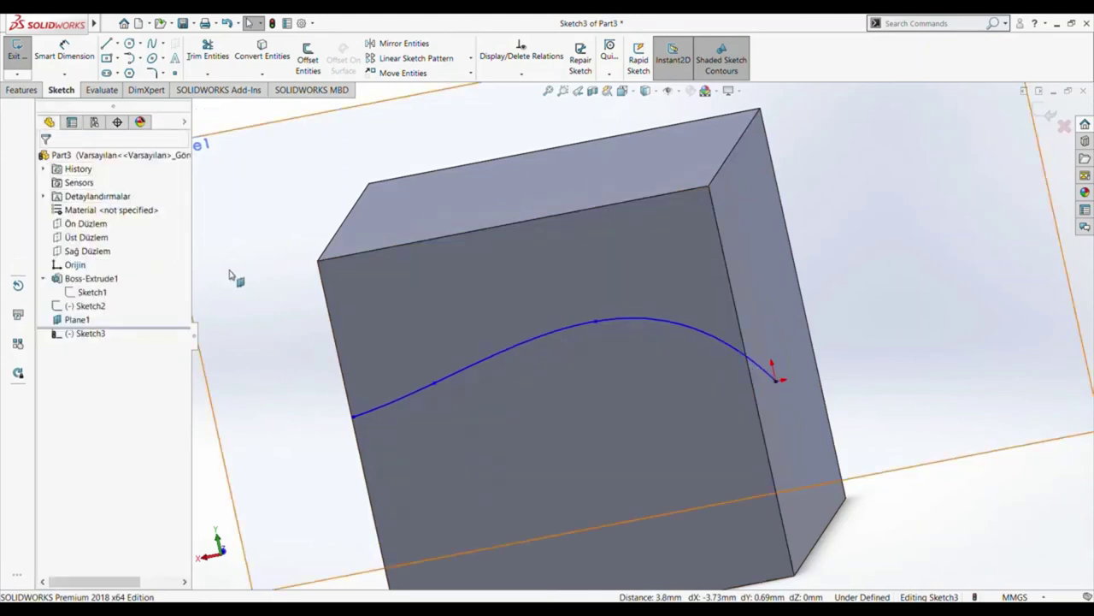
key("f")
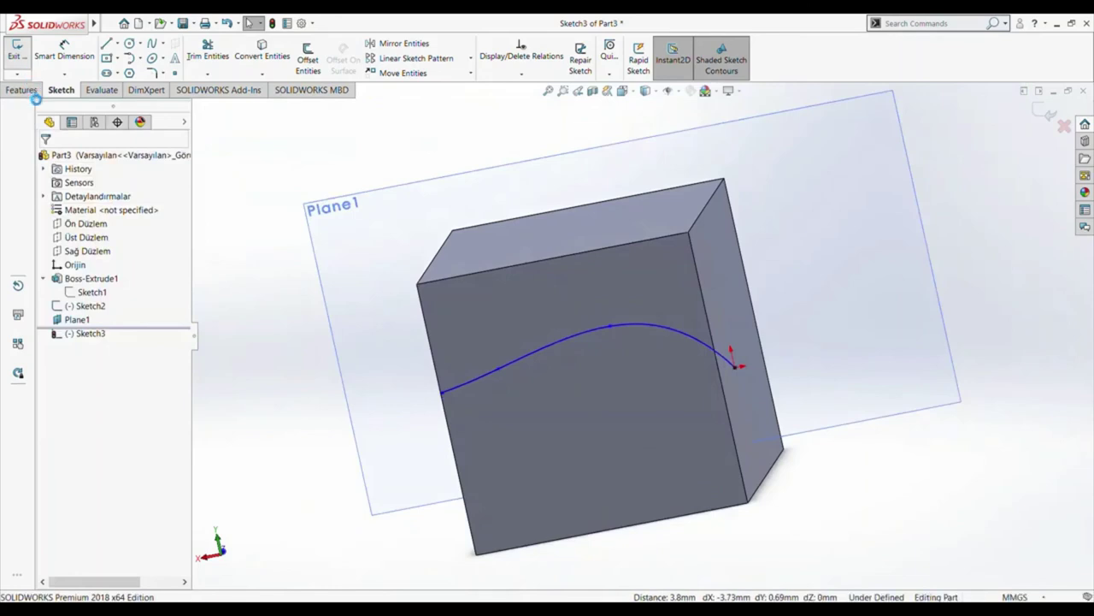
left_click(15, 52)
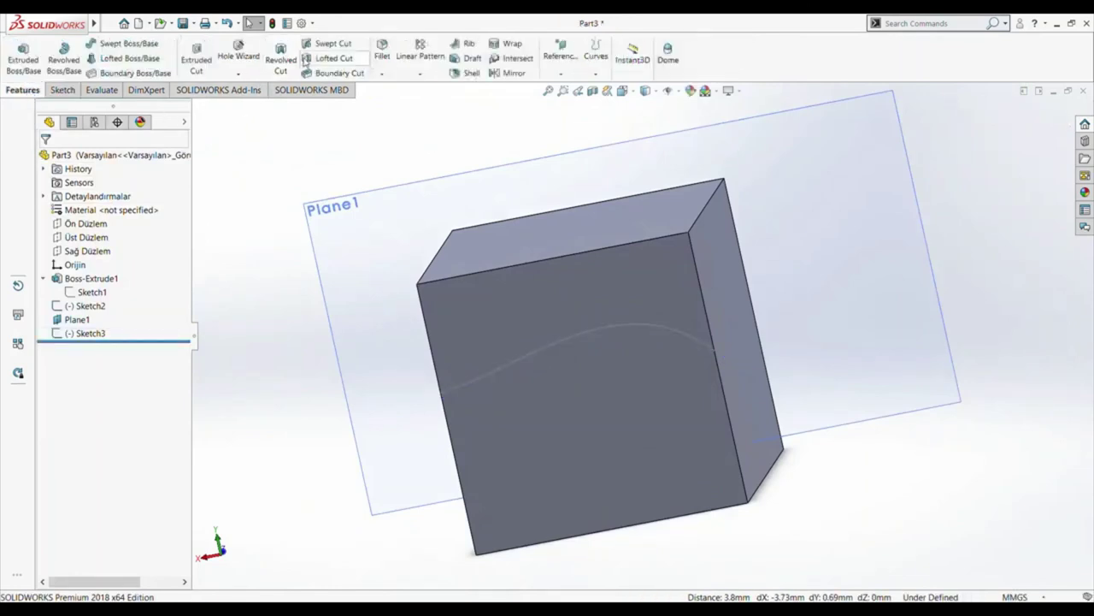
- Try a Swept Cut through the block with the circle sketch as profile and the spline sketch as path
left_click(334, 44)
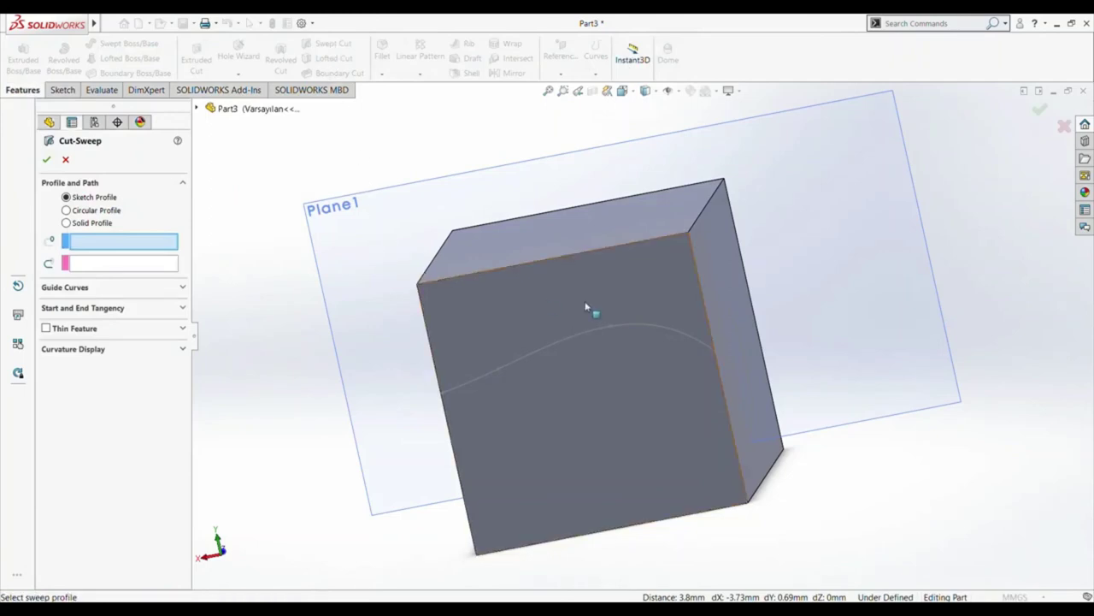
middle_click_drag(1021, 446, 732, 402)
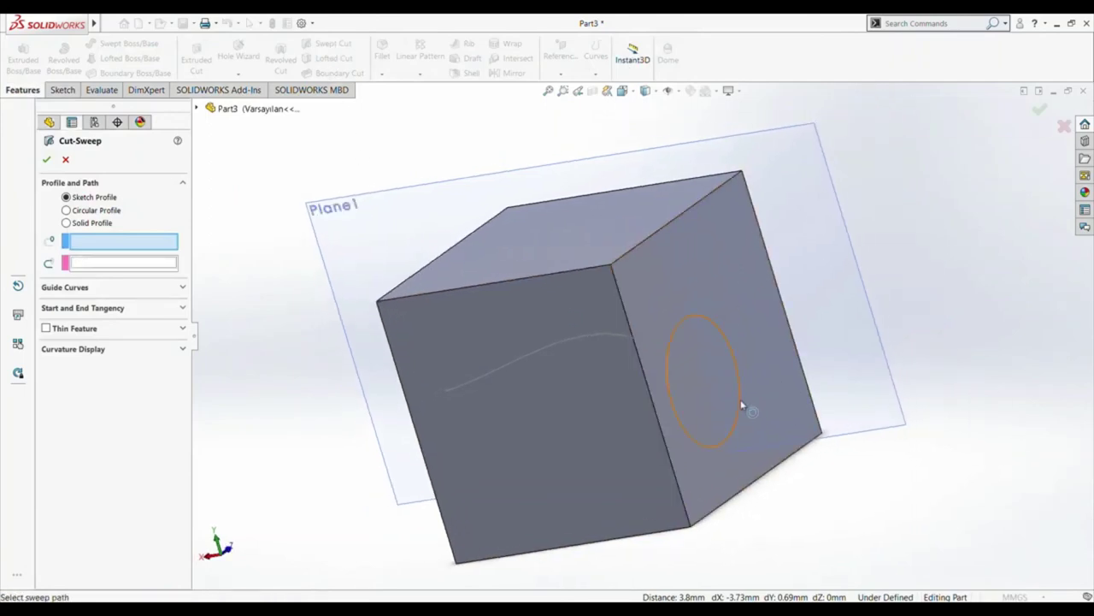
left_click(741, 404)
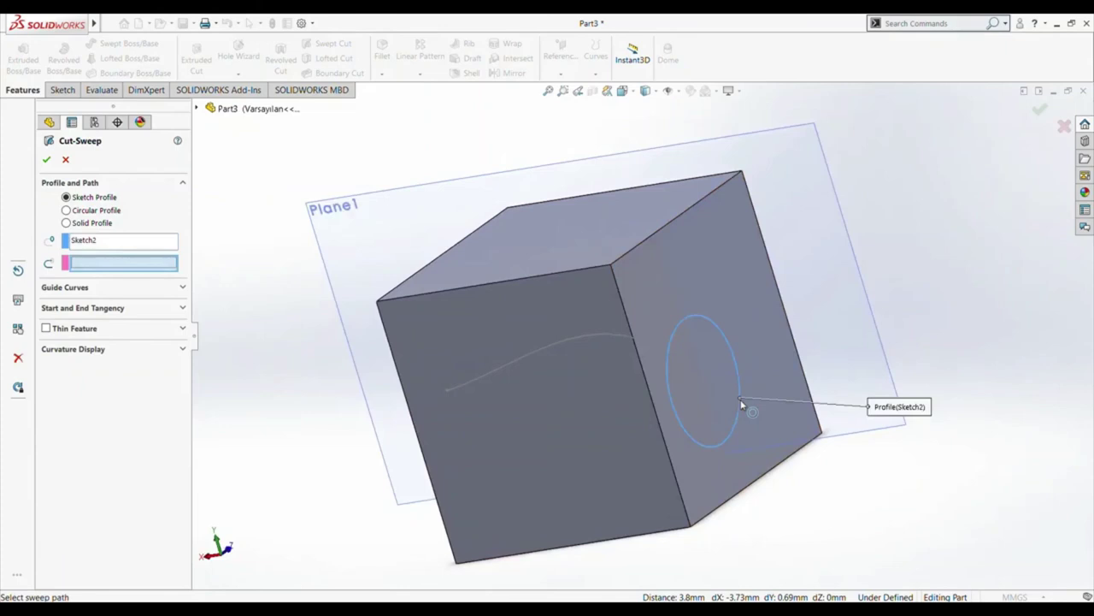
left_click(537, 356)
middle_click_drag(314, 397, 396, 385)
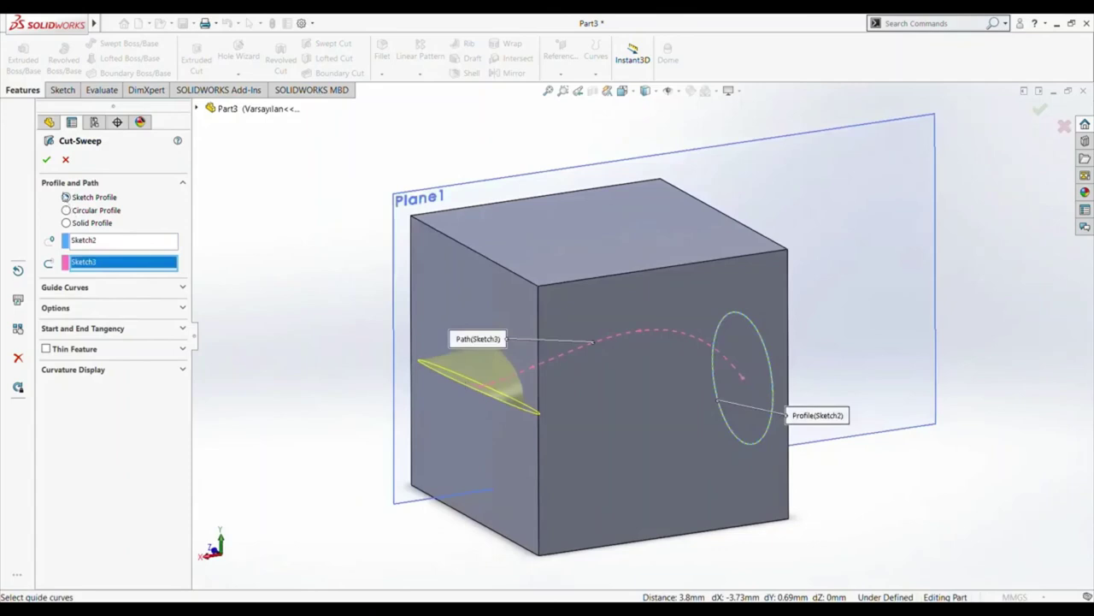
left_click(43, 159)
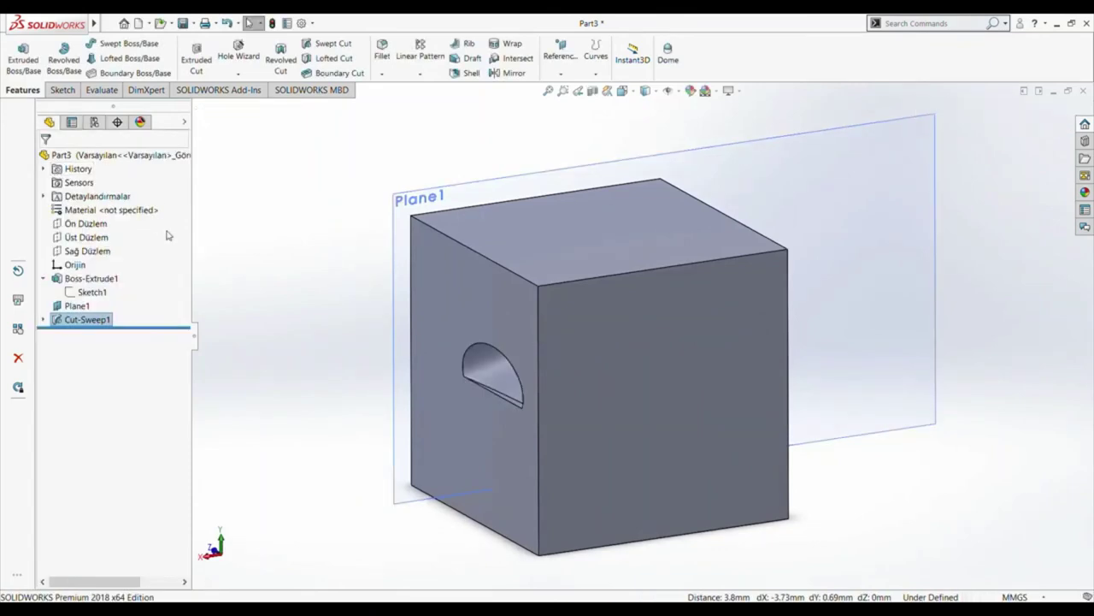
- Inspect the swept cut in a temporary section view, offsetting the section plane about -24 mm and rotating it about 270.6 degrees, and cancel it
middle_click_drag(305, 292, 264, 269)
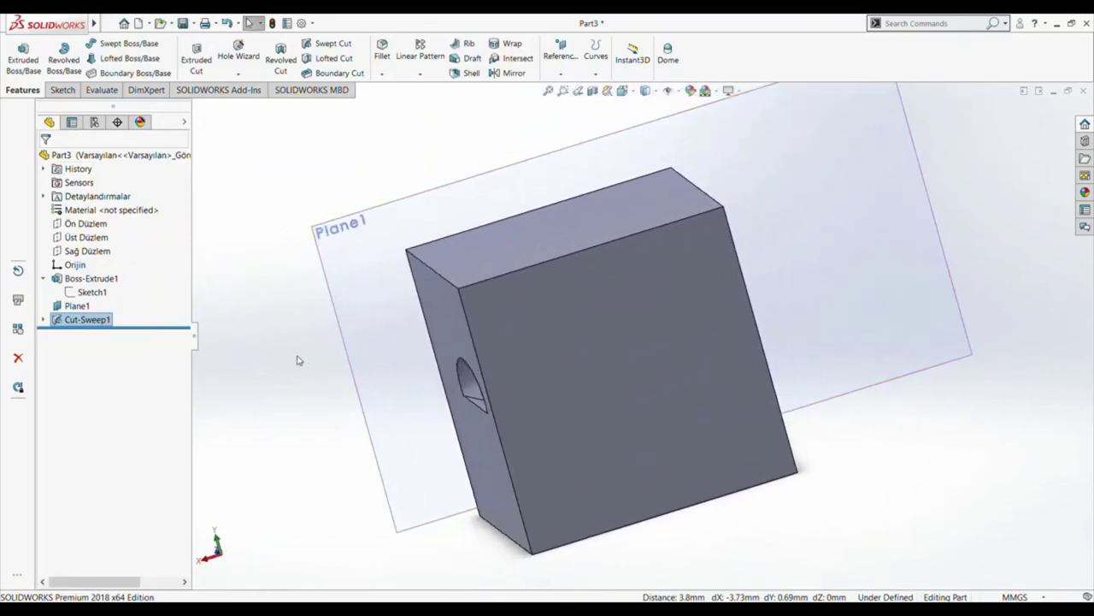
left_click(591, 90)
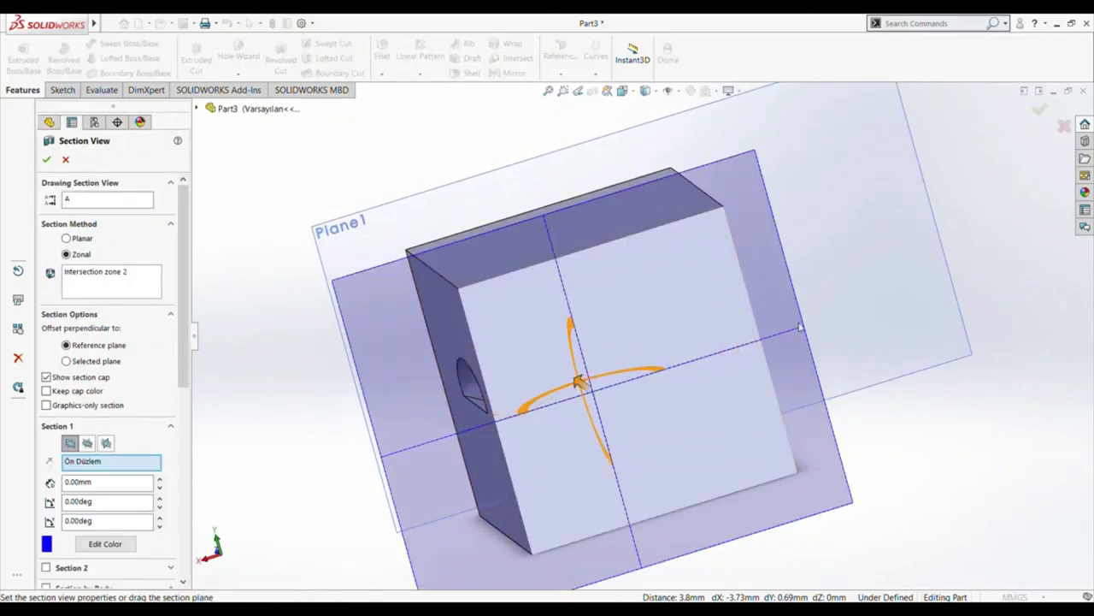
mouse_move(594, 389)
left_mouse_down()
mouse_move(582, 395)
mouse_move(594, 435)
mouse_move(624, 425)
mouse_move(608, 438)
mouse_move(603, 401)
left_mouse_up()
middle_click_drag(520, 420, 666, 374)
left_click_drag(691, 366, 655, 445)
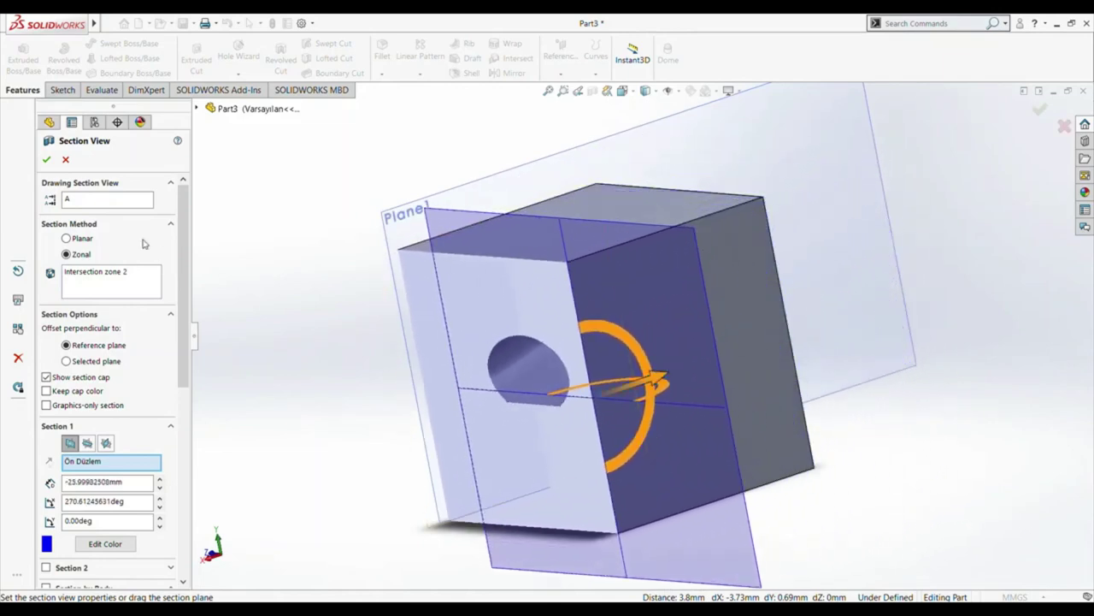
left_click(65, 159)
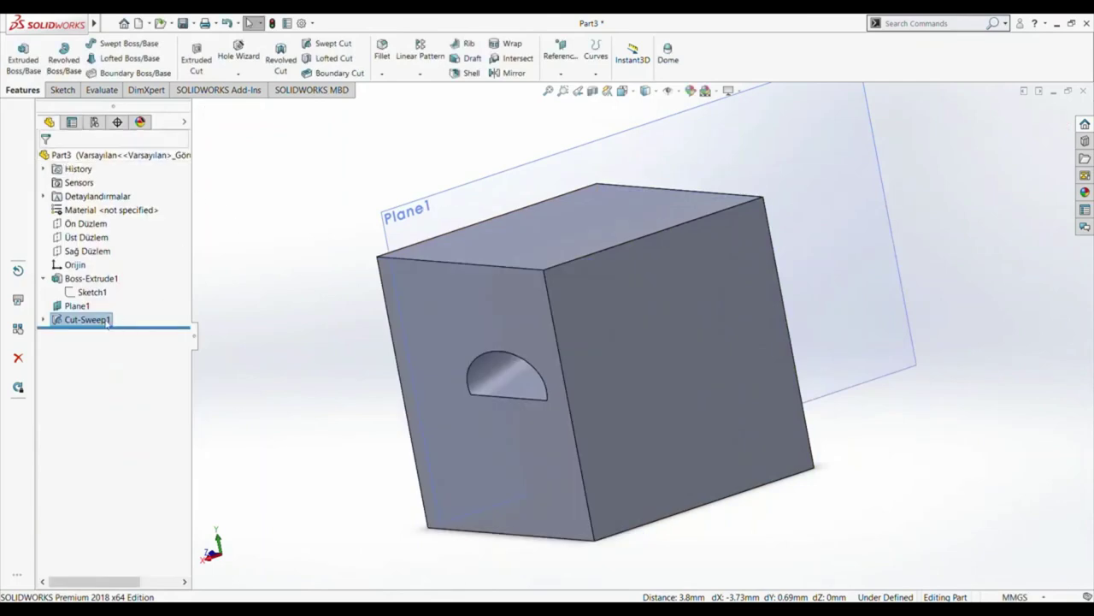
- Remove the swept cut from the block, keeping its circle and spline sketches
left_click(106, 322)
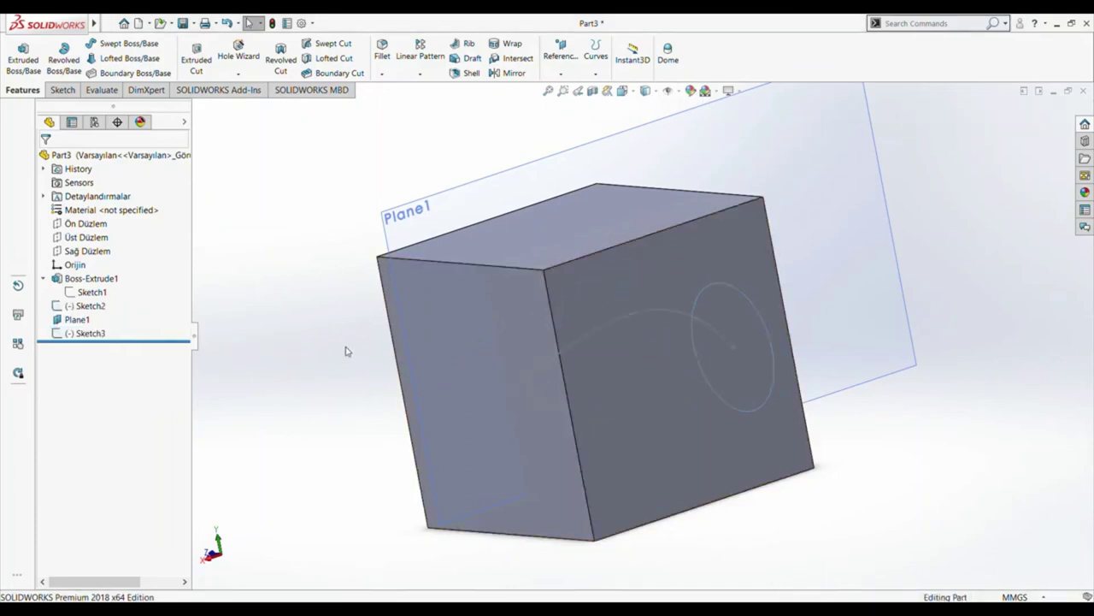
middle_click_drag(346, 350, 468, 358)
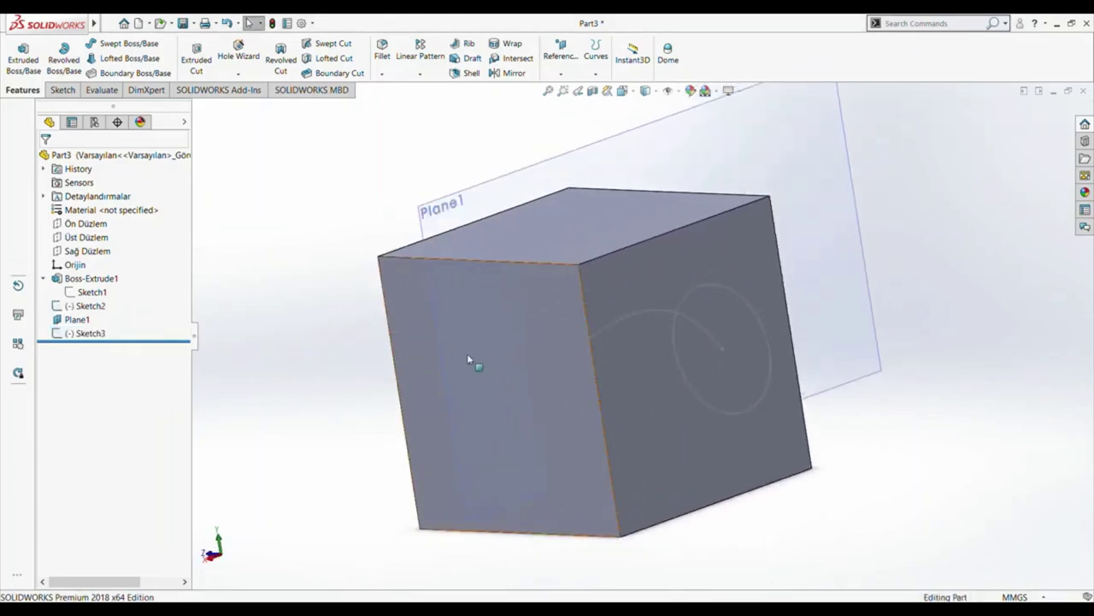